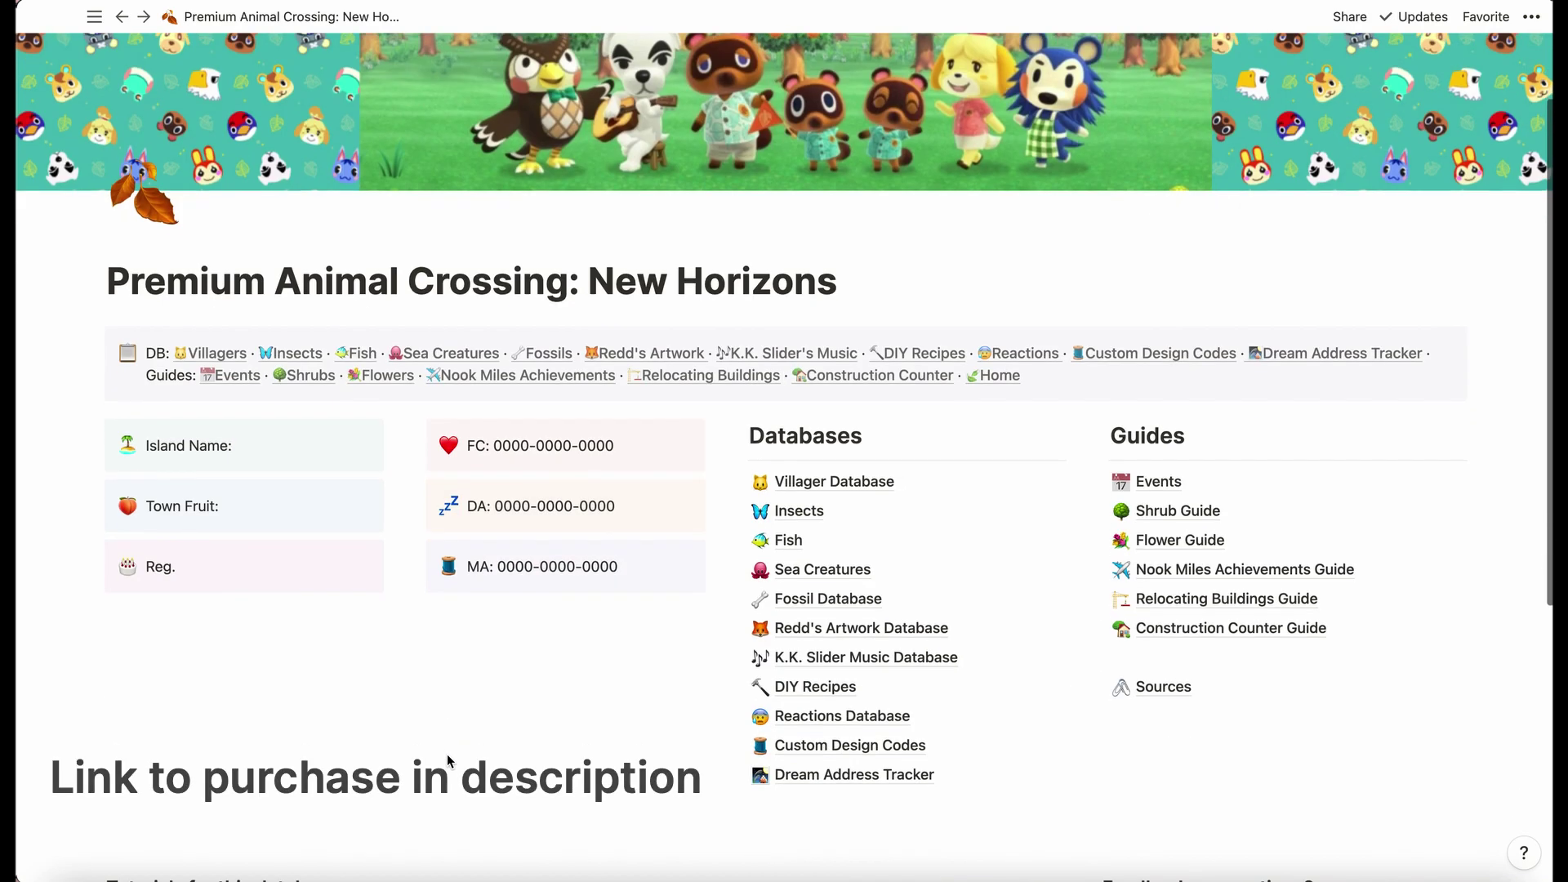
# Place the caret in the Island Name field, then in the Reg. field
pyautogui.scroll(2, 447, 756)
pyautogui.scroll(-2, 450, 741)
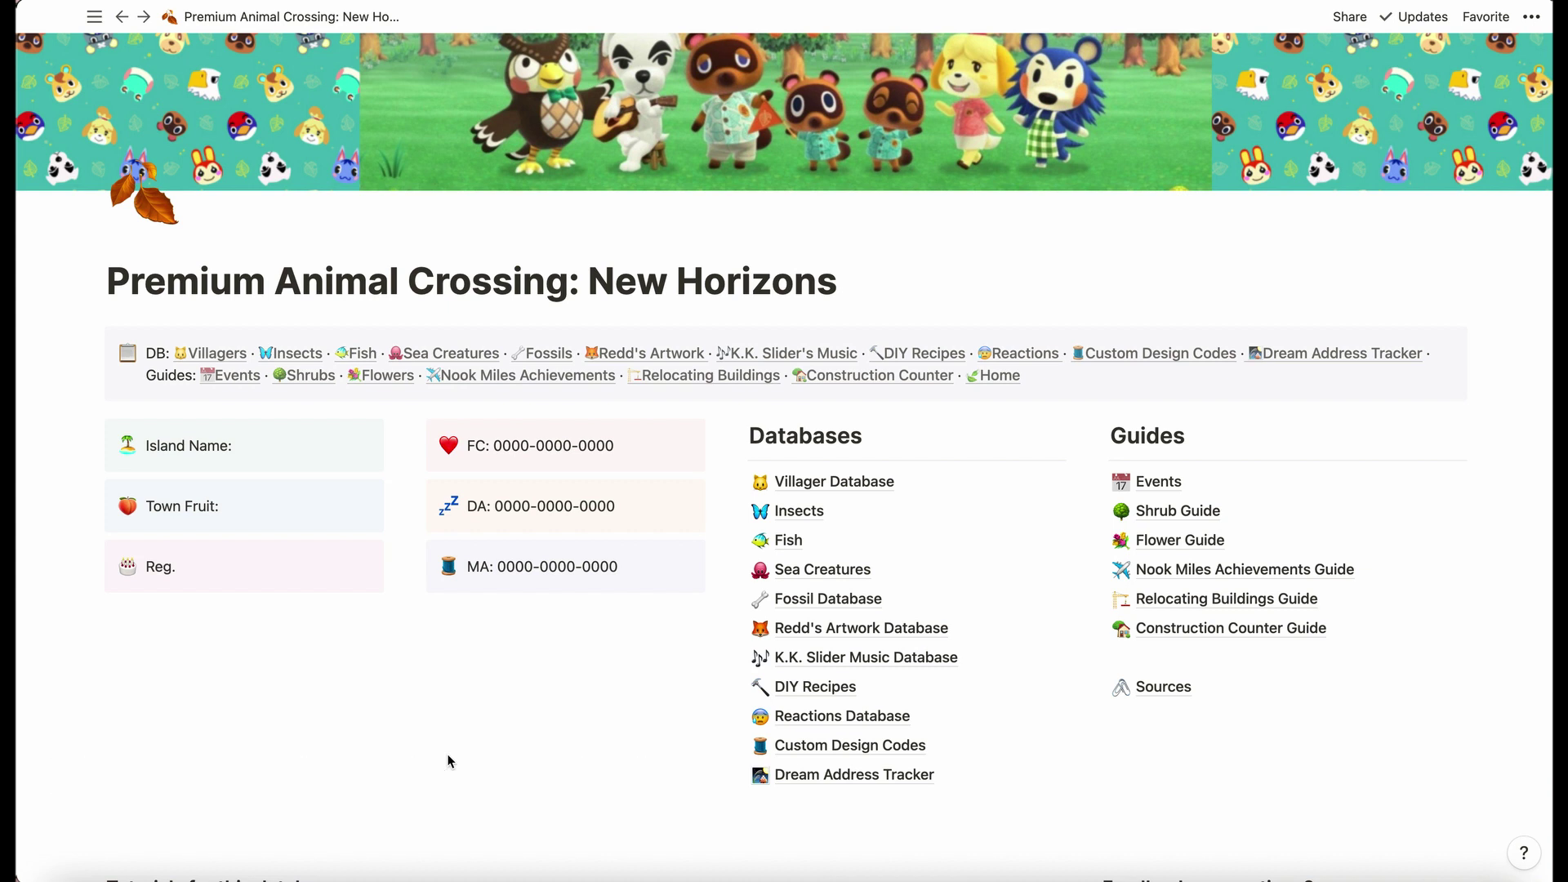
pyautogui.scroll(2, 447, 762)
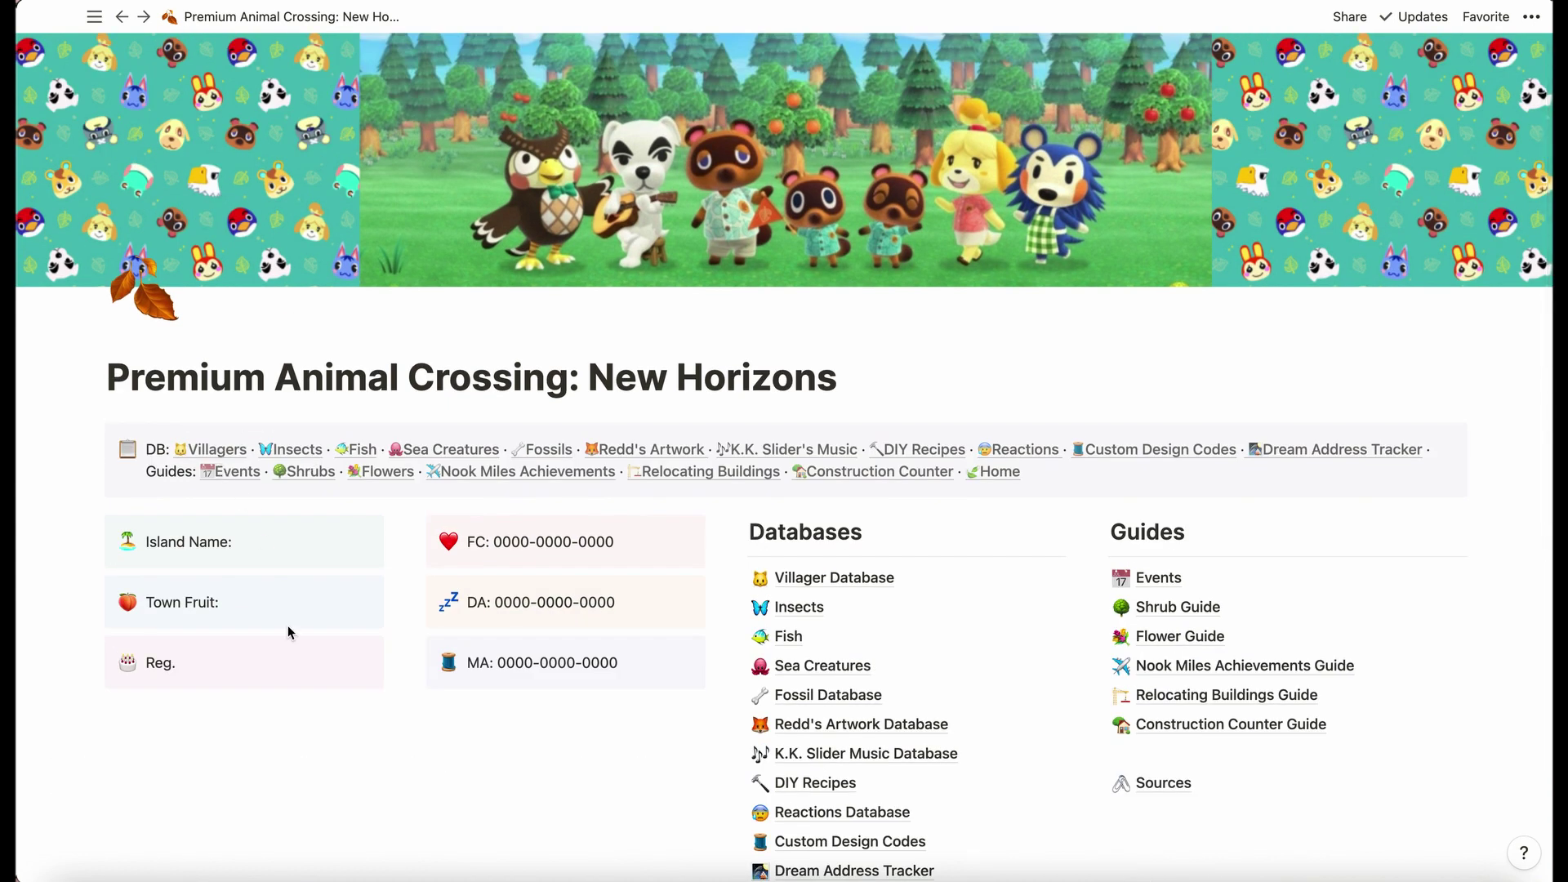
pyautogui.click(283, 552)
pyautogui.click(284, 664)
pyautogui.scroll(1, 633, 760)
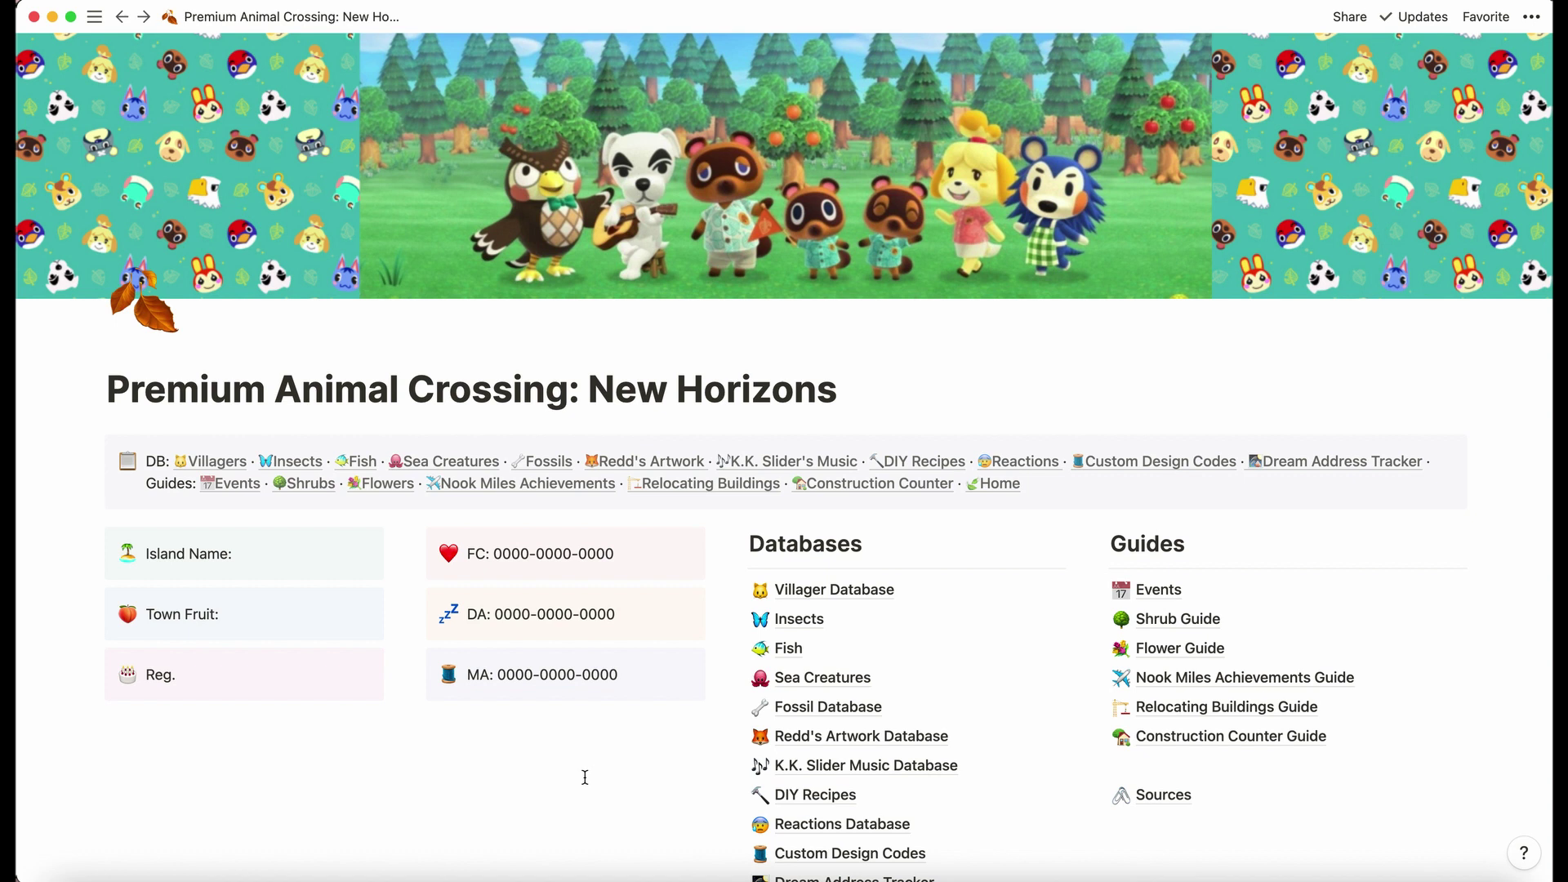
# Open the Villager Database page and scroll through it
pyautogui.click(854, 590)
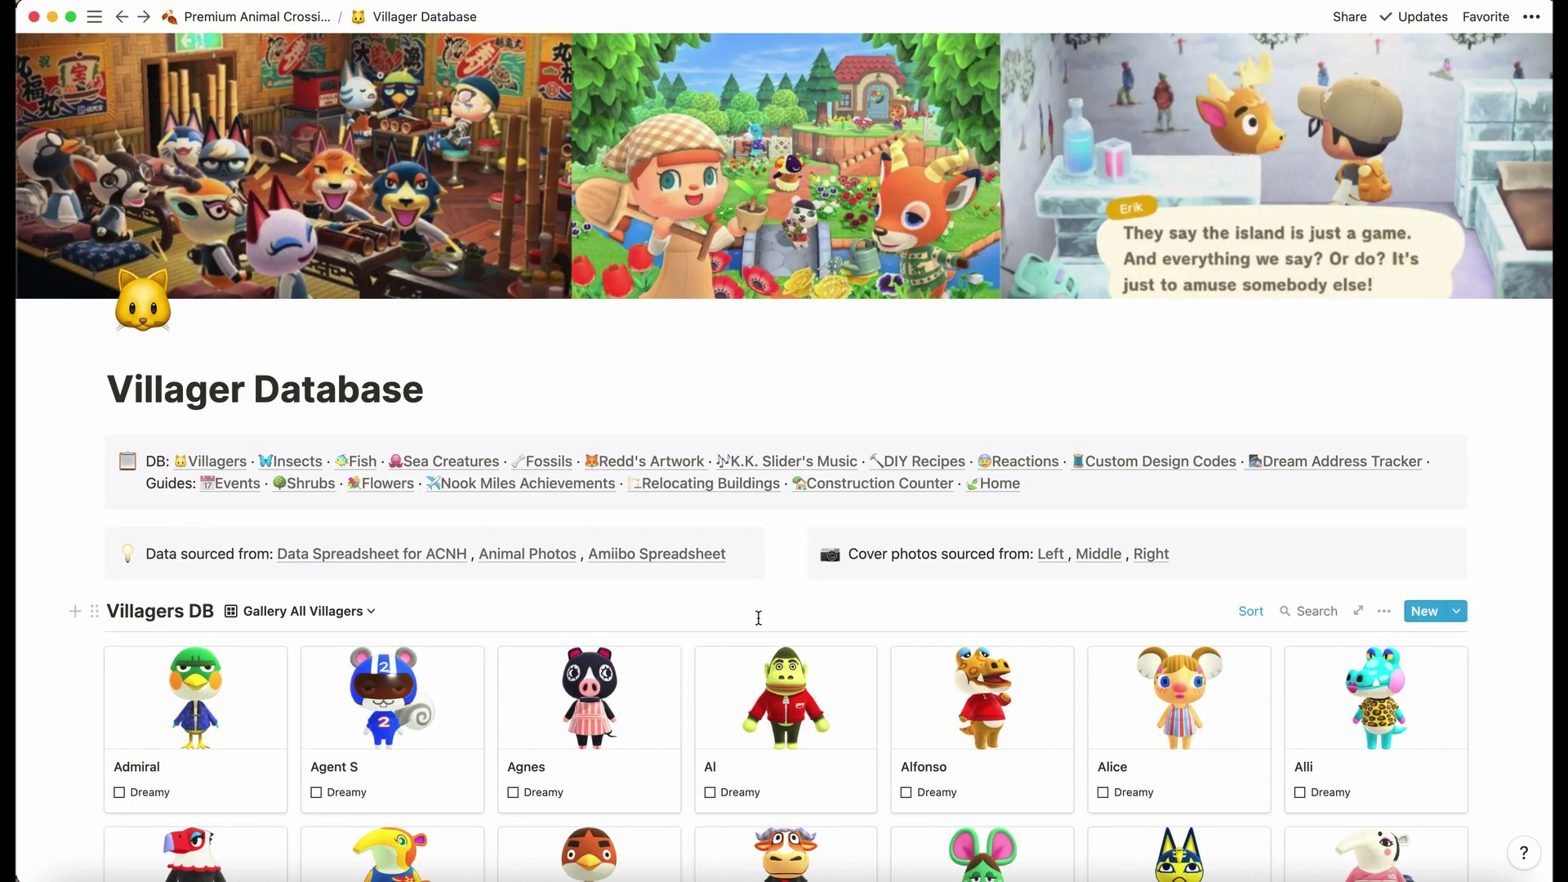
pyautogui.scroll(-5, 759, 619)
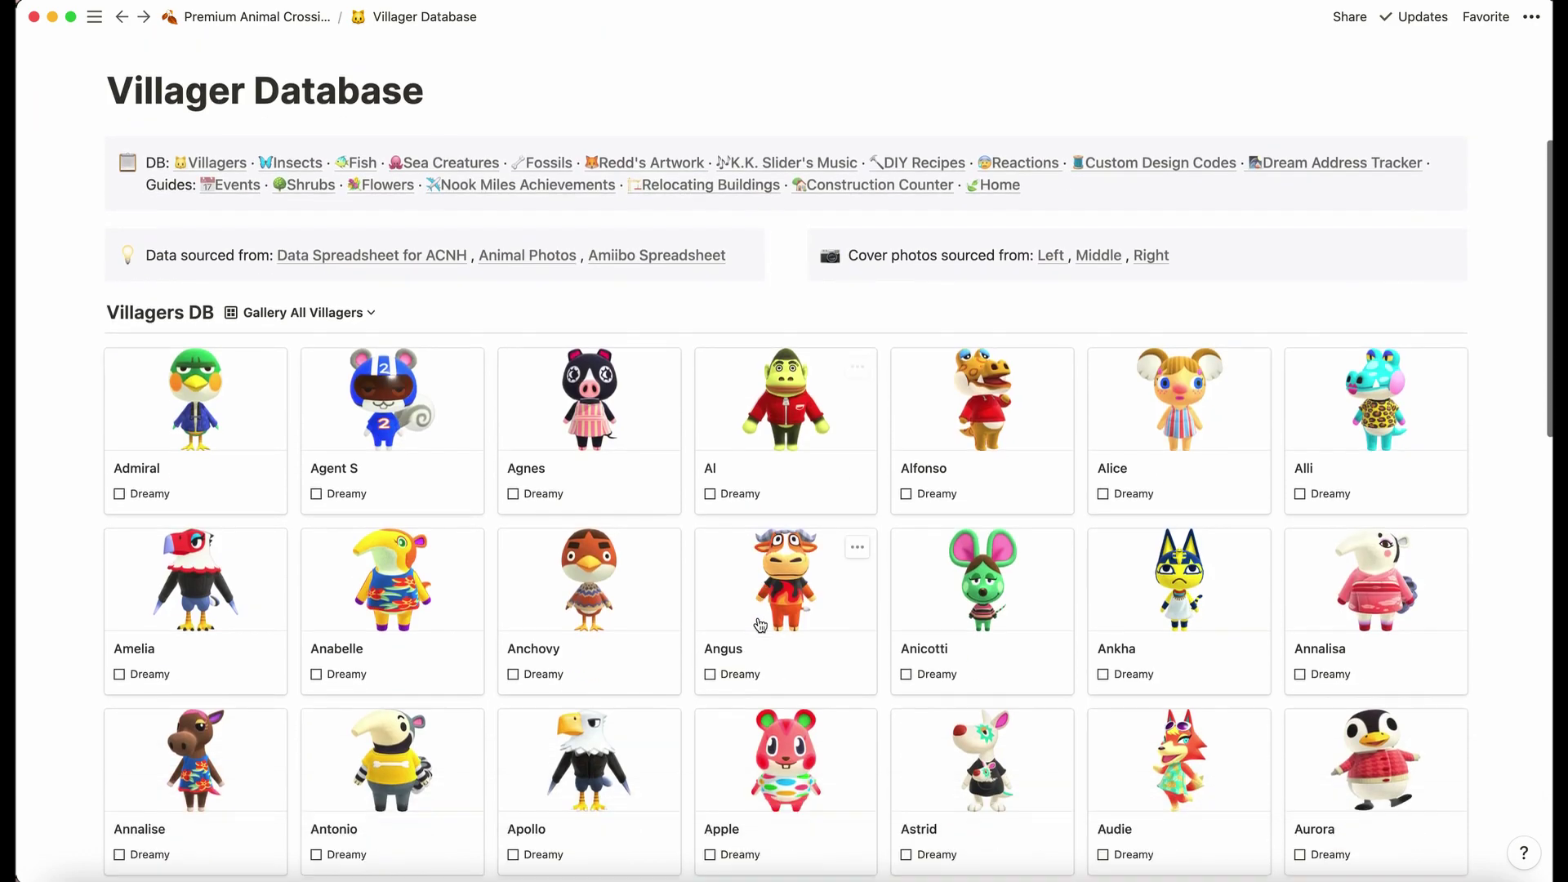
pyautogui.scroll(-20, 509, 637)
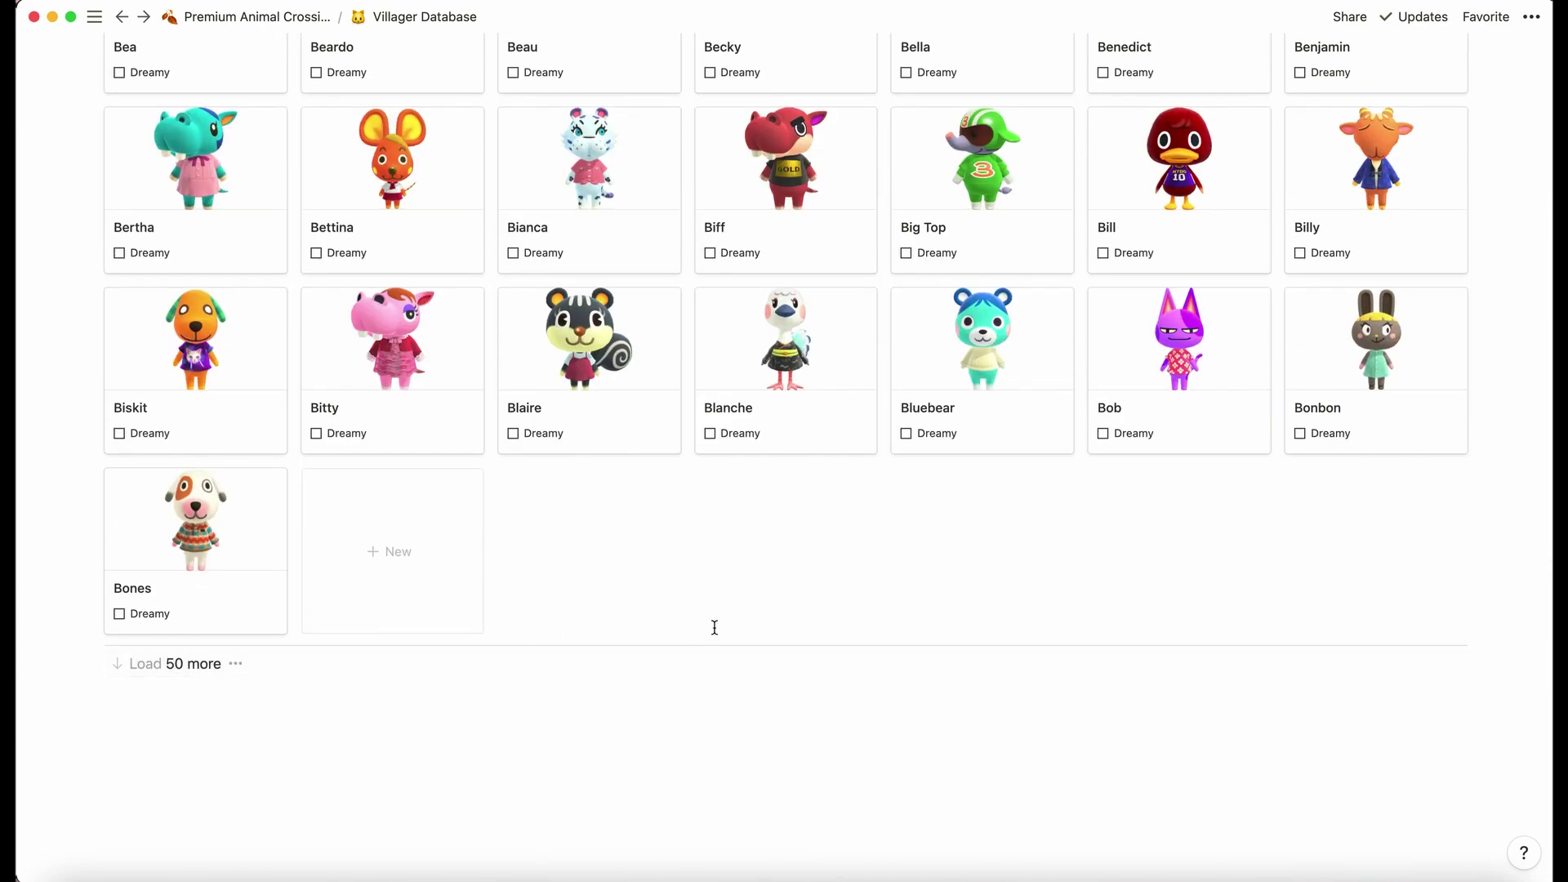
pyautogui.scroll(-3, 715, 629)
pyautogui.scroll(5, 716, 634)
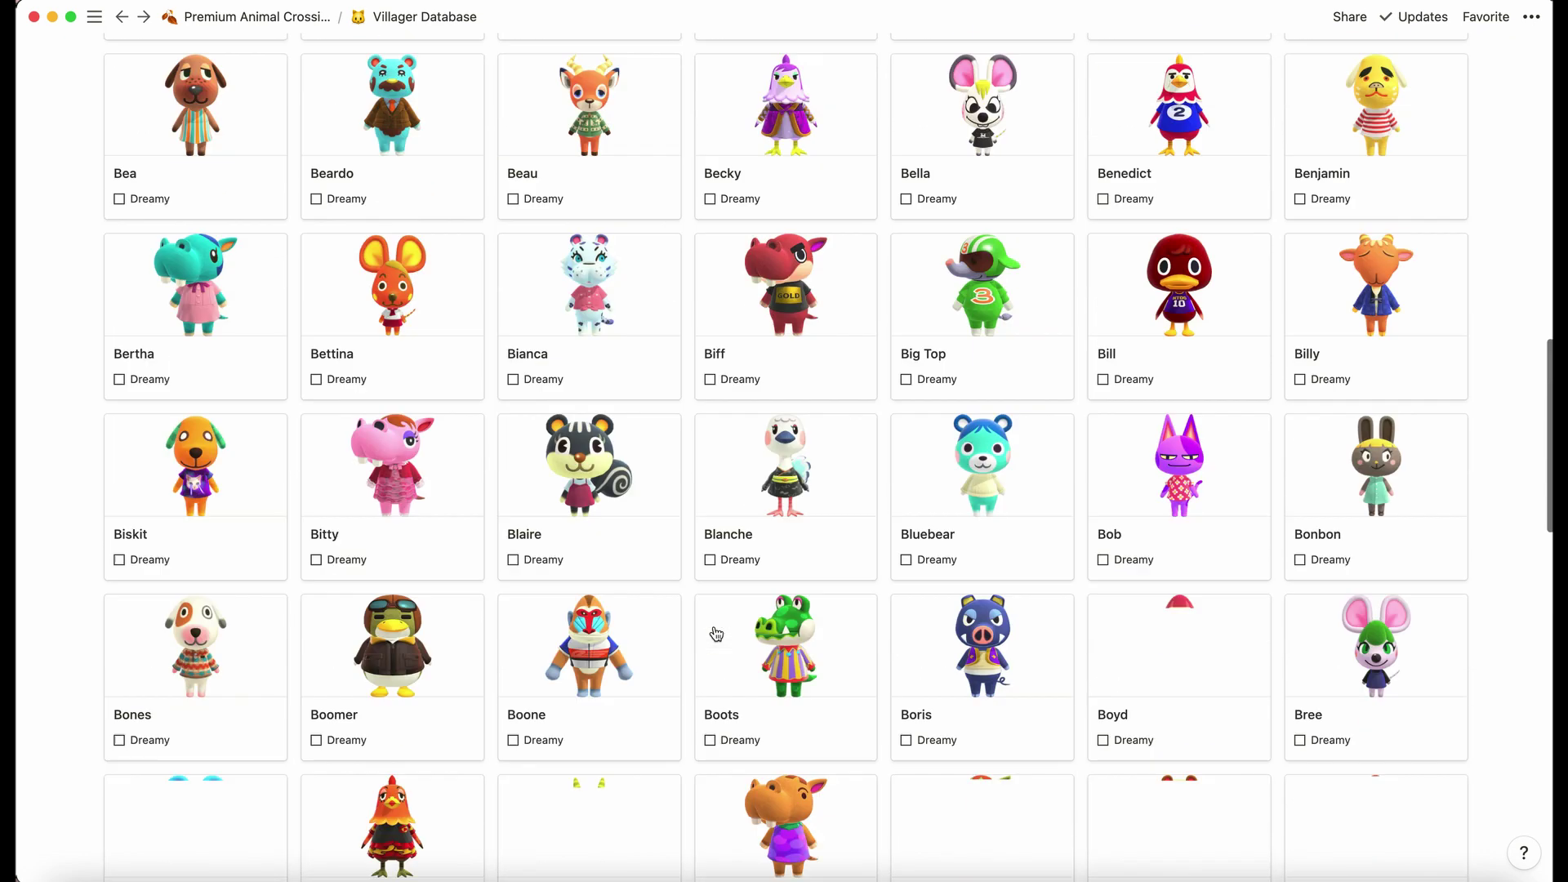
pyautogui.scroll(15, 717, 635)
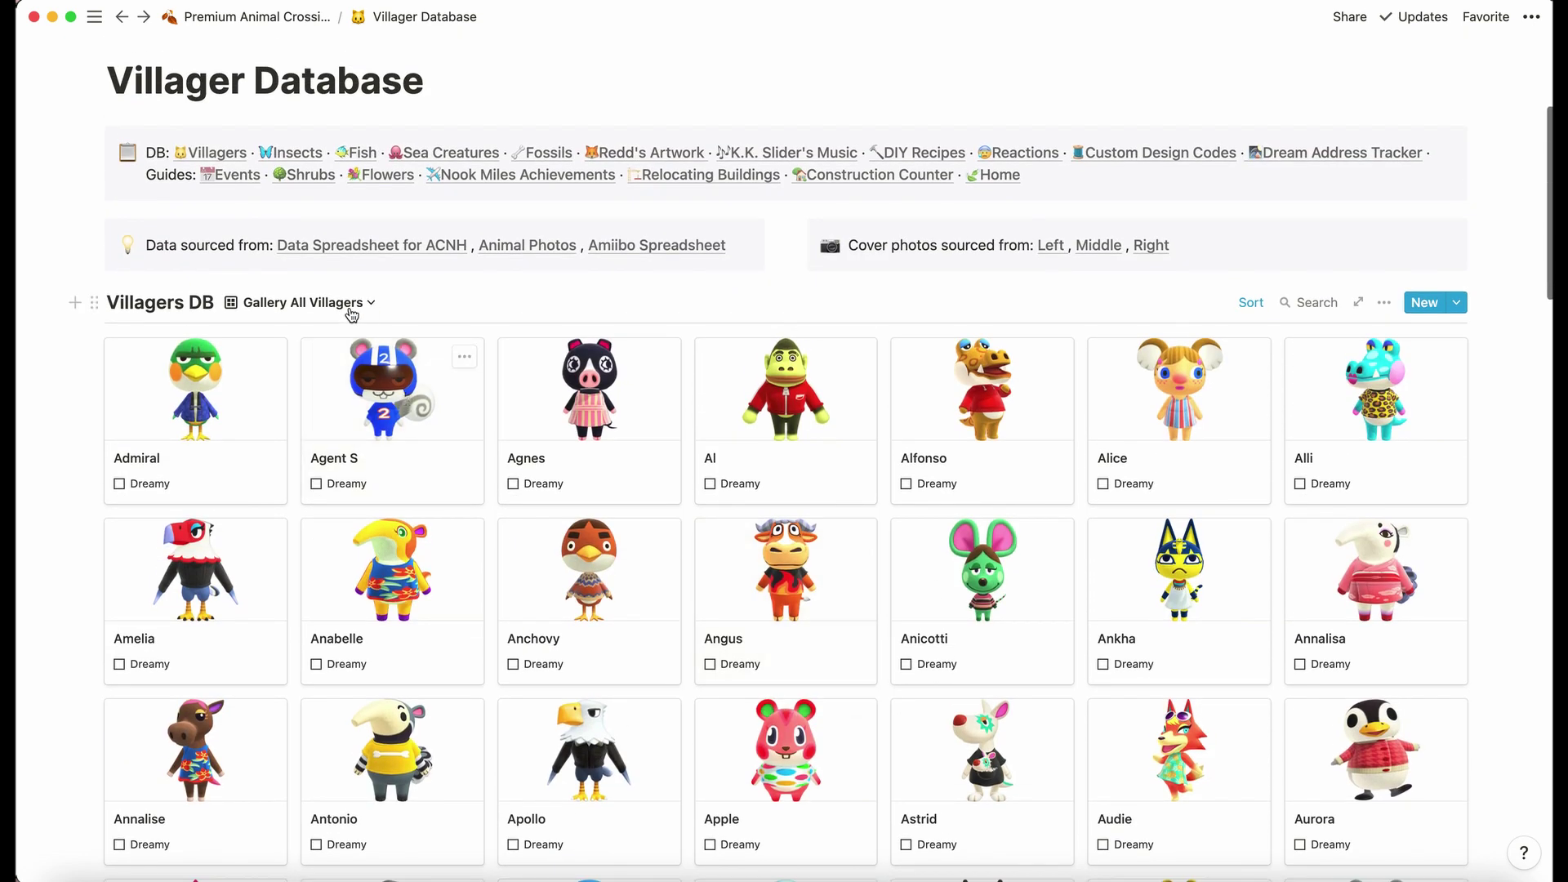
# Switch Villagers DB to the Villagers Posters view
pyautogui.click(351, 304)
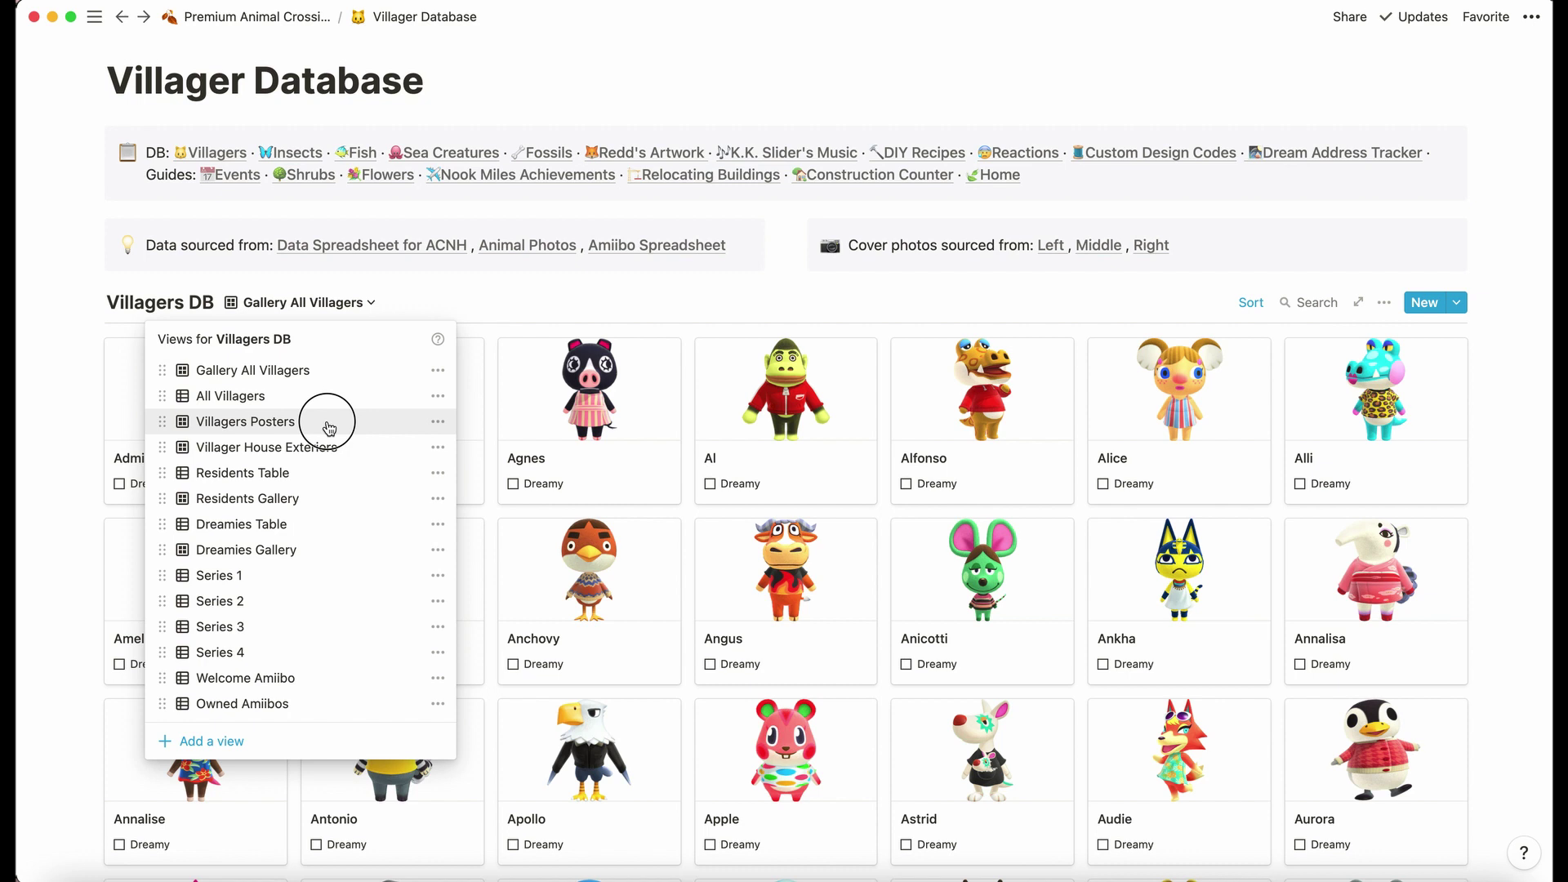
pyautogui.click(329, 422)
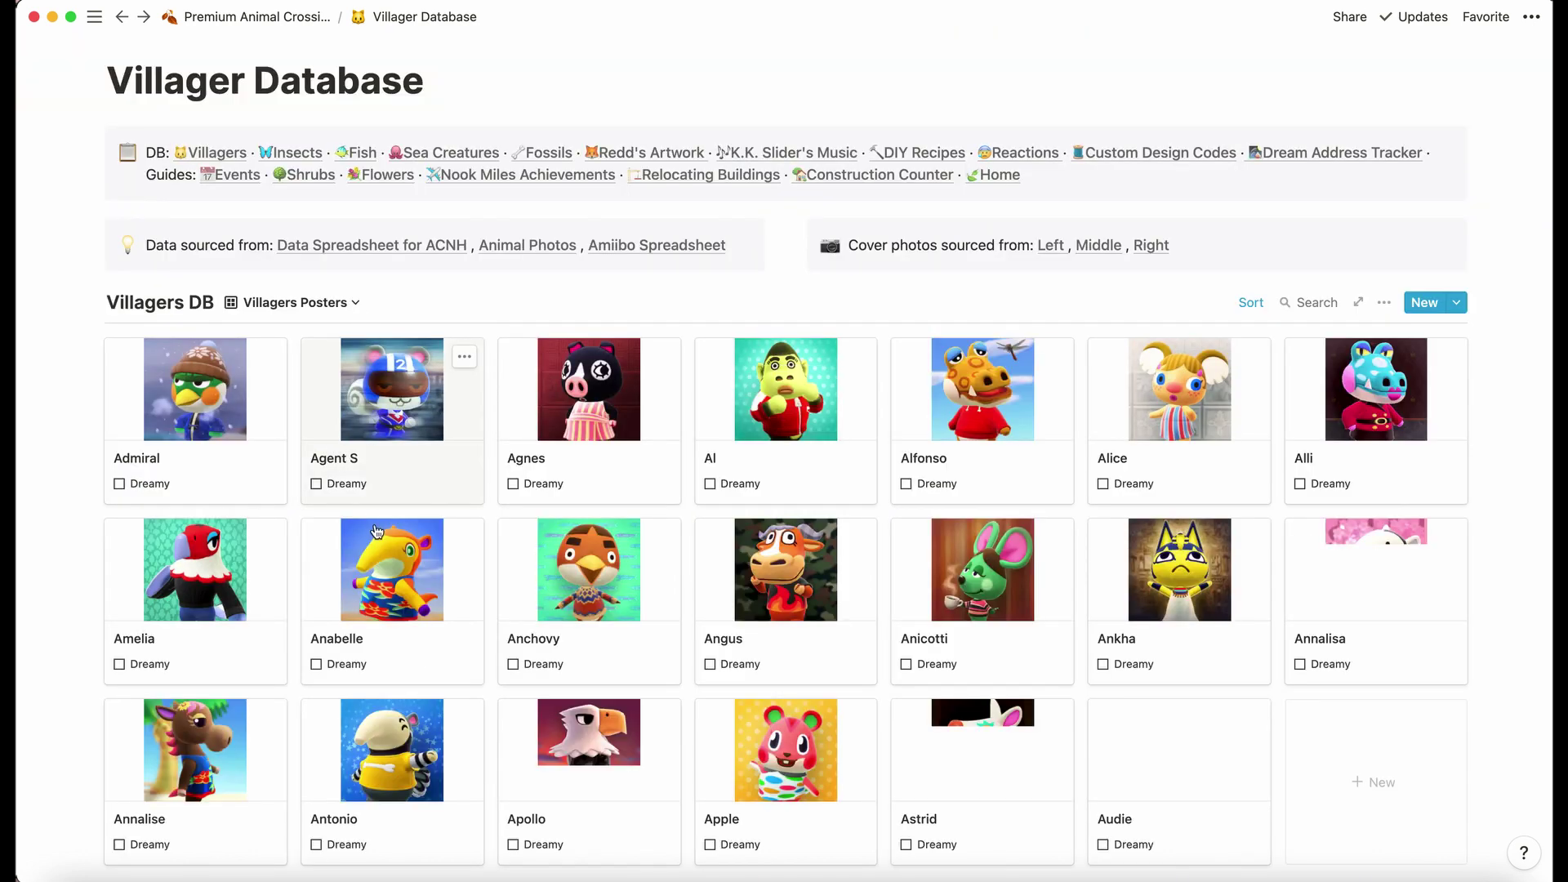
pyautogui.scroll(-5, 376, 532)
pyautogui.scroll(4, 377, 531)
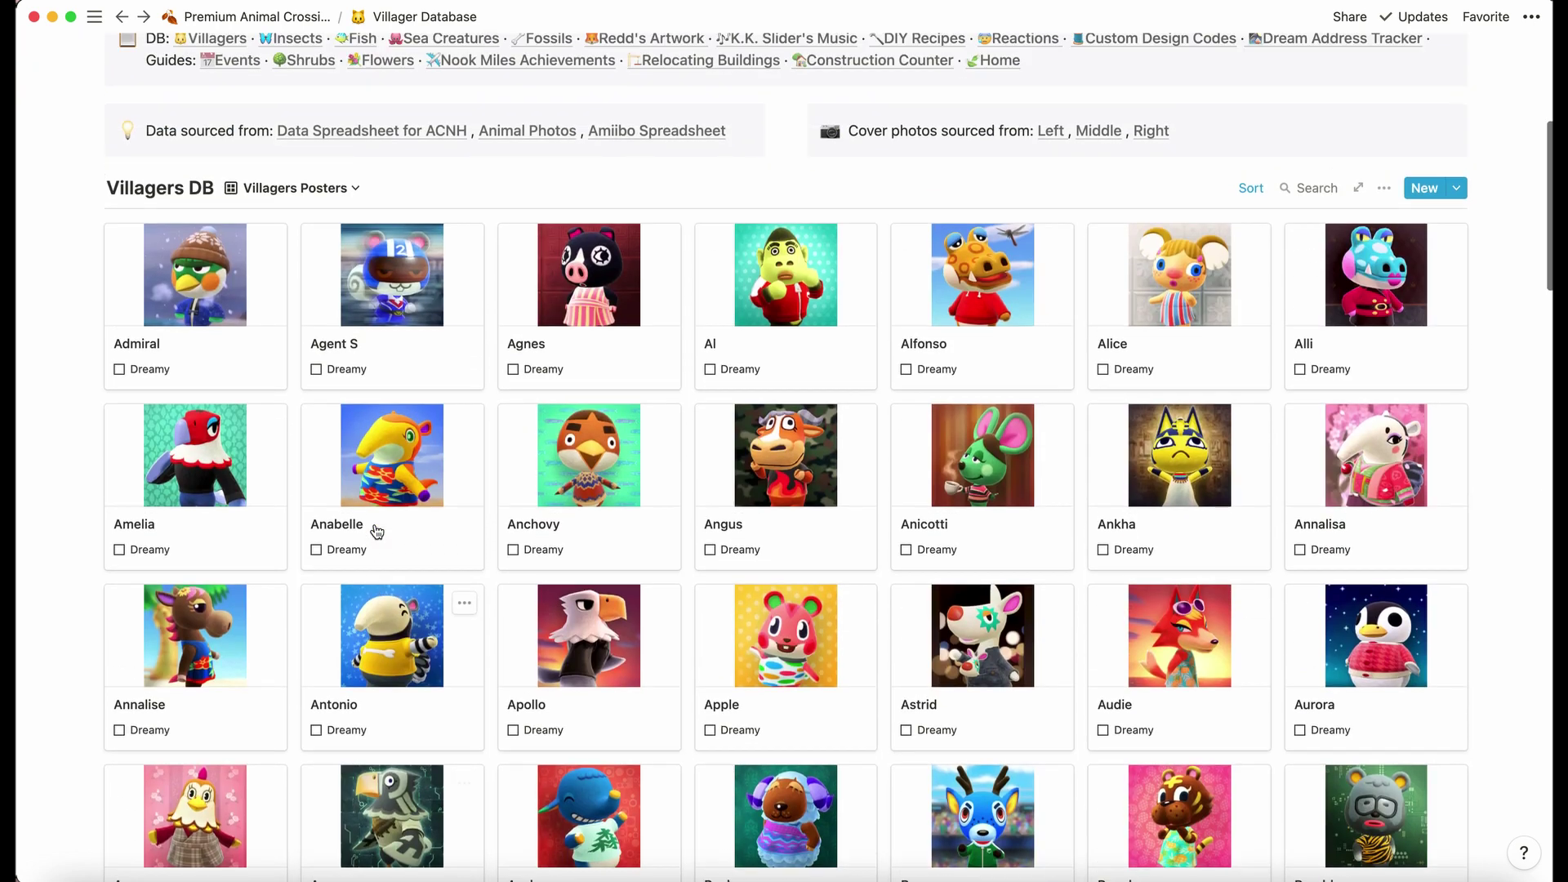
pyautogui.scroll(3, 288, 367)
# Switch Villagers DB to the Villager House Exteriors view
pyautogui.click(278, 324)
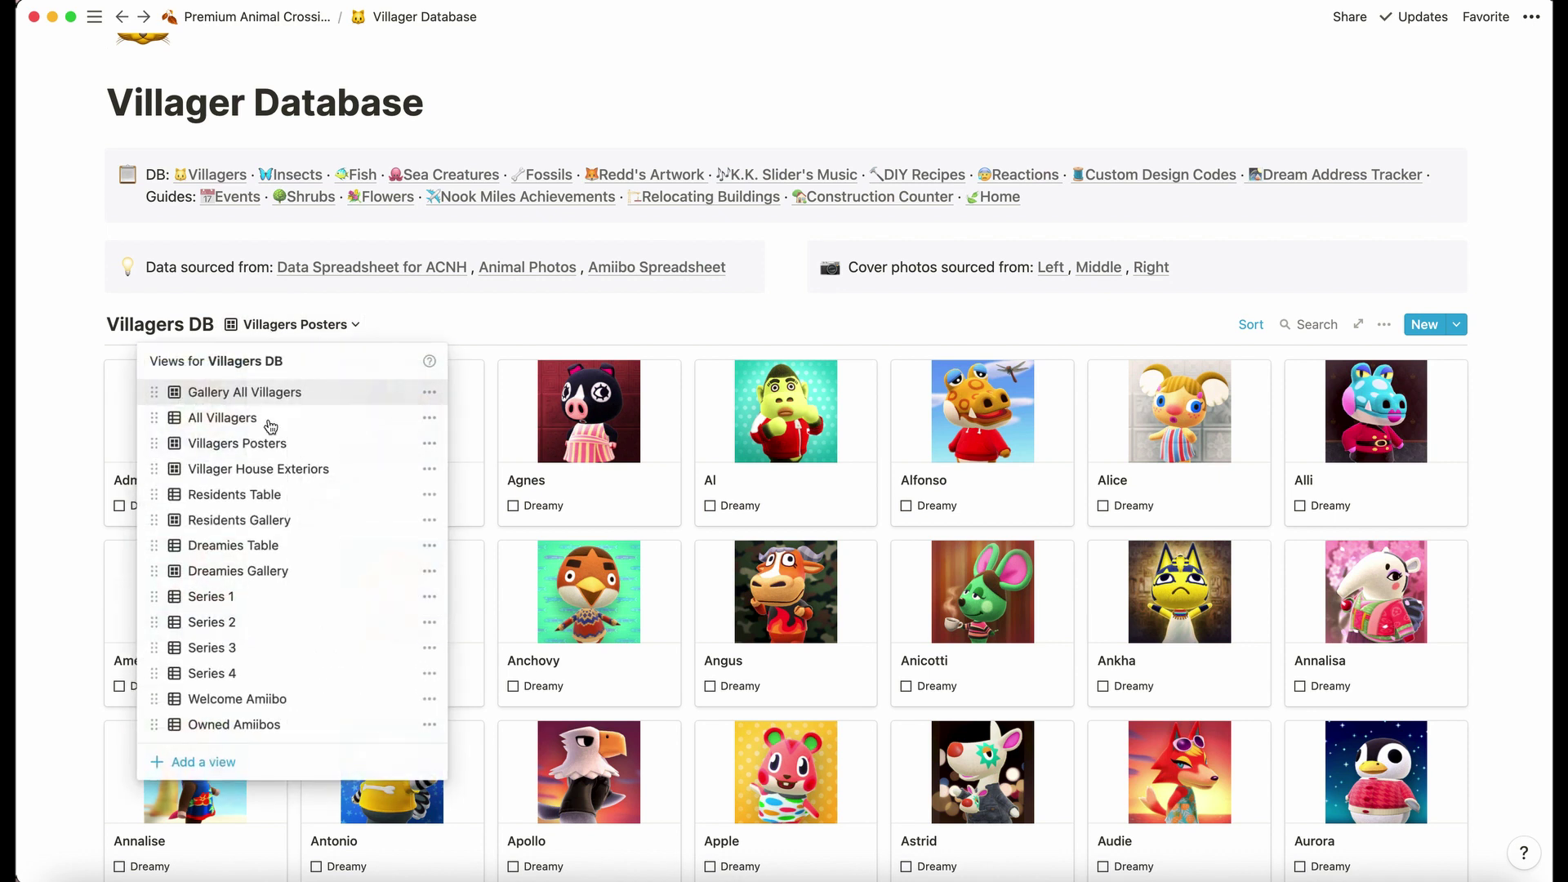
pyautogui.scroll(4, 269, 466)
pyautogui.click(268, 468)
pyautogui.scroll(-5, 523, 612)
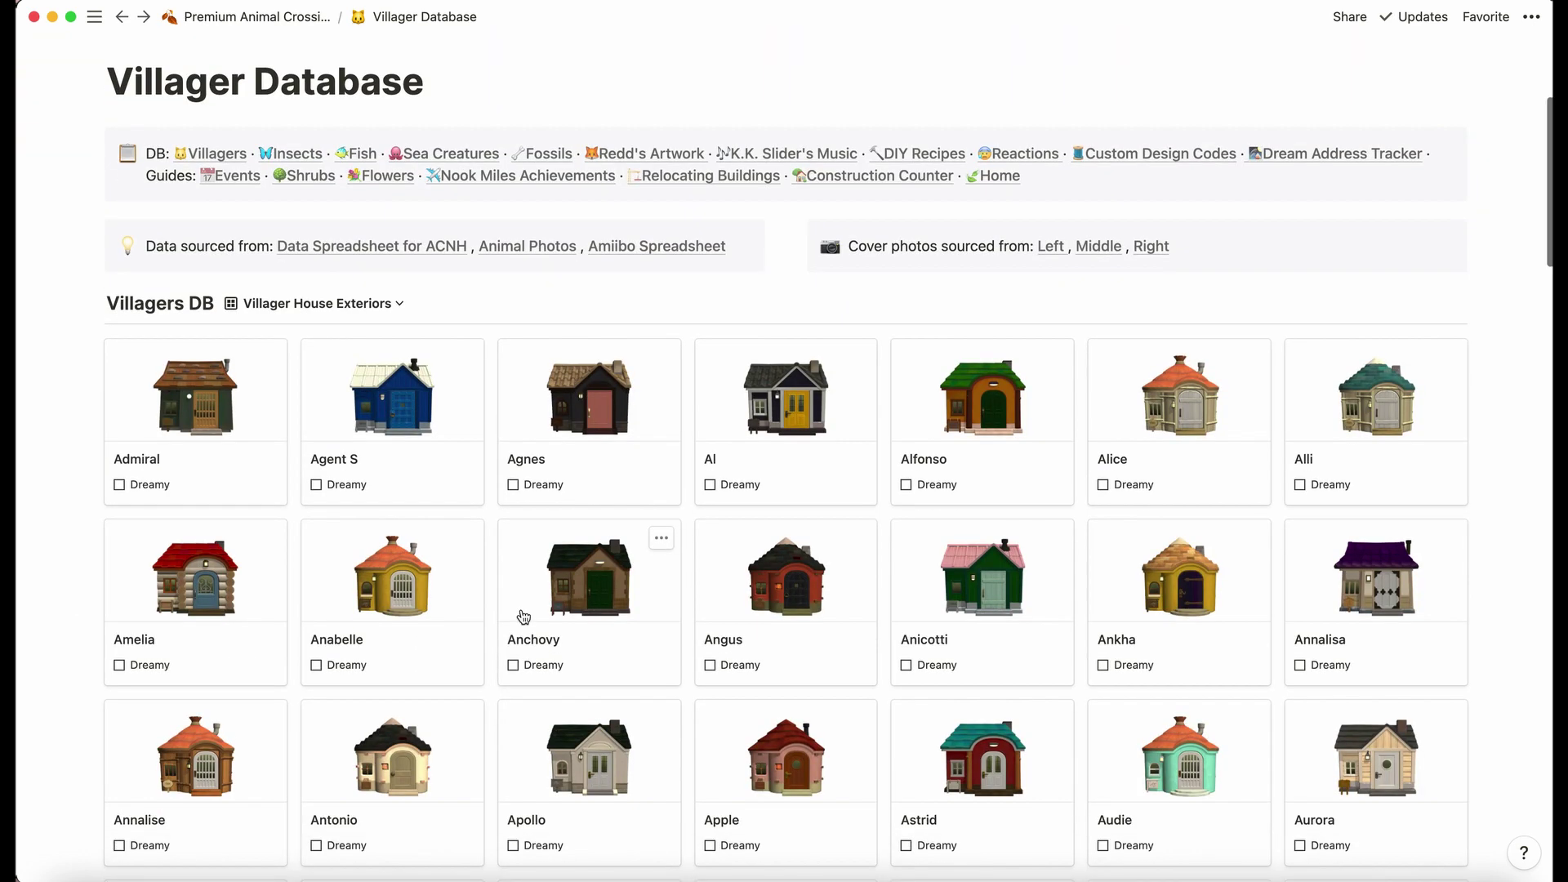
pyautogui.scroll(-7, 523, 617)
pyautogui.scroll(9, 524, 617)
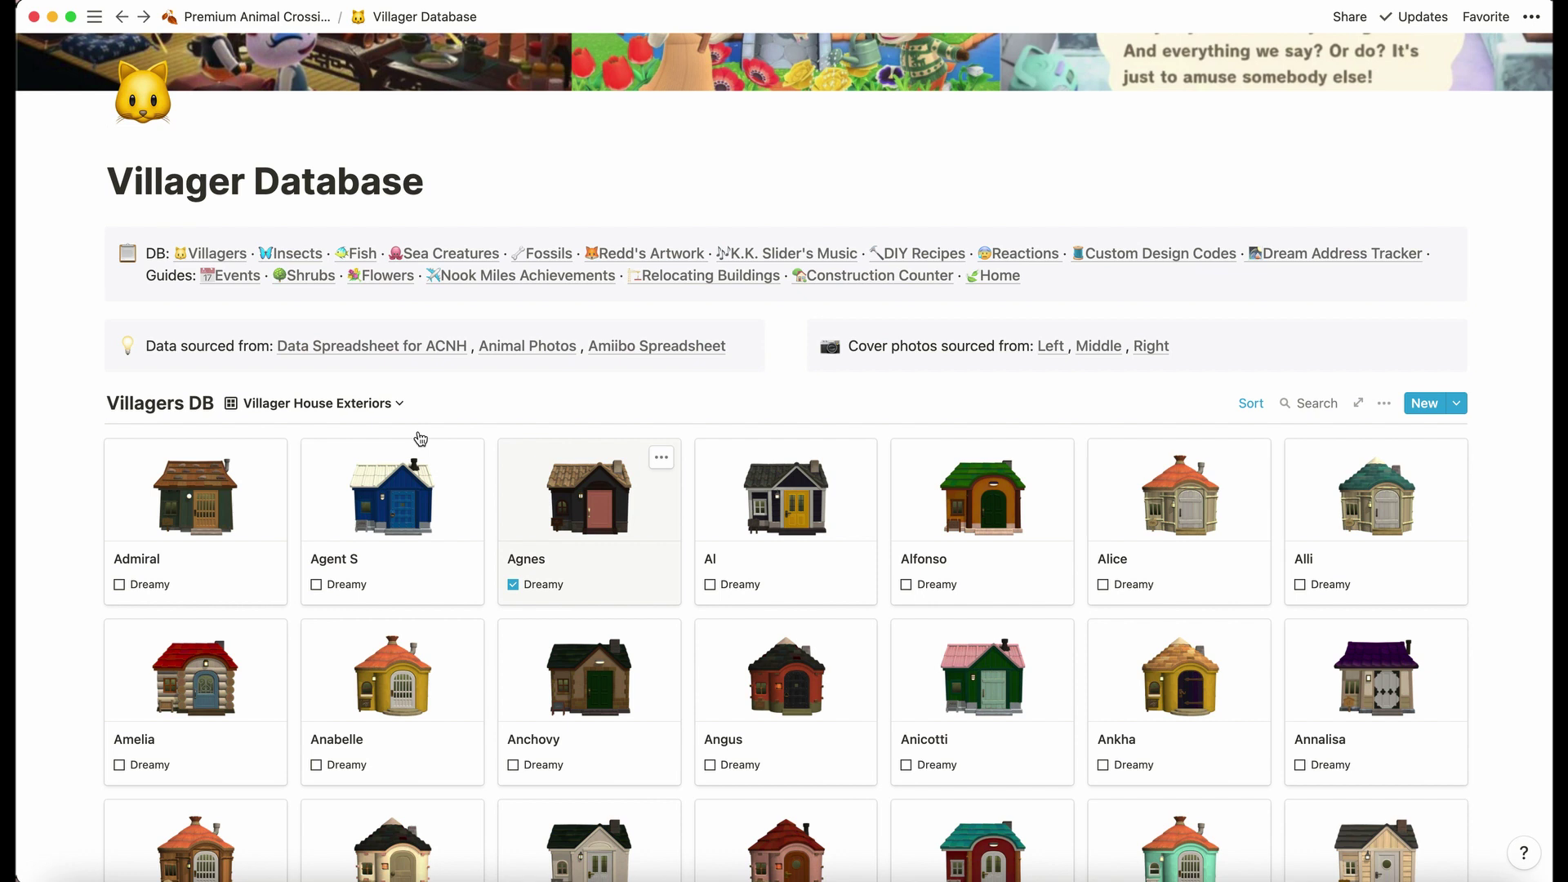
# Switch Villagers DB to the Dreamies Gallery view, which lists only Agnes
pyautogui.click(369, 404)
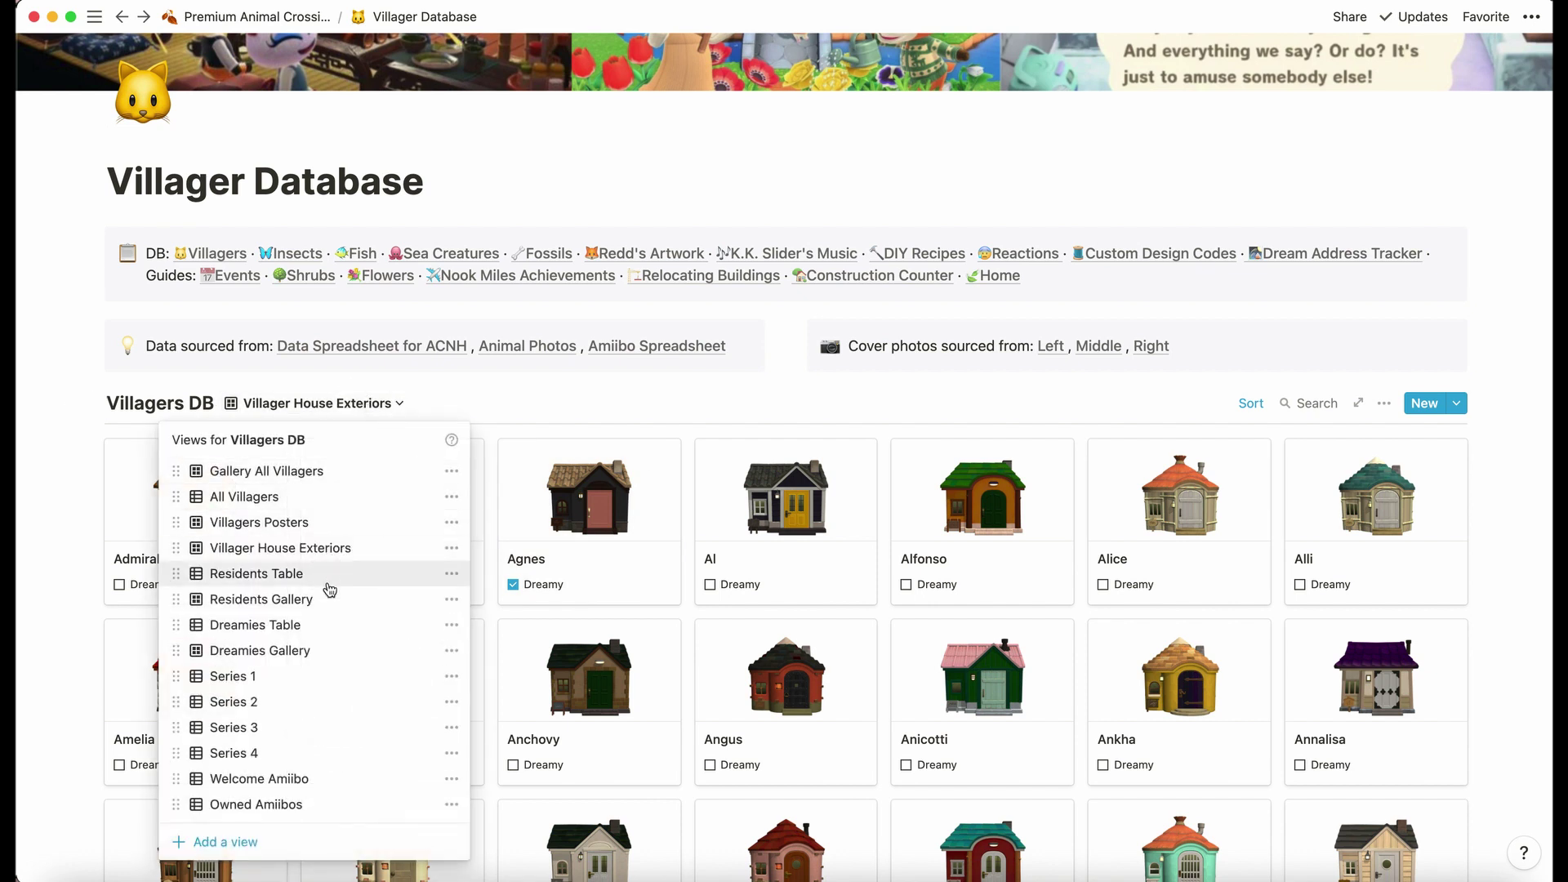
pyautogui.click(323, 651)
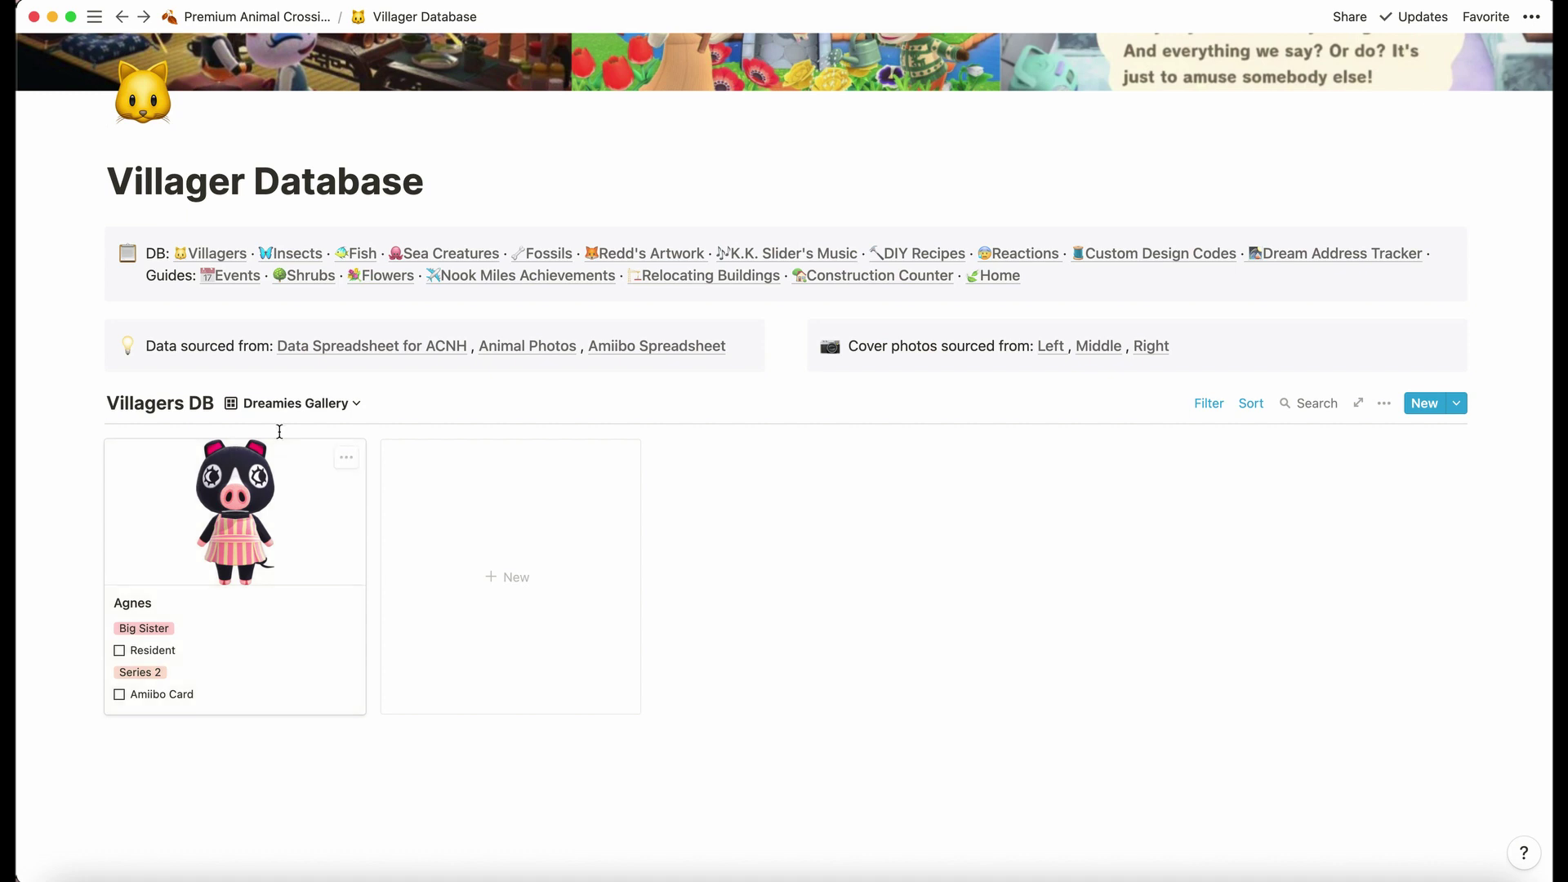
pyautogui.click(290, 405)
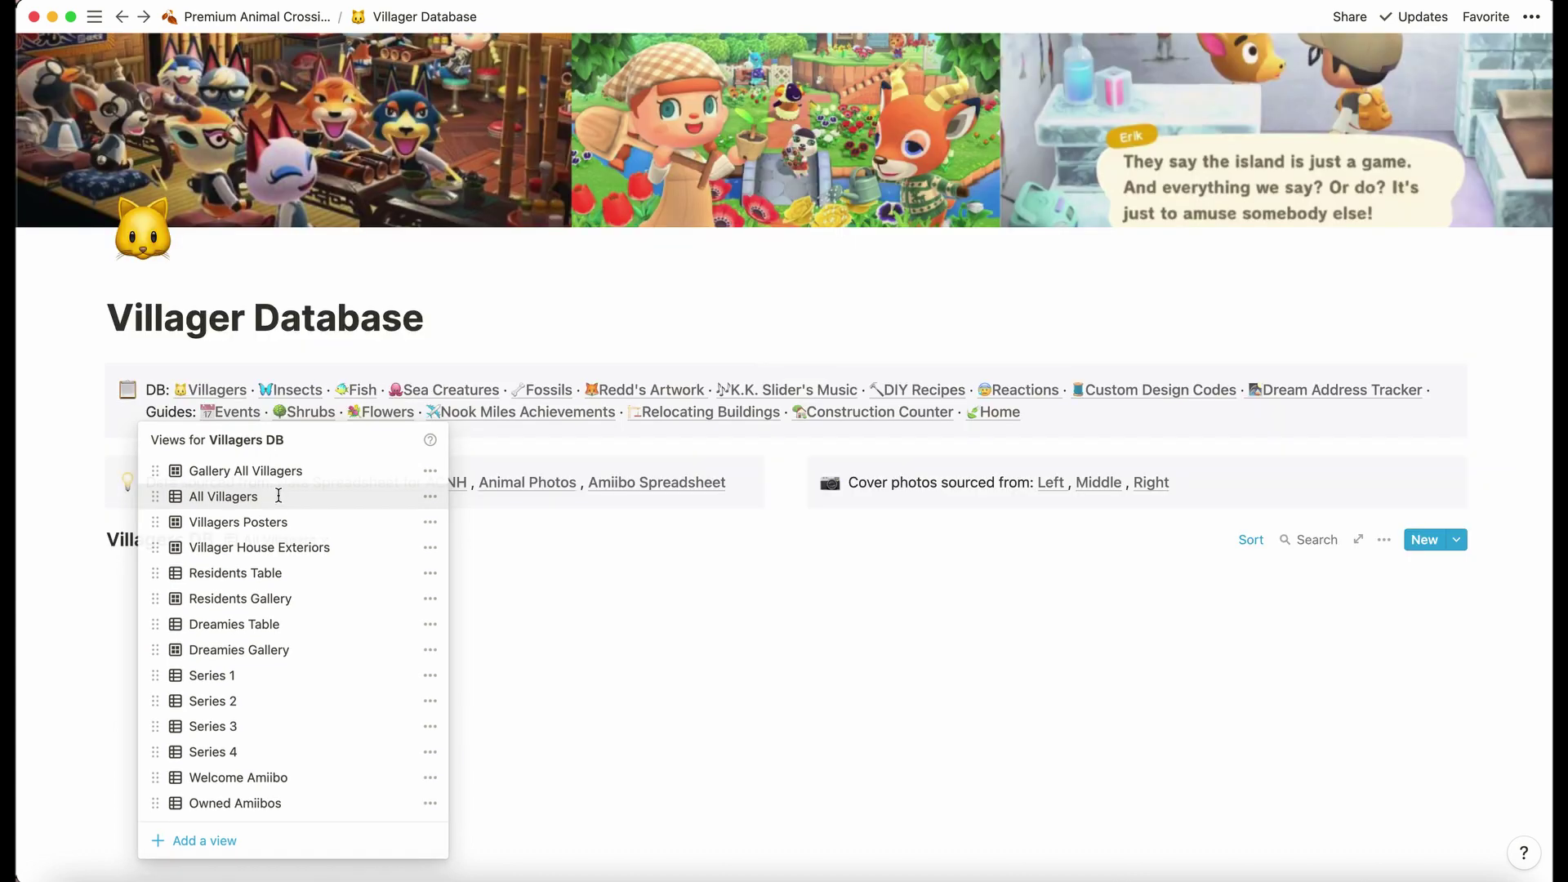
# Show the All Villagers table and scroll across its 391 villagers' columns
pyautogui.click(281, 500)
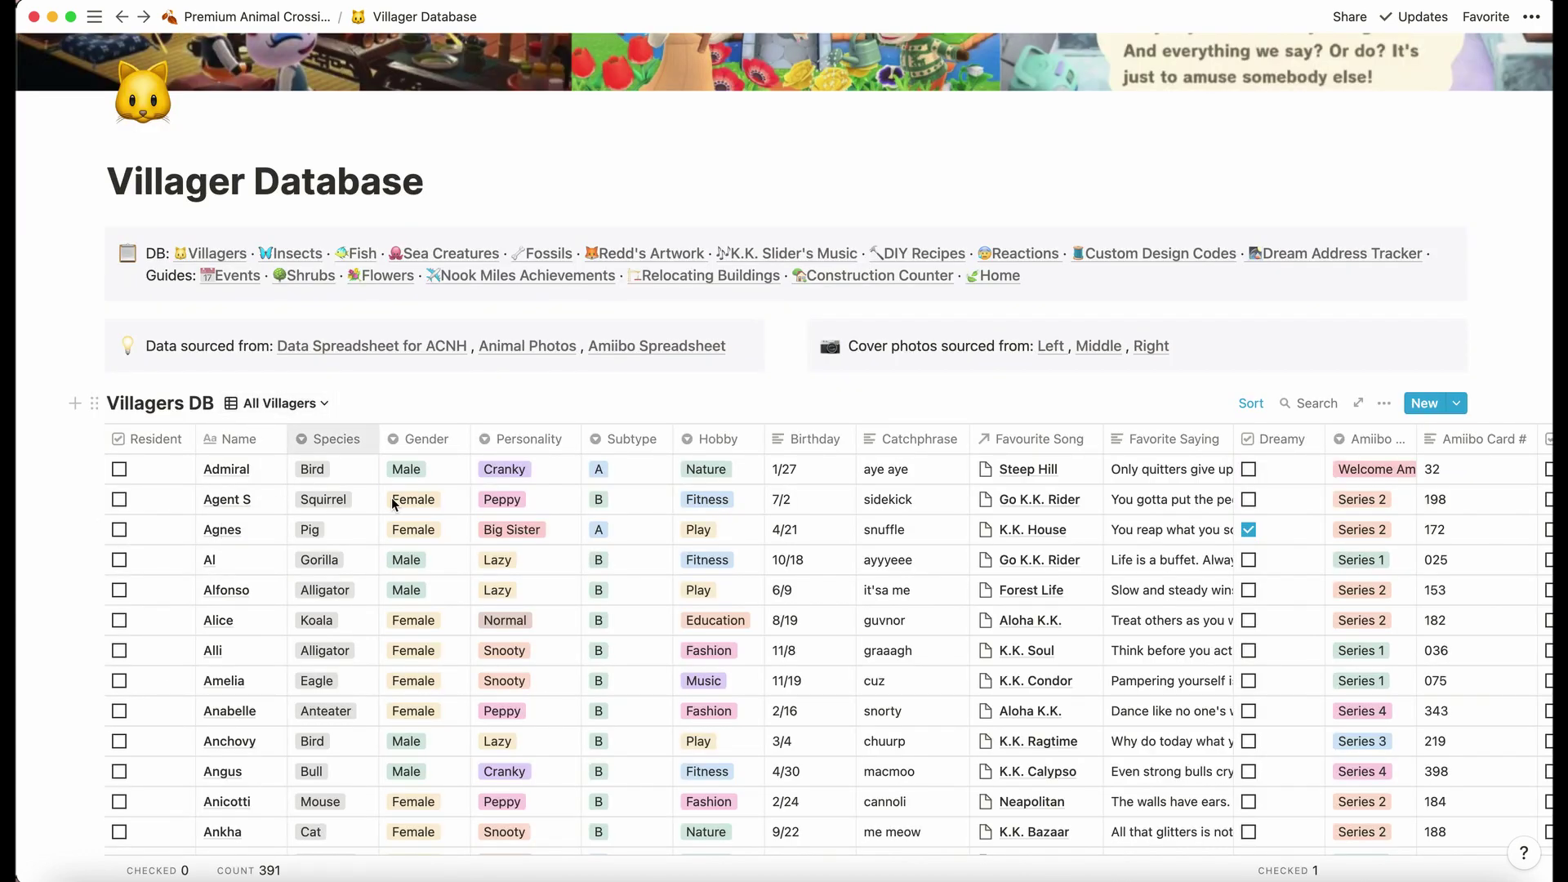
pyautogui.scroll(-8, 318, 613)
pyautogui.scroll(-6, 325, 610)
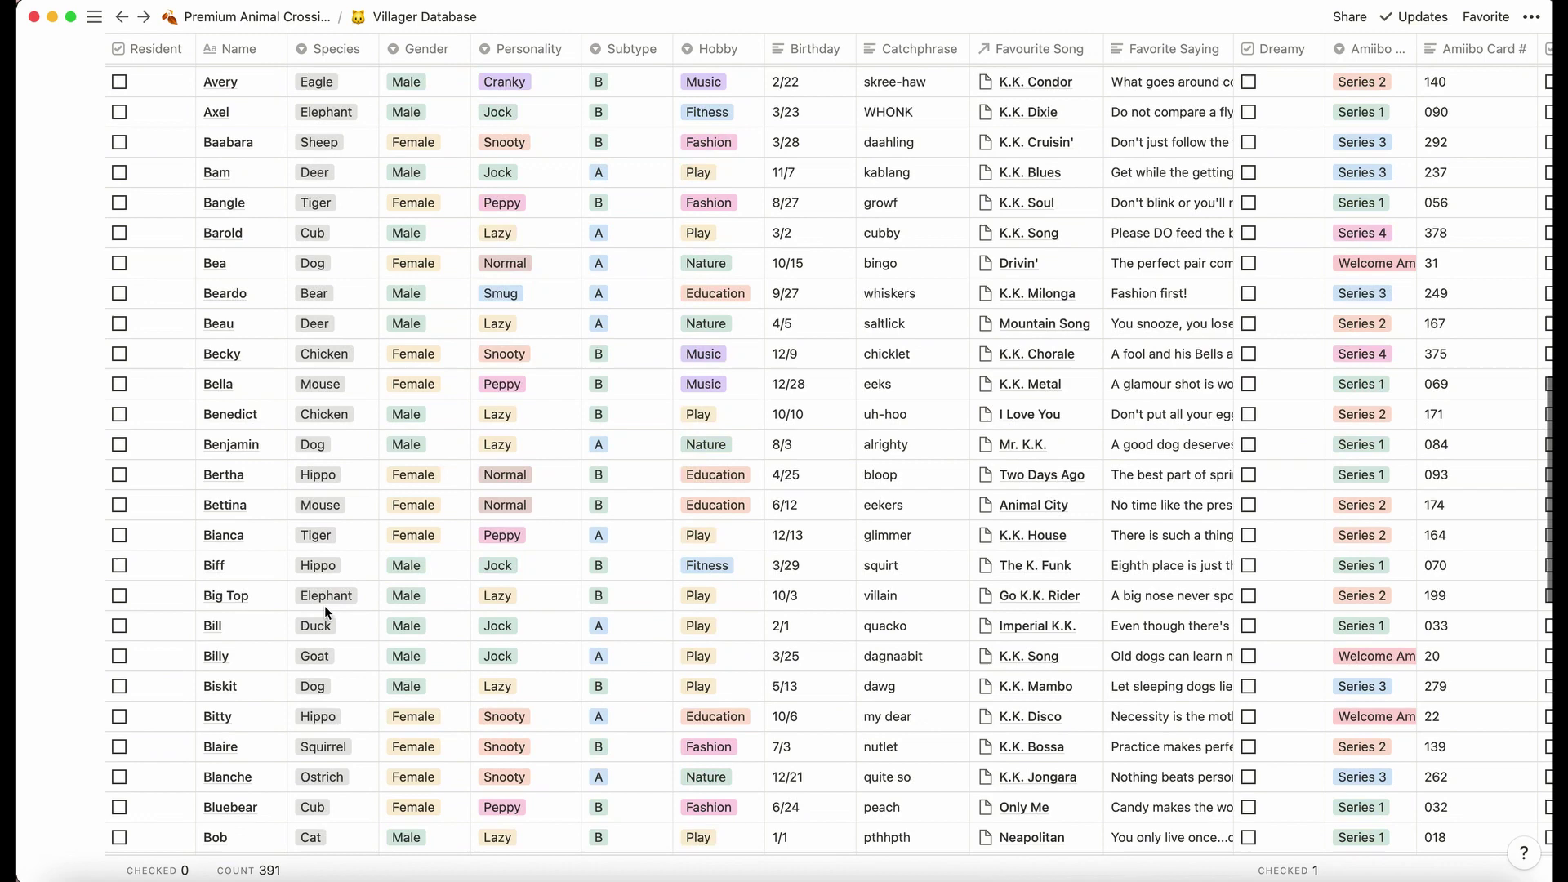
pyautogui.scroll(15, 325, 605)
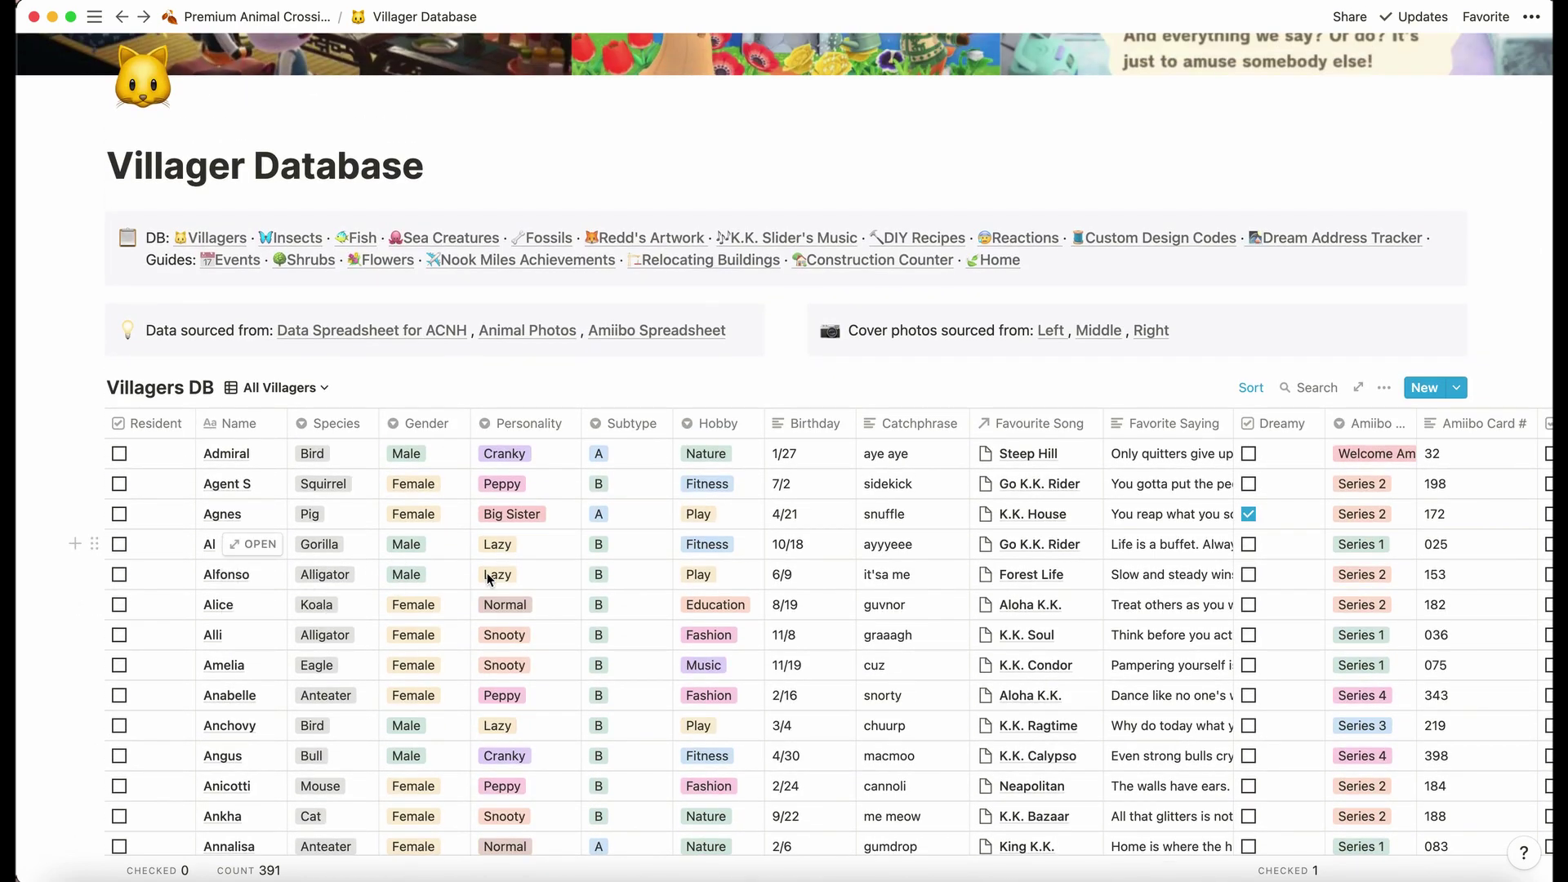
pyautogui.hscroll(3, 490, 582)
pyautogui.hscroll(5, 490, 581)
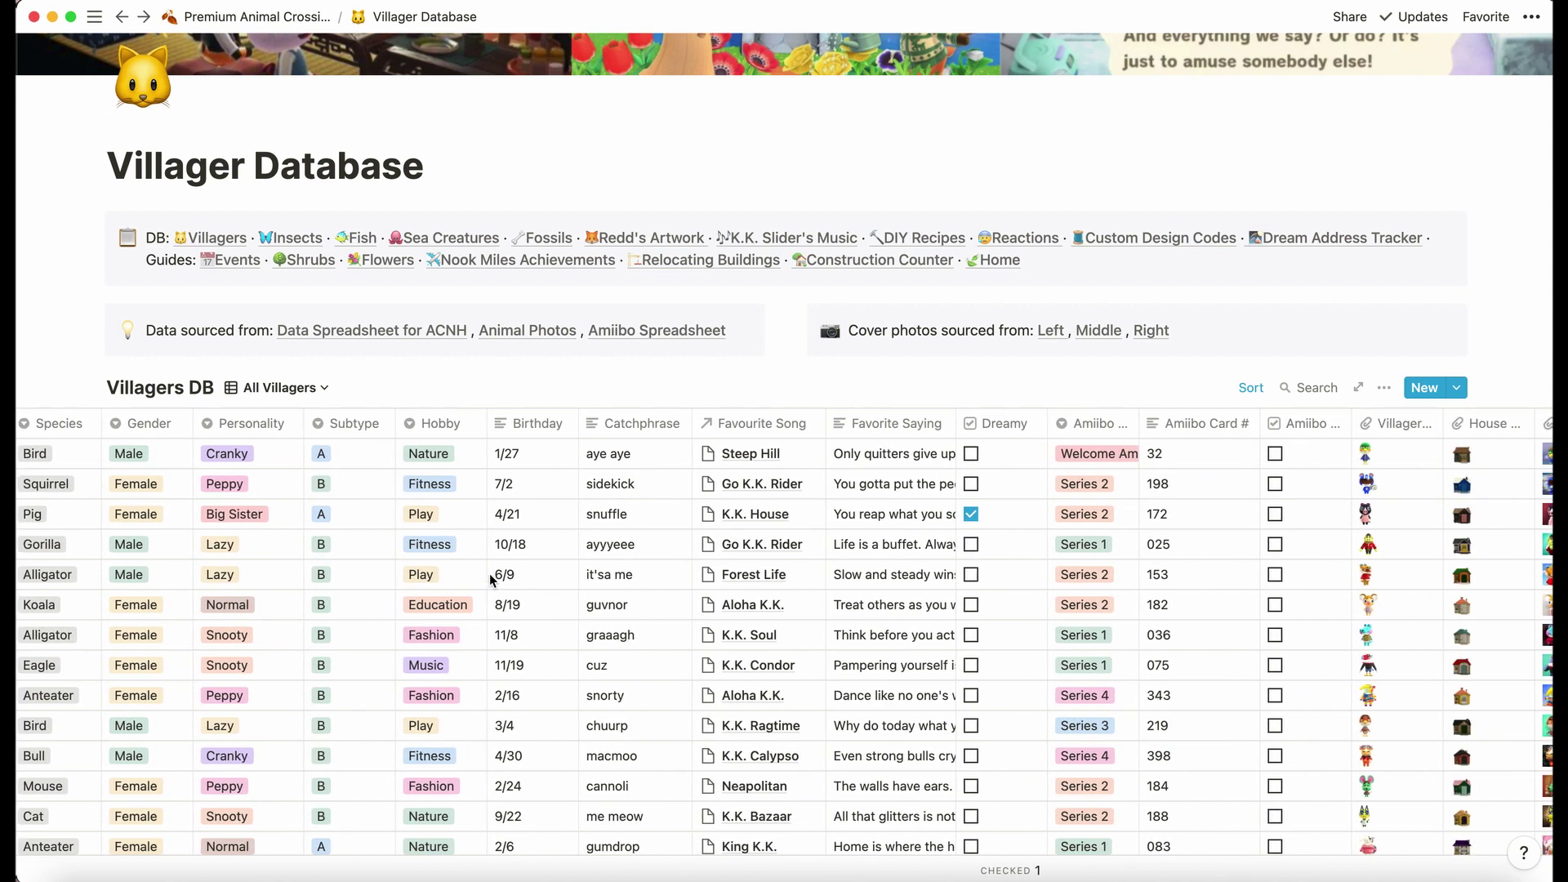
pyautogui.hscroll(2, 490, 580)
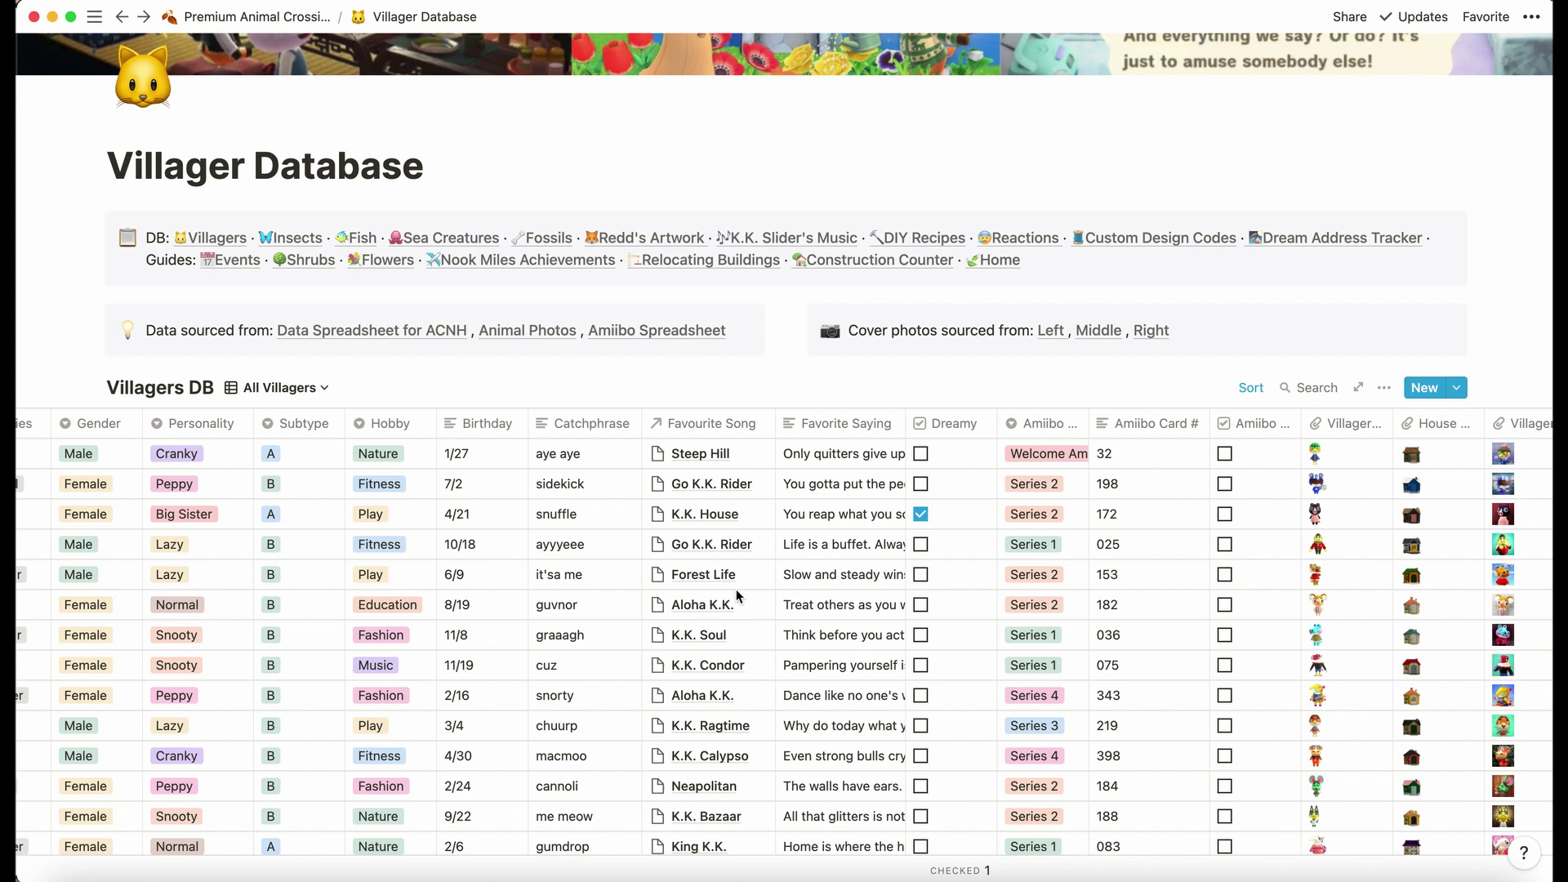
pyautogui.hscroll(2, 736, 595)
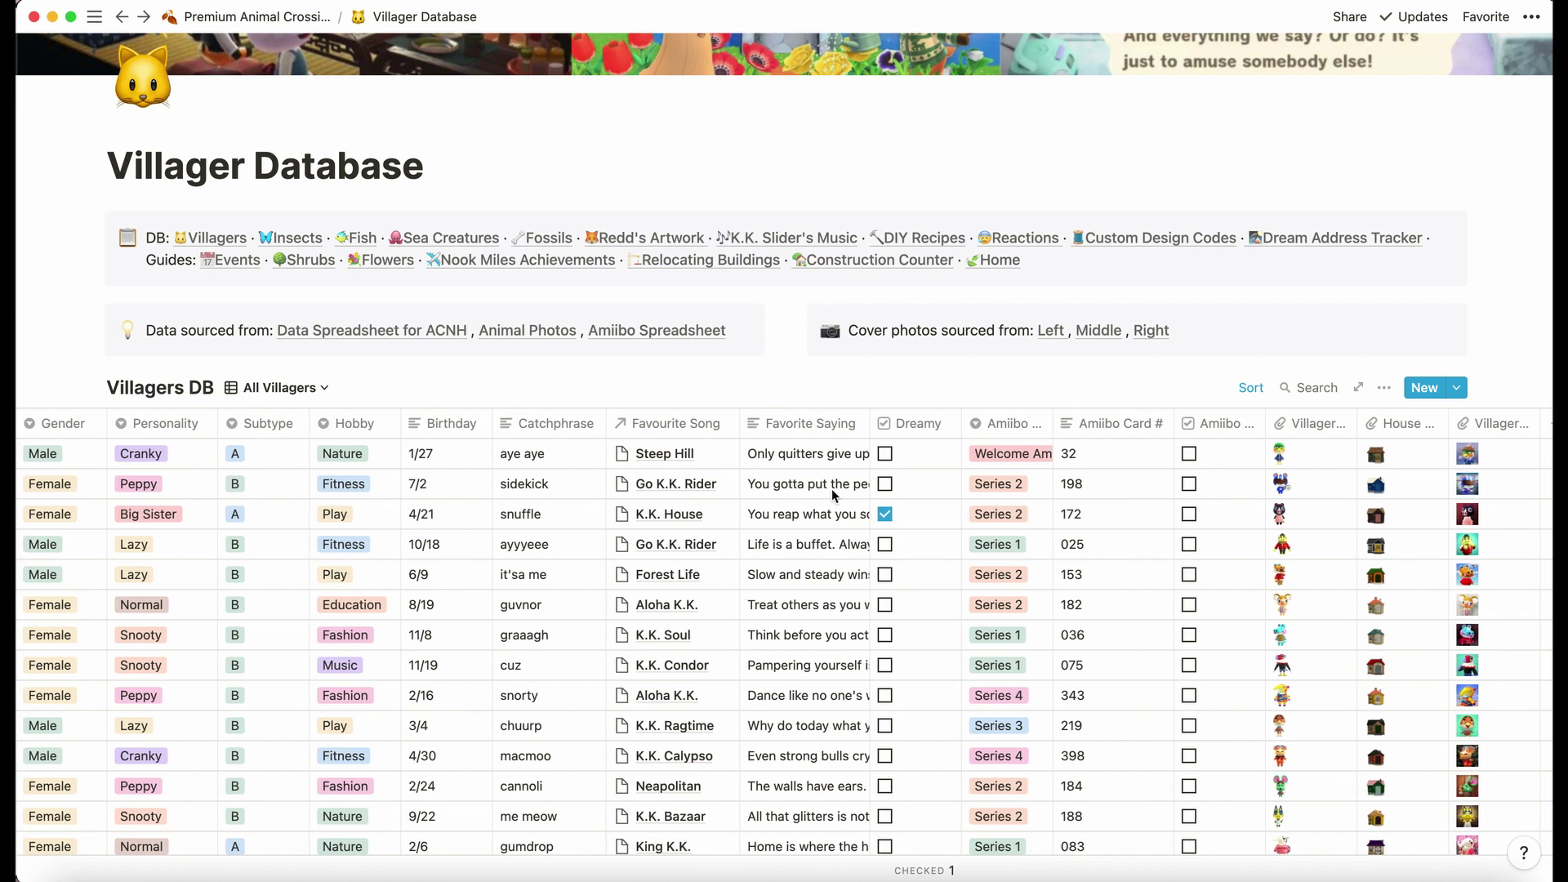
pyautogui.hscroll(3, 834, 495)
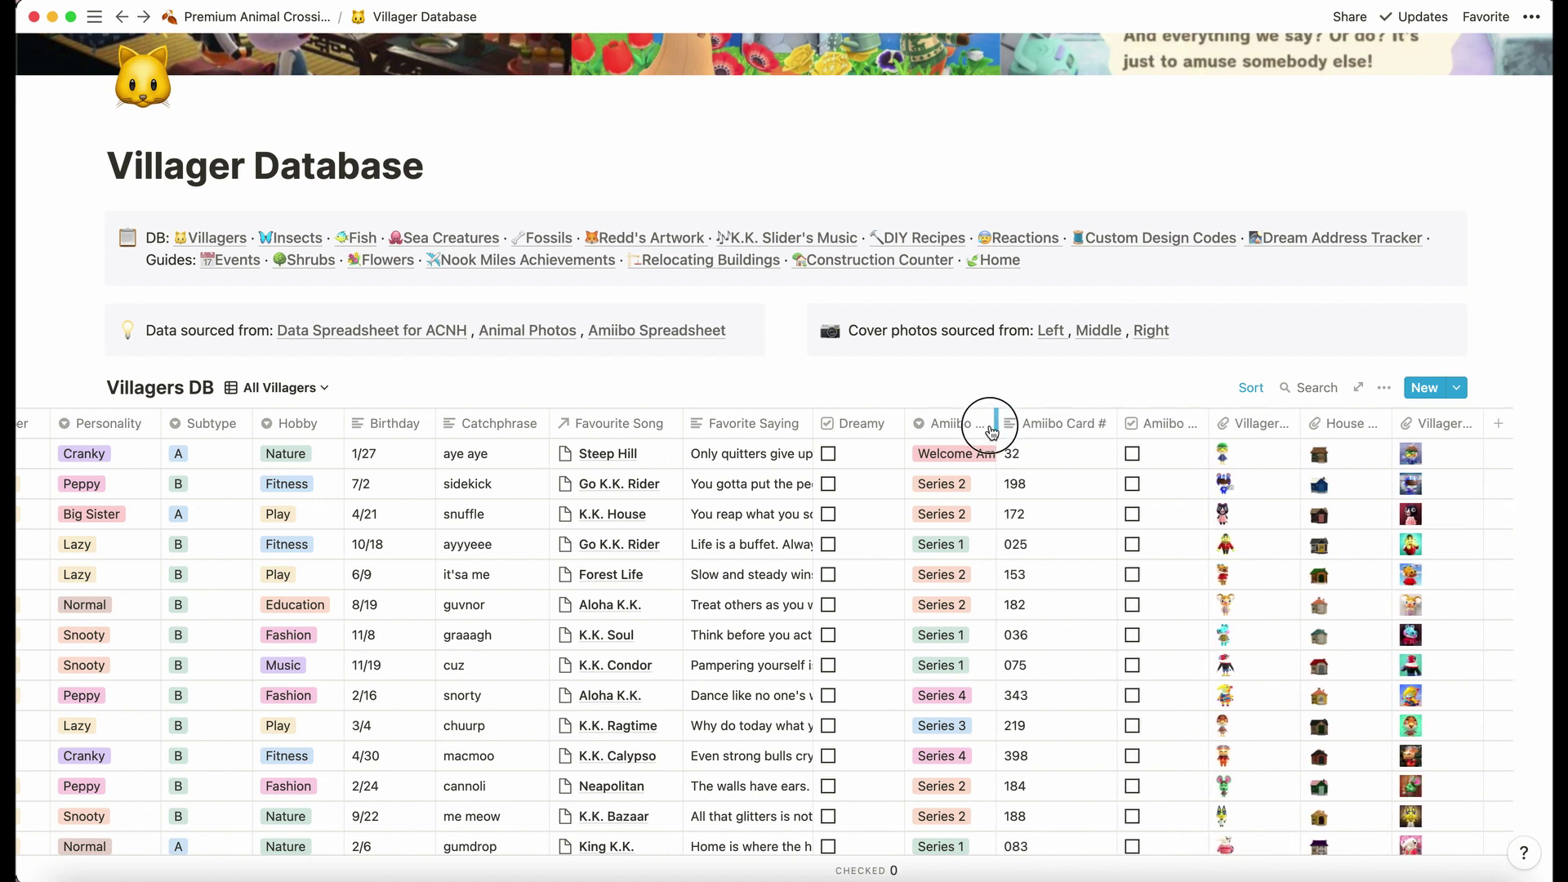
pyautogui.scroll(-3, 976, 578)
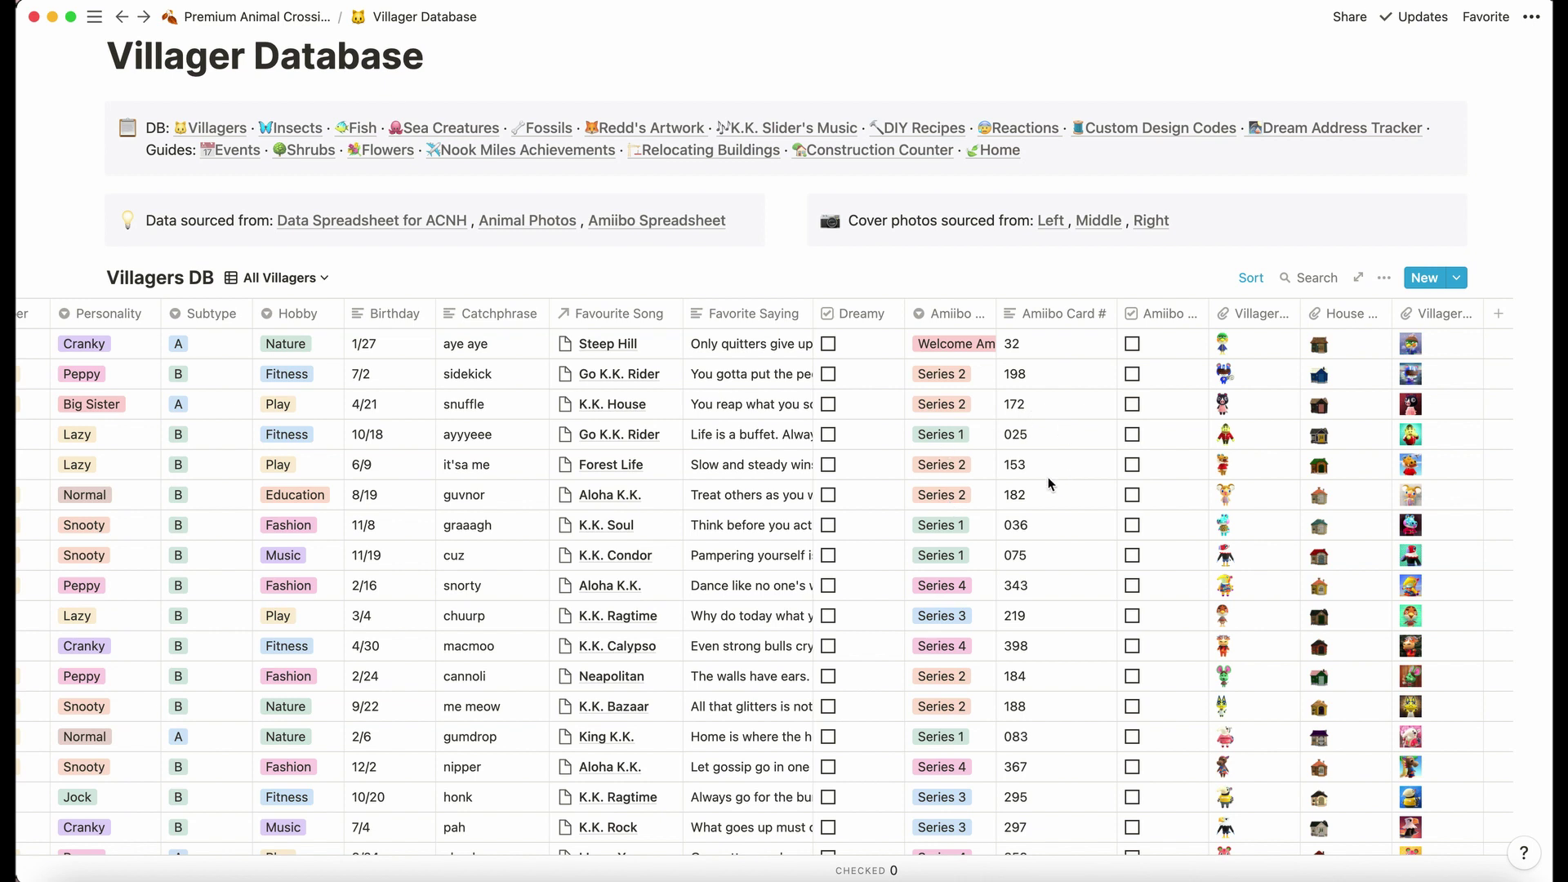
pyautogui.hscroll(2, 1048, 483)
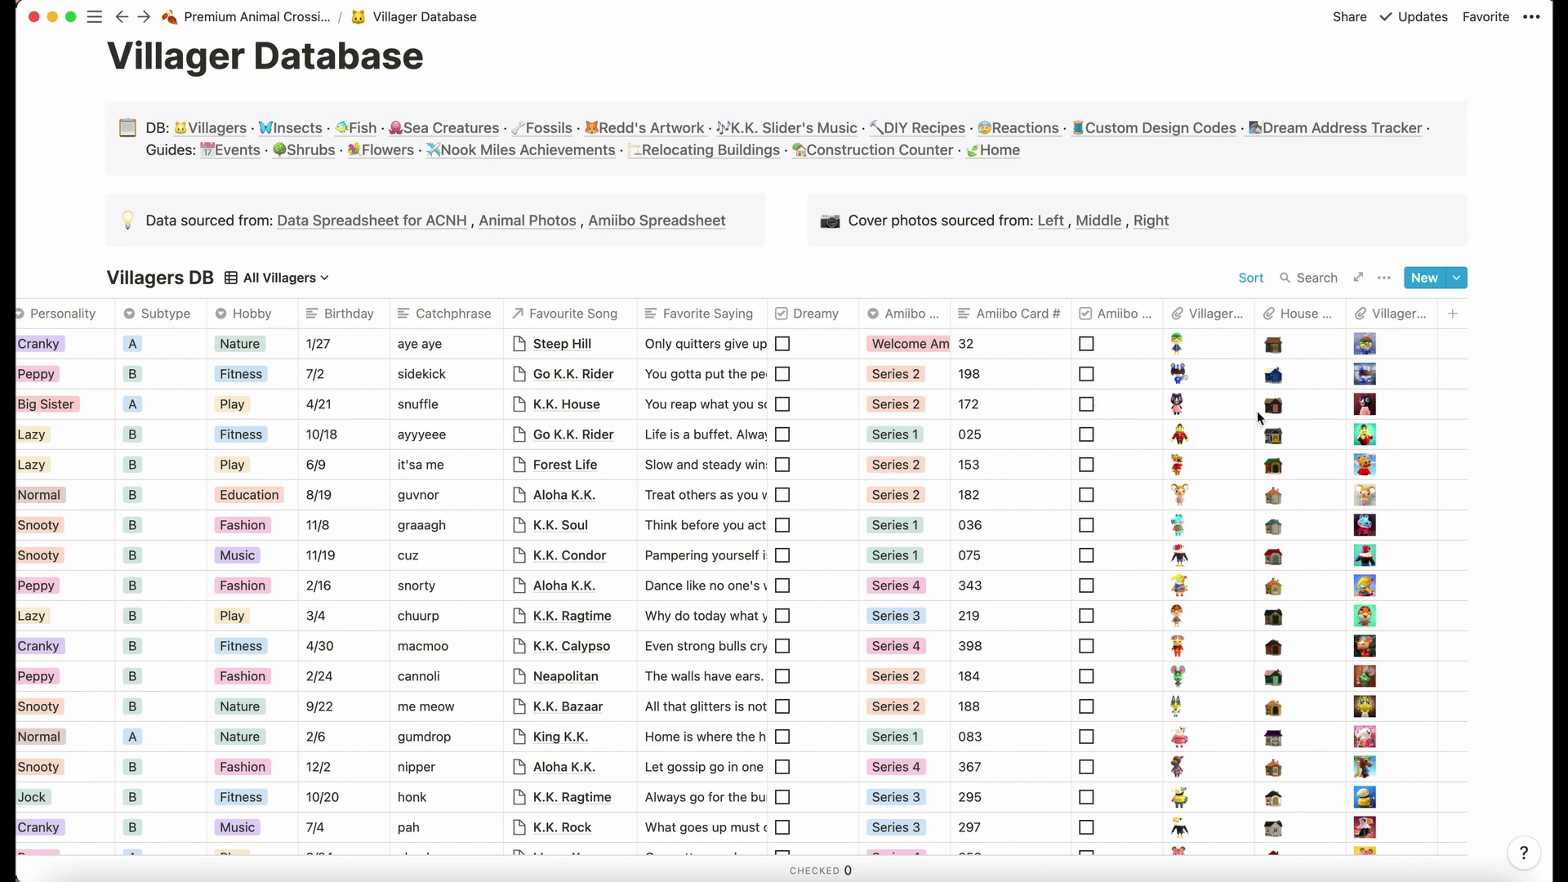
pyautogui.hscroll(-10, 1193, 433)
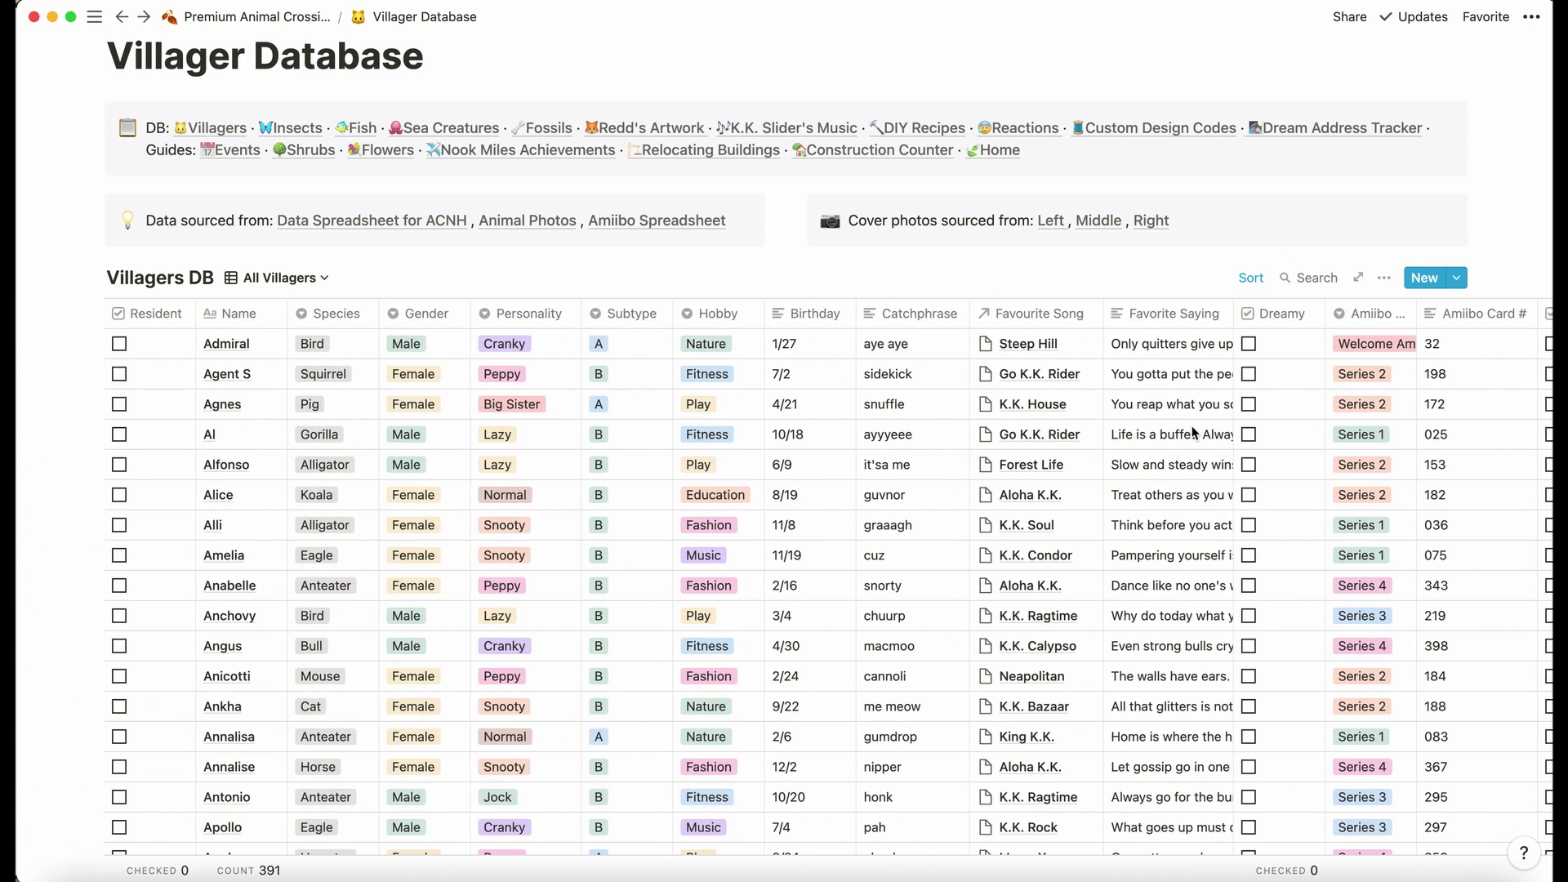
# Switch Villagers DB to the Series 1 view and mark Bob as a resident
pyautogui.click(282, 278)
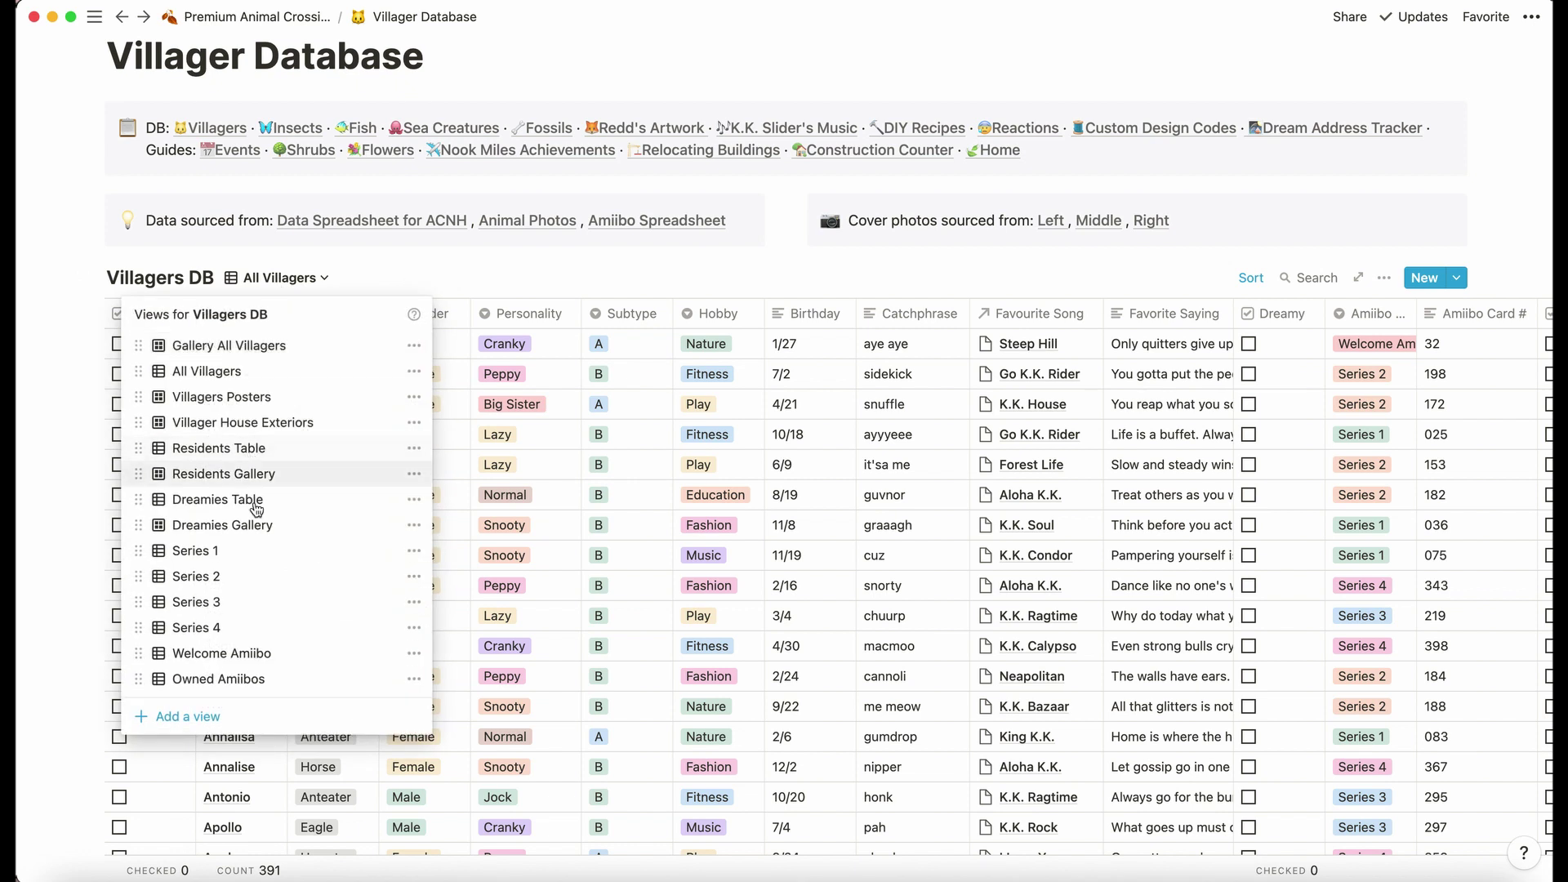
pyautogui.click(250, 552)
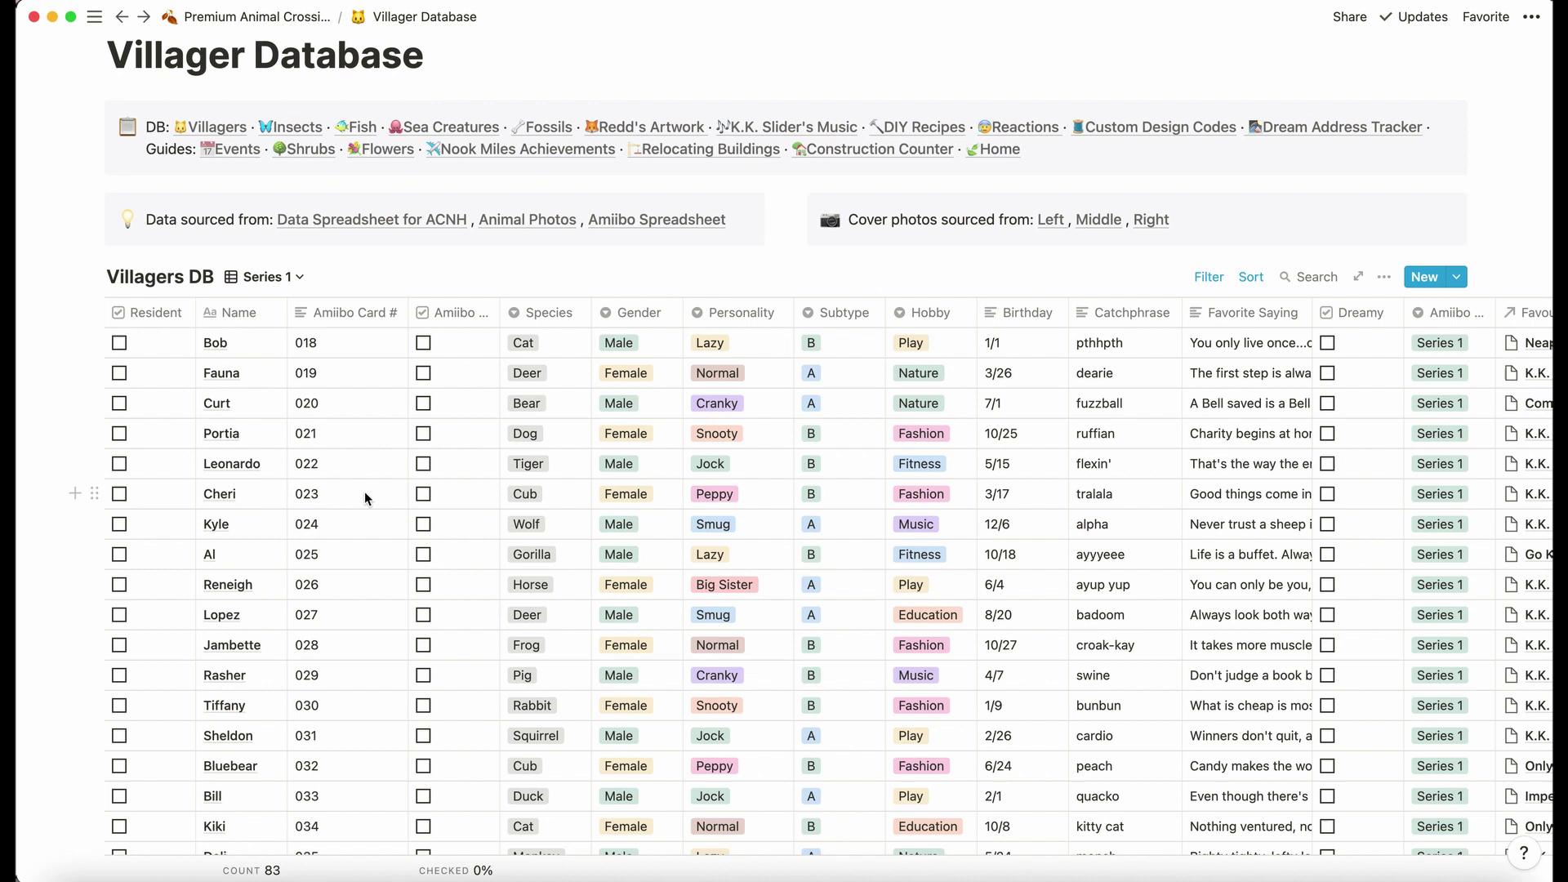
pyautogui.scroll(-3, 365, 492)
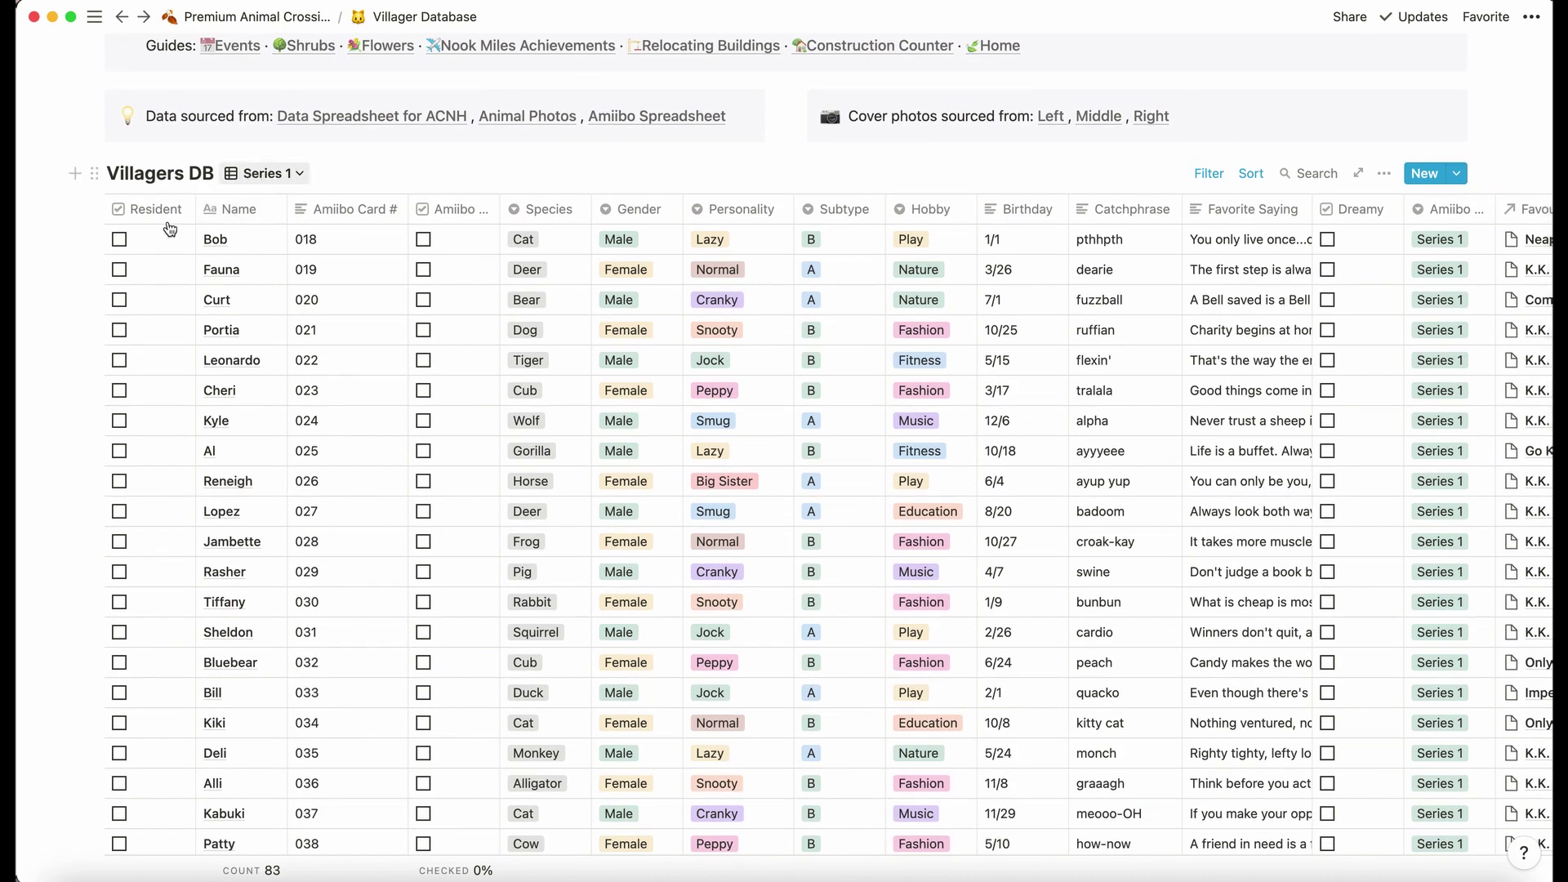
pyautogui.click(119, 238)
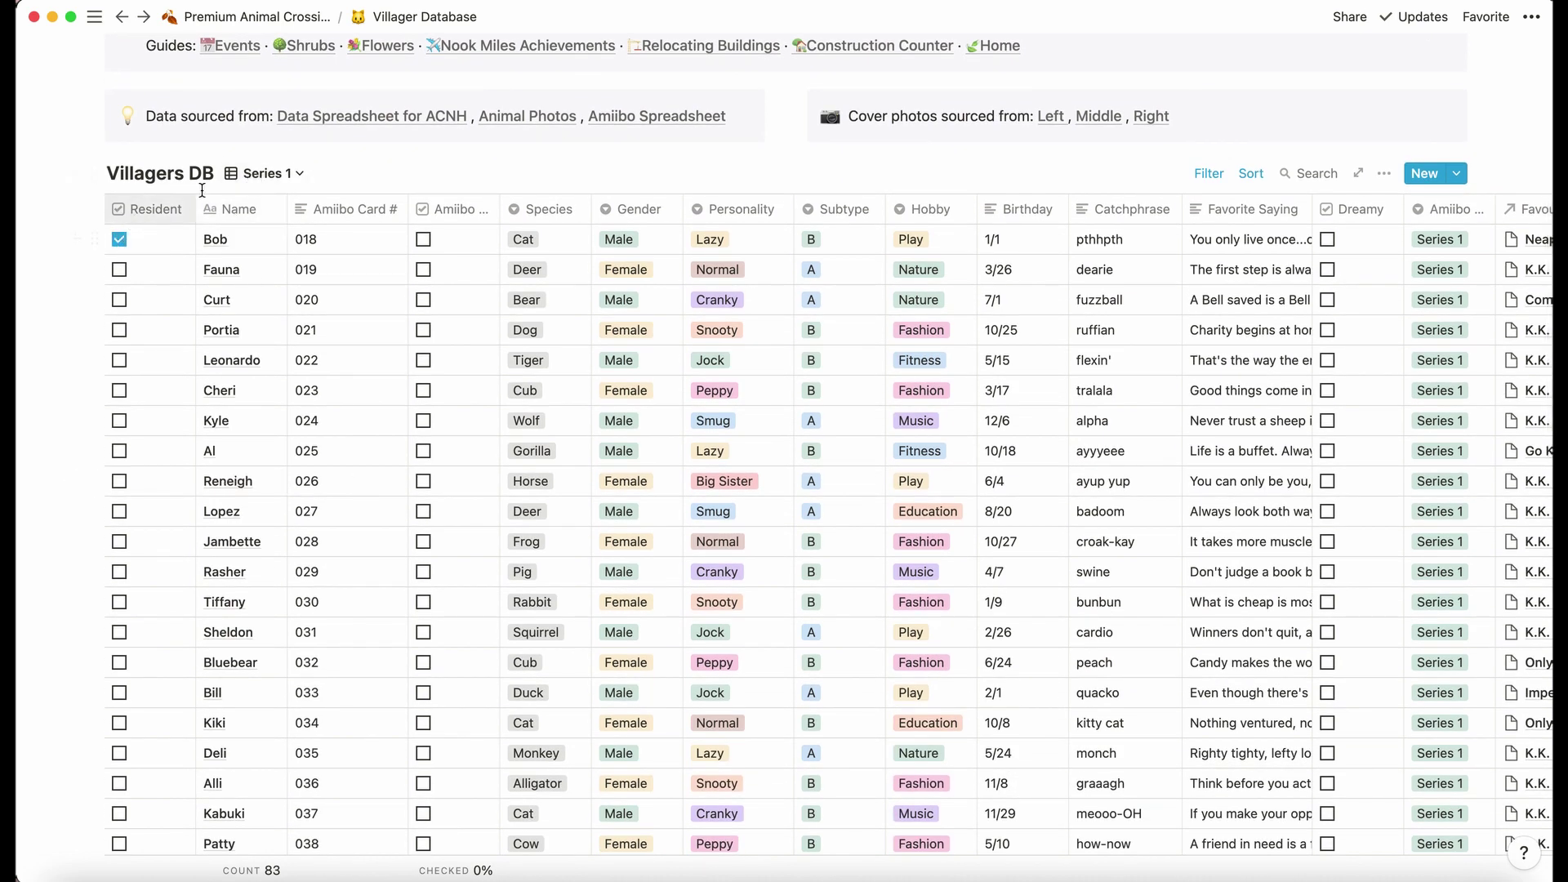
# In the Residents Gallery view, untick Resident on Bob's card
pyautogui.click(263, 173)
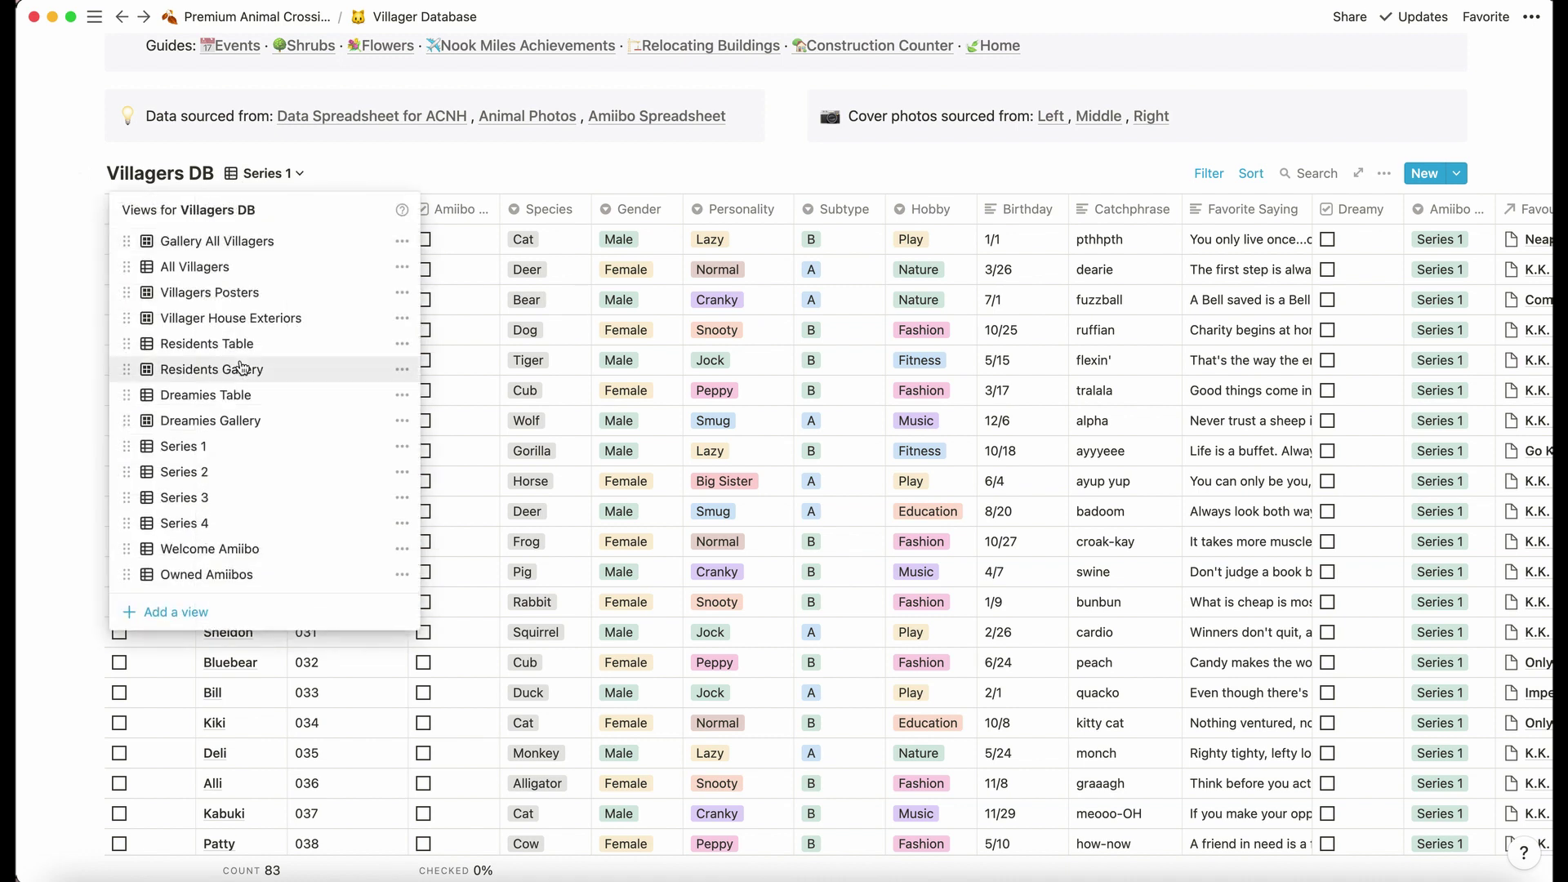
pyautogui.click(240, 369)
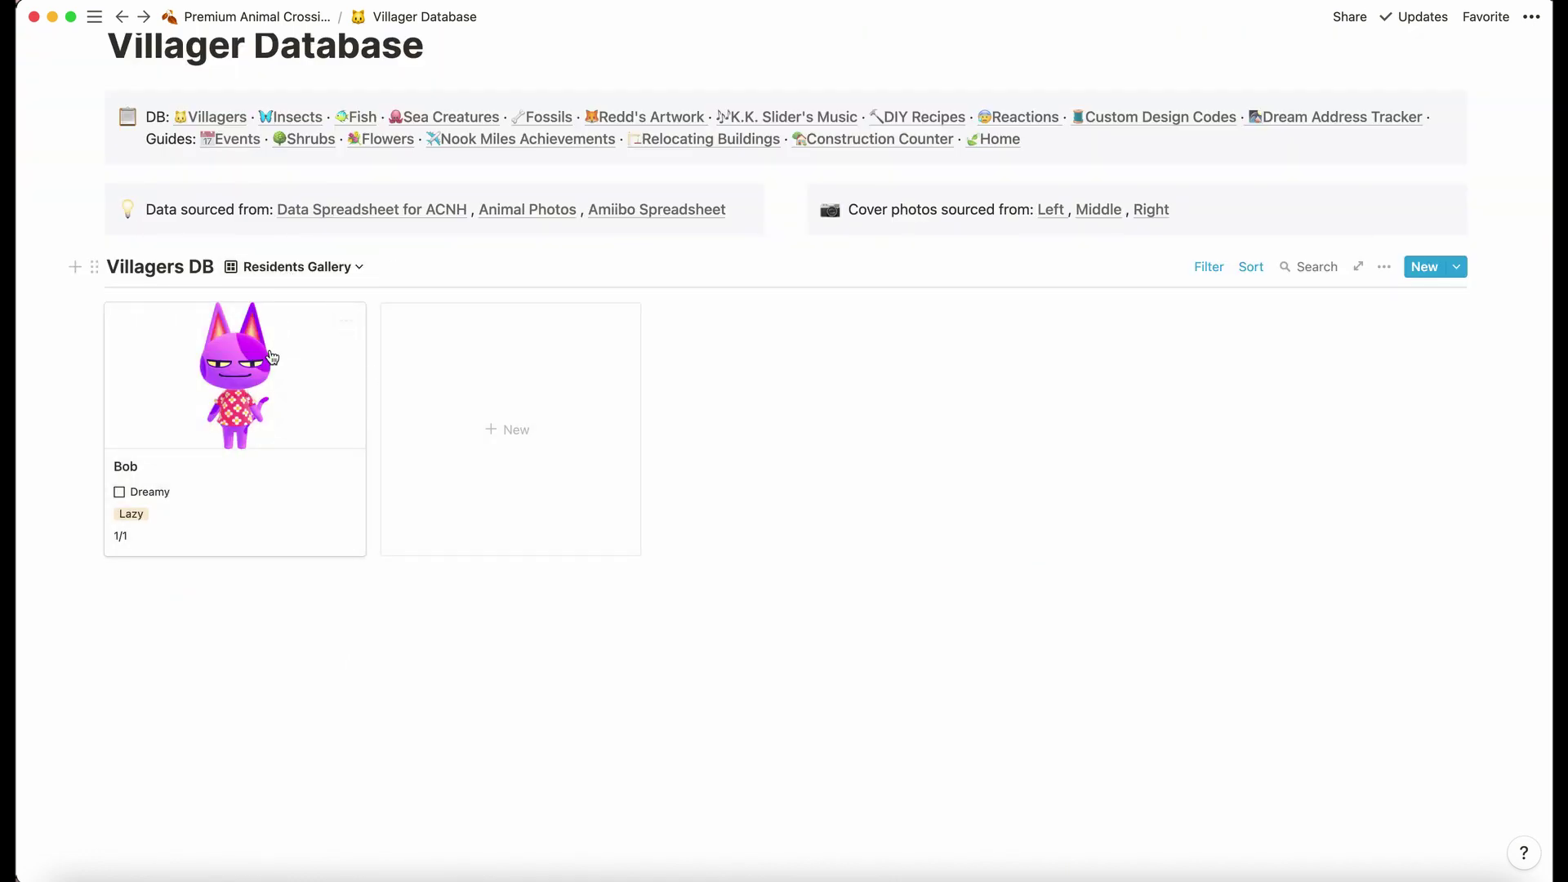
pyautogui.click(260, 507)
pyautogui.scroll(-3, 601, 502)
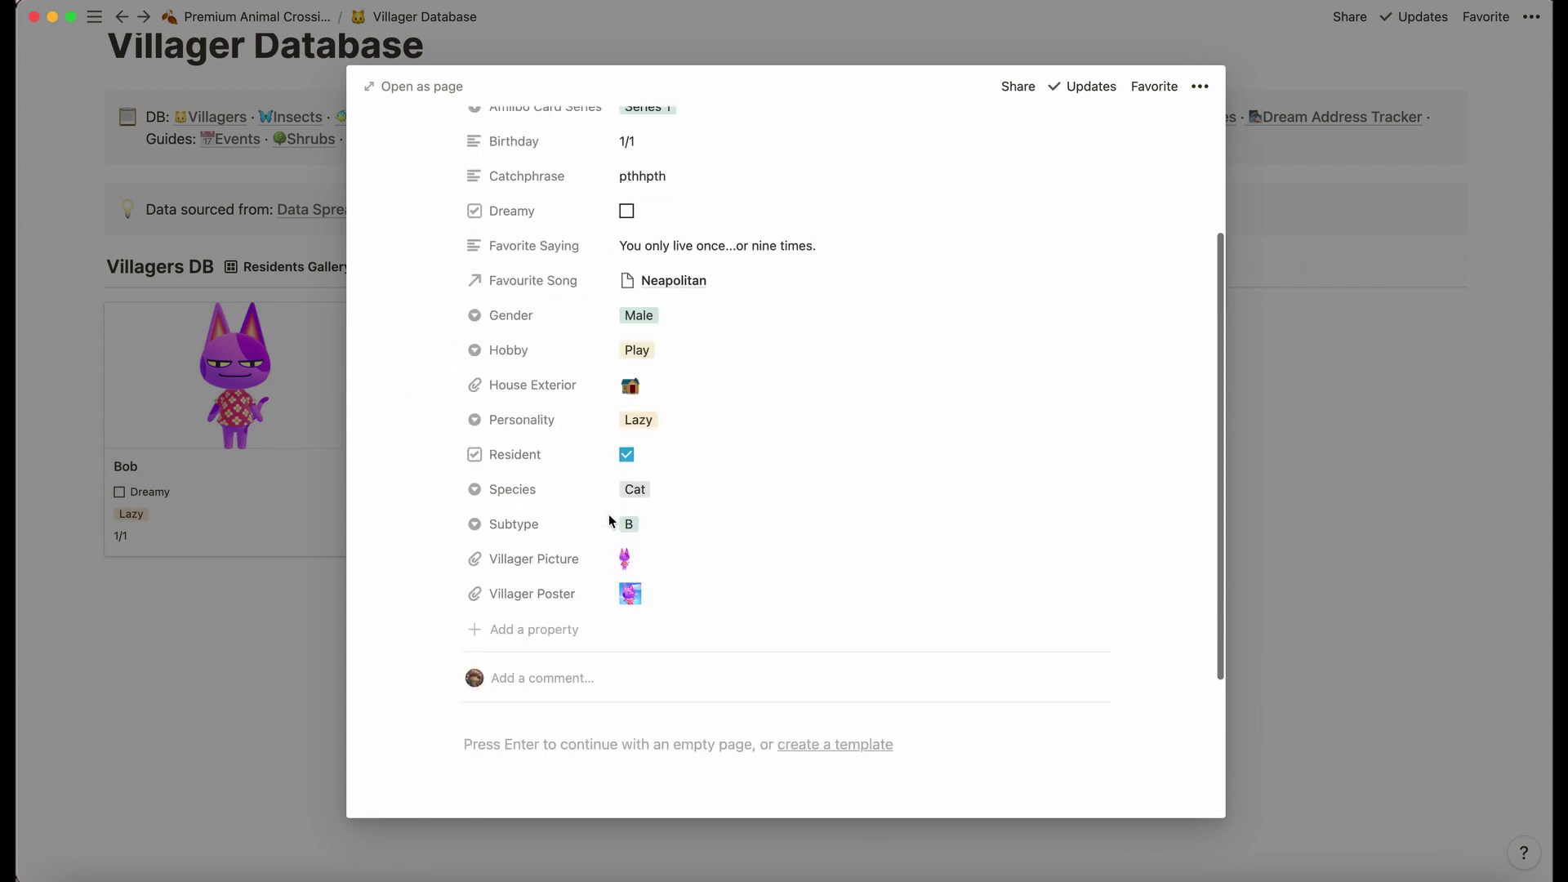
pyautogui.click(627, 454)
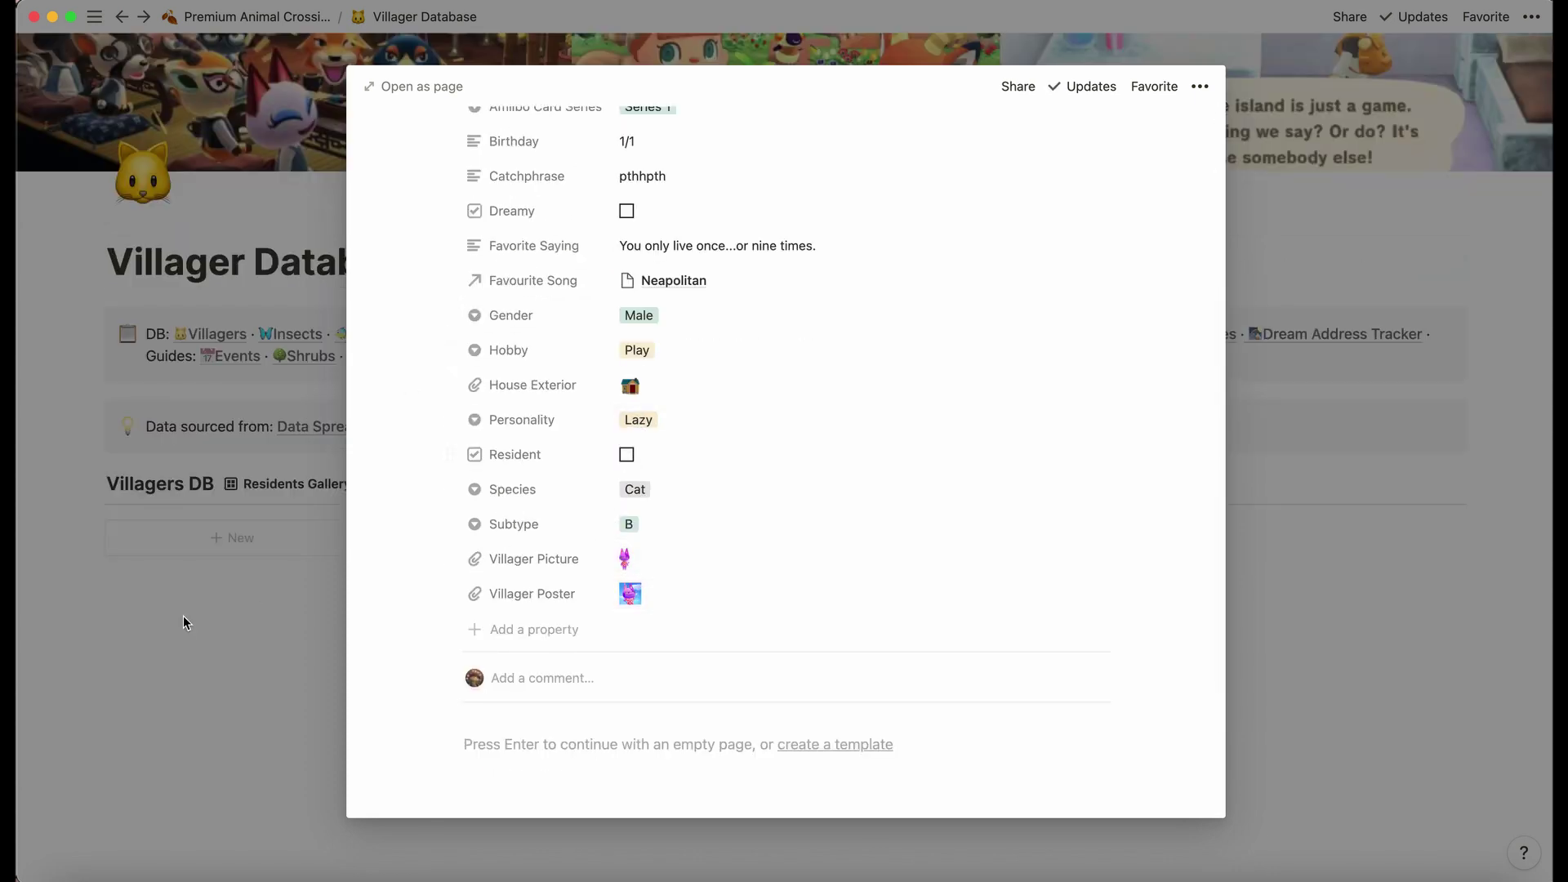
pyautogui.click(186, 625)
# Switch Villagers DB to the Gallery All Villagers view
pyautogui.click(297, 485)
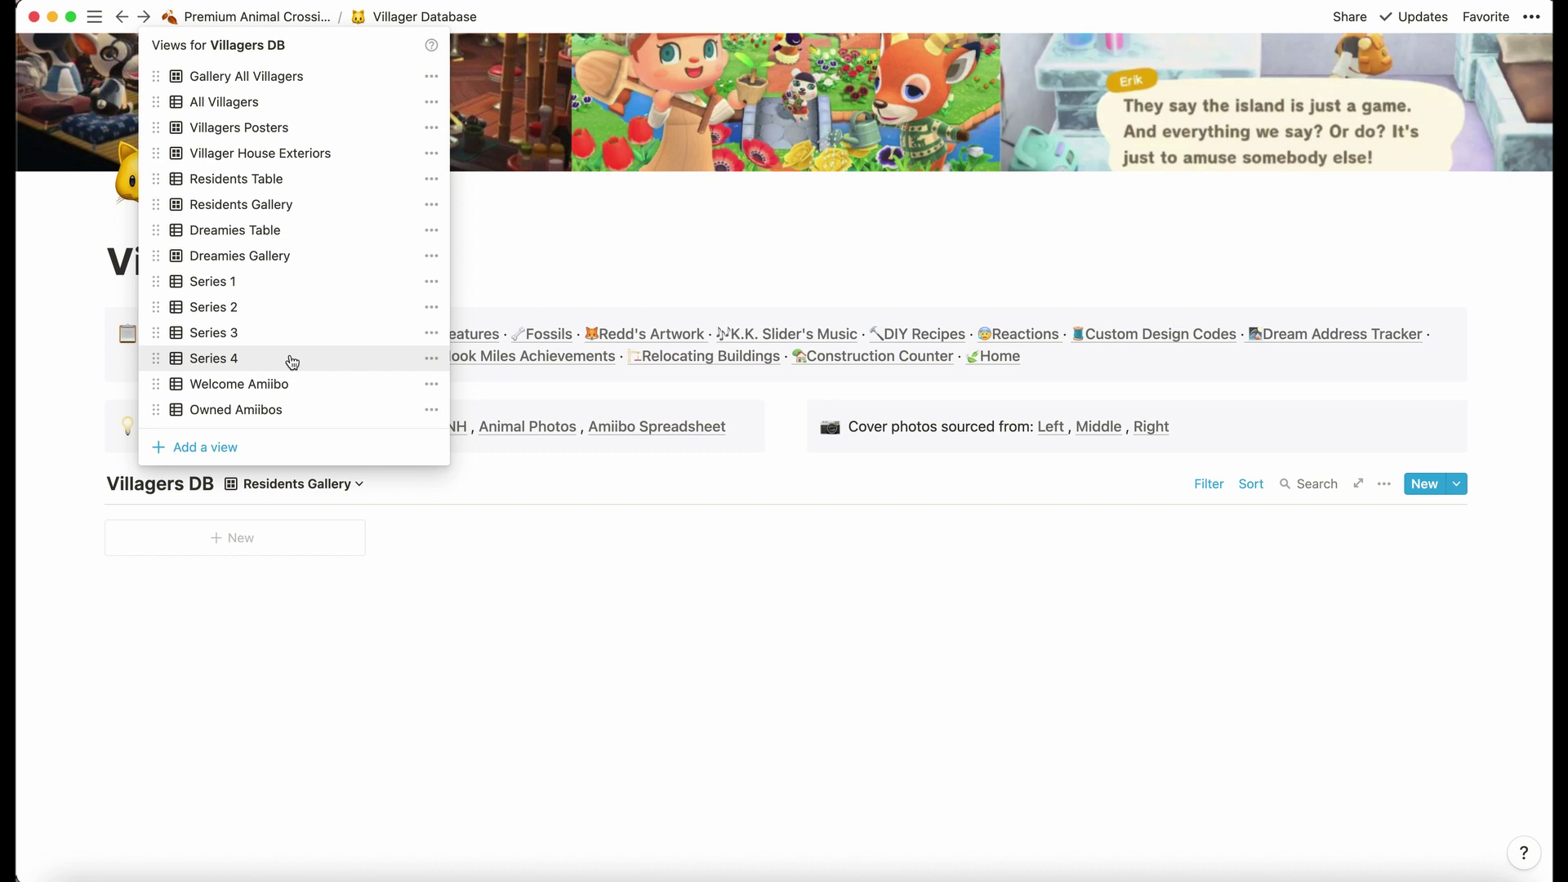
pyautogui.click(311, 74)
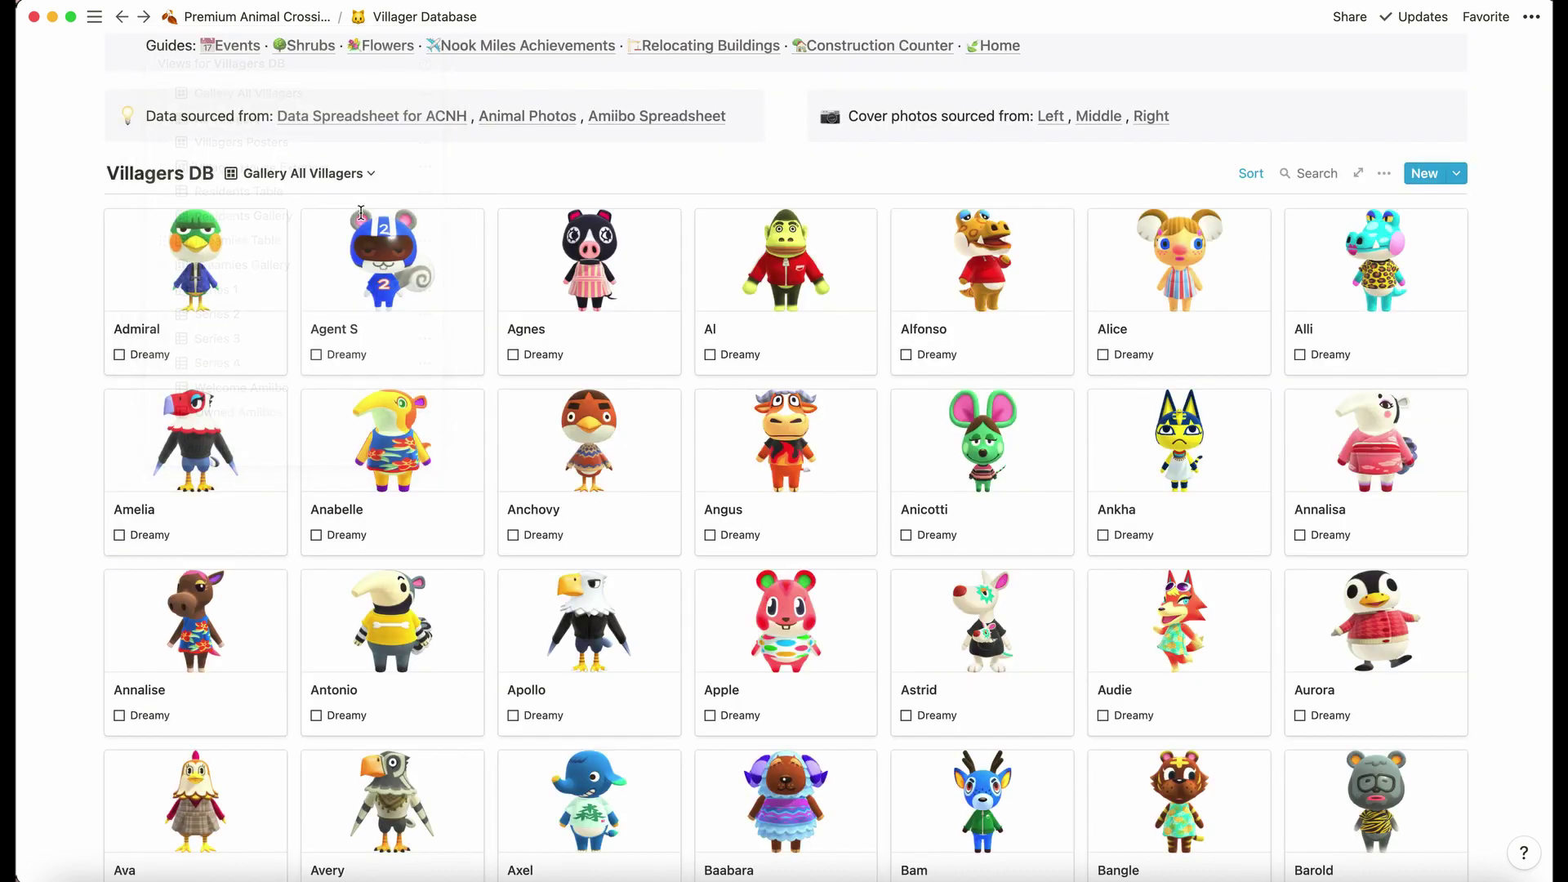
pyautogui.scroll(3, 359, 215)
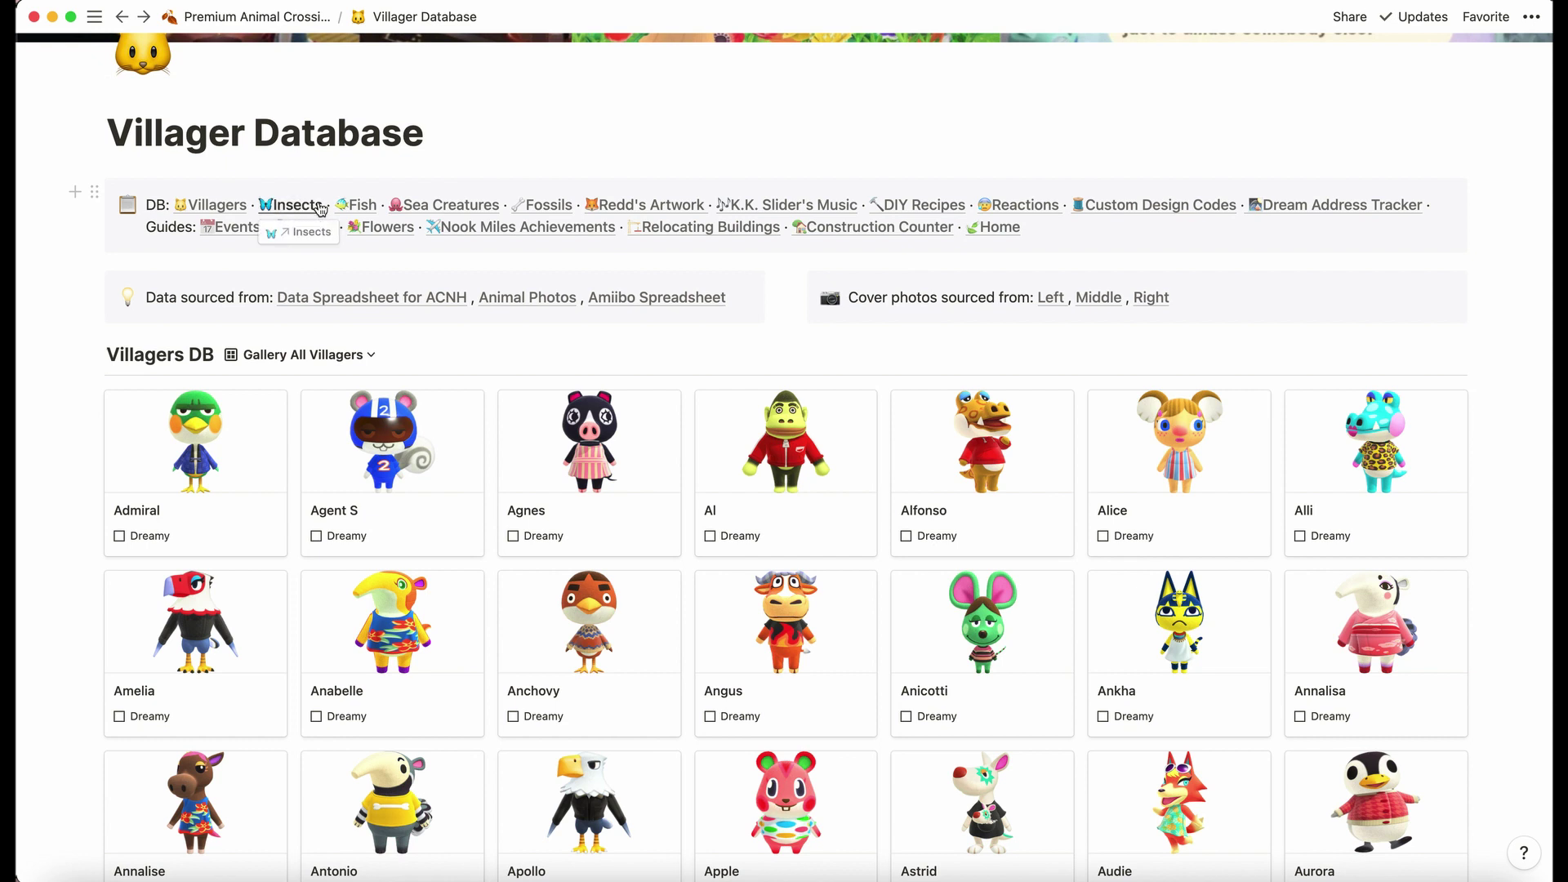
# Open the Insects page and expand its Insects Northern Hemisphere section
pyautogui.click(286, 211)
pyautogui.scroll(-3, 454, 600)
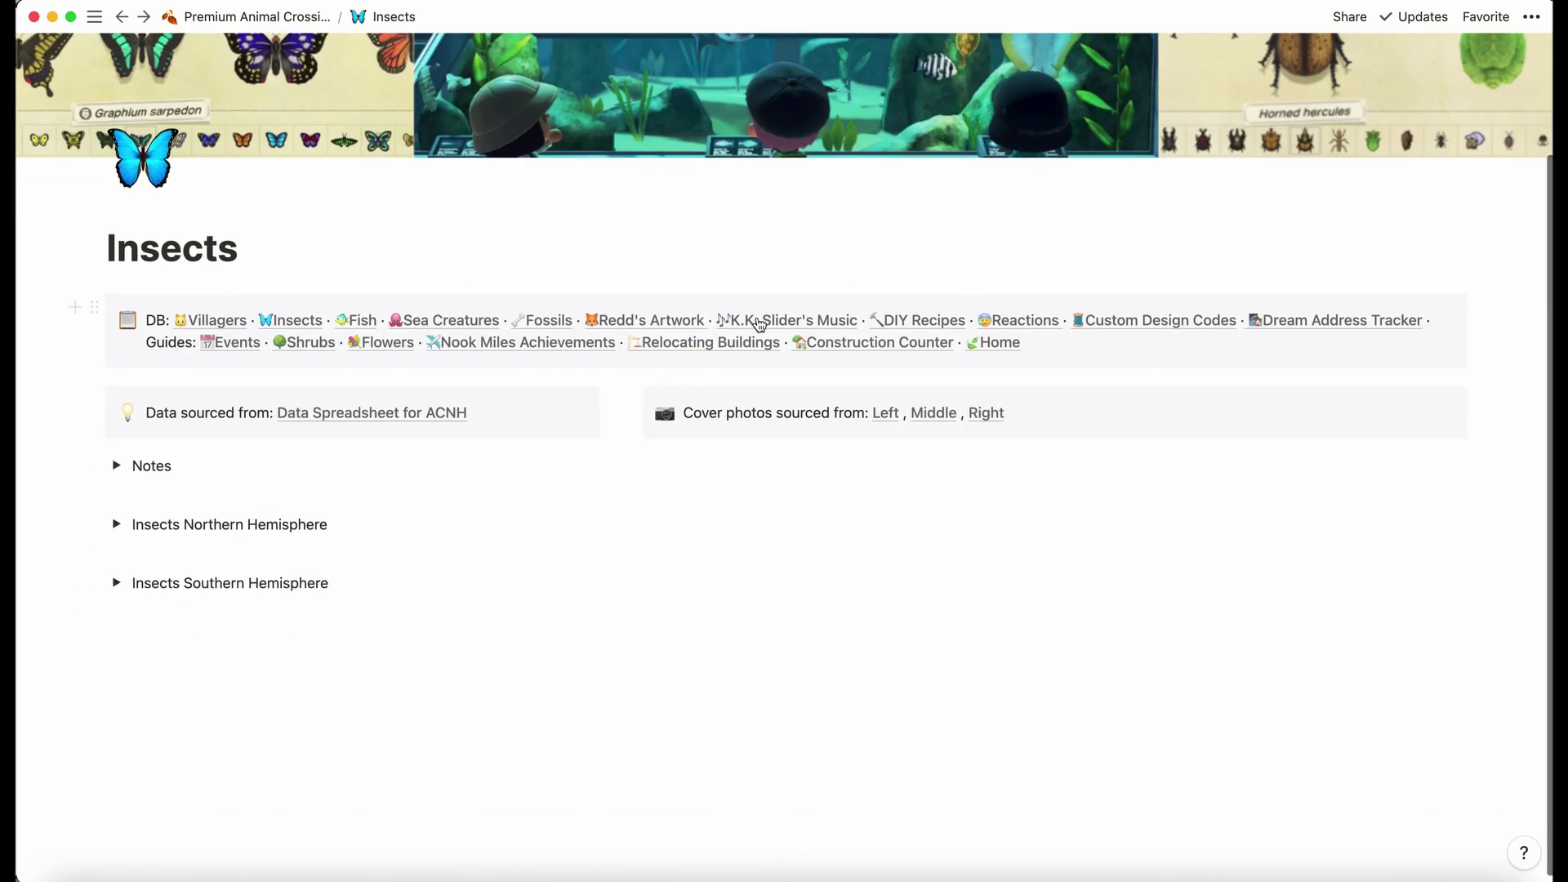
pyautogui.click(114, 531)
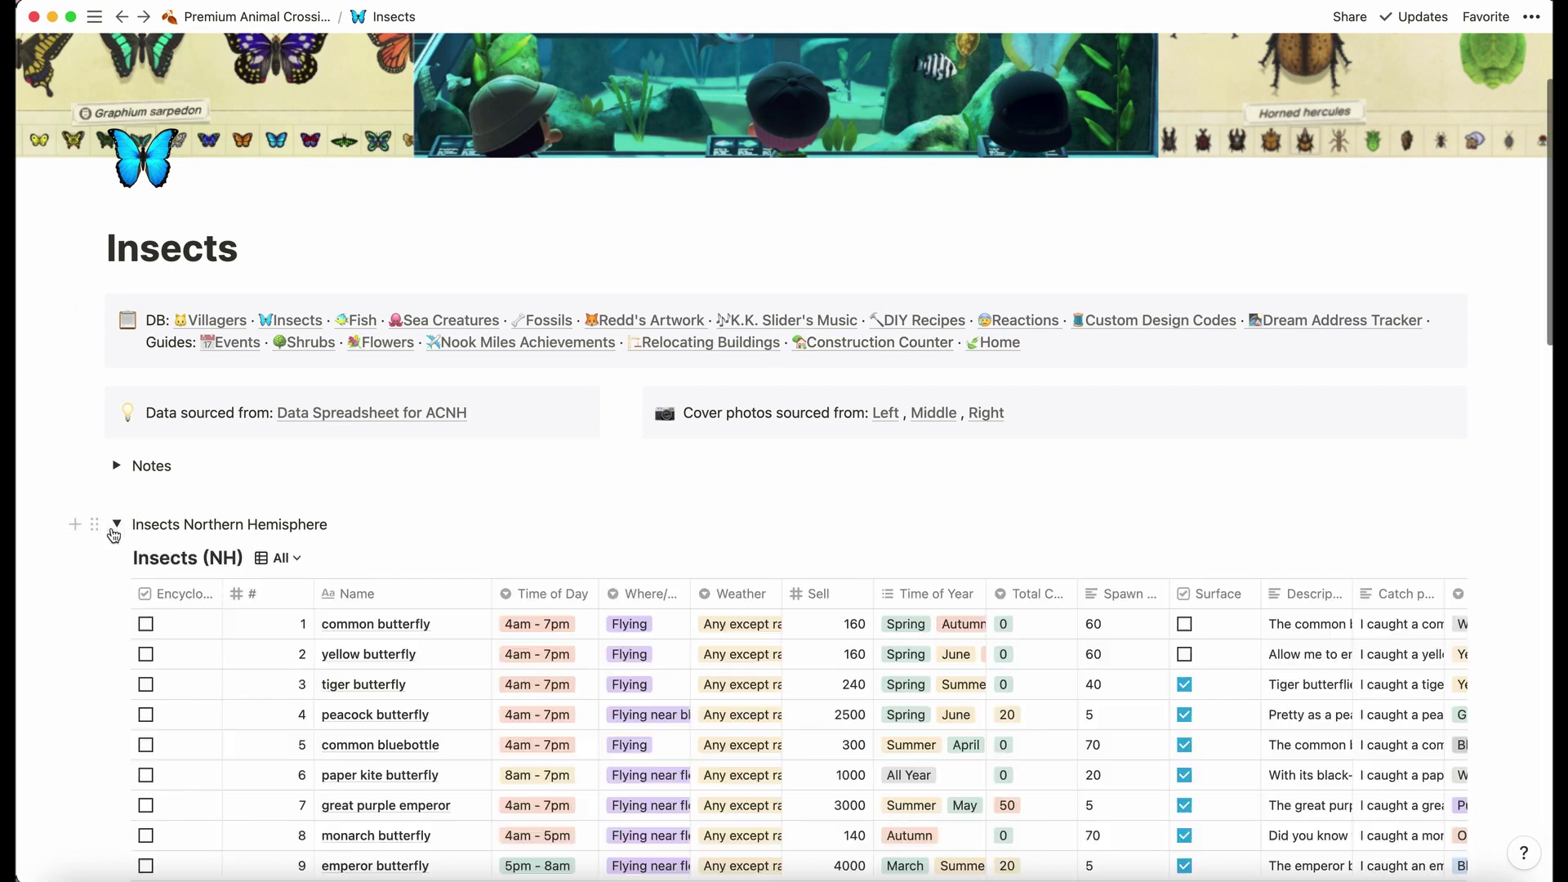
pyautogui.click(115, 531)
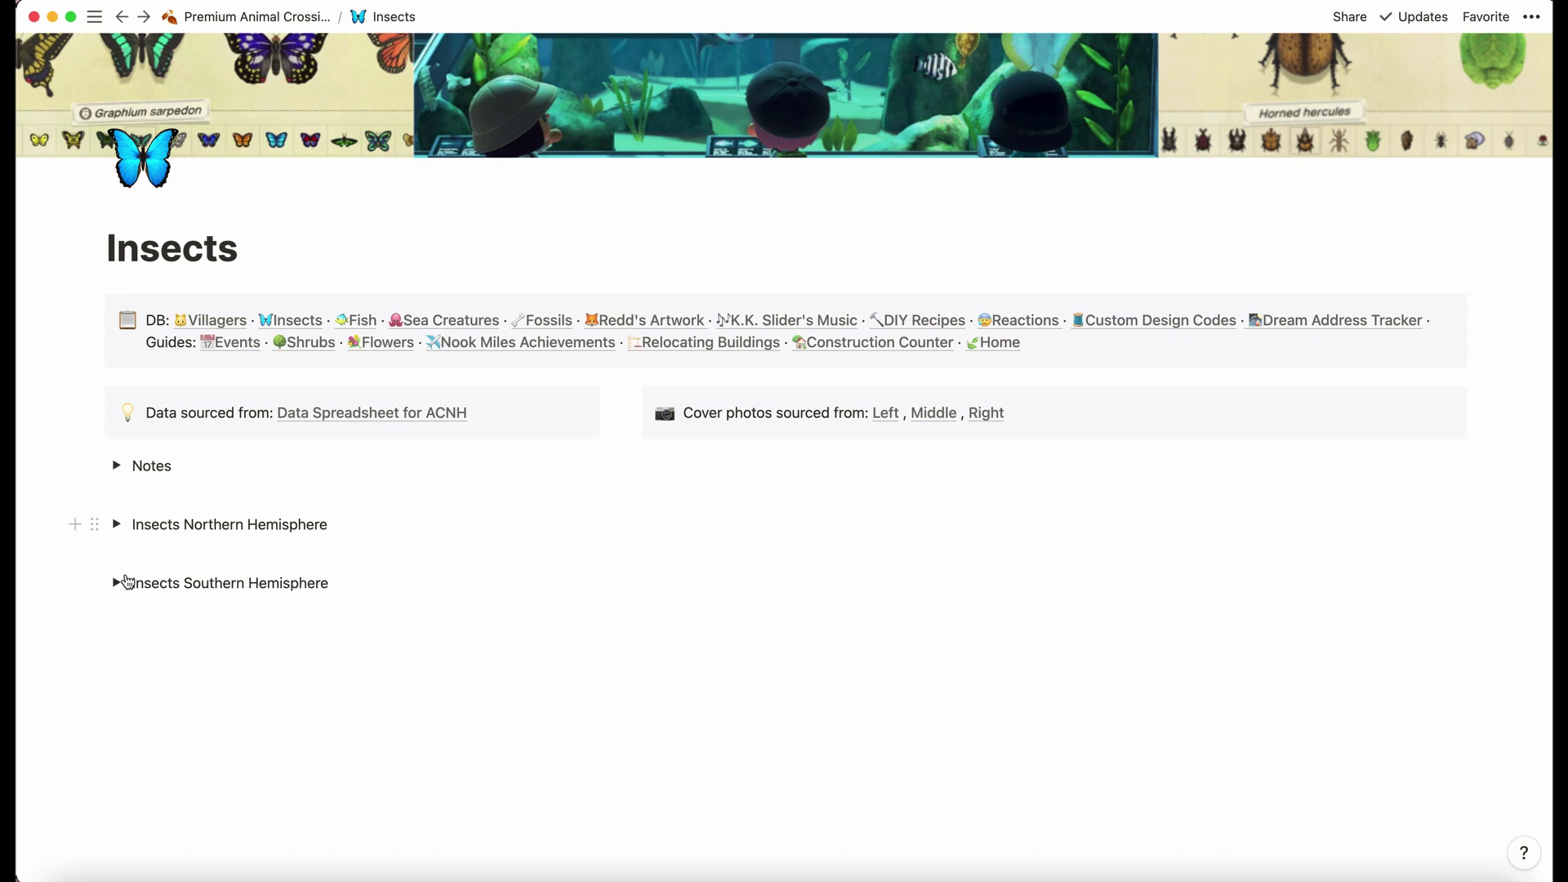
pyautogui.click(117, 527)
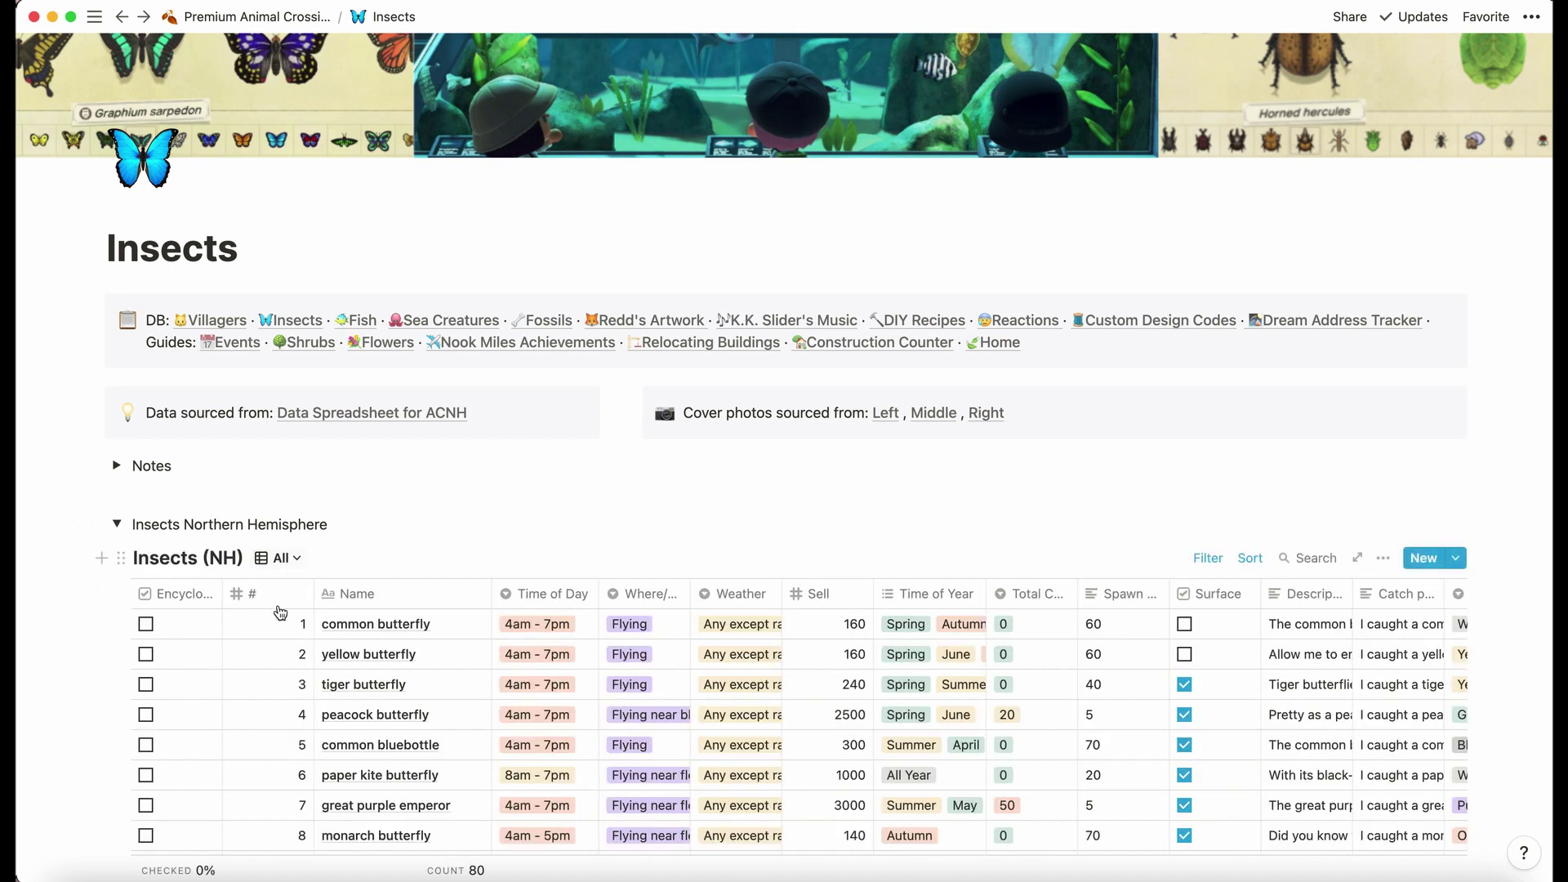
pyautogui.scroll(-3, 280, 613)
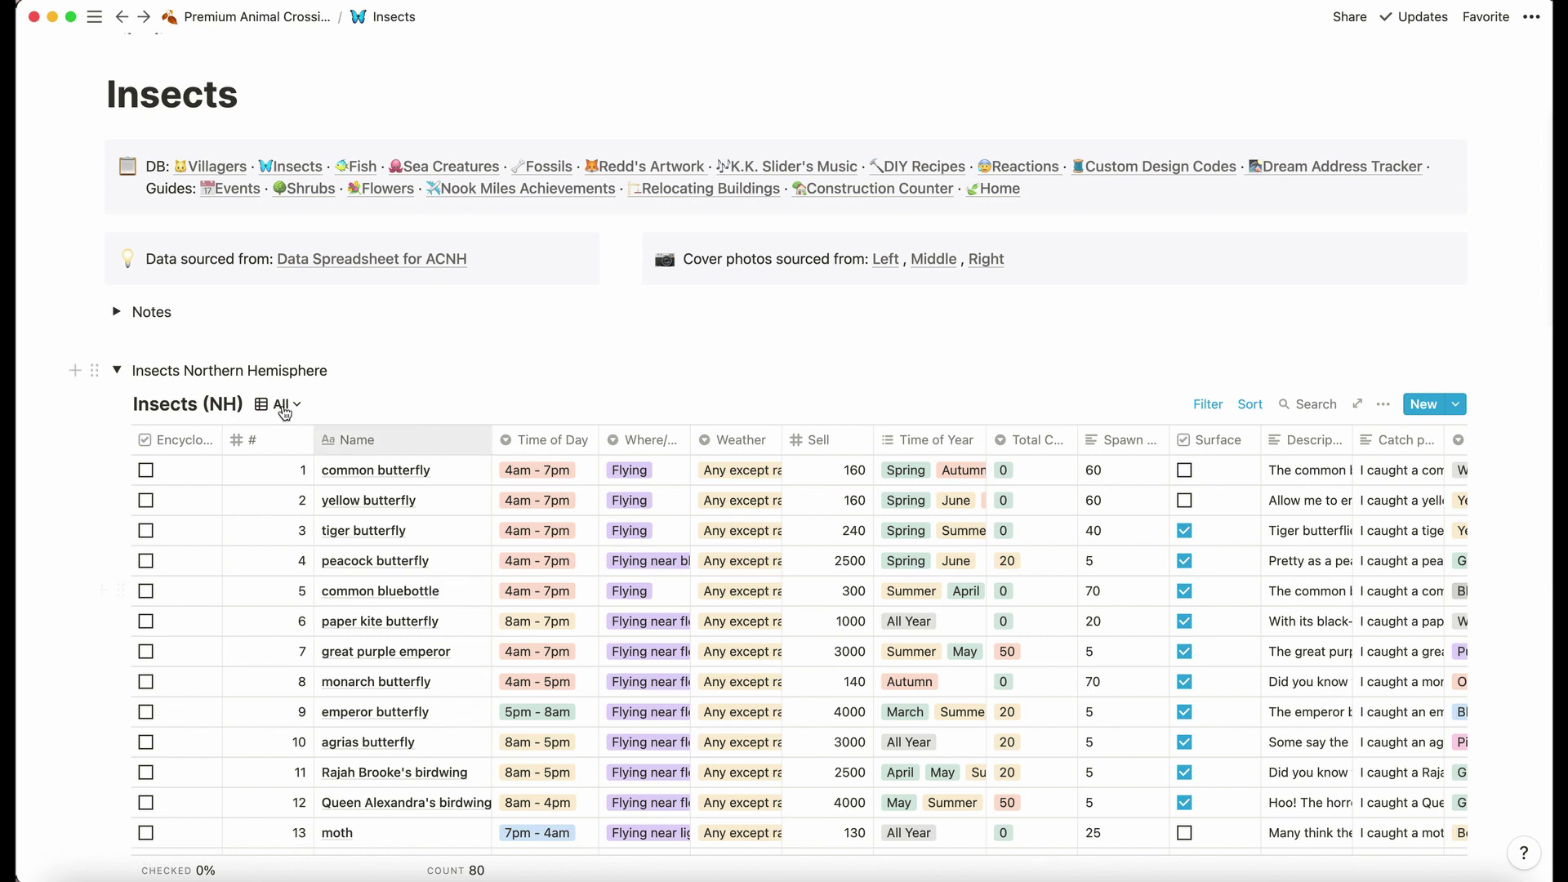
# Show Insects (NH) as the Gallery All picture cards
pyautogui.click(276, 405)
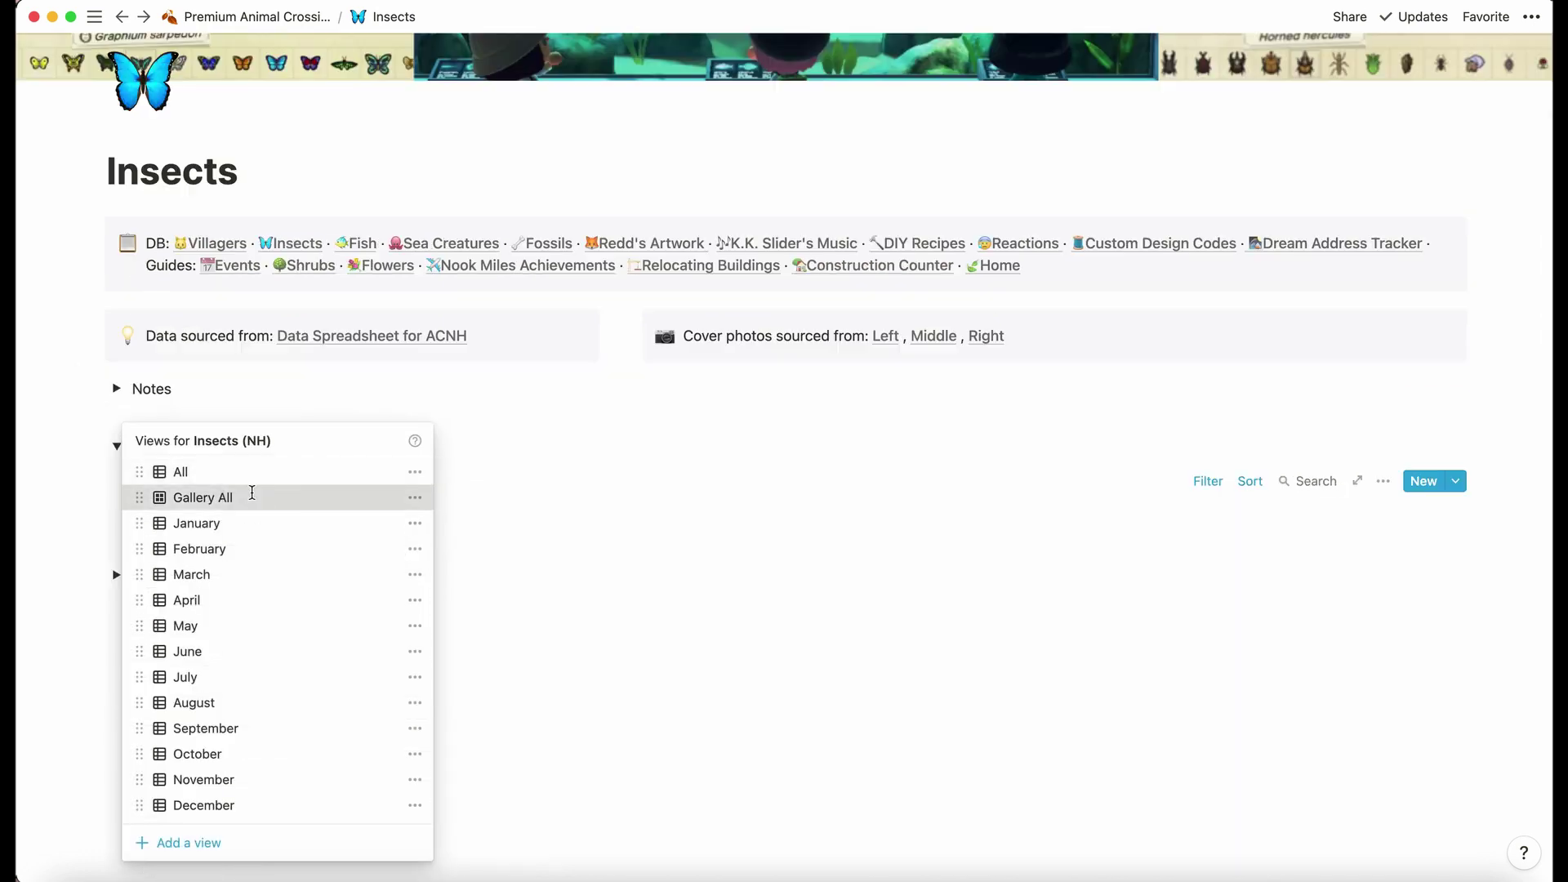
pyautogui.click(252, 495)
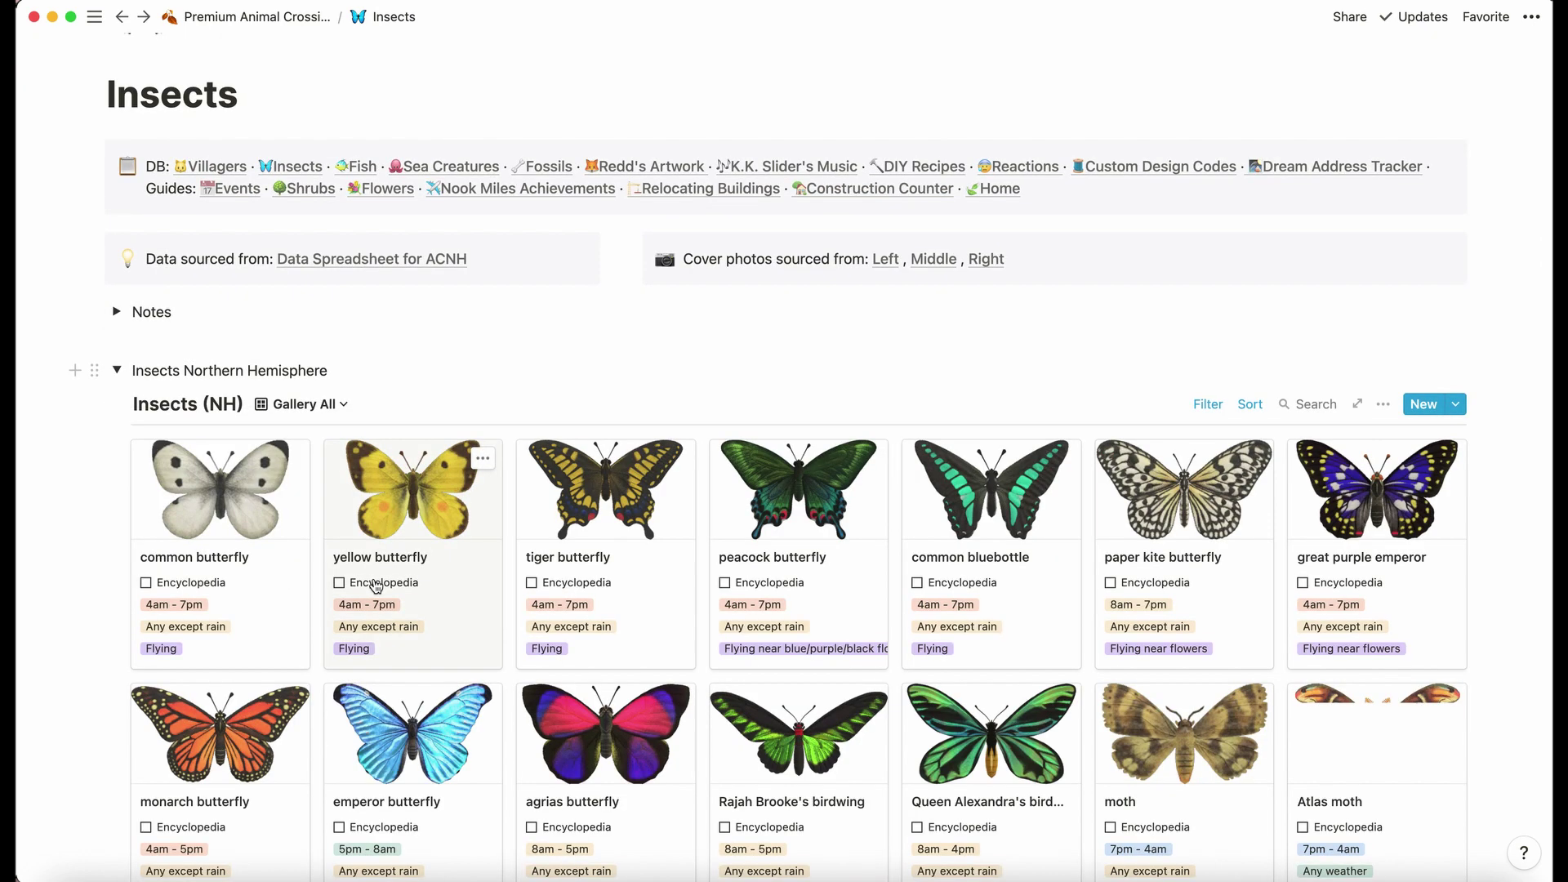
pyautogui.scroll(-6, 380, 580)
pyautogui.scroll(-15, 376, 585)
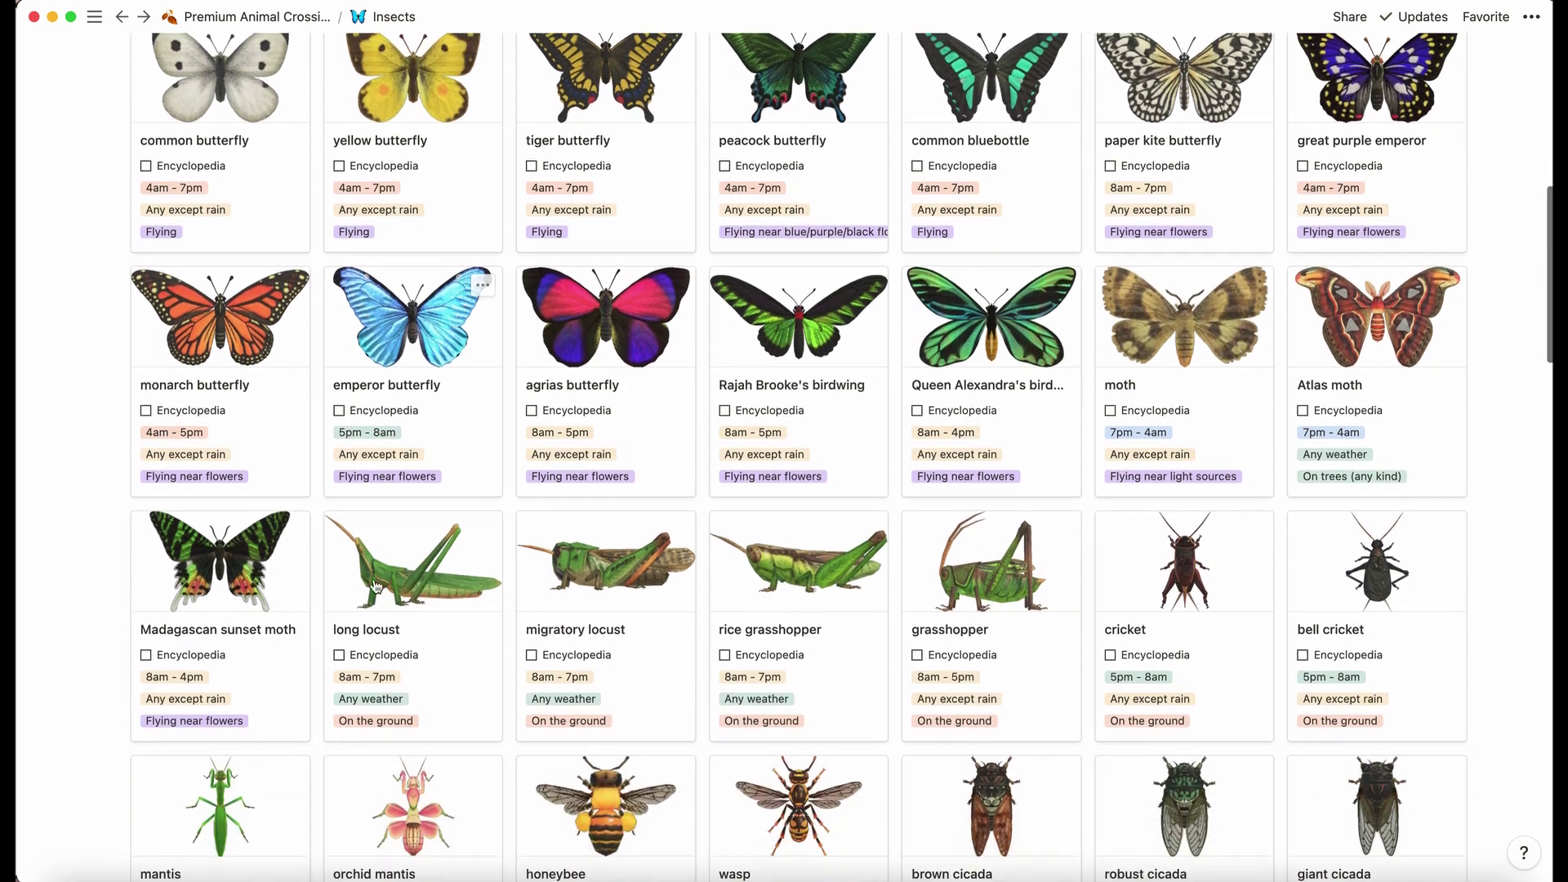
pyautogui.scroll(18, 376, 585)
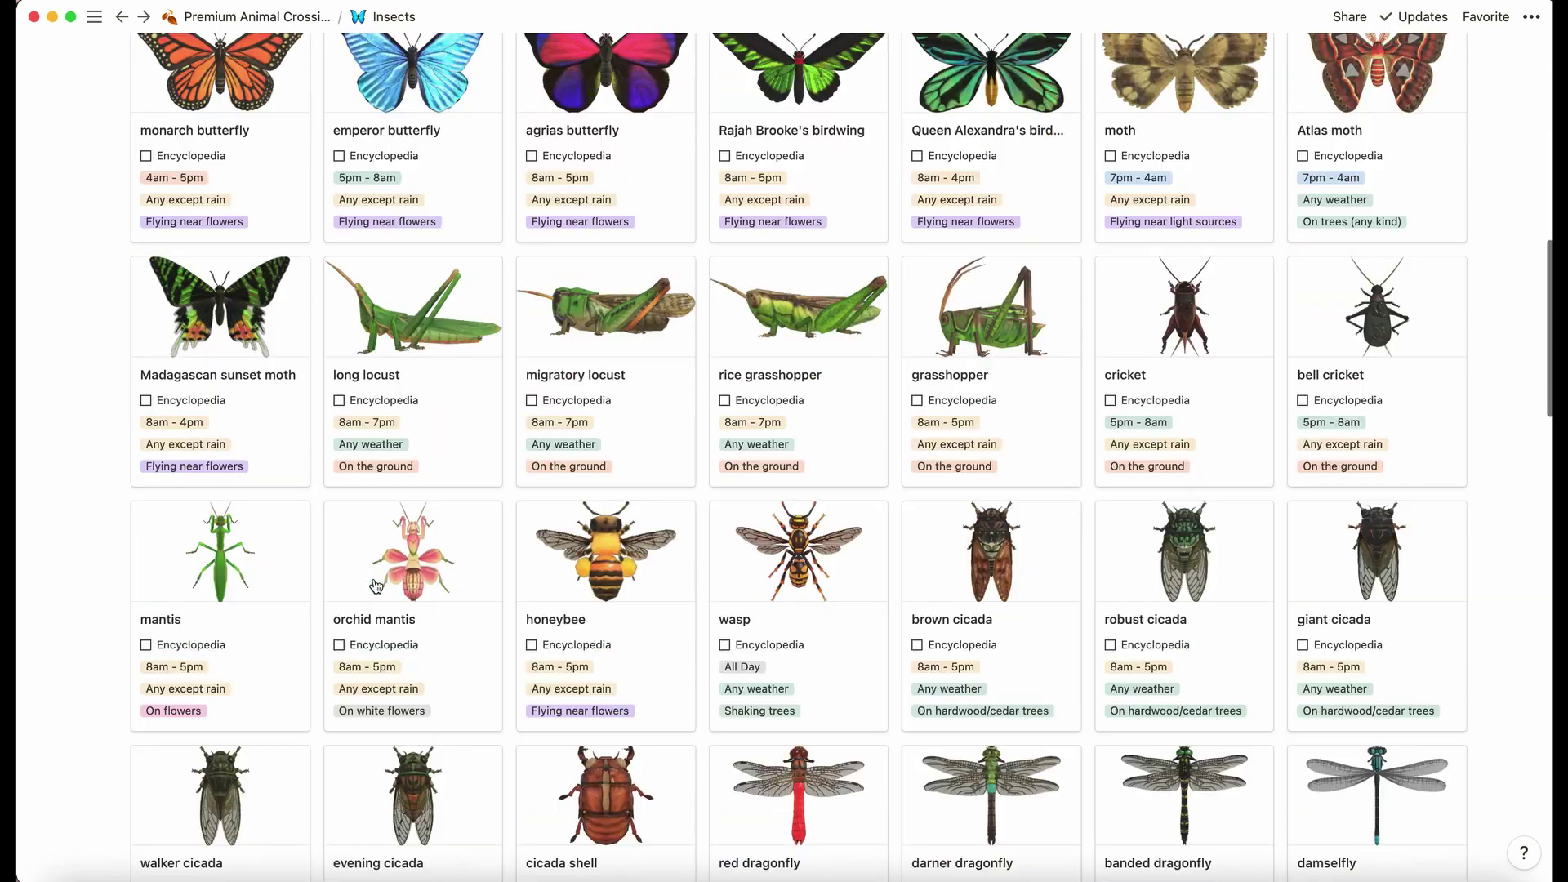
# Switch Insects (NH) to the January view of available insects
pyautogui.click(310, 258)
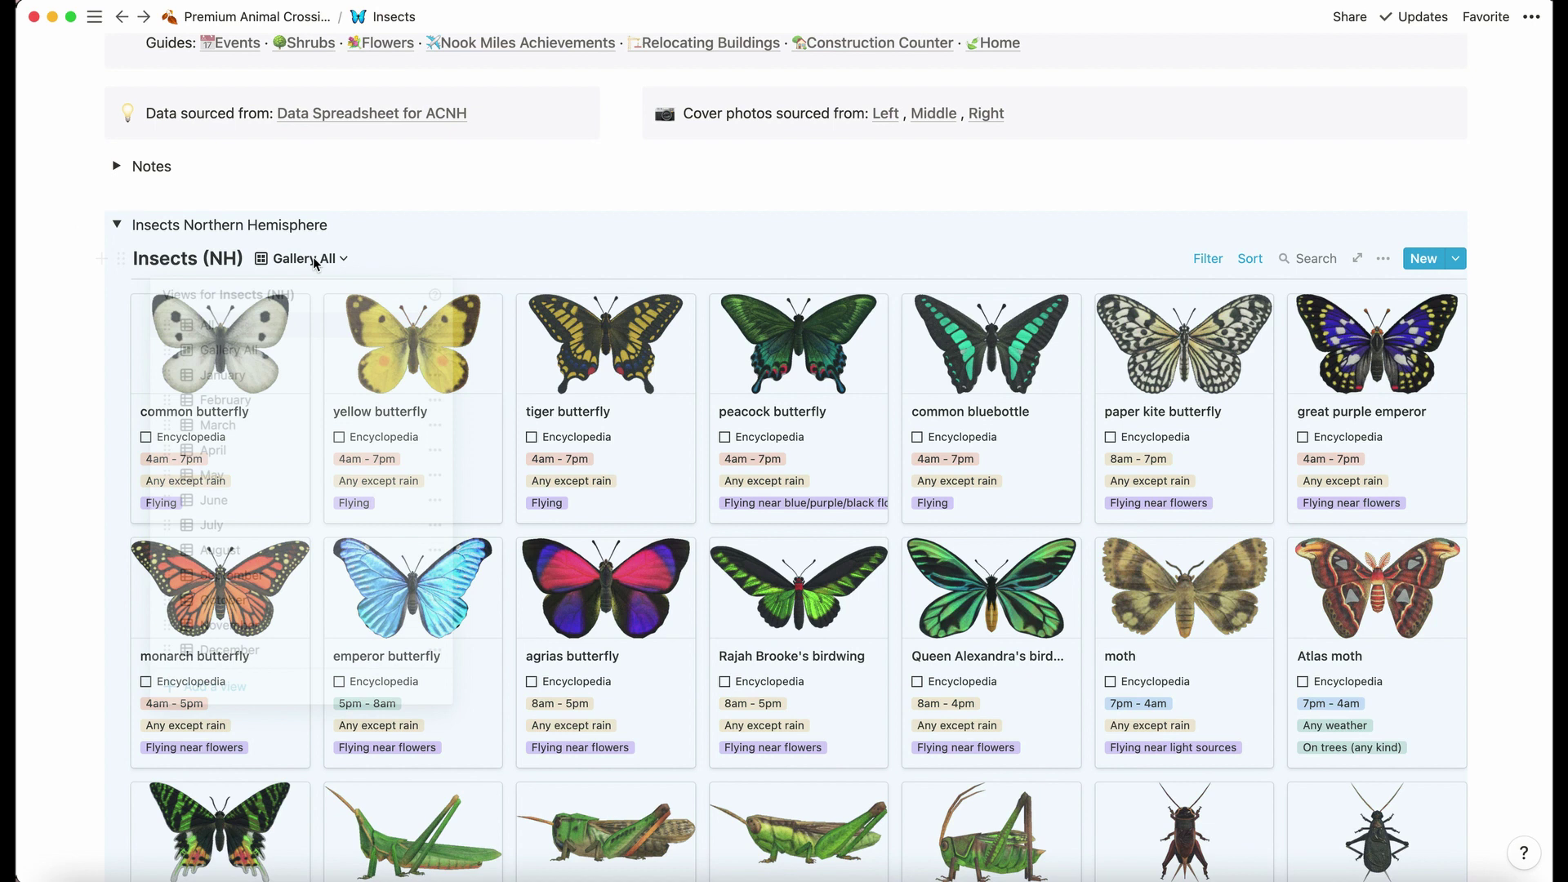
pyautogui.click(284, 375)
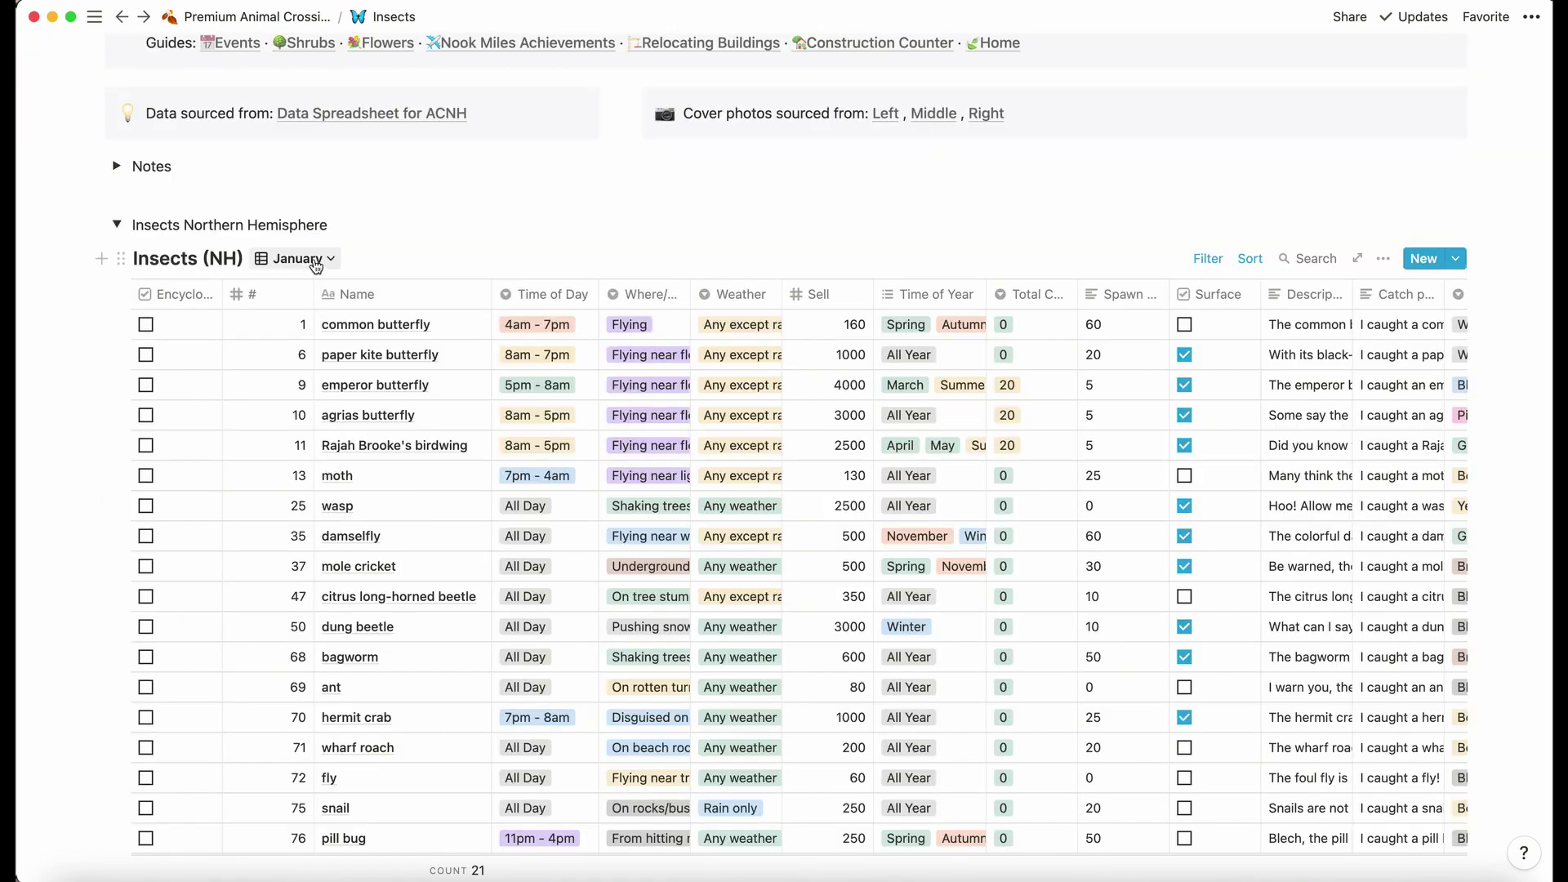
pyautogui.scroll(-5, 314, 478)
pyautogui.scroll(4, 313, 478)
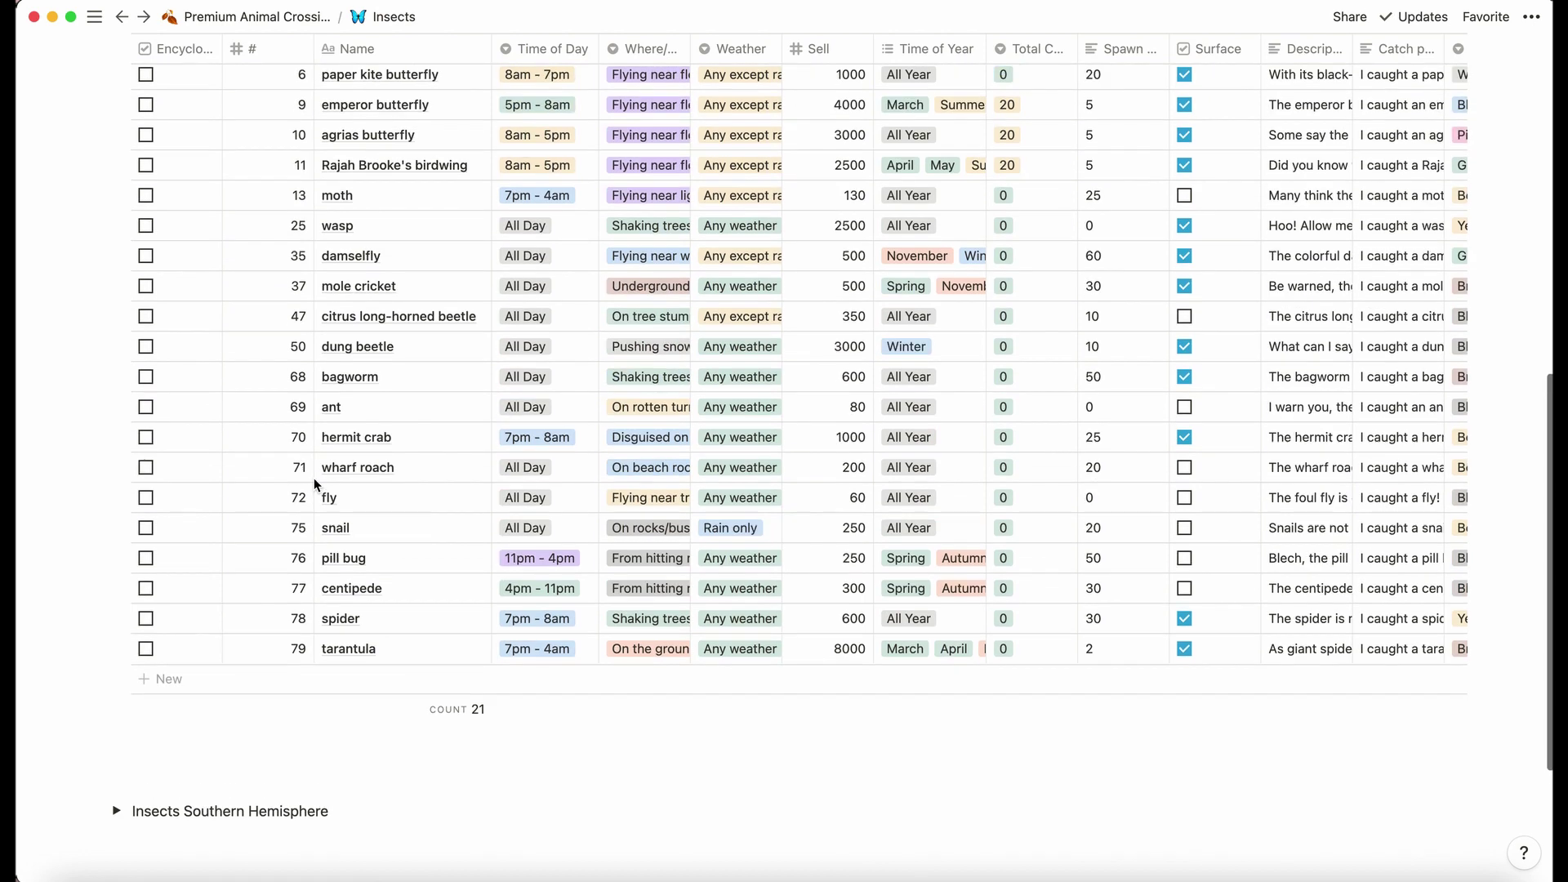
pyautogui.scroll(1, 314, 478)
# Switch Insects (NH) to the June view of available insects
pyautogui.click(295, 264)
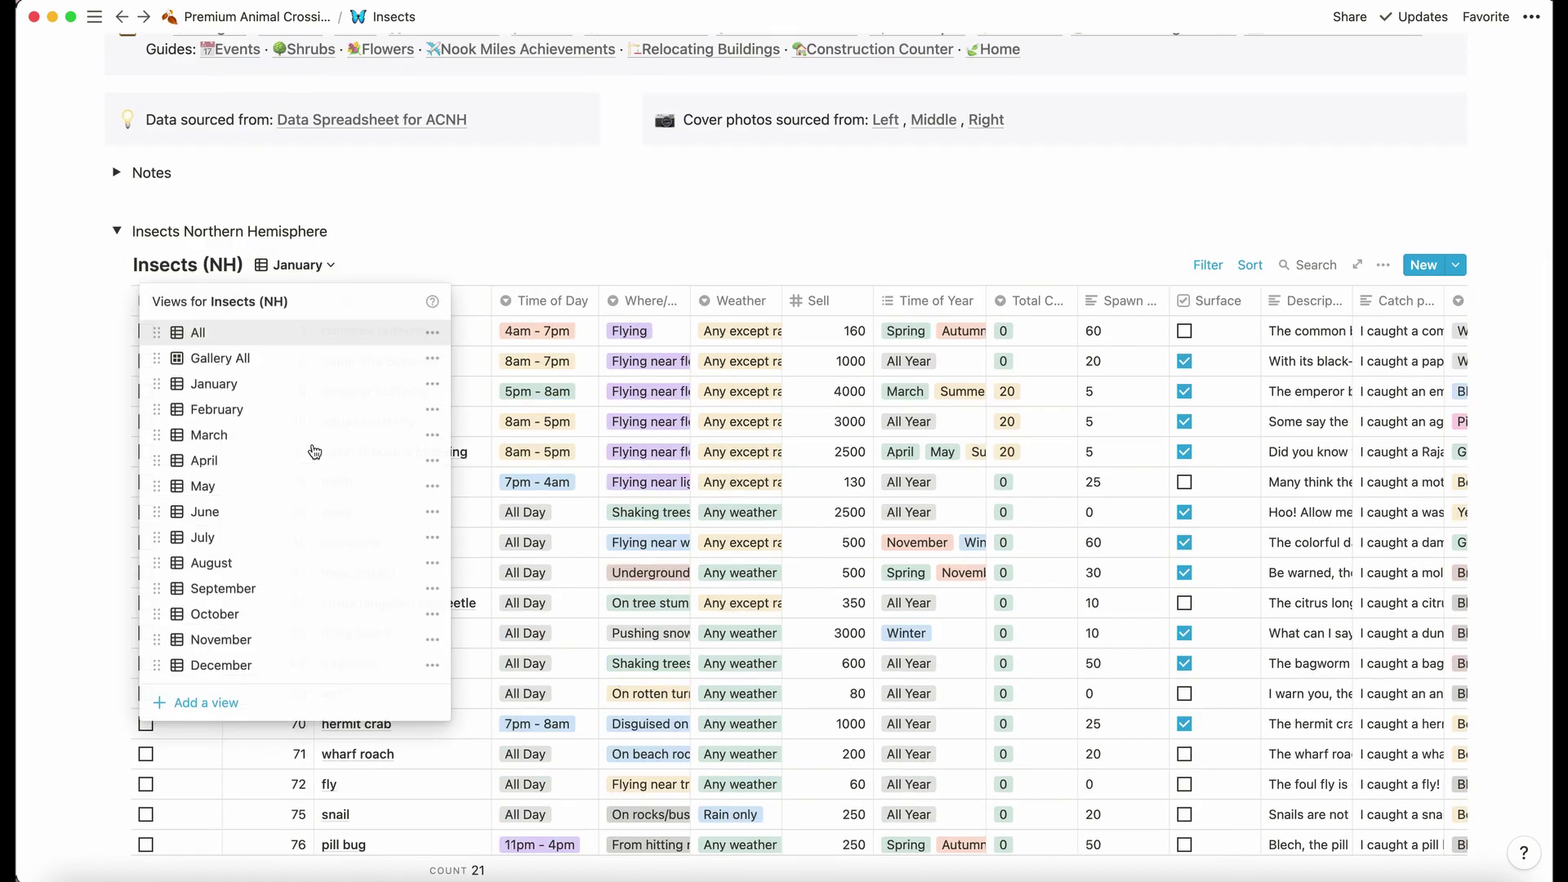
pyautogui.click(295, 511)
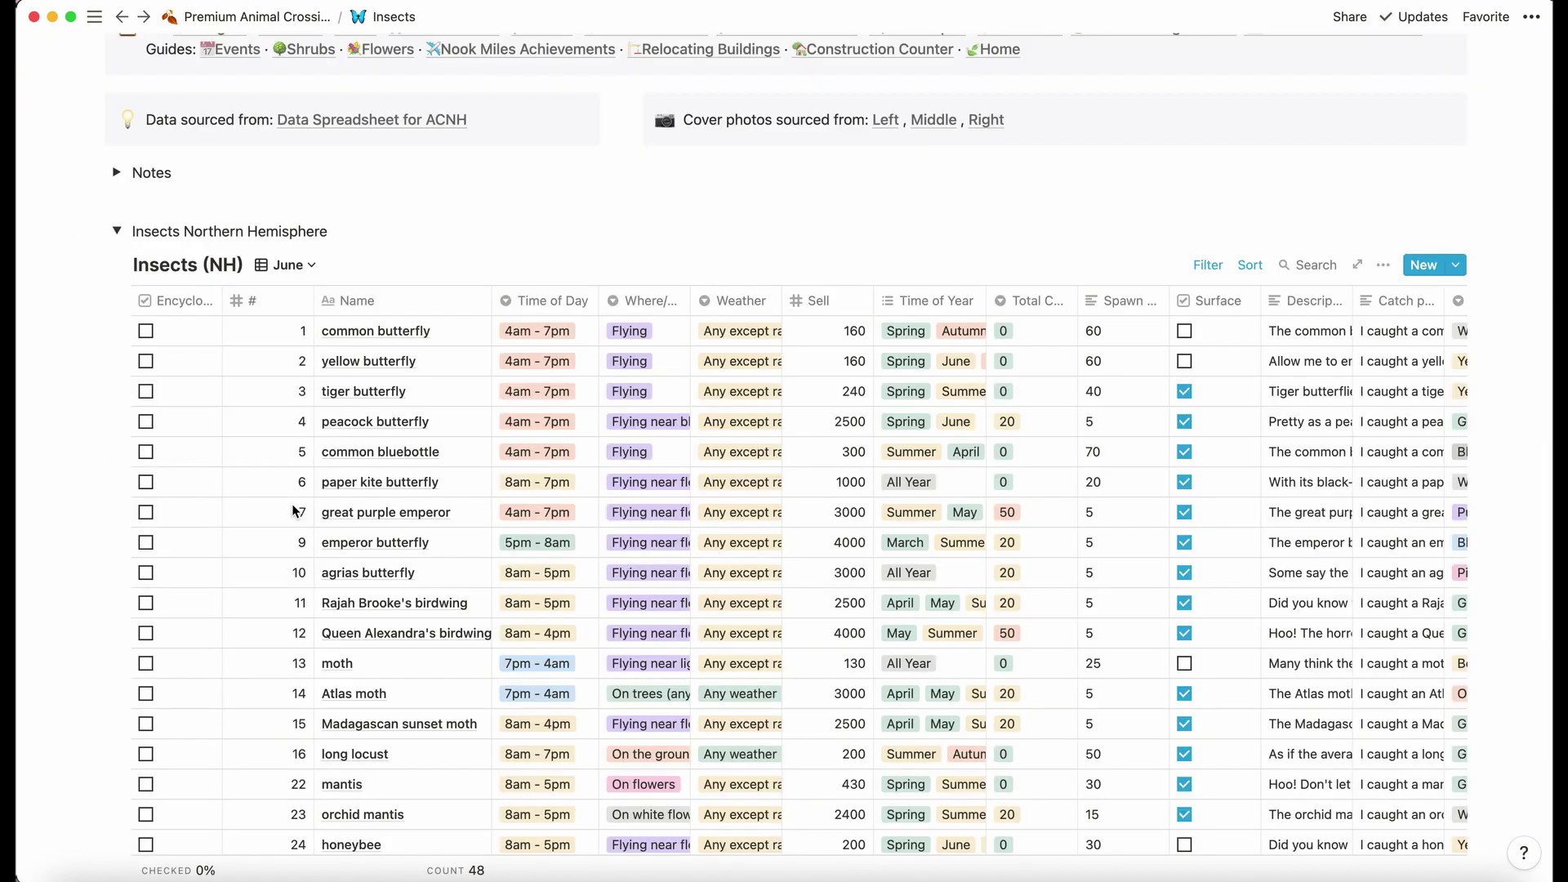
pyautogui.scroll(-12, 295, 511)
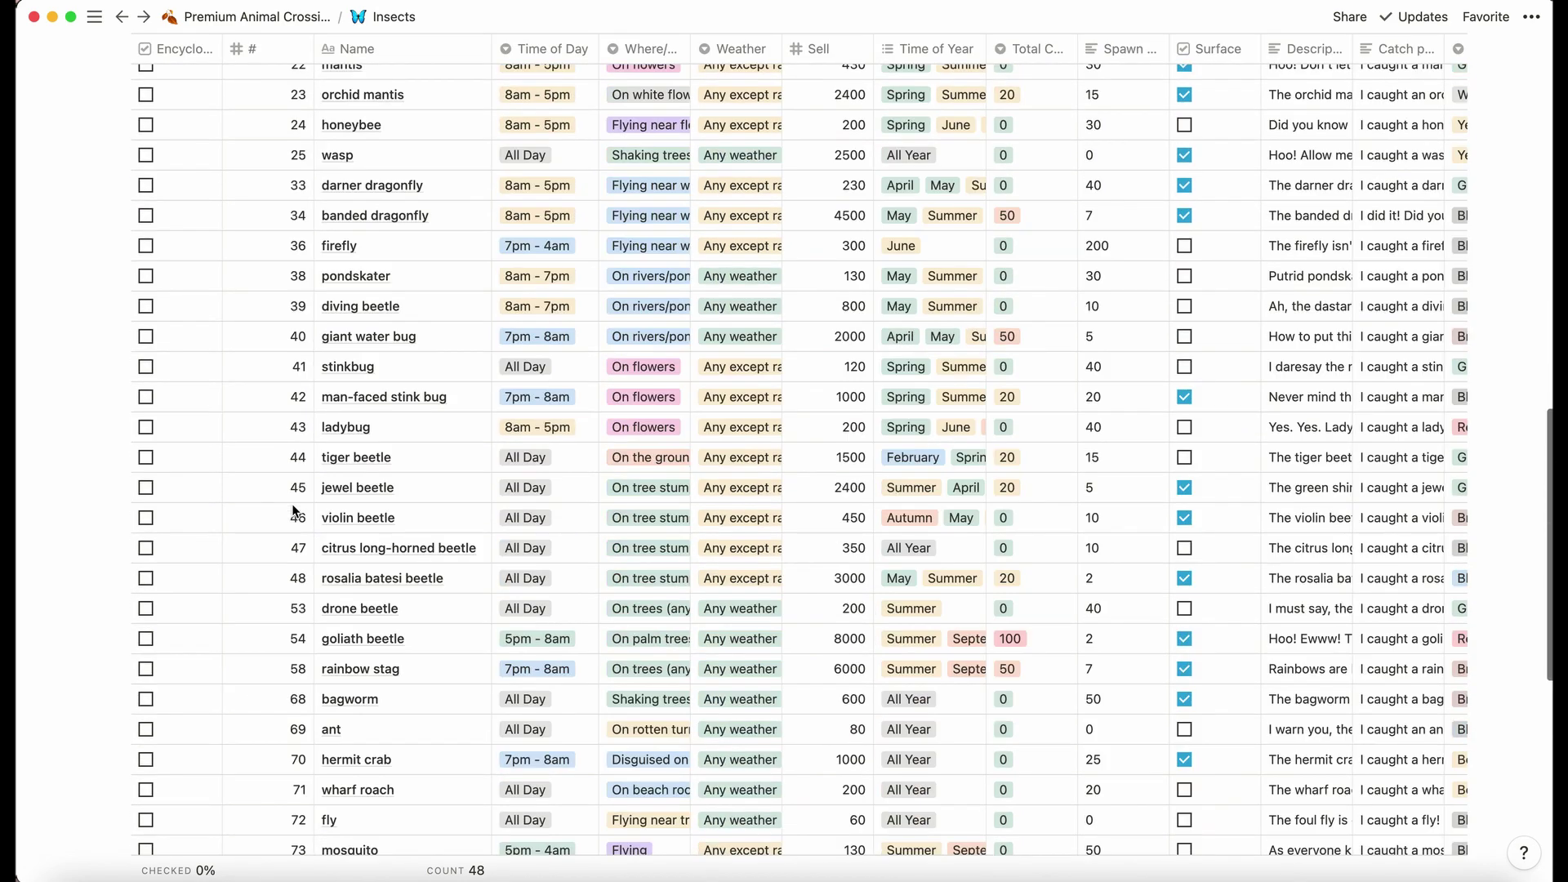
pyautogui.scroll(15, 294, 511)
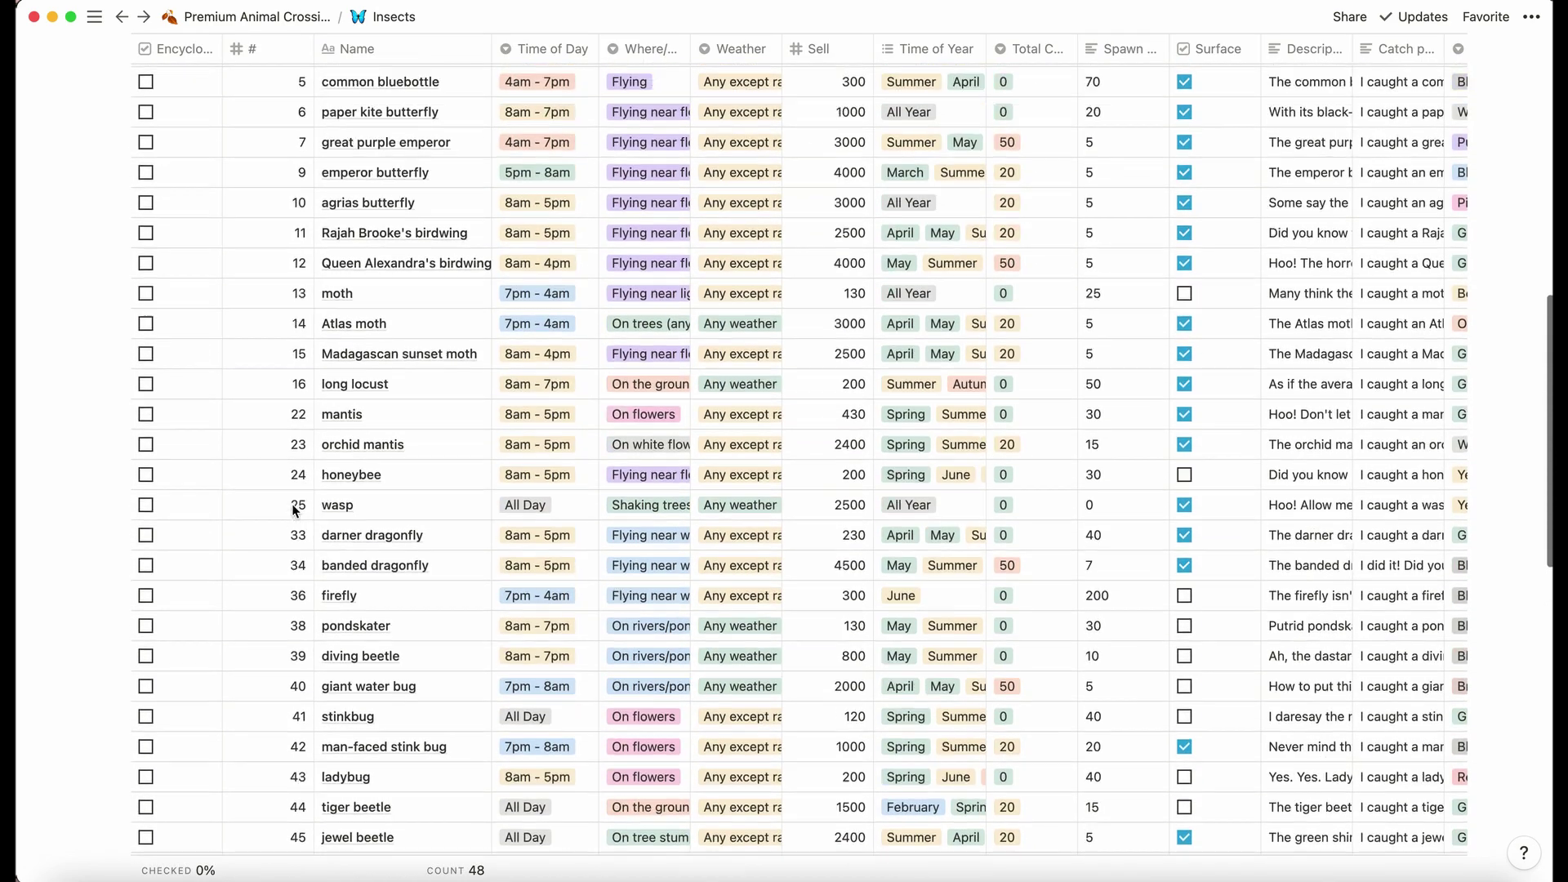
pyautogui.scroll(1, 295, 511)
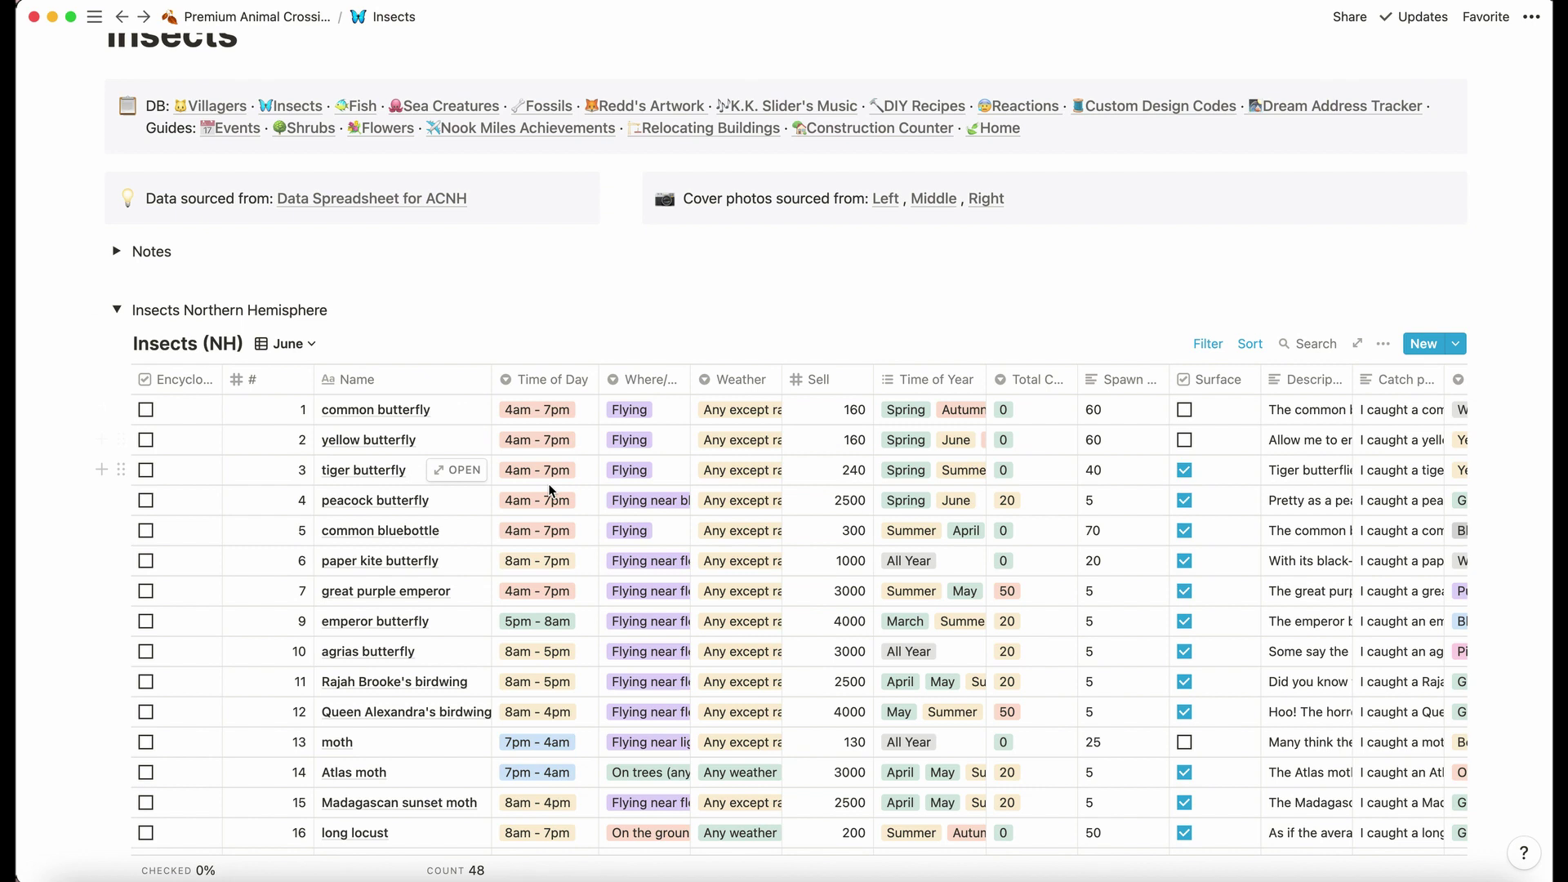
# Return Insects (NH) to the All view and collapse the Northern Hemisphere section
pyautogui.click(286, 344)
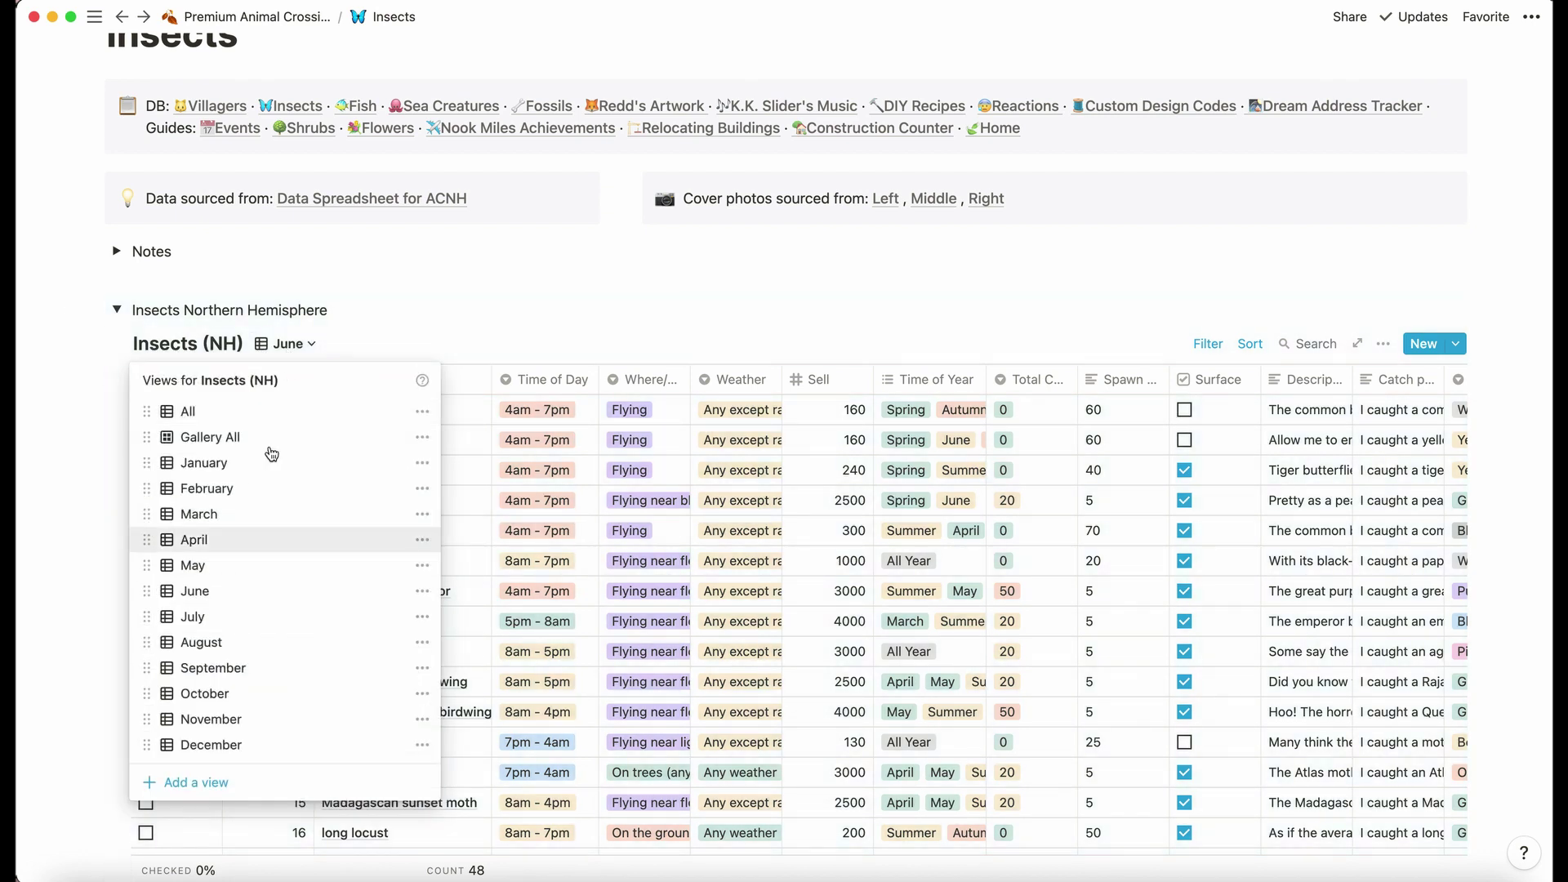
pyautogui.click(301, 349)
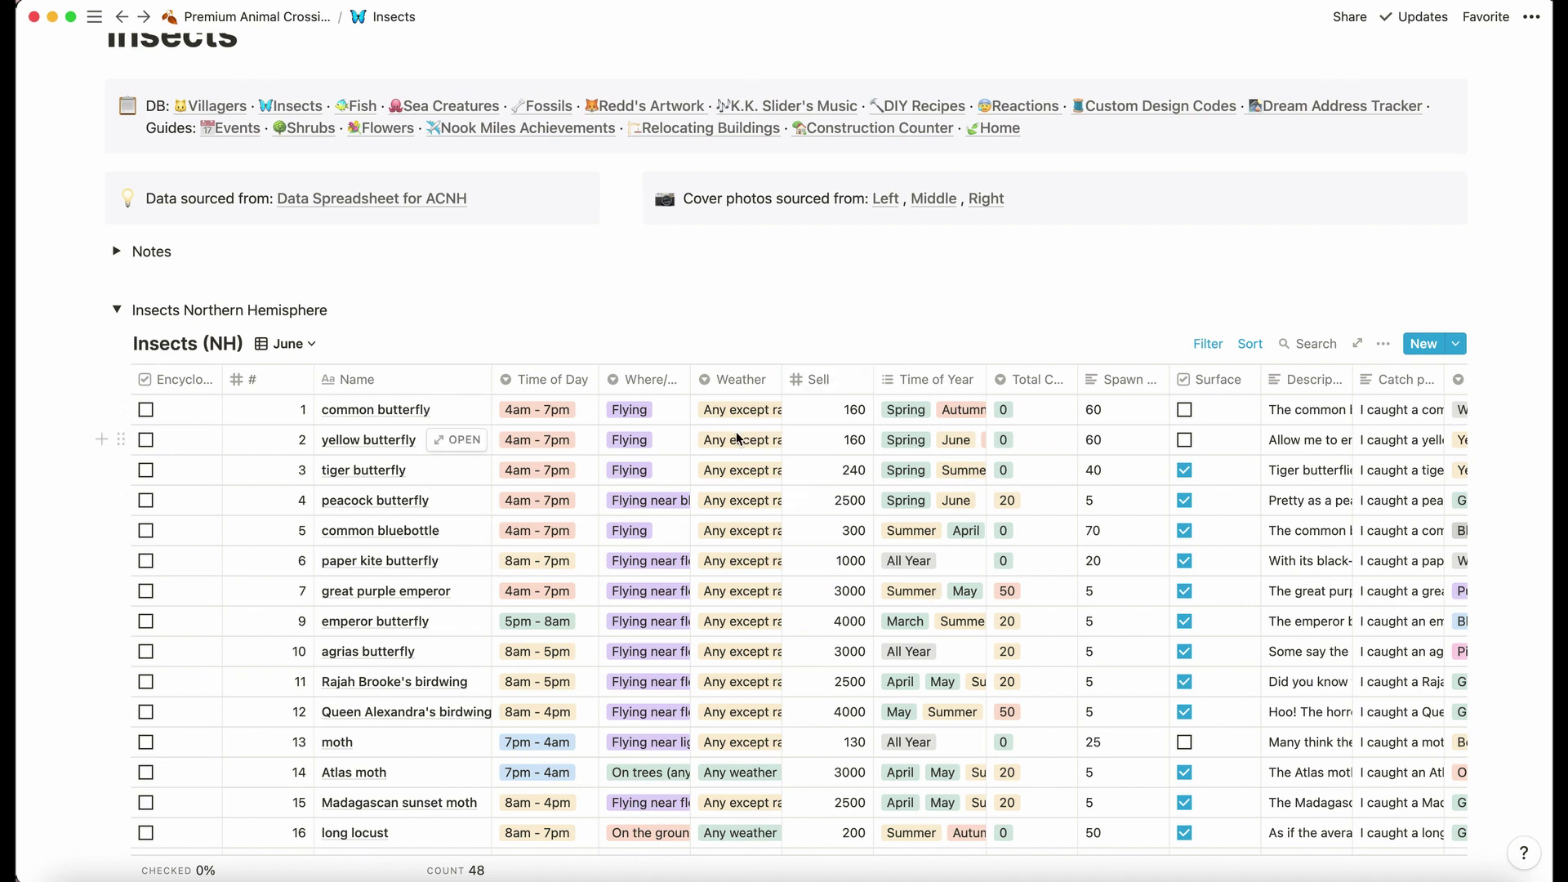
pyautogui.hscroll(5, 642, 522)
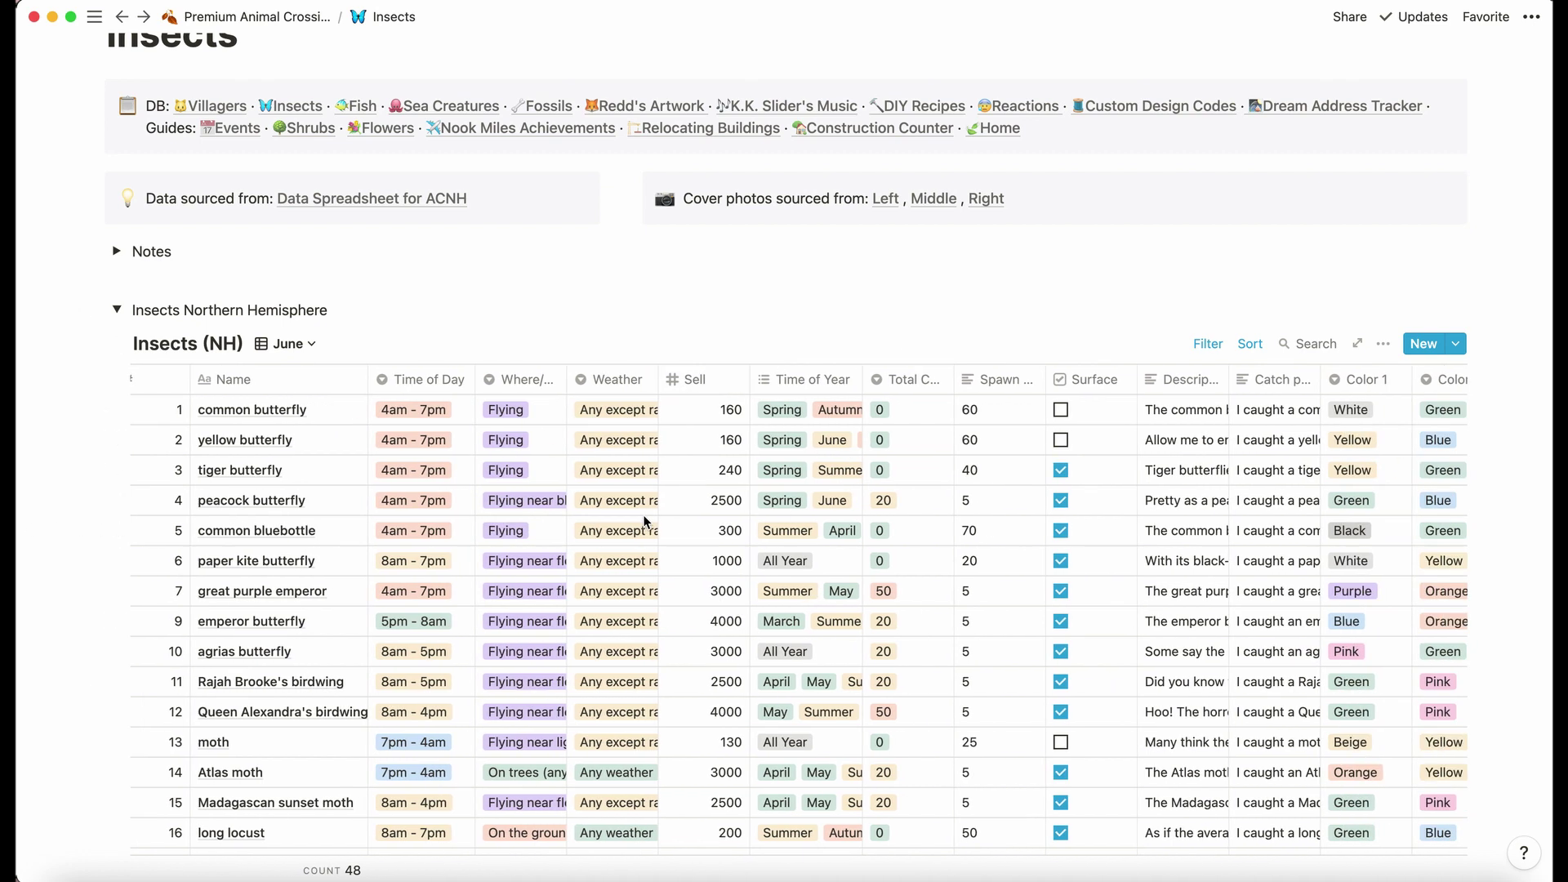
pyautogui.hscroll(2, 644, 522)
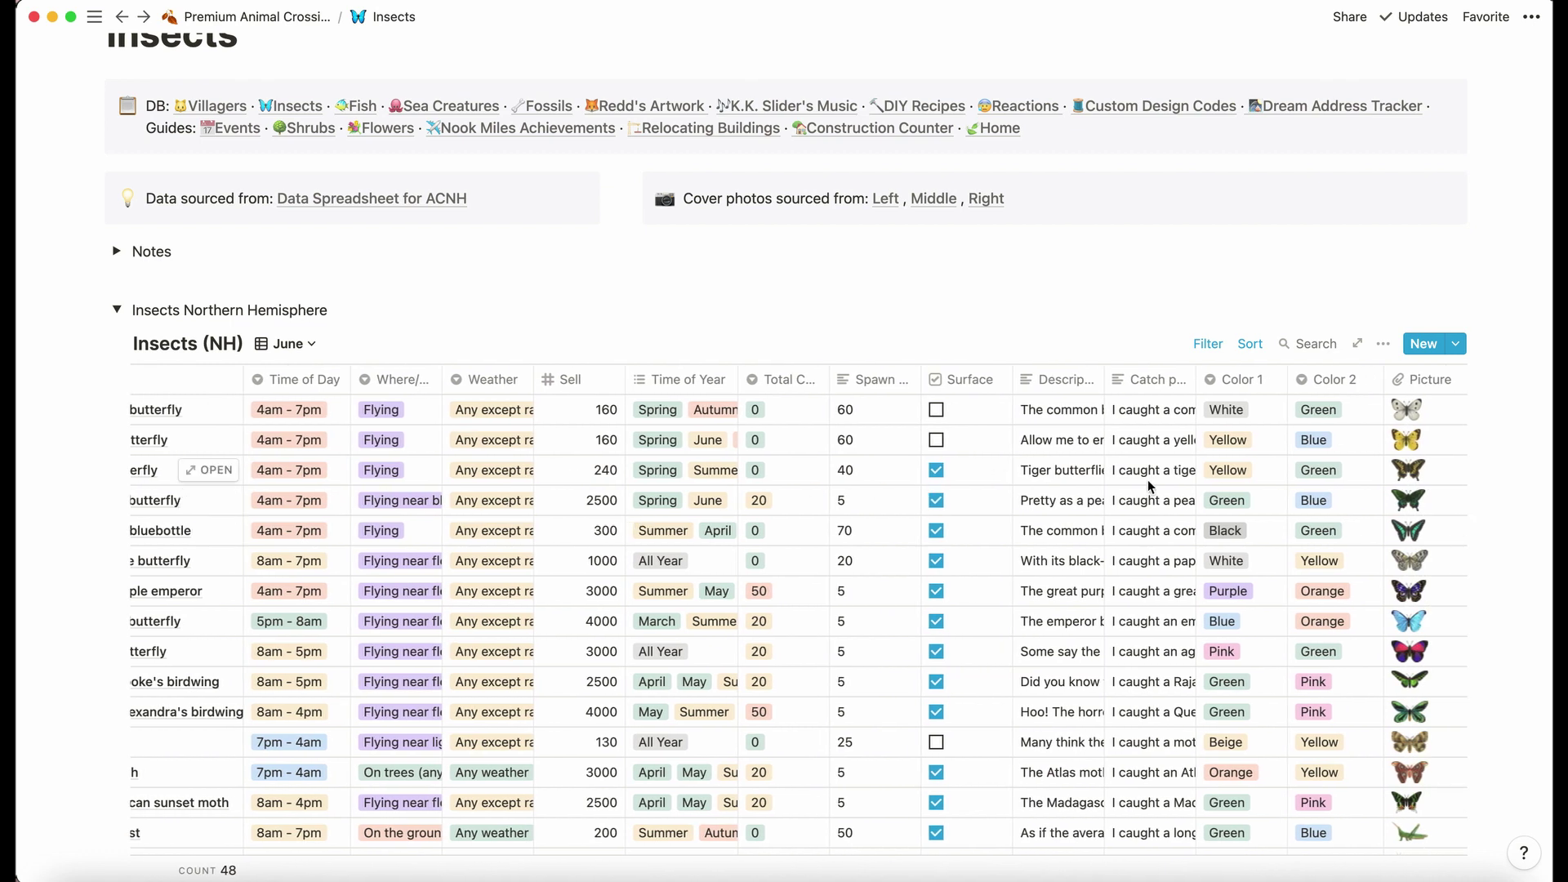
pyautogui.hscroll(-5, 1236, 486)
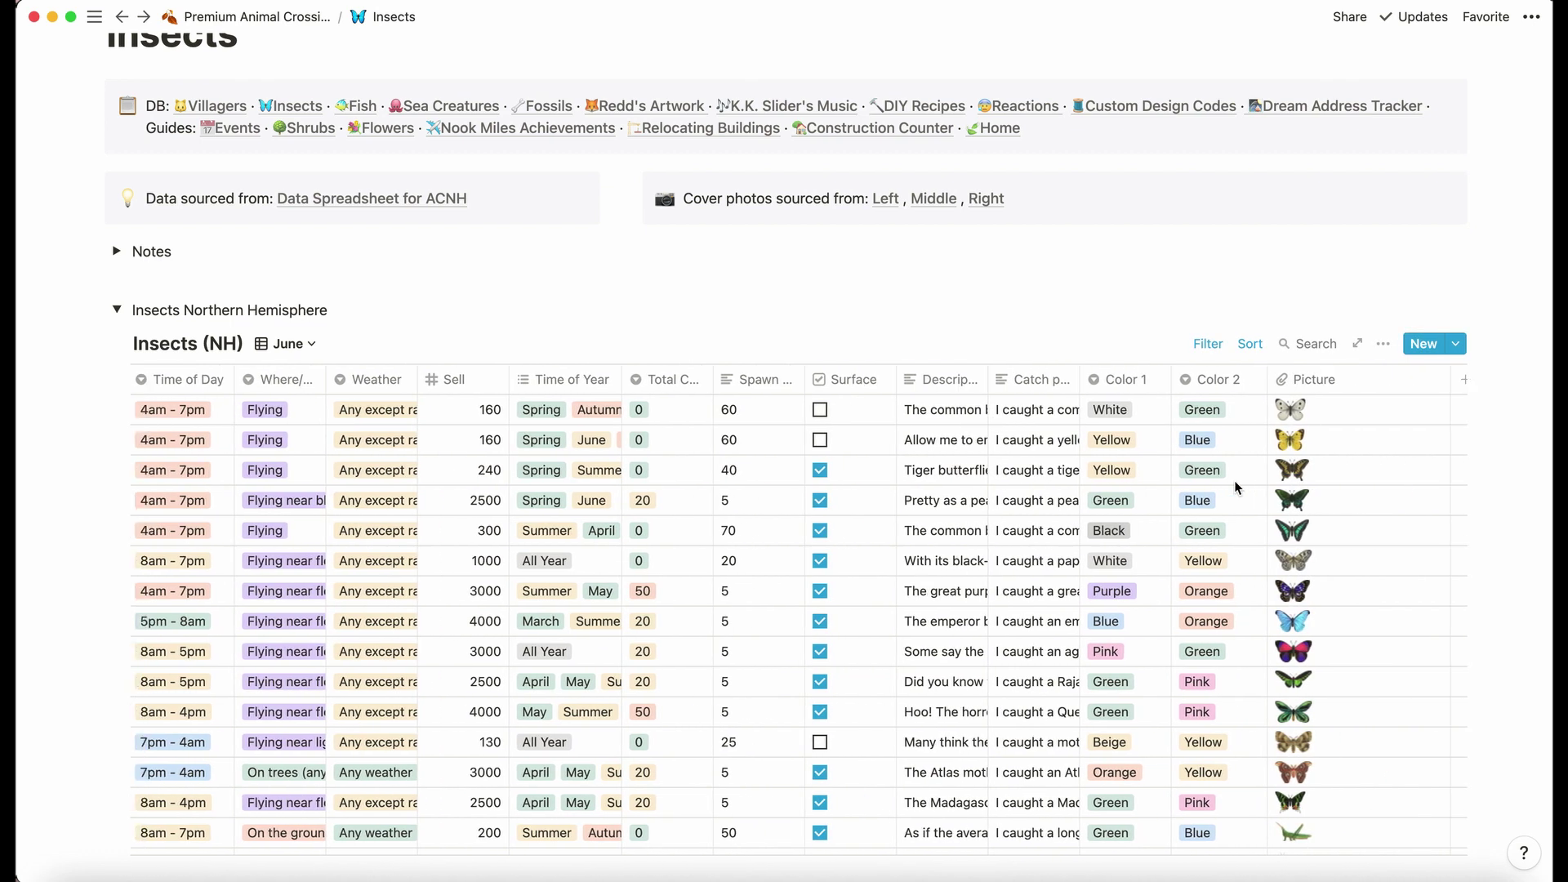
pyautogui.click(306, 353)
pyautogui.click(227, 408)
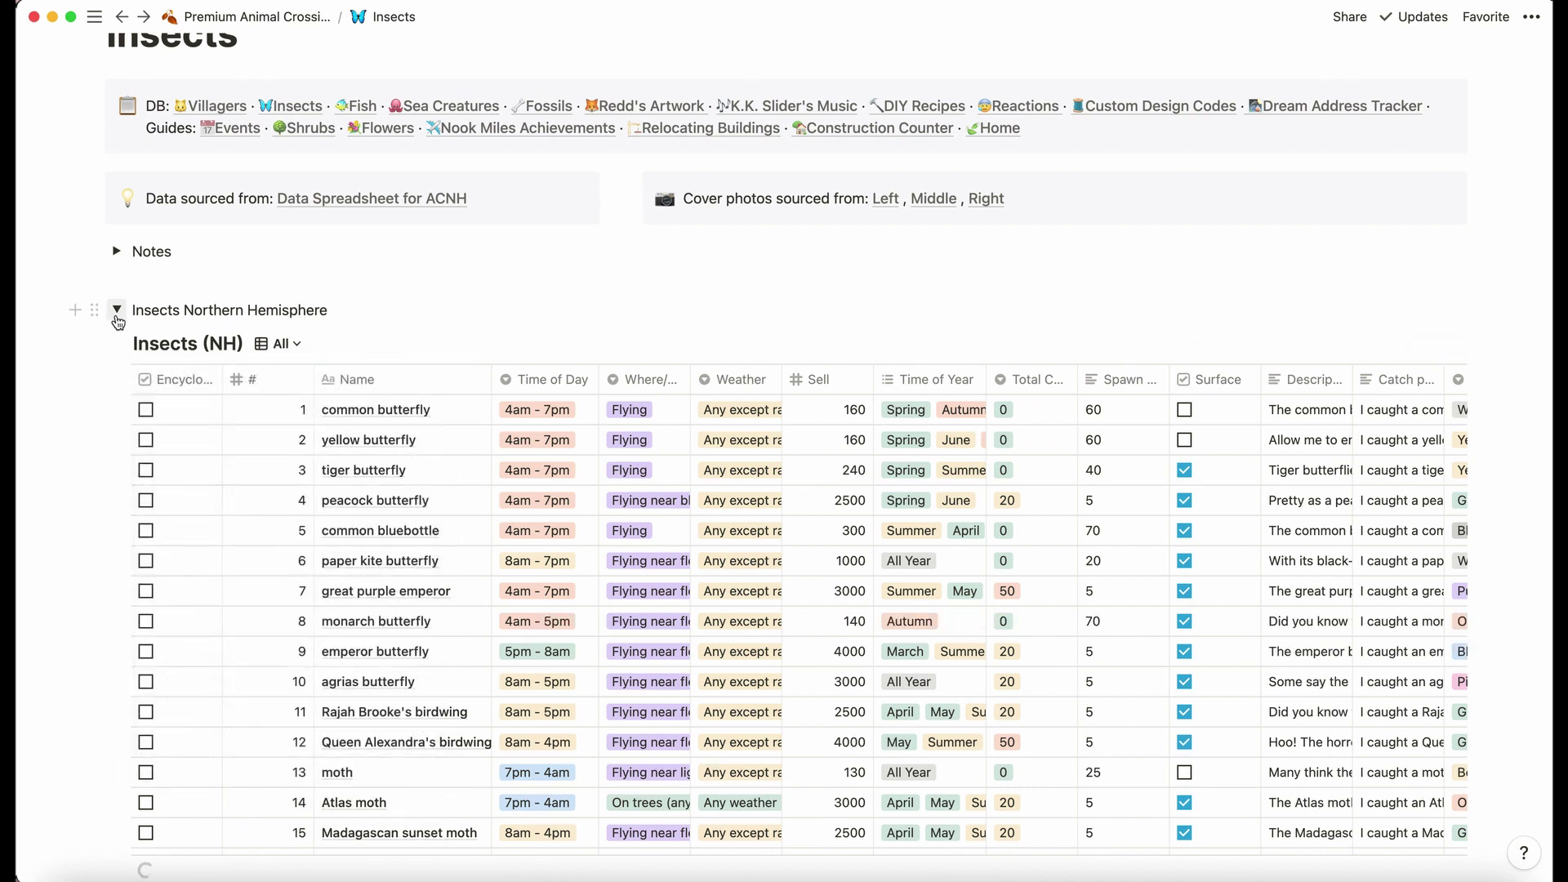
pyautogui.click(117, 315)
# Open the Fish page, expand Northern Hemisphere, and show Fish (NH) as Gallery All cards
pyautogui.click(357, 312)
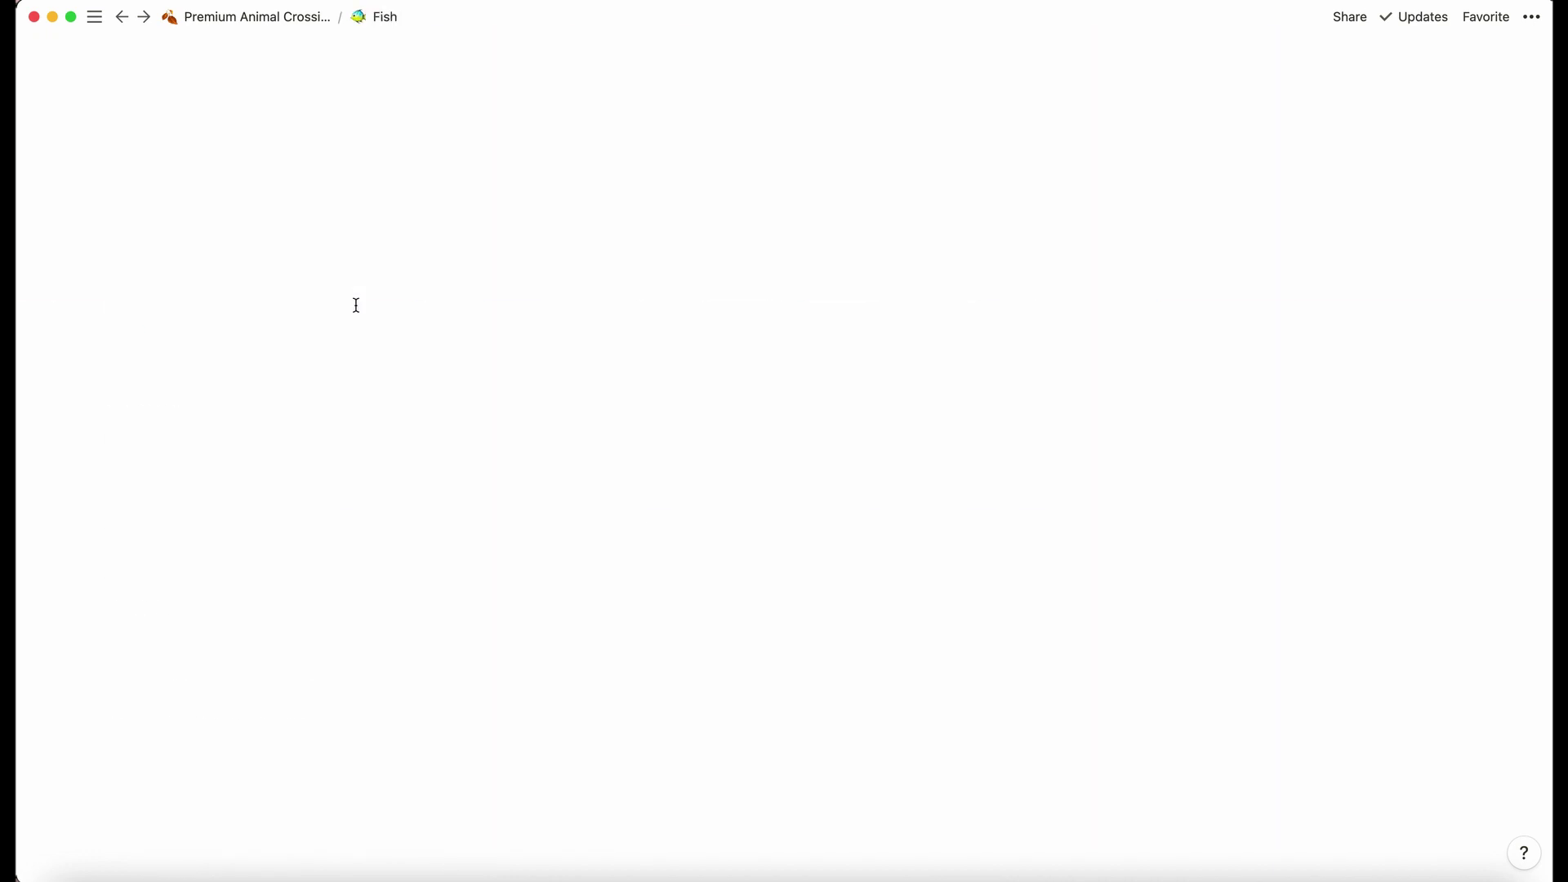
pyautogui.click(115, 667)
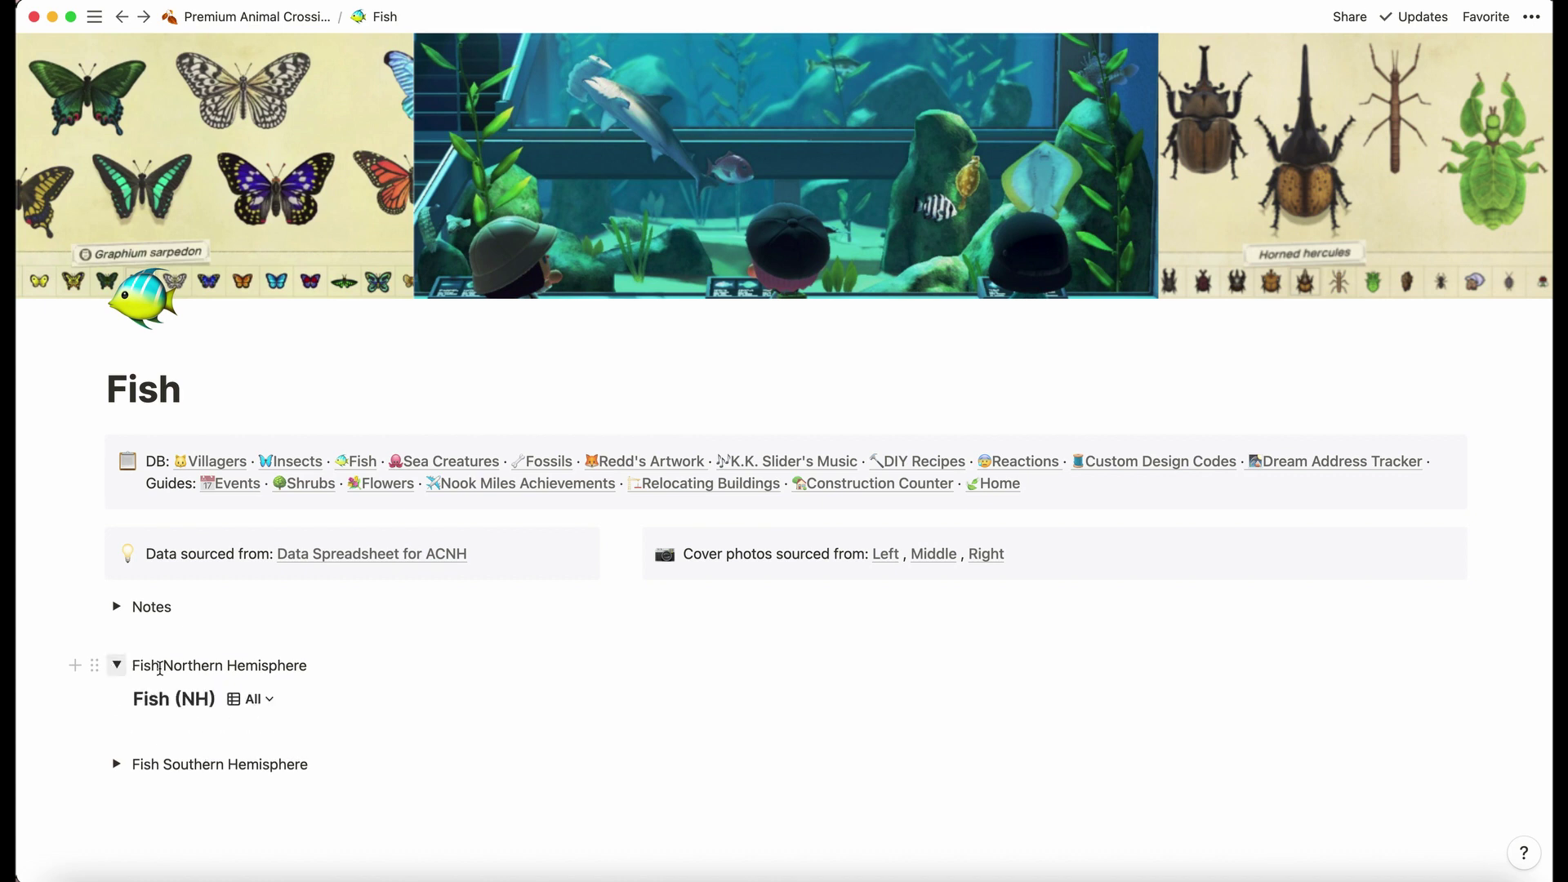
pyautogui.click(255, 700)
pyautogui.click(245, 317)
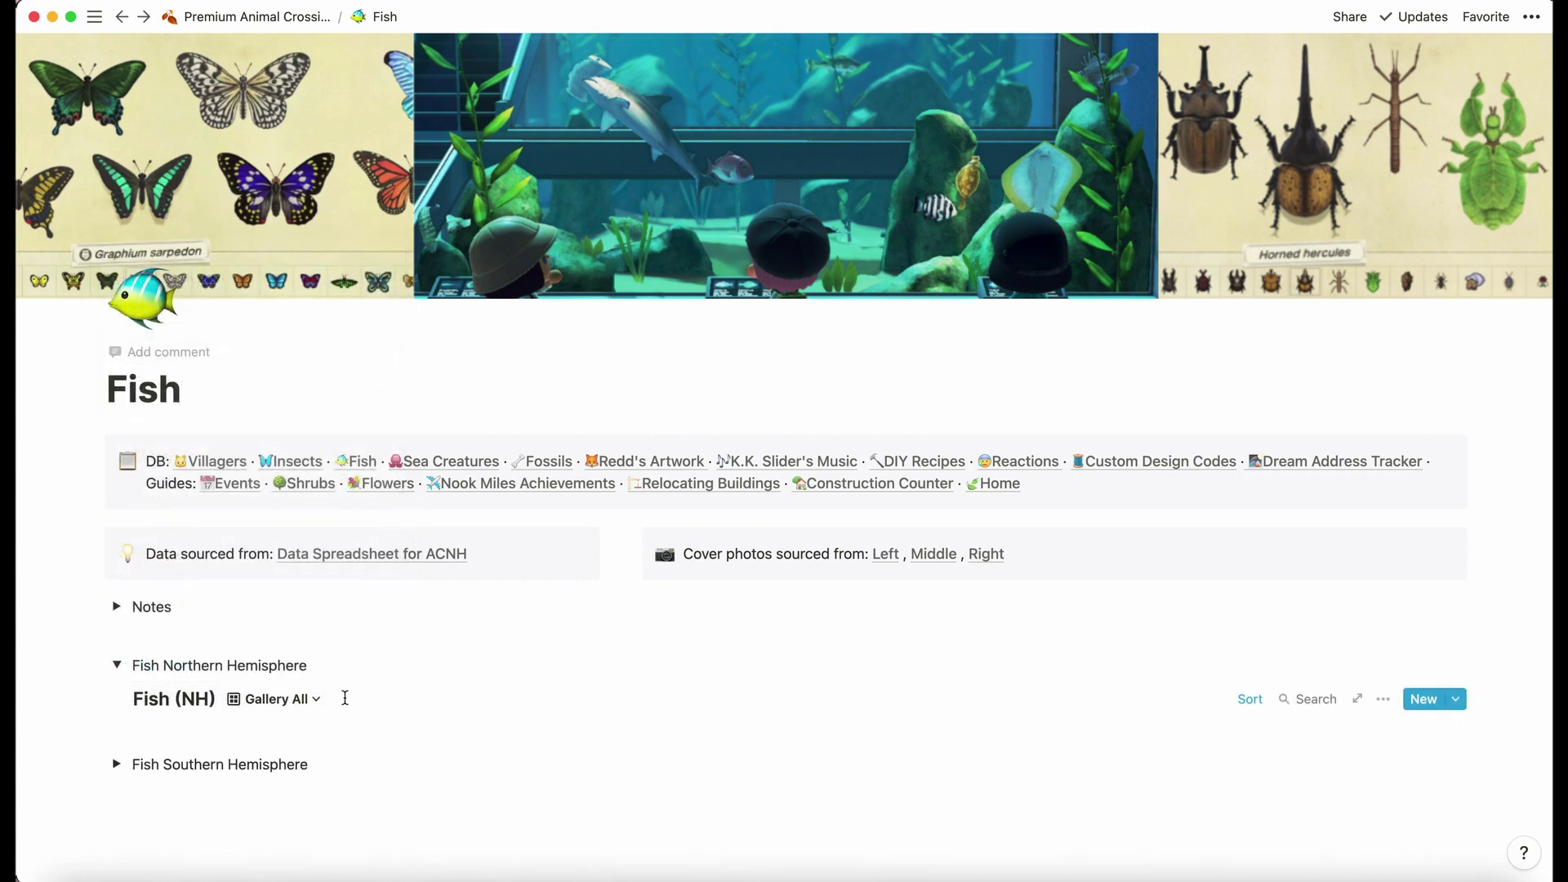
pyautogui.scroll(-7, 345, 698)
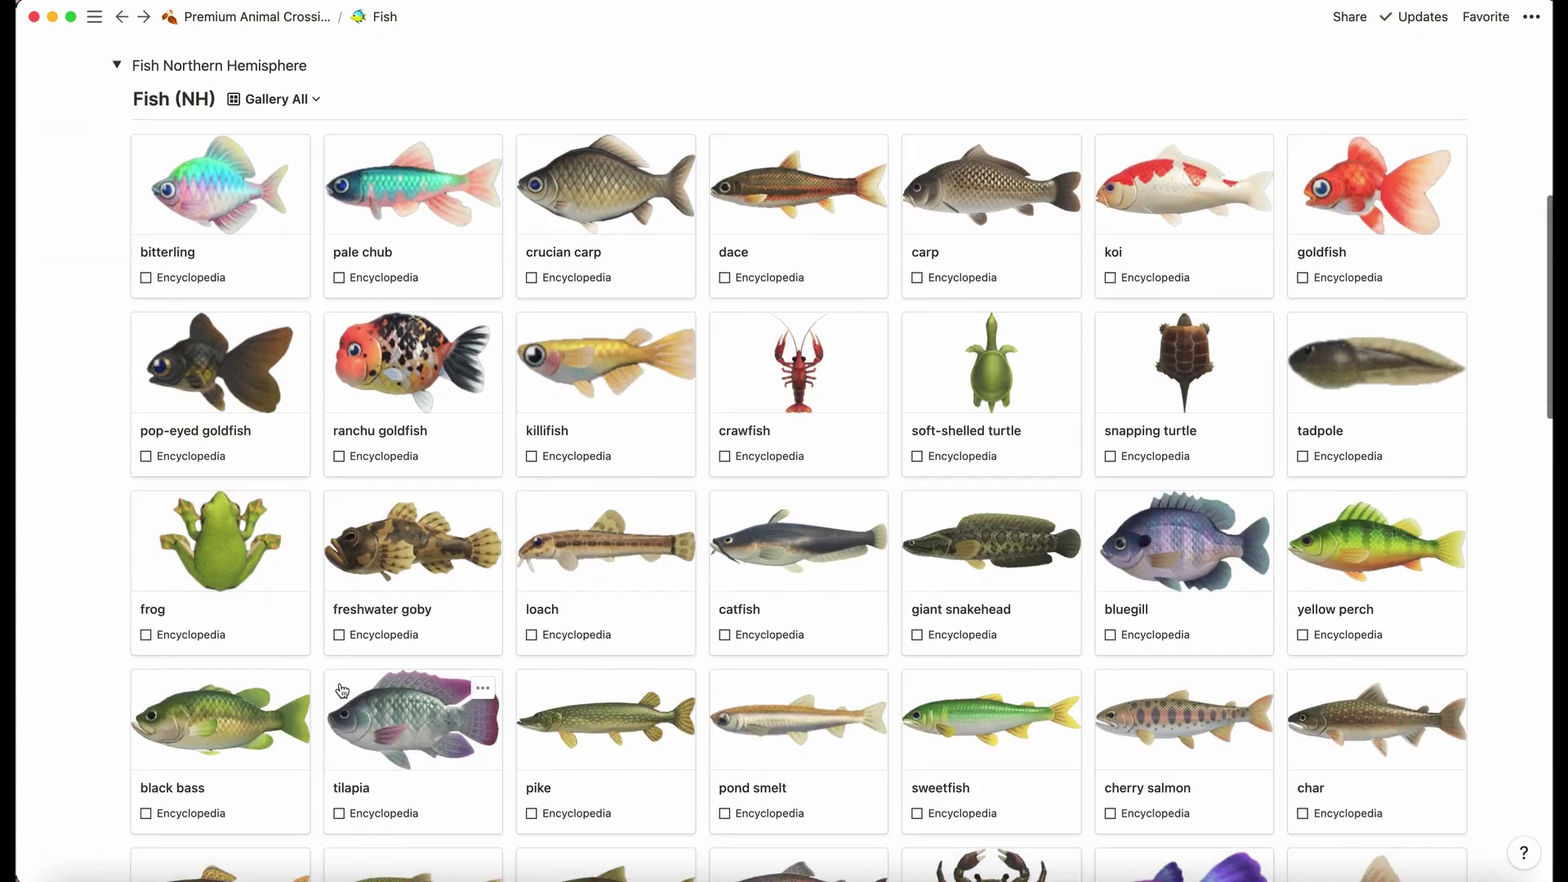
pyautogui.scroll(-15, 342, 691)
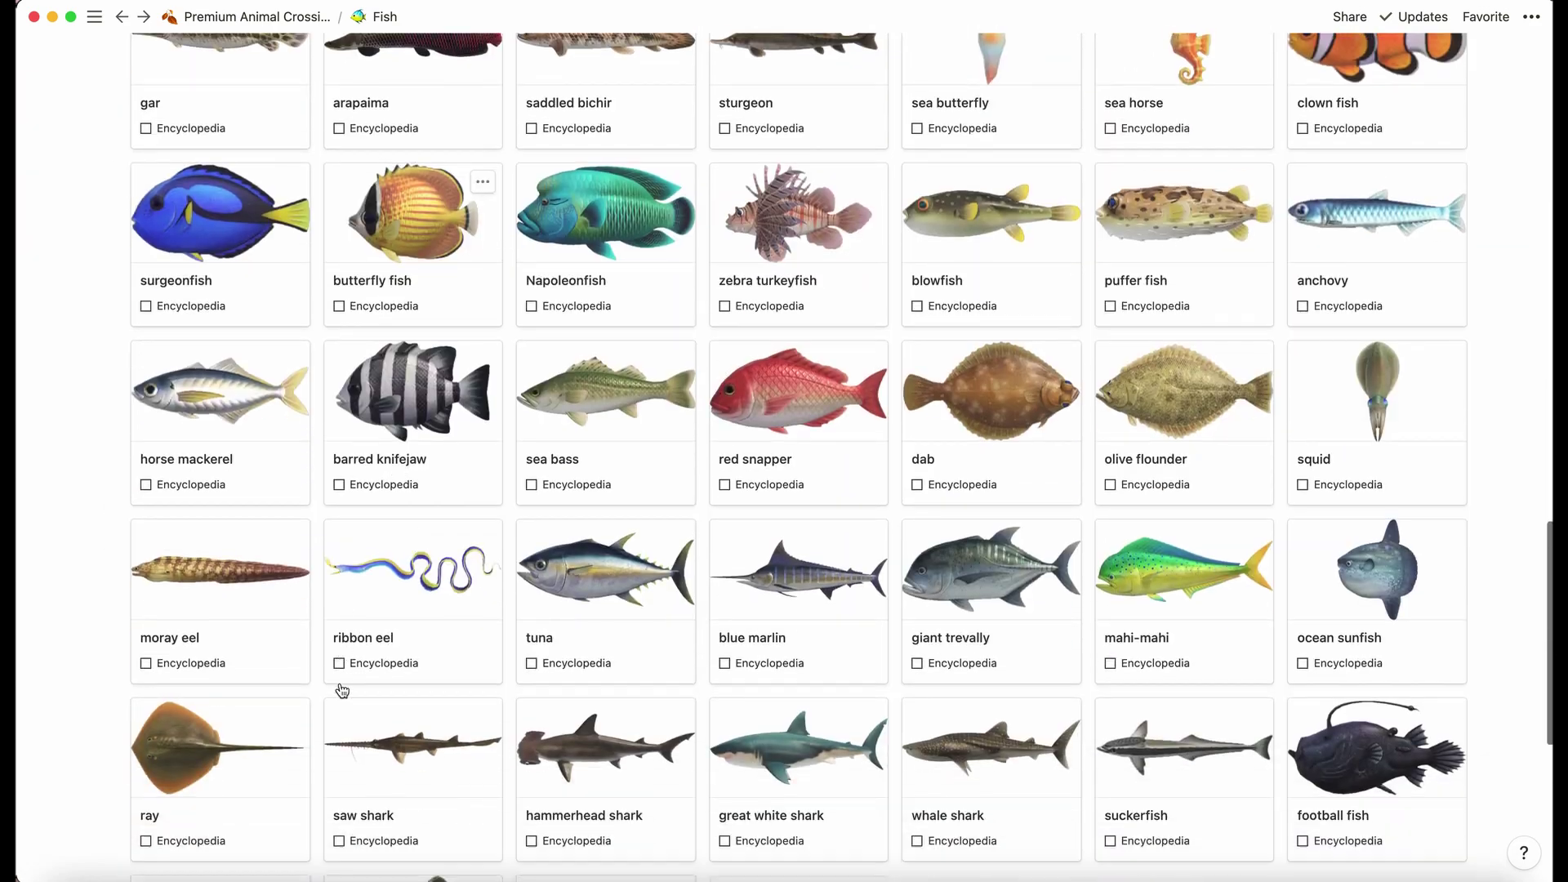
pyautogui.scroll(-5, 343, 691)
pyautogui.scroll(16, 340, 689)
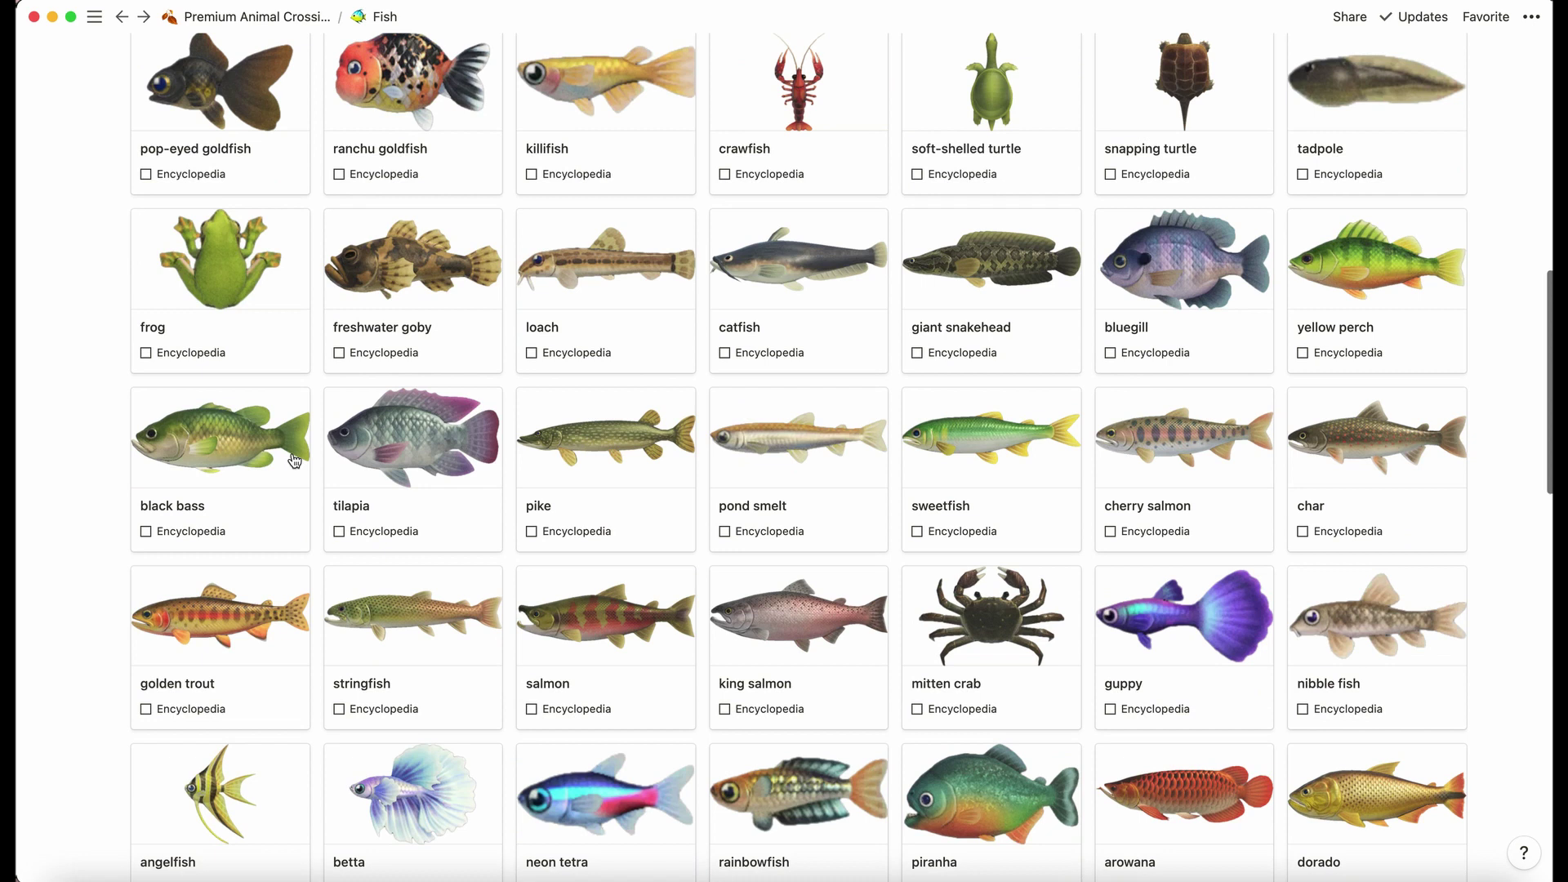
pyautogui.scroll(8, 291, 310)
# Switch Fish (NH) back to the All table
pyautogui.click(271, 272)
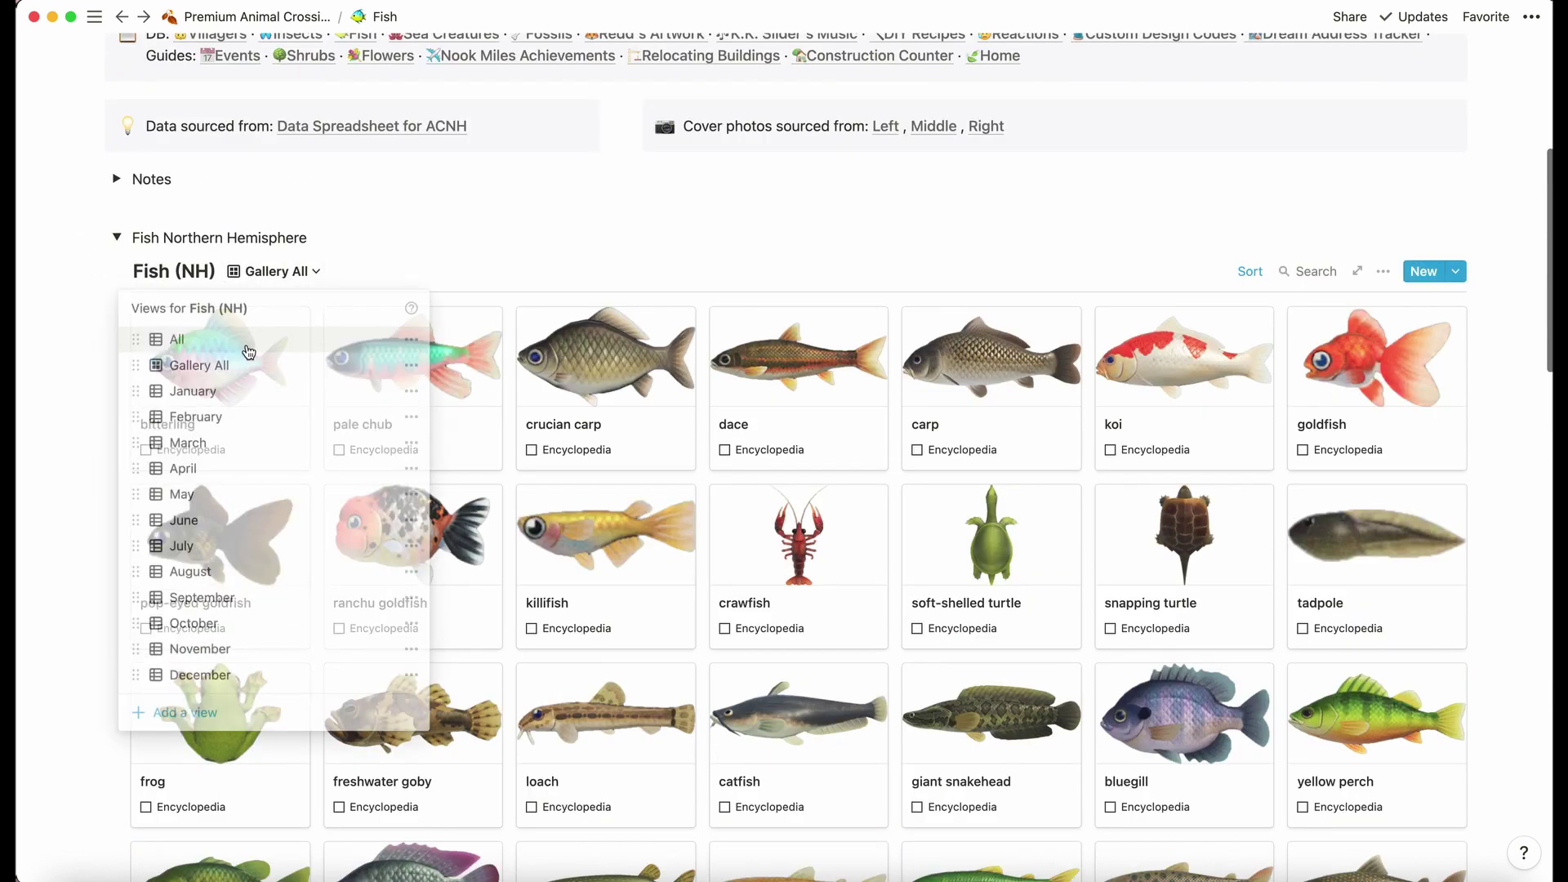
pyautogui.click(247, 343)
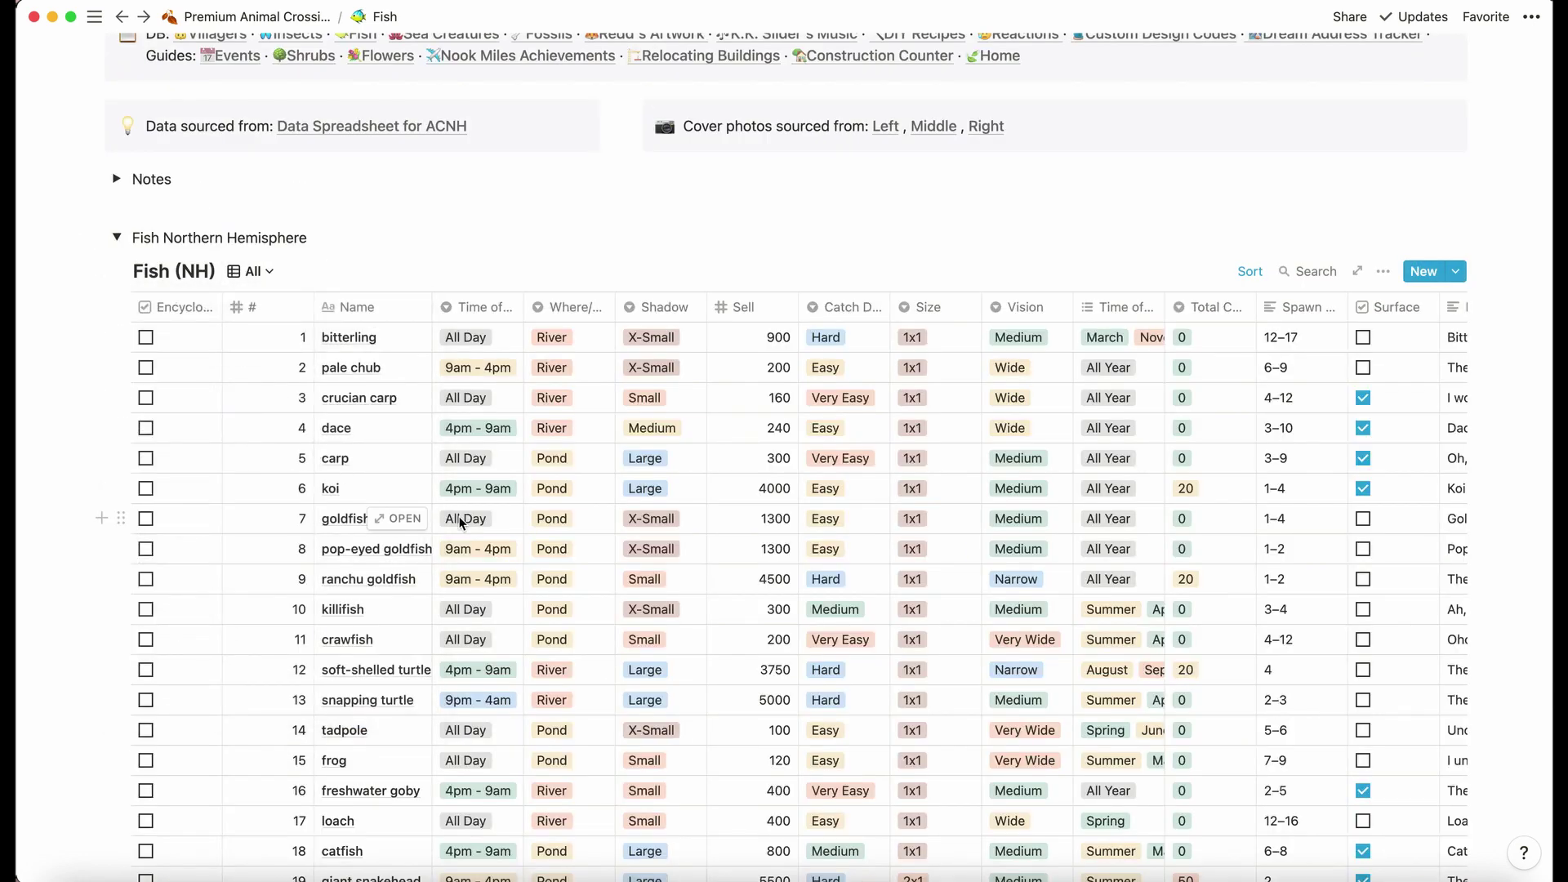
pyautogui.hscroll(10, 461, 523)
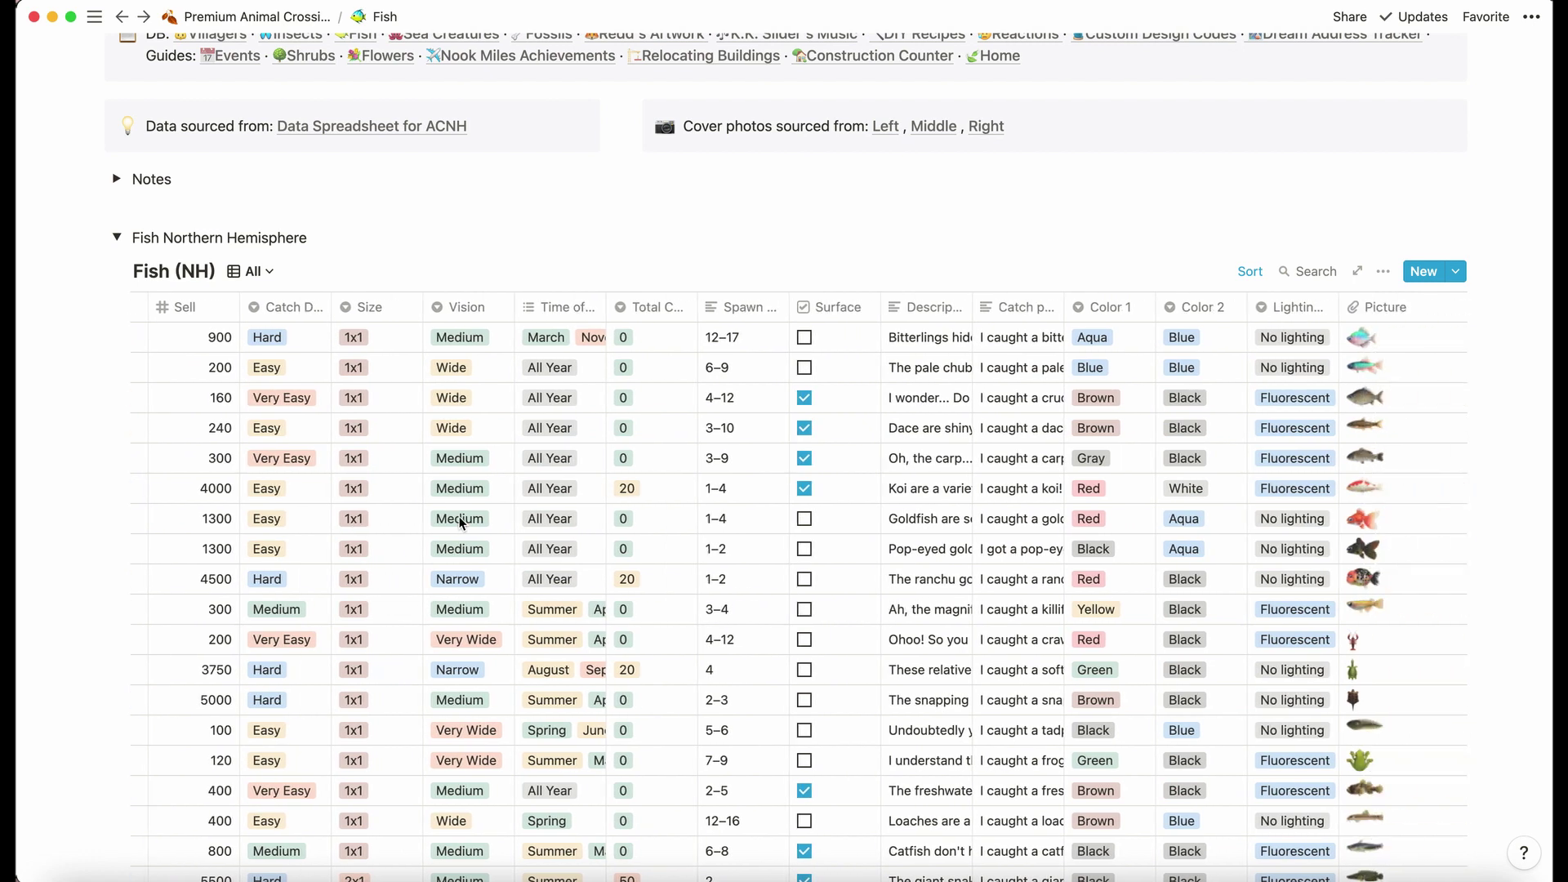
pyautogui.hscroll(-10, 462, 523)
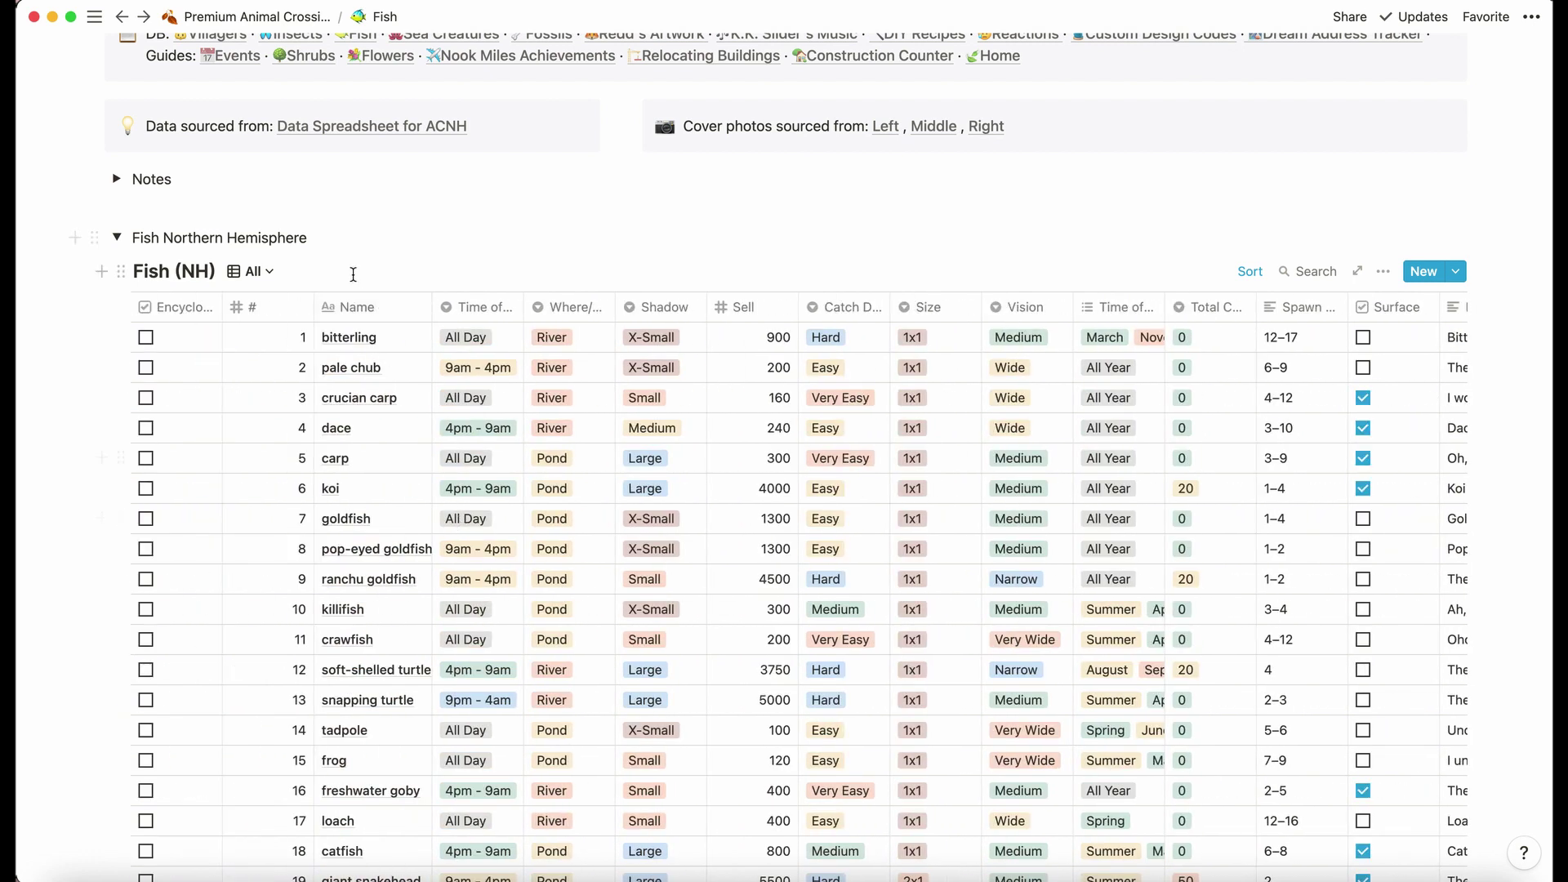
# Preview January fish, return to All, and collapse the Fish Northern Hemisphere section
pyautogui.click(250, 272)
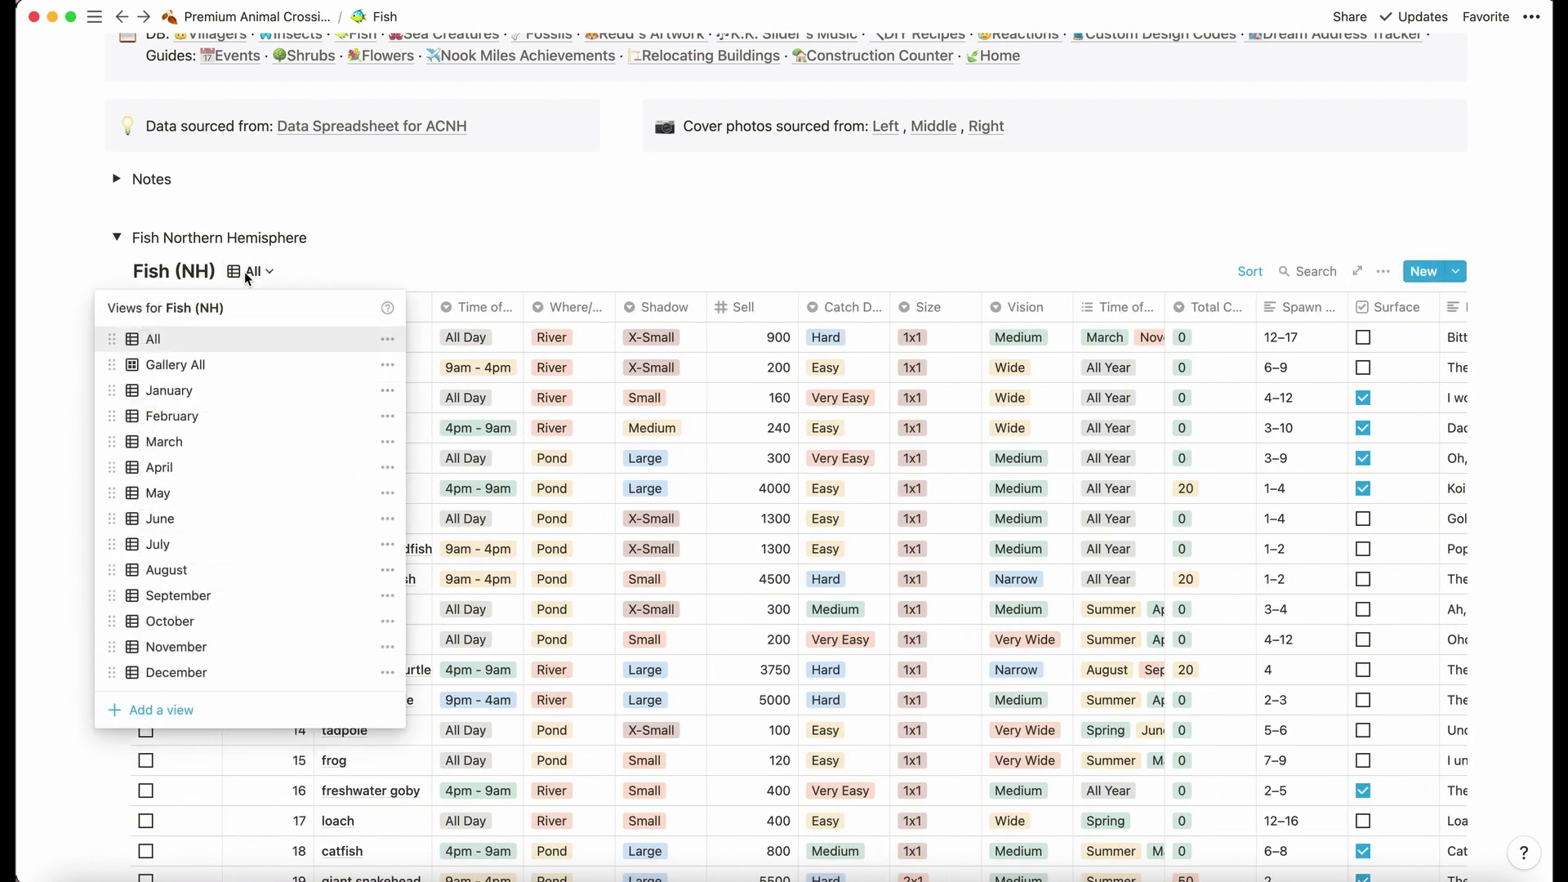
pyautogui.click(215, 397)
pyautogui.scroll(-15, 336, 527)
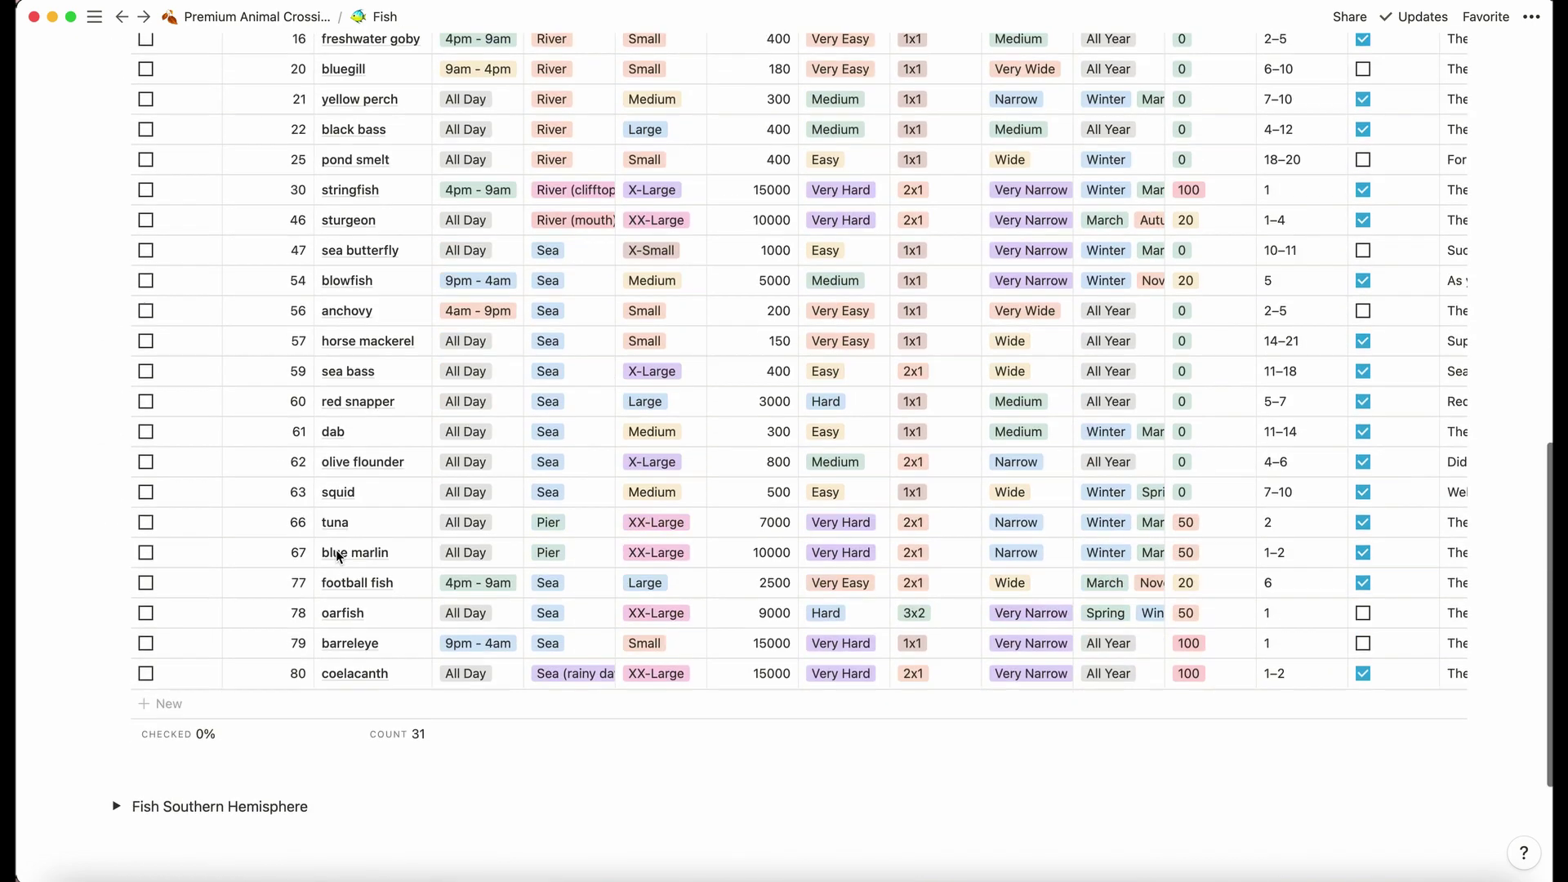
pyautogui.scroll(15, 335, 550)
pyautogui.click(280, 358)
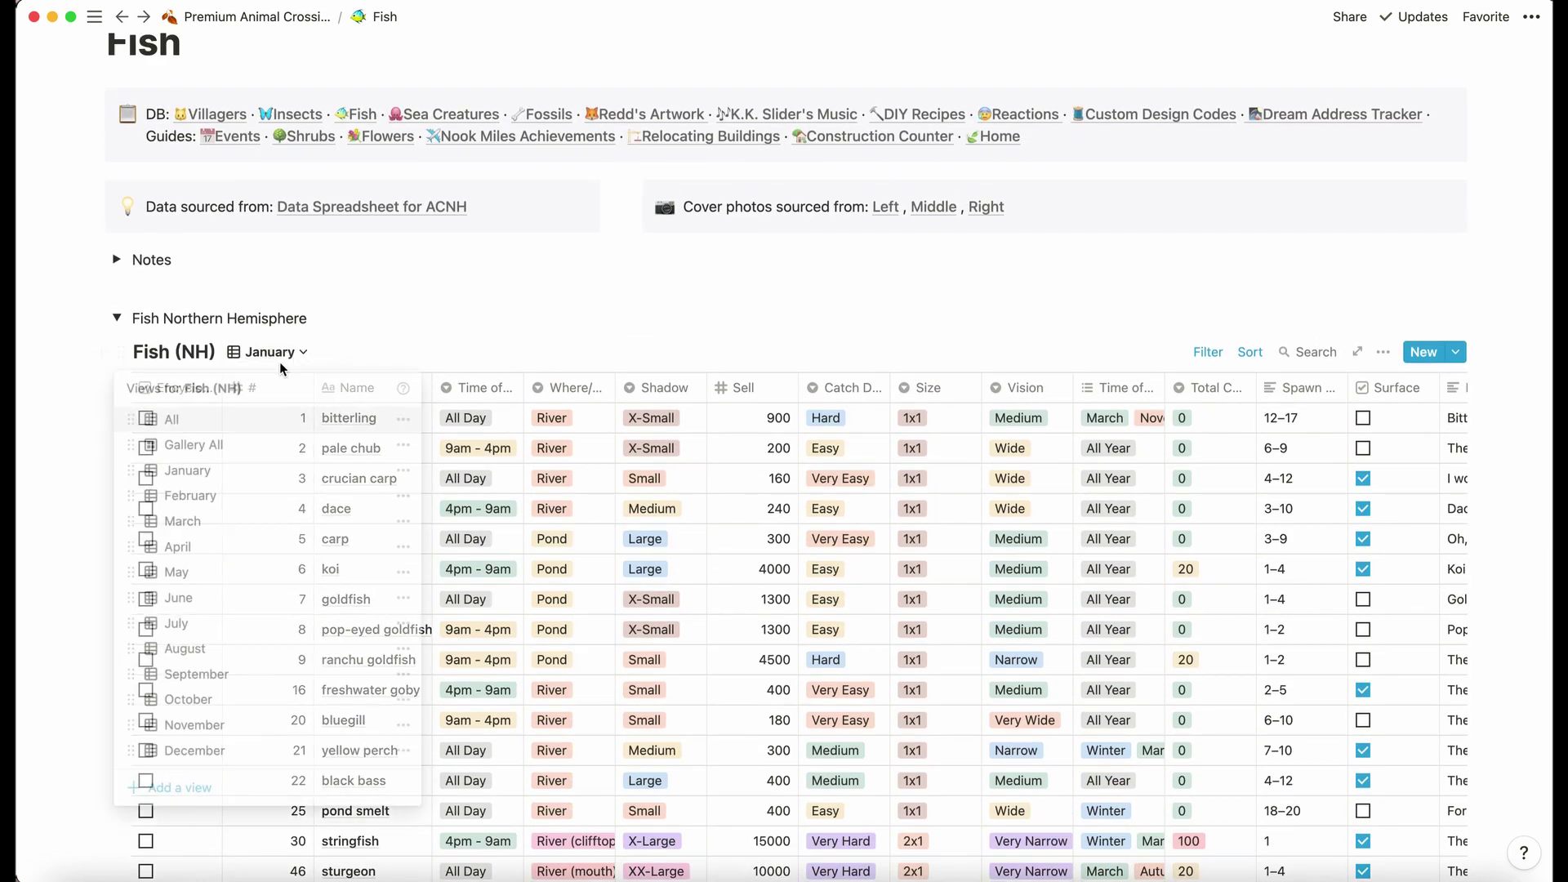
pyautogui.click(167, 418)
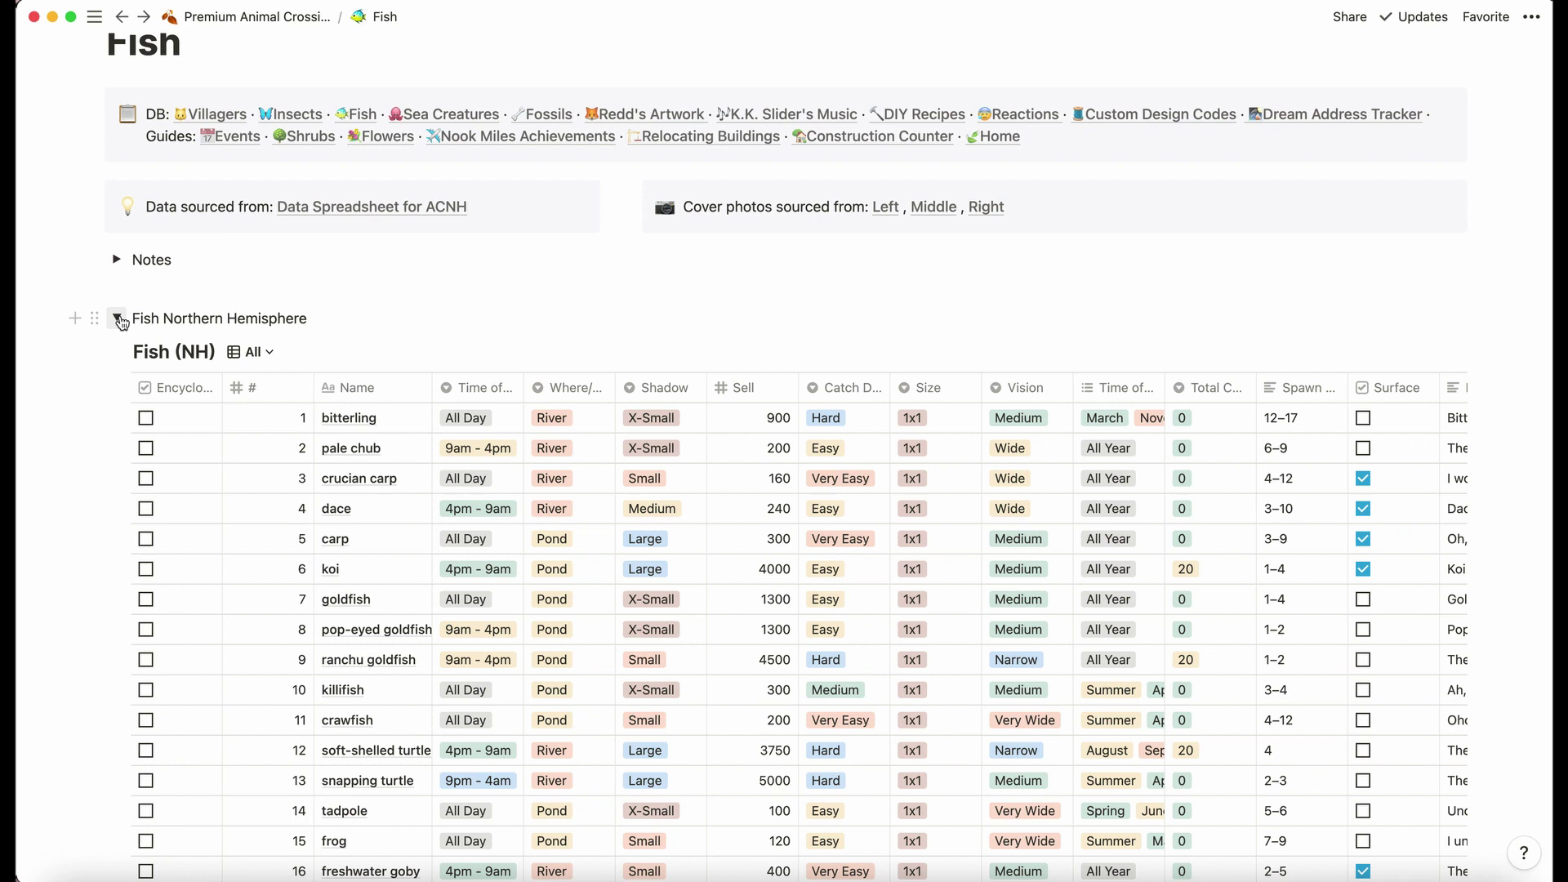
pyautogui.click(118, 319)
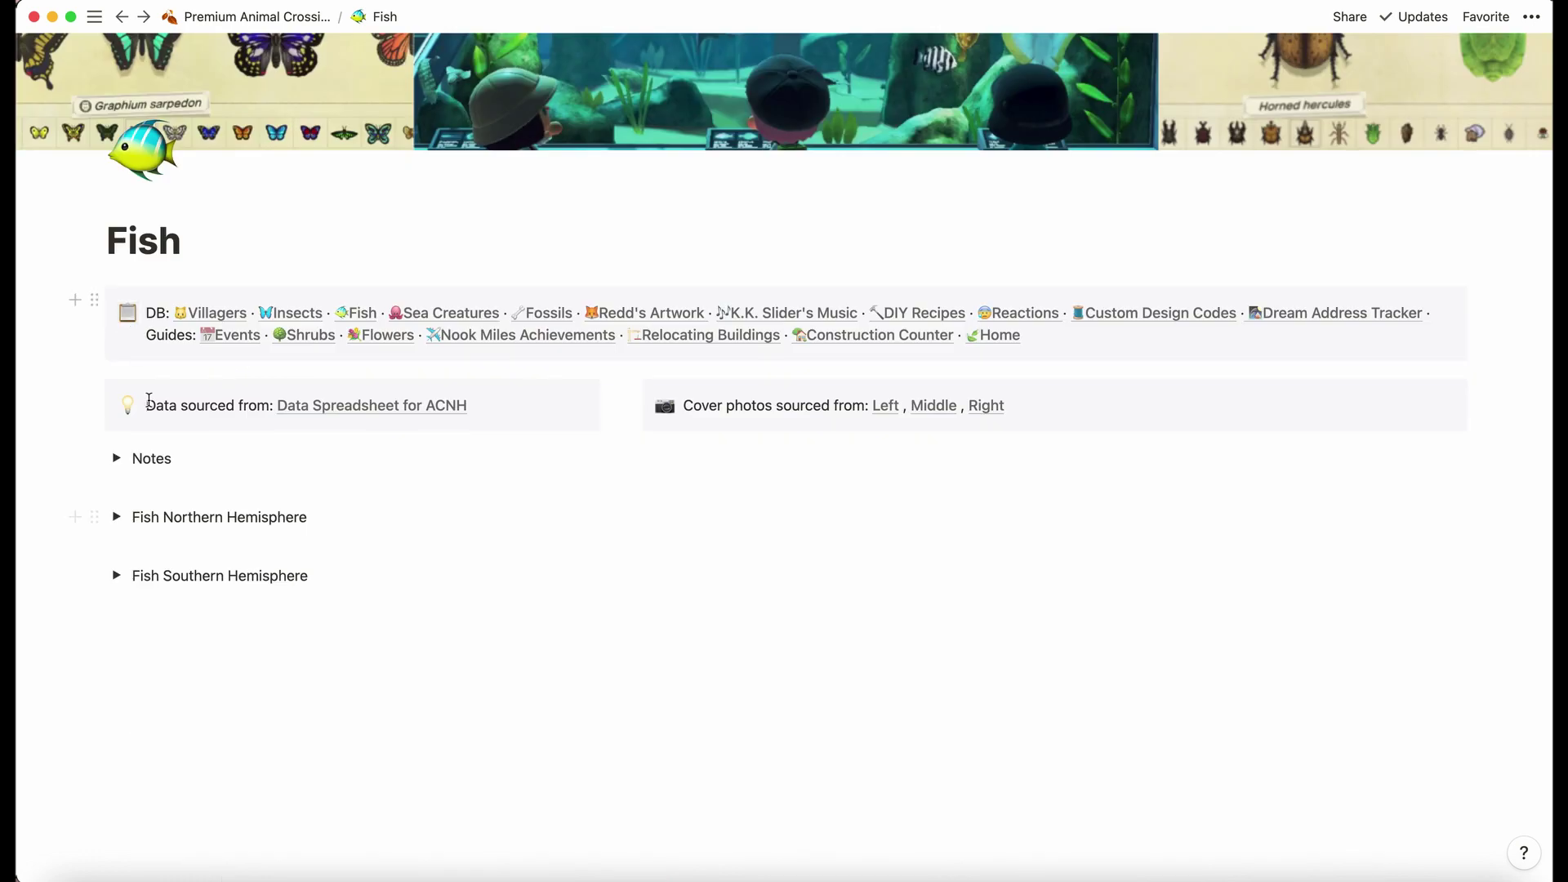
# Open Sea Creatures, expand Northern Hemisphere, and show Gallery All cards
pyautogui.click(481, 314)
pyautogui.click(118, 667)
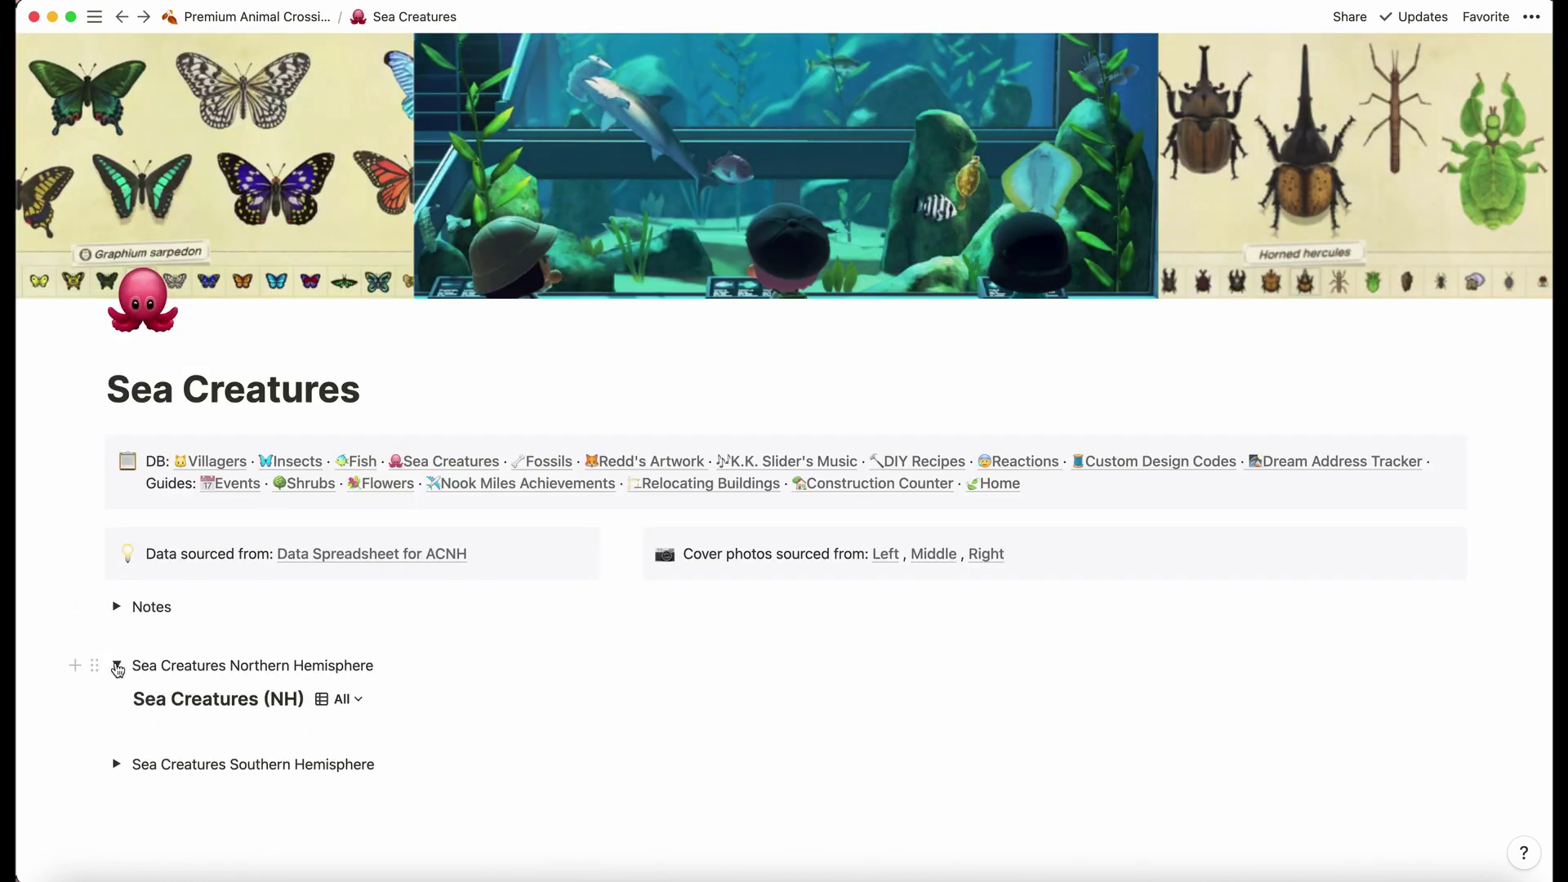
pyautogui.scroll(-3, 316, 477)
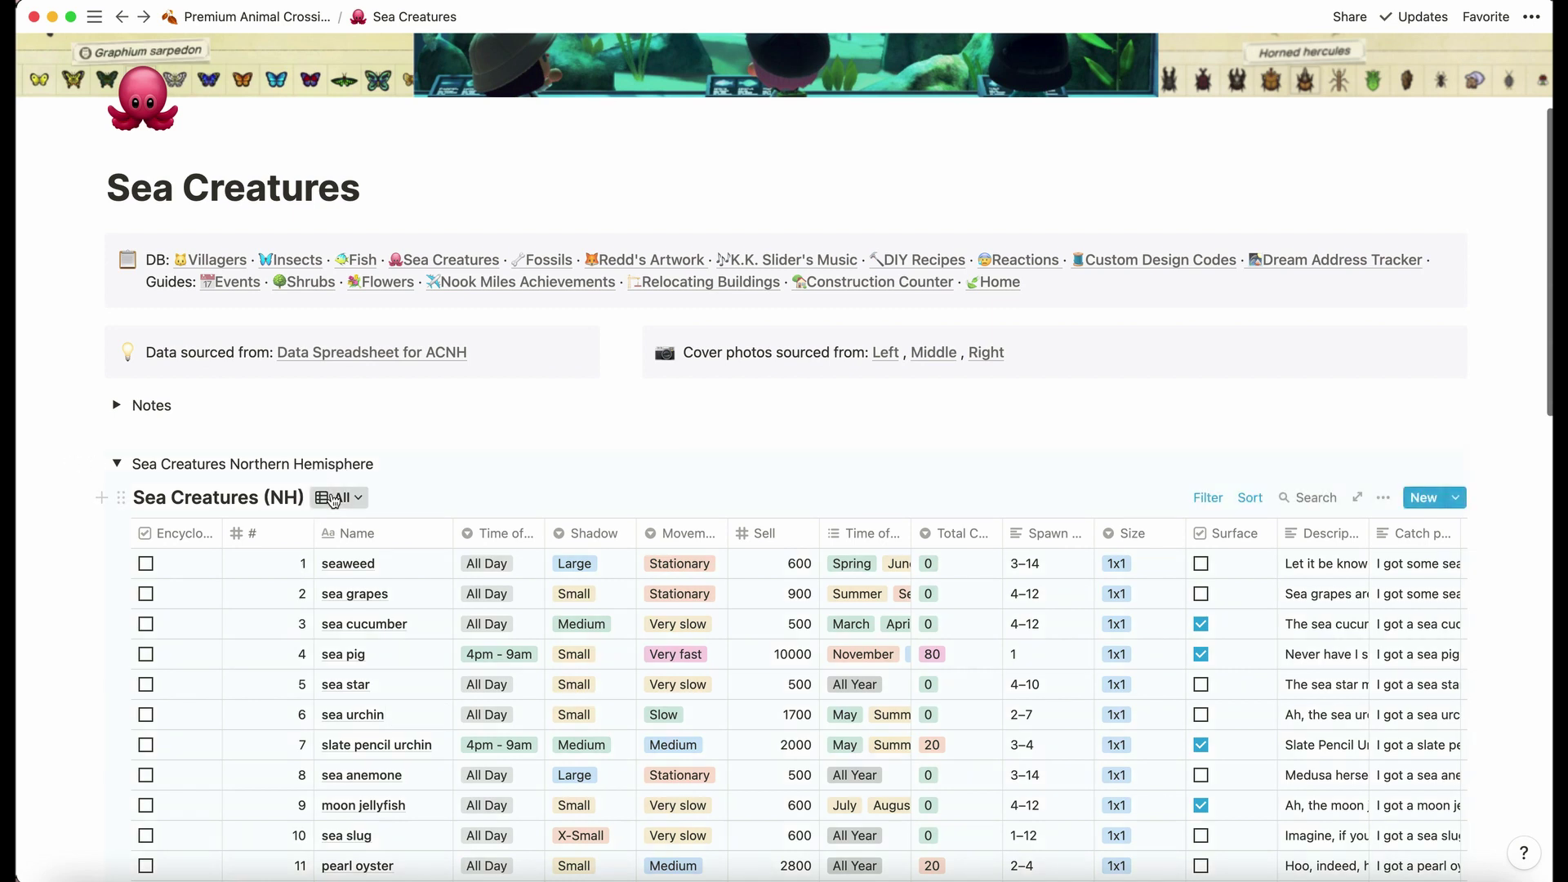
pyautogui.click(339, 498)
pyautogui.click(319, 116)
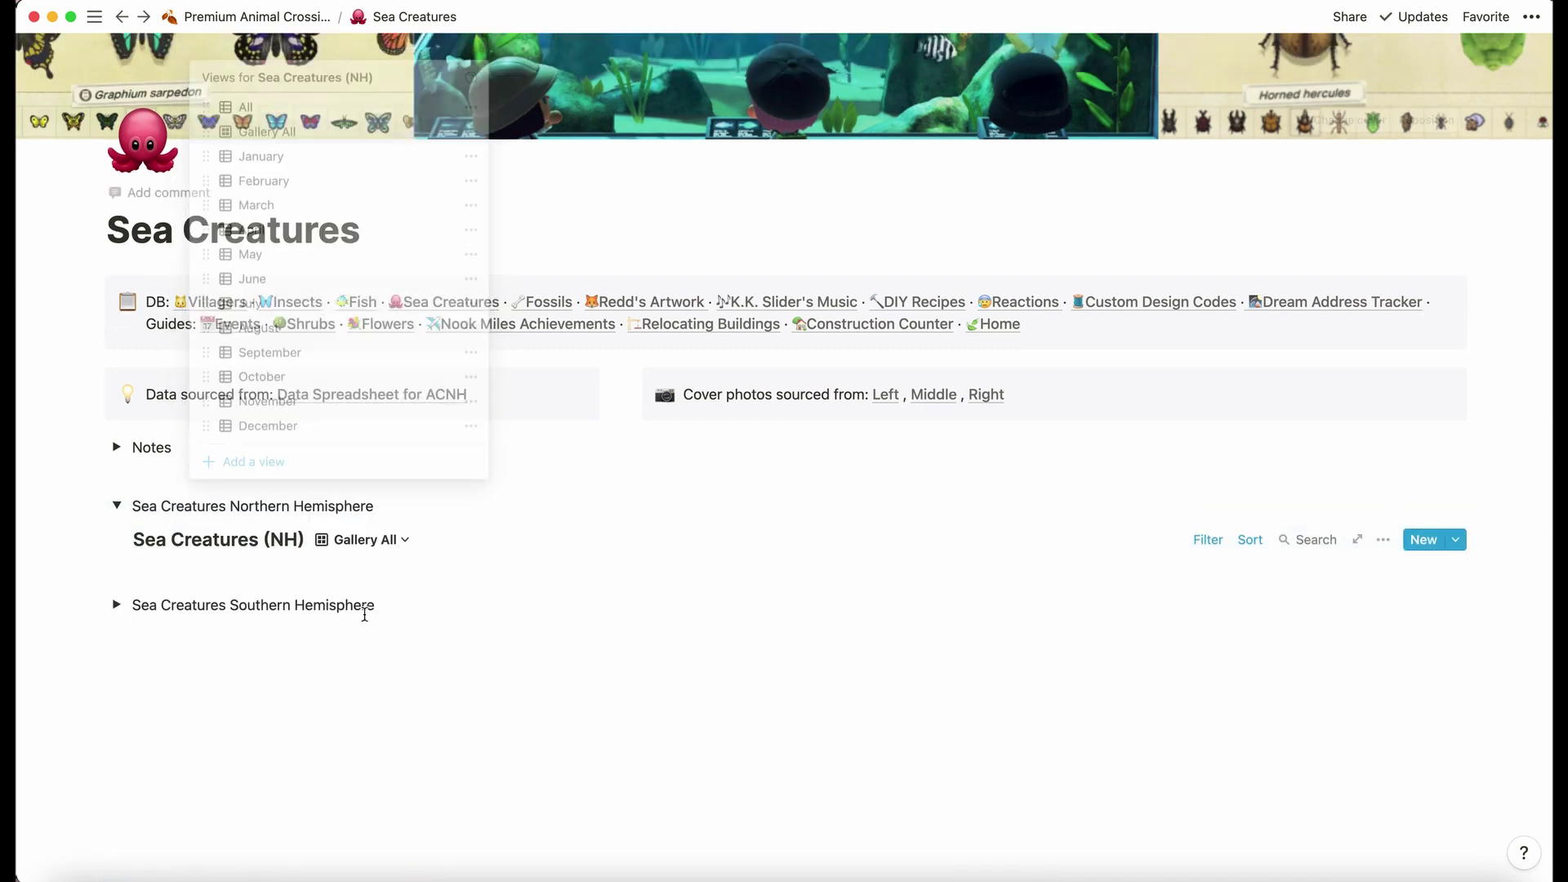
pyautogui.scroll(-5, 357, 617)
pyautogui.scroll(-7, 357, 621)
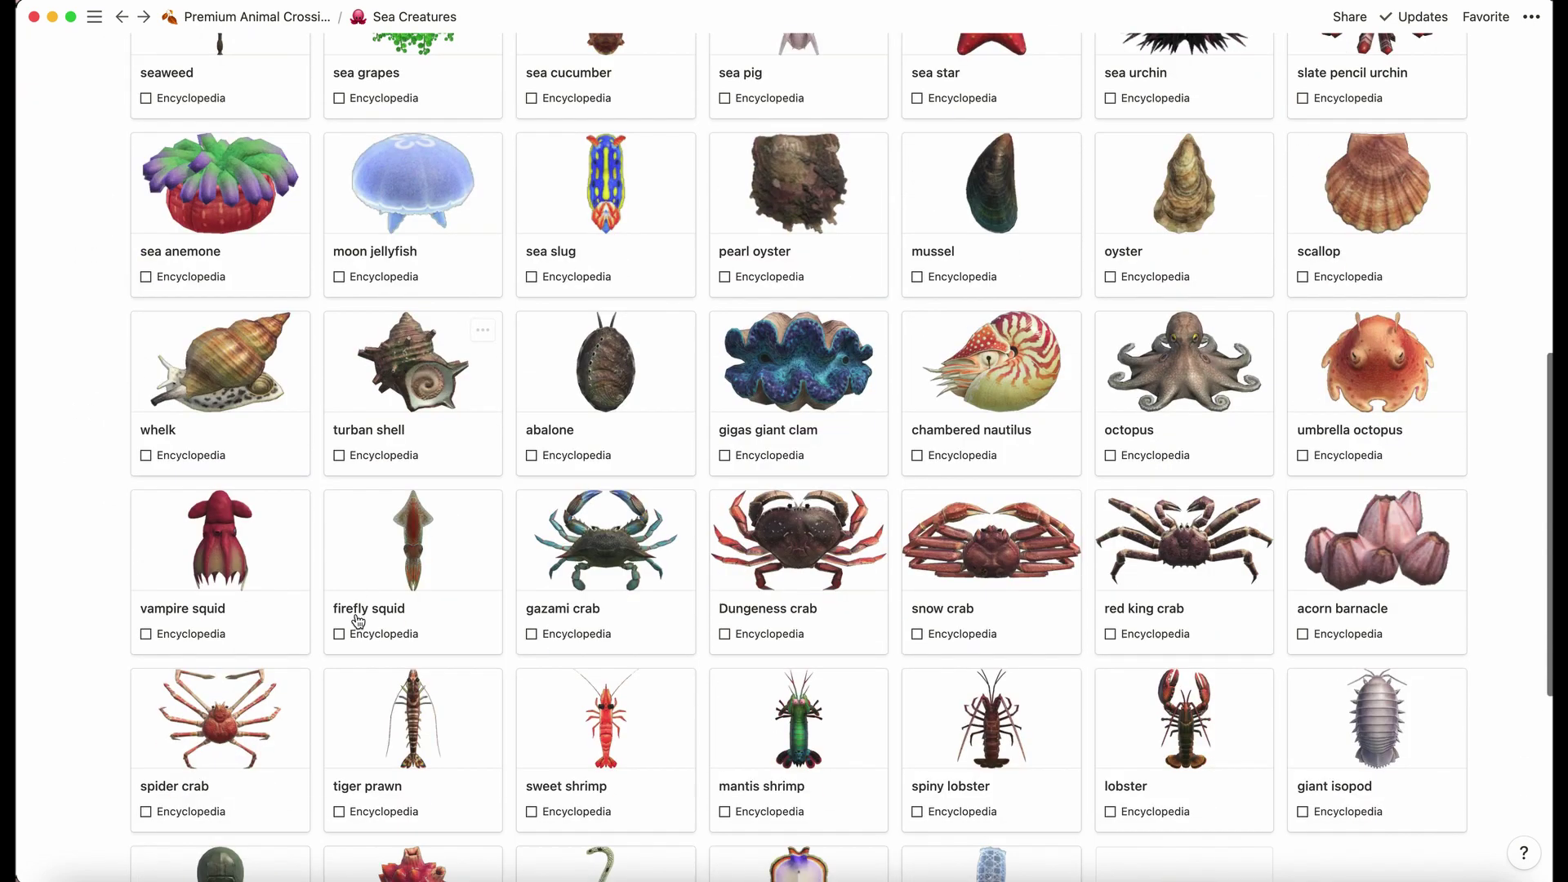
pyautogui.scroll(6, 357, 621)
pyautogui.scroll(5, 357, 621)
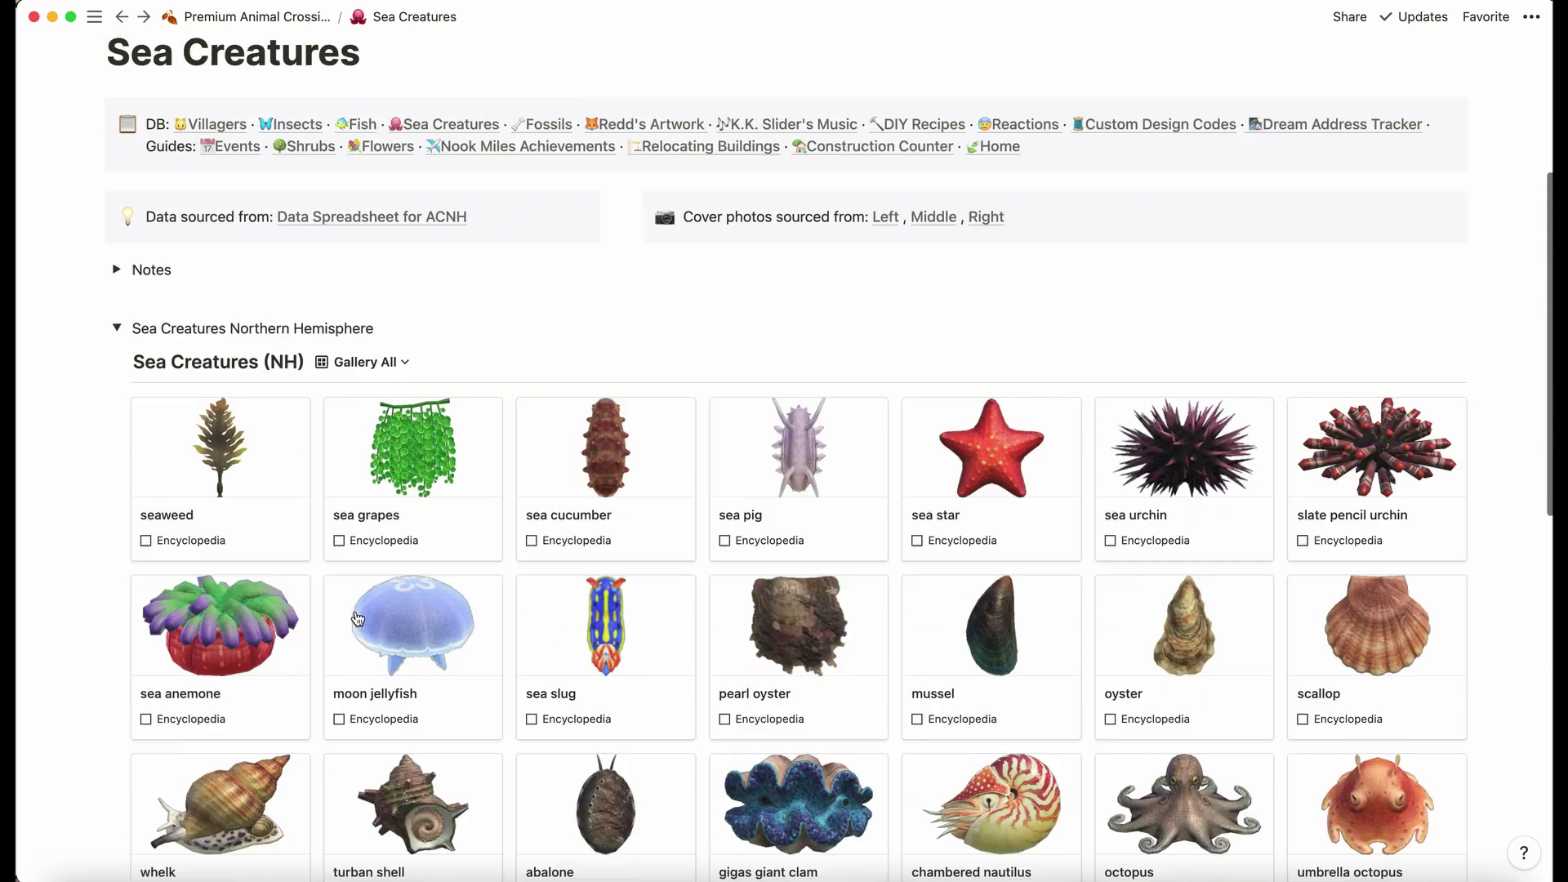
# Return Sea Creatures (NH) to All, collapse the section, and open the Fossil Database
pyautogui.click(331, 362)
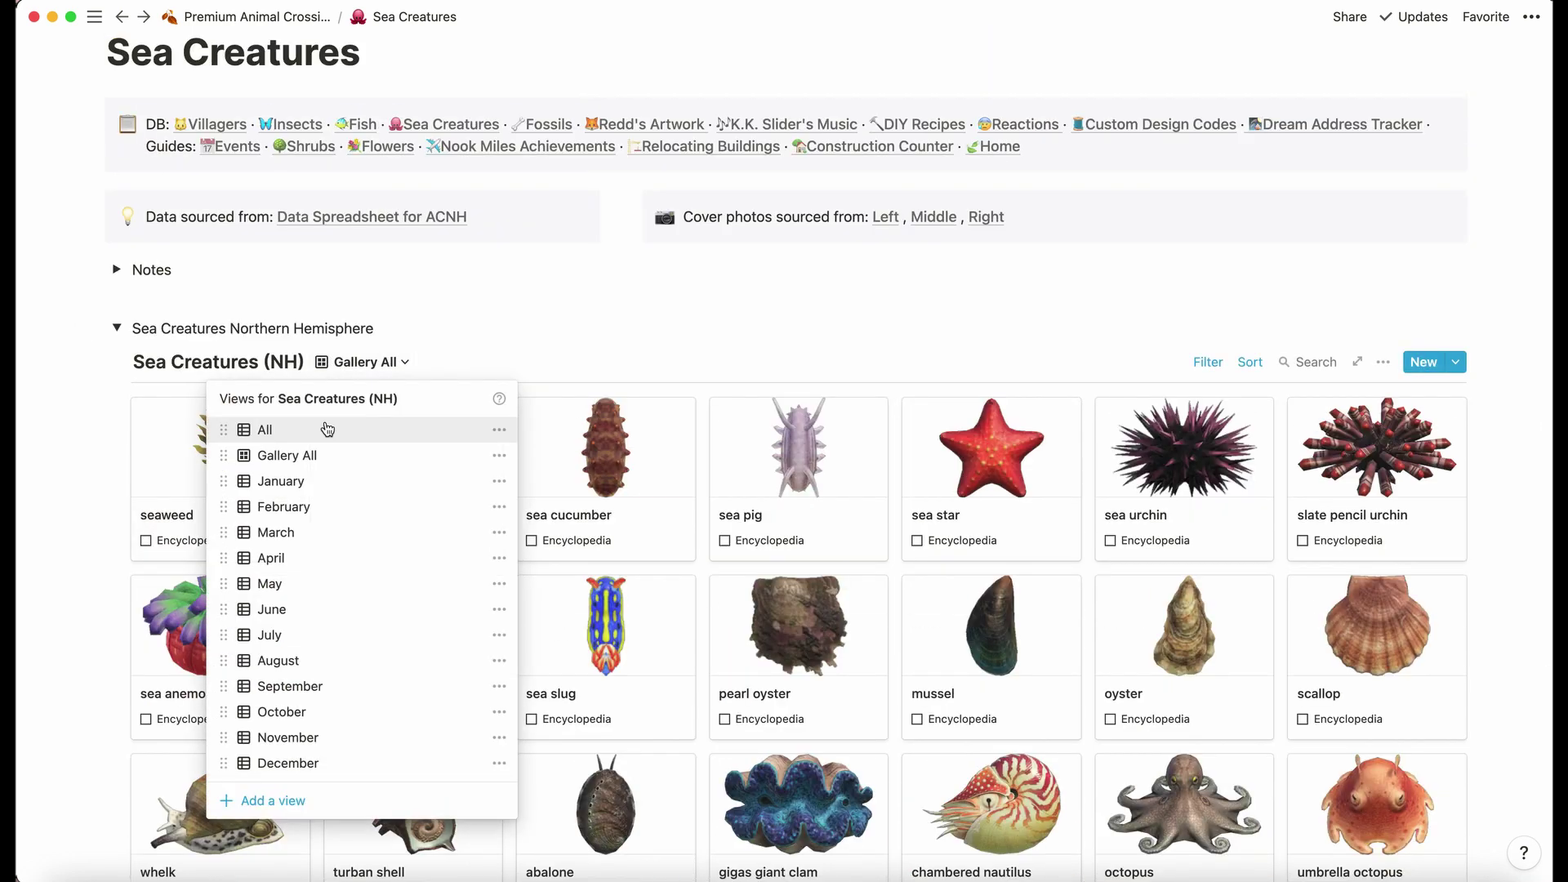
pyautogui.click(269, 428)
pyautogui.click(116, 328)
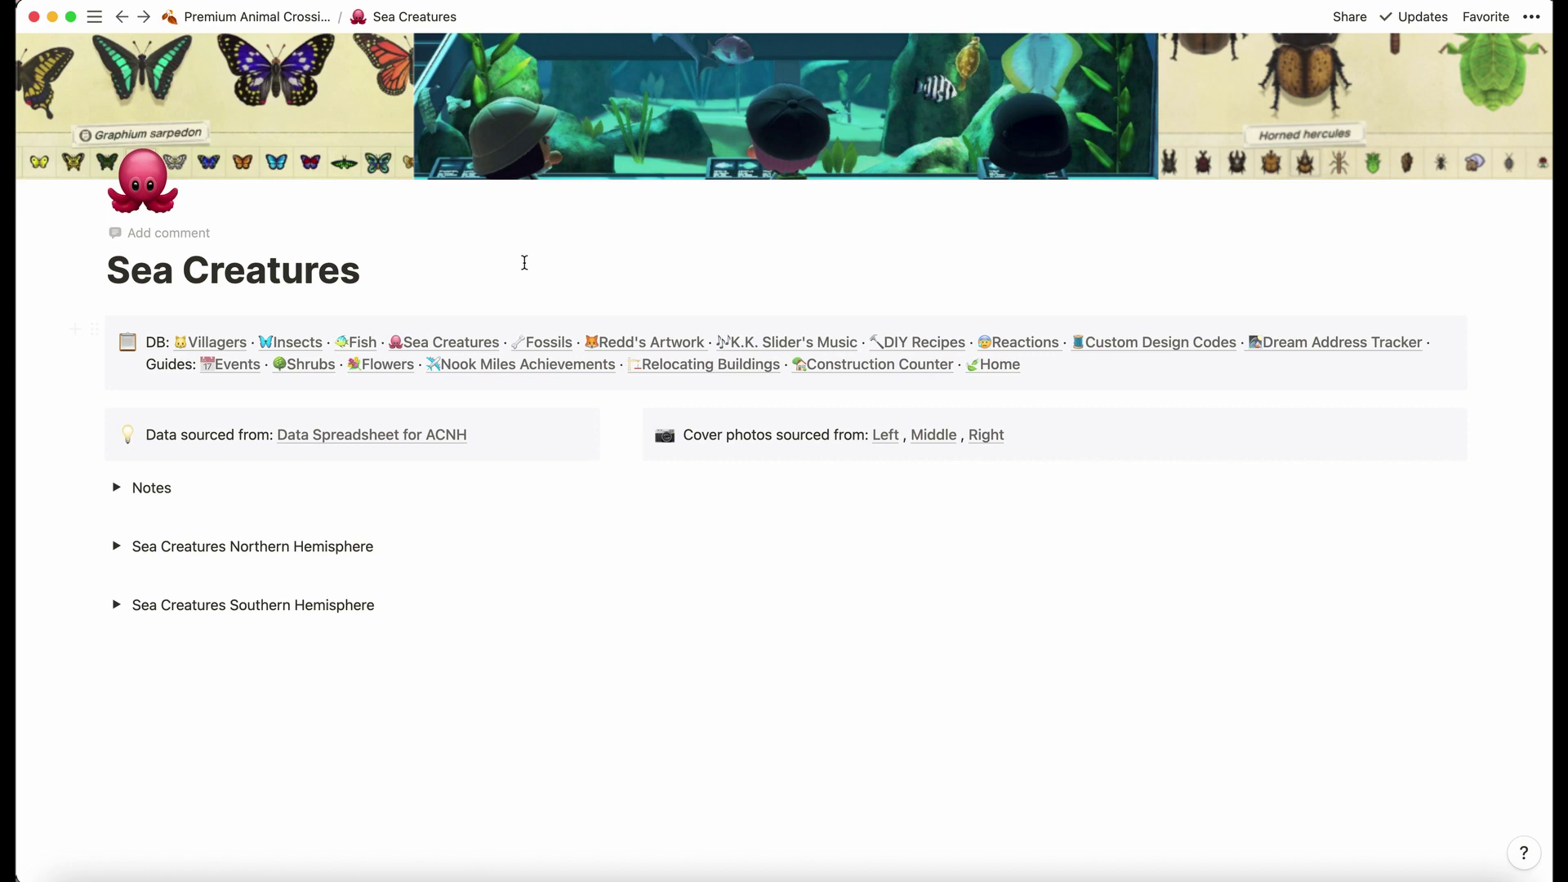
pyautogui.click(558, 343)
# Show the fossils as Gallery All cards
pyautogui.scroll(-5, 586, 650)
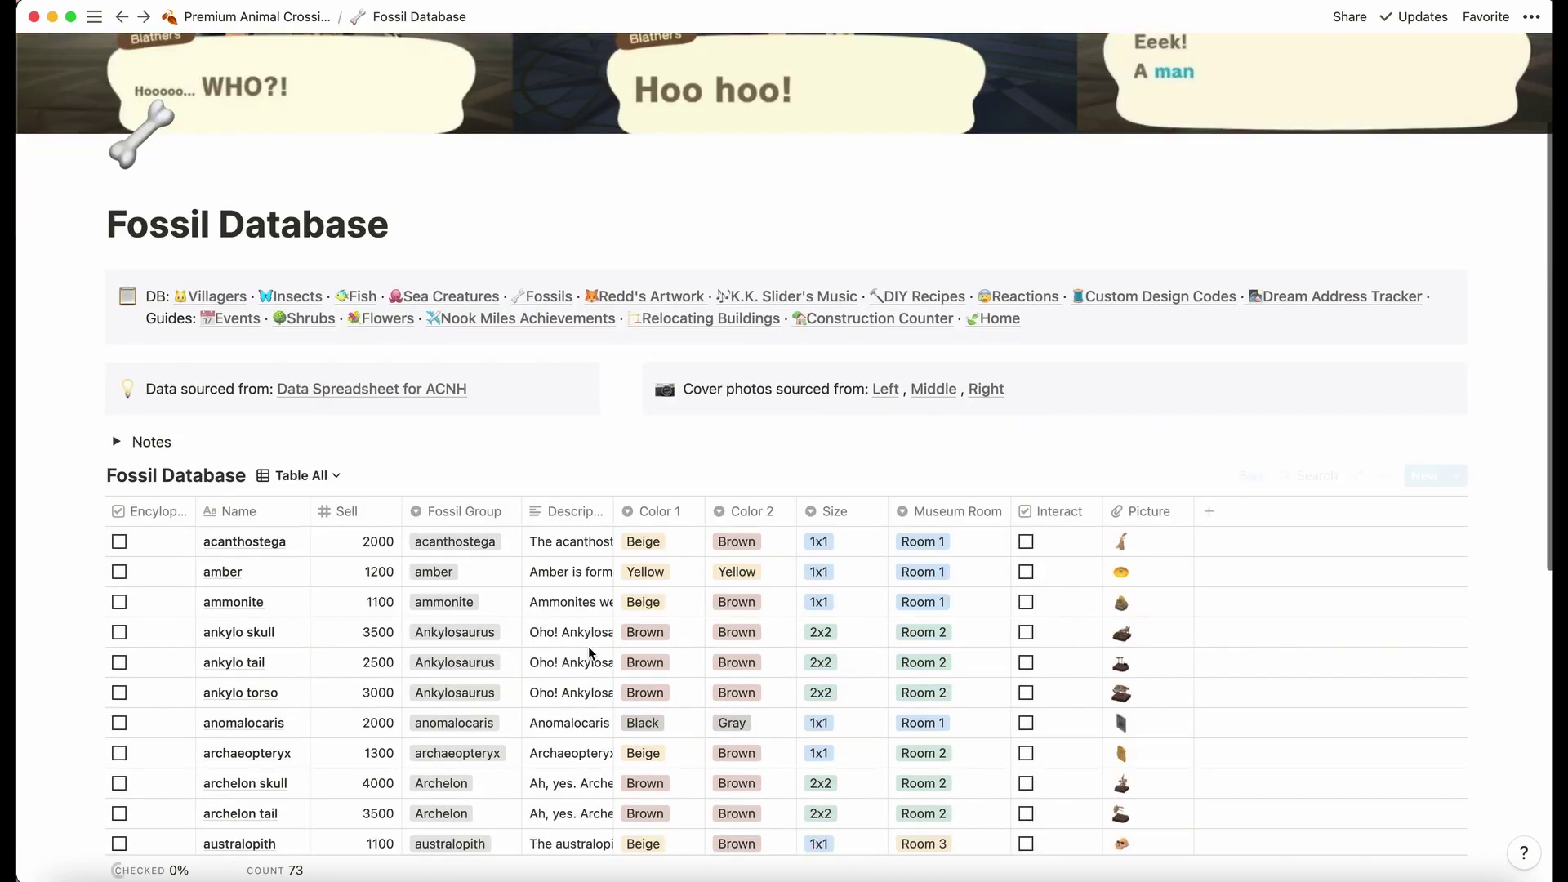
pyautogui.click(308, 309)
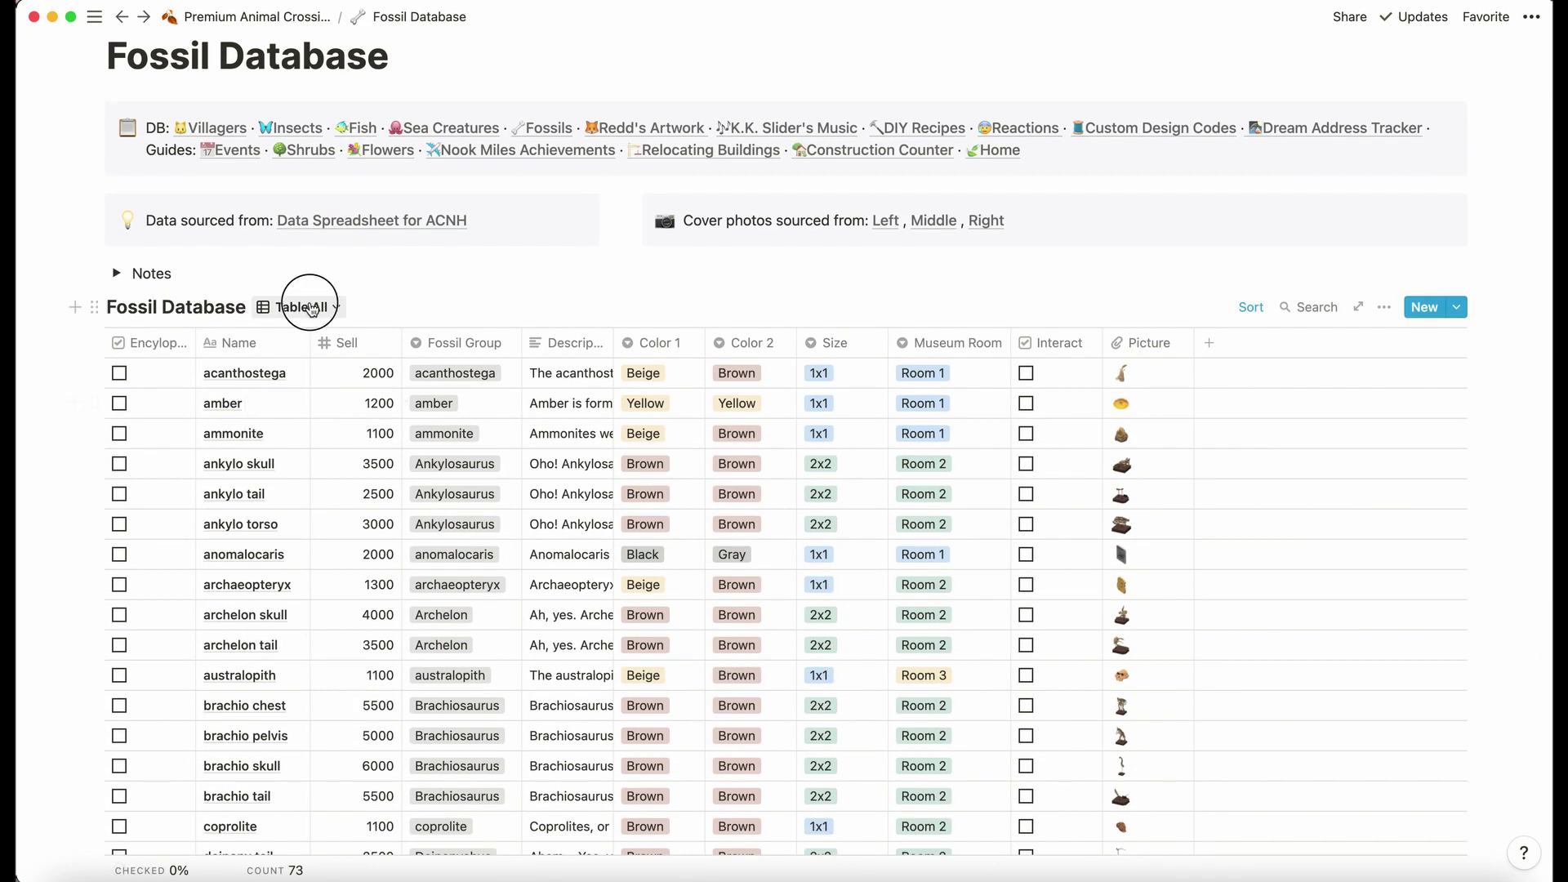
pyautogui.click(301, 401)
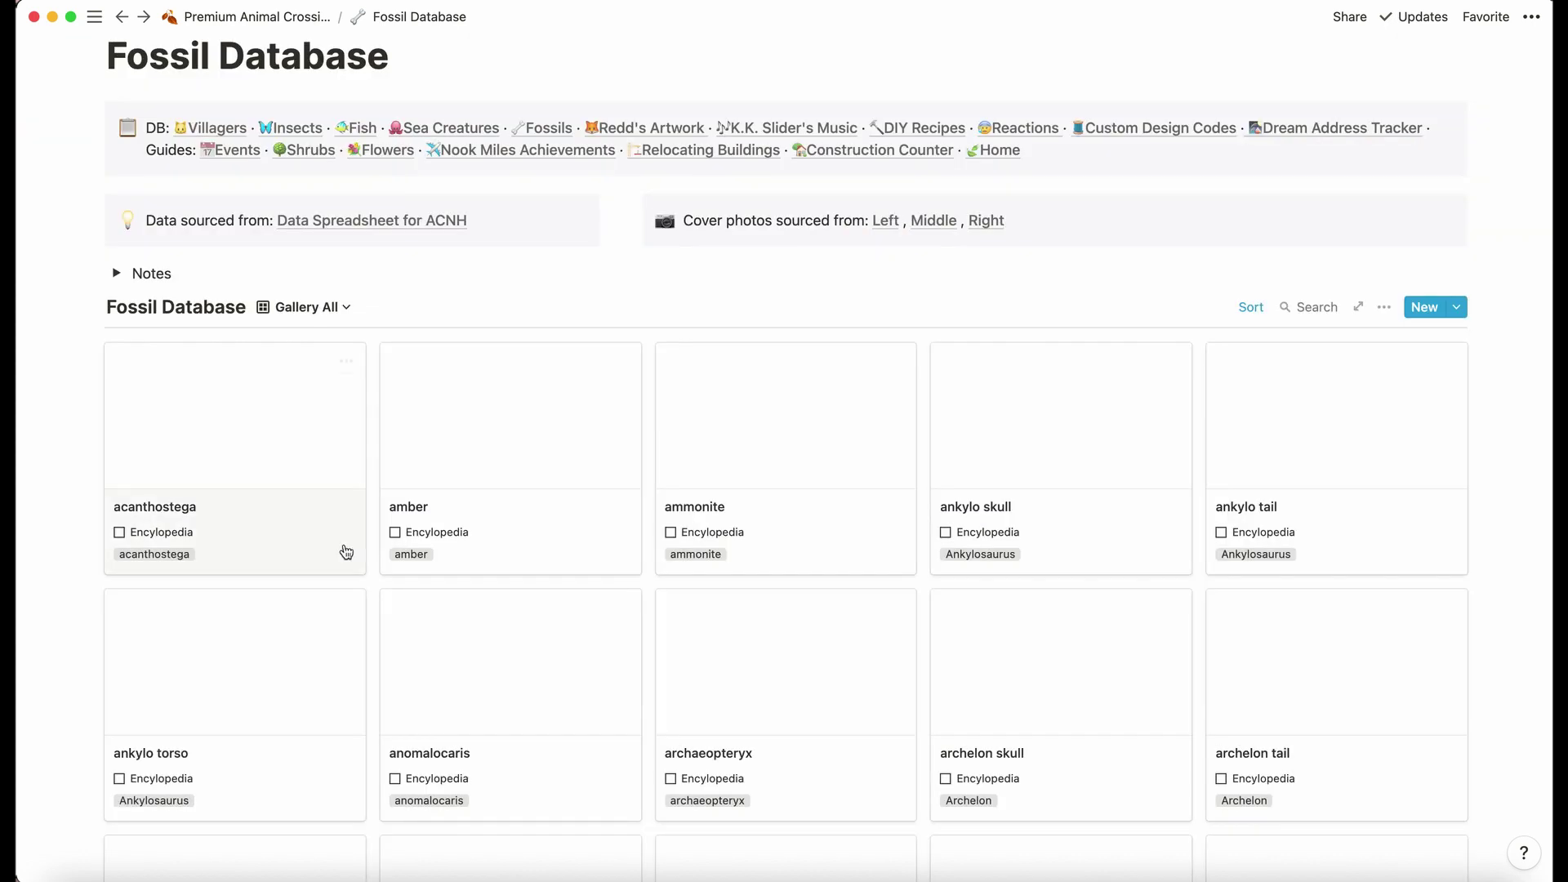
pyautogui.scroll(-10, 346, 553)
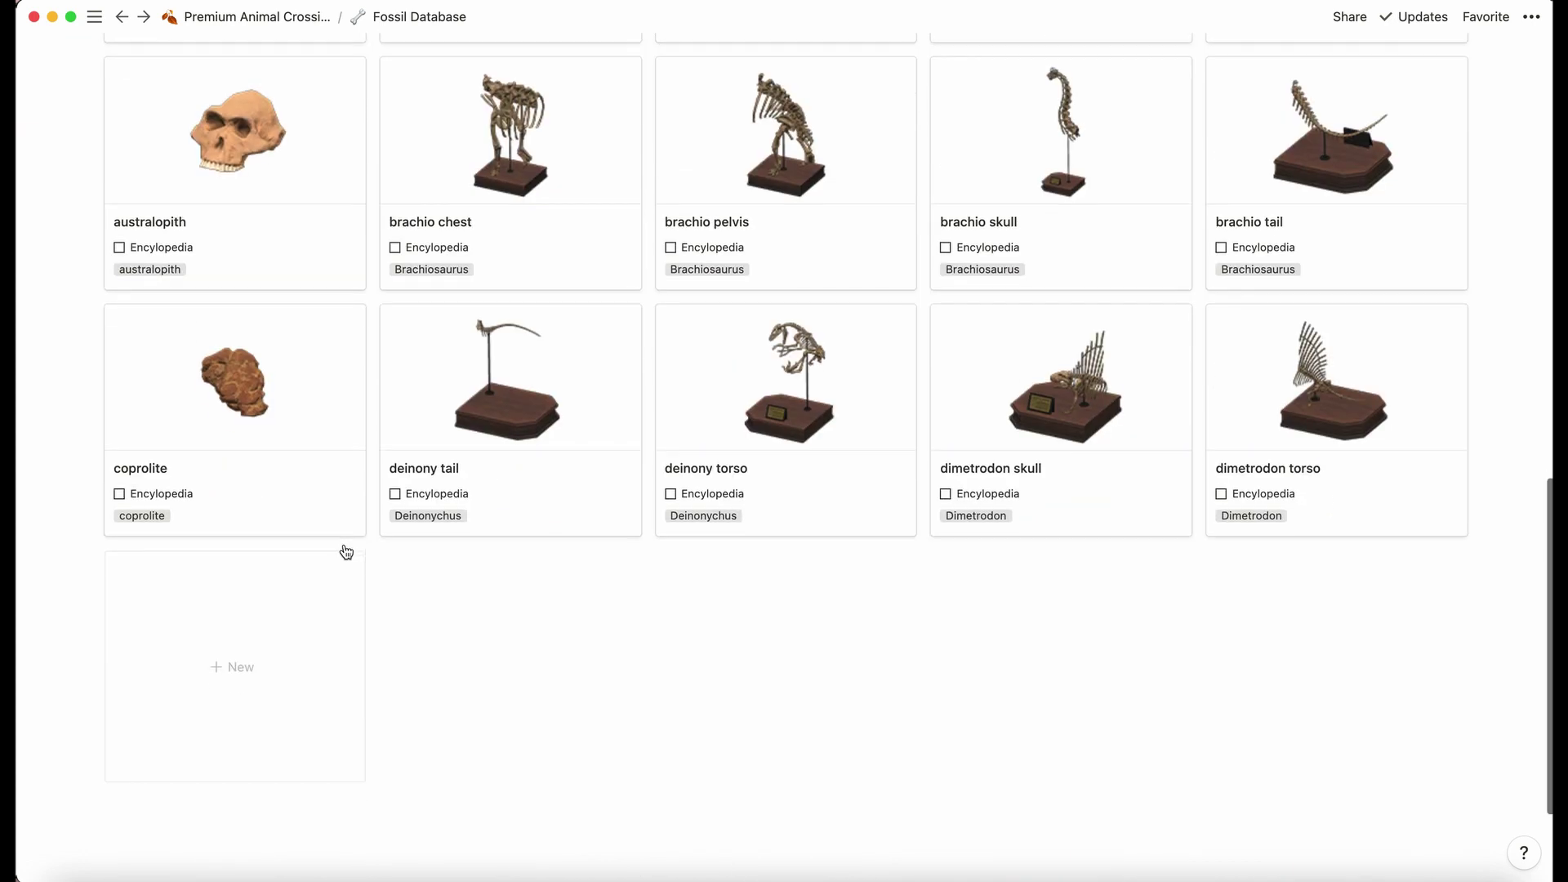
pyautogui.scroll(-15, 392, 608)
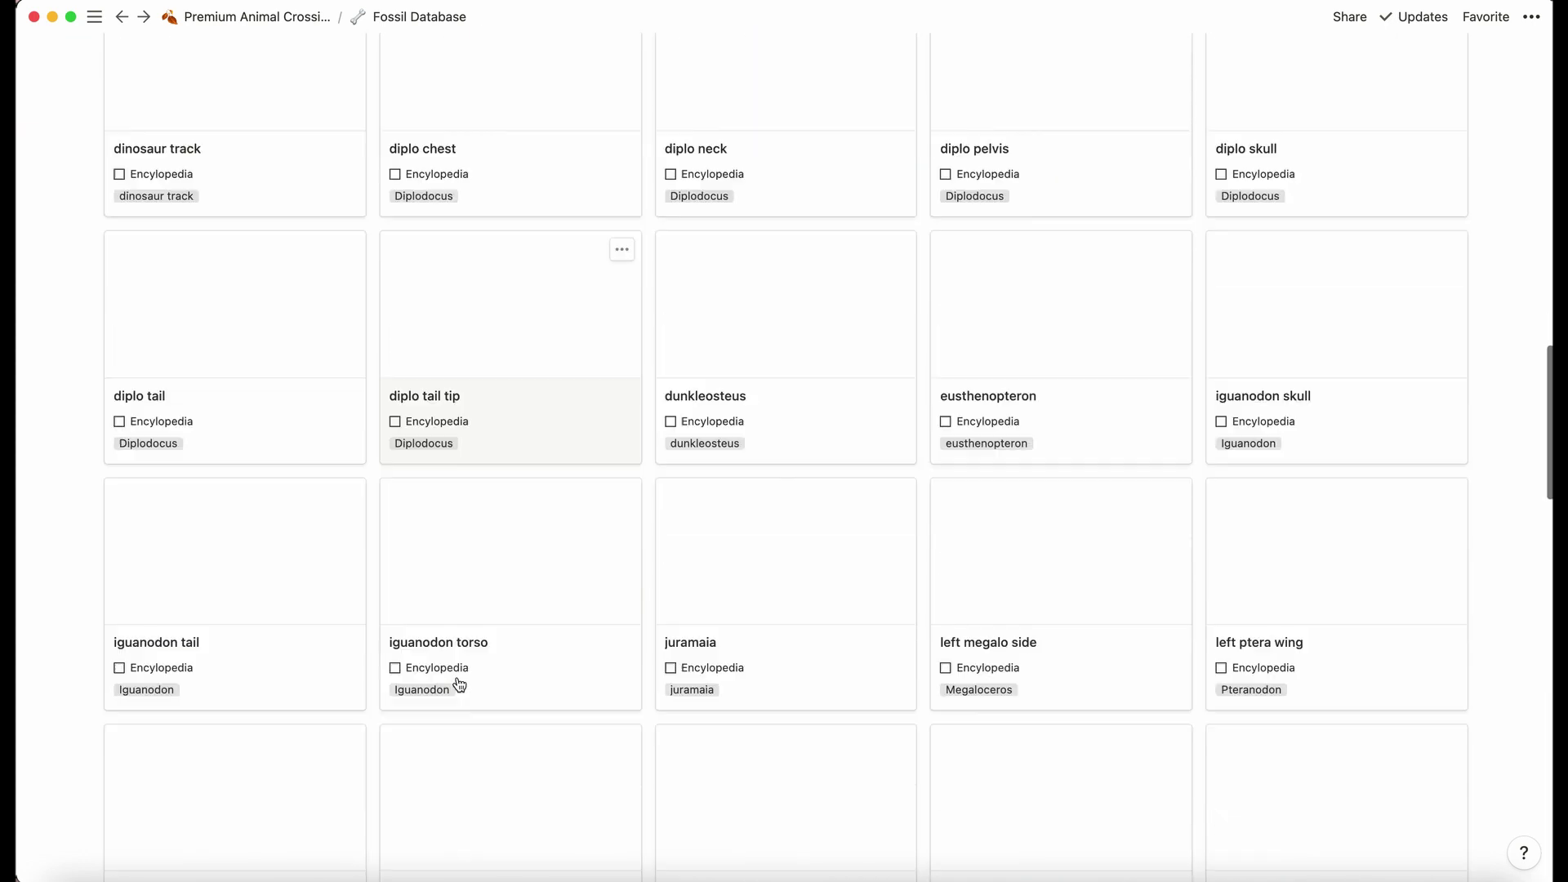
pyautogui.scroll(-5, 460, 684)
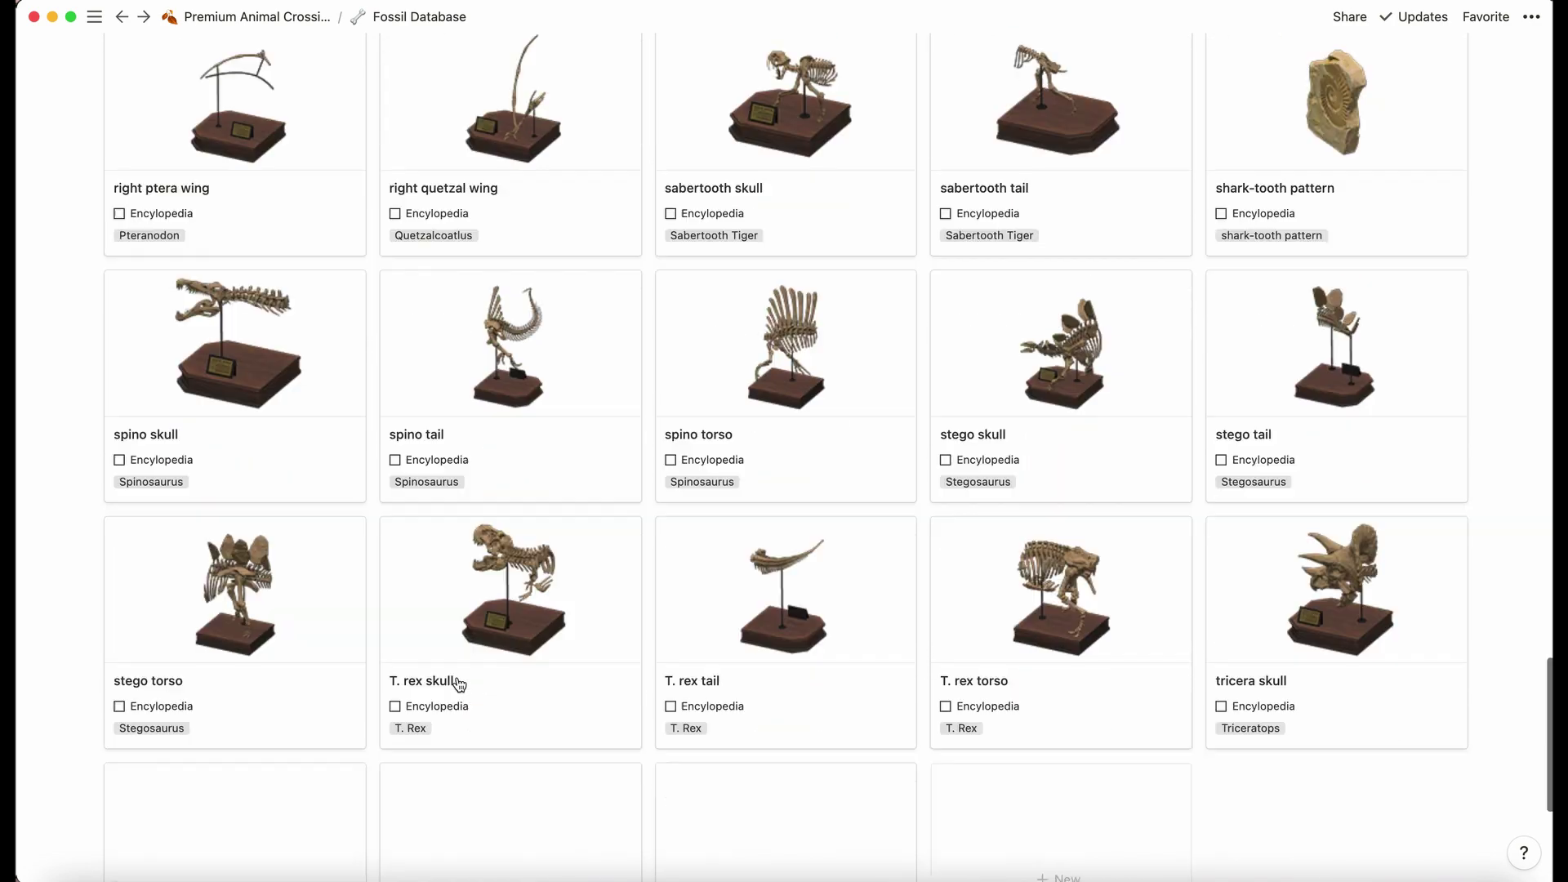
pyautogui.scroll(10, 460, 685)
pyautogui.scroll(15, 460, 685)
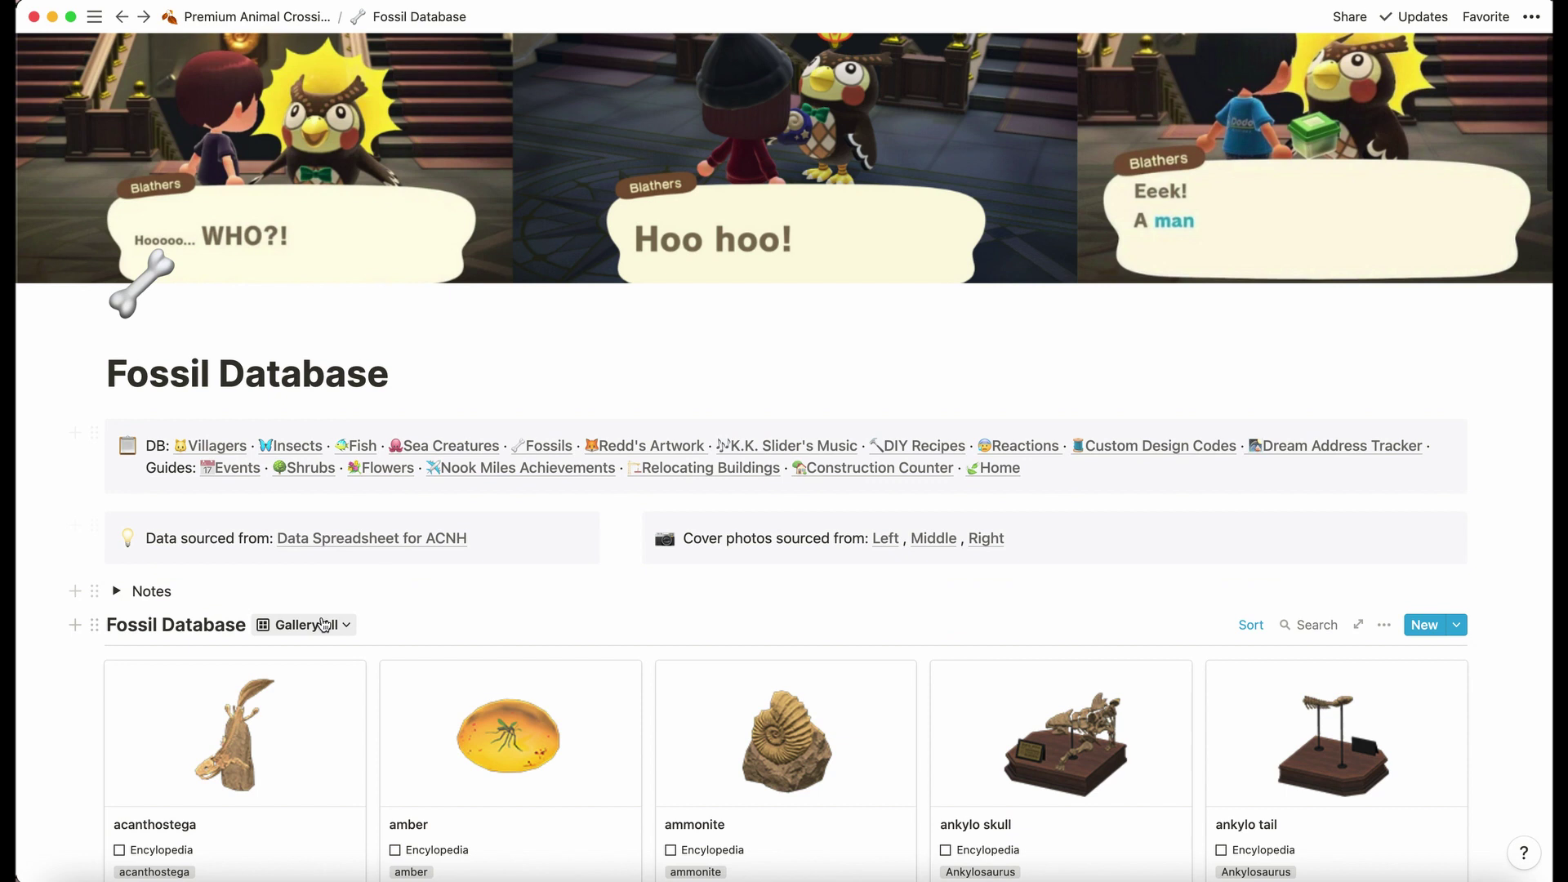
# Switch the Fossil Database back to the Table All view
pyautogui.click(325, 625)
pyautogui.click(301, 699)
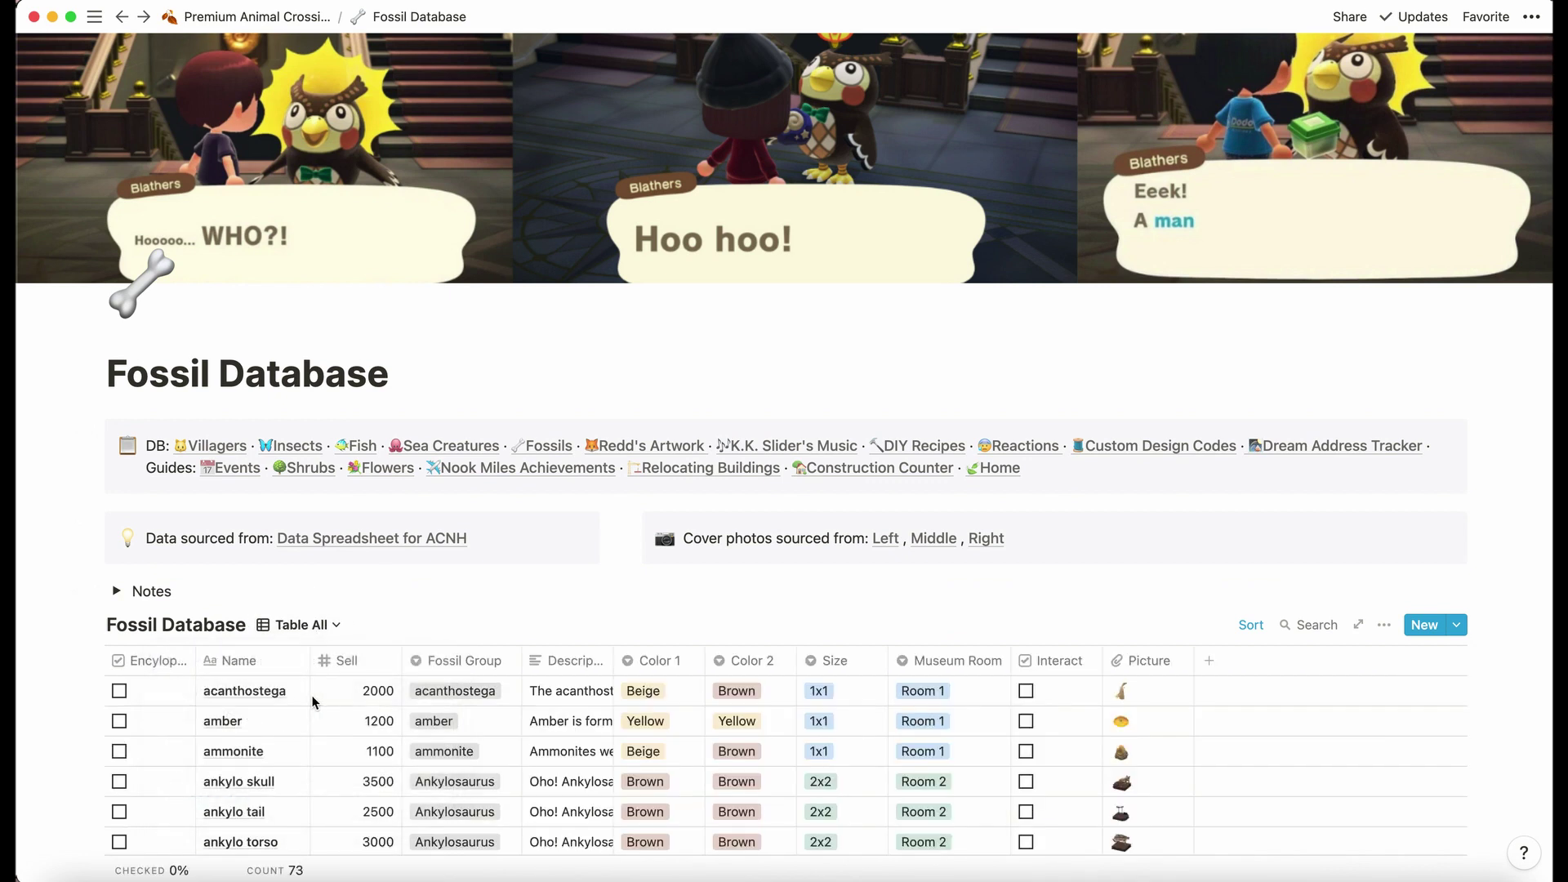
pyautogui.scroll(-5, 313, 702)
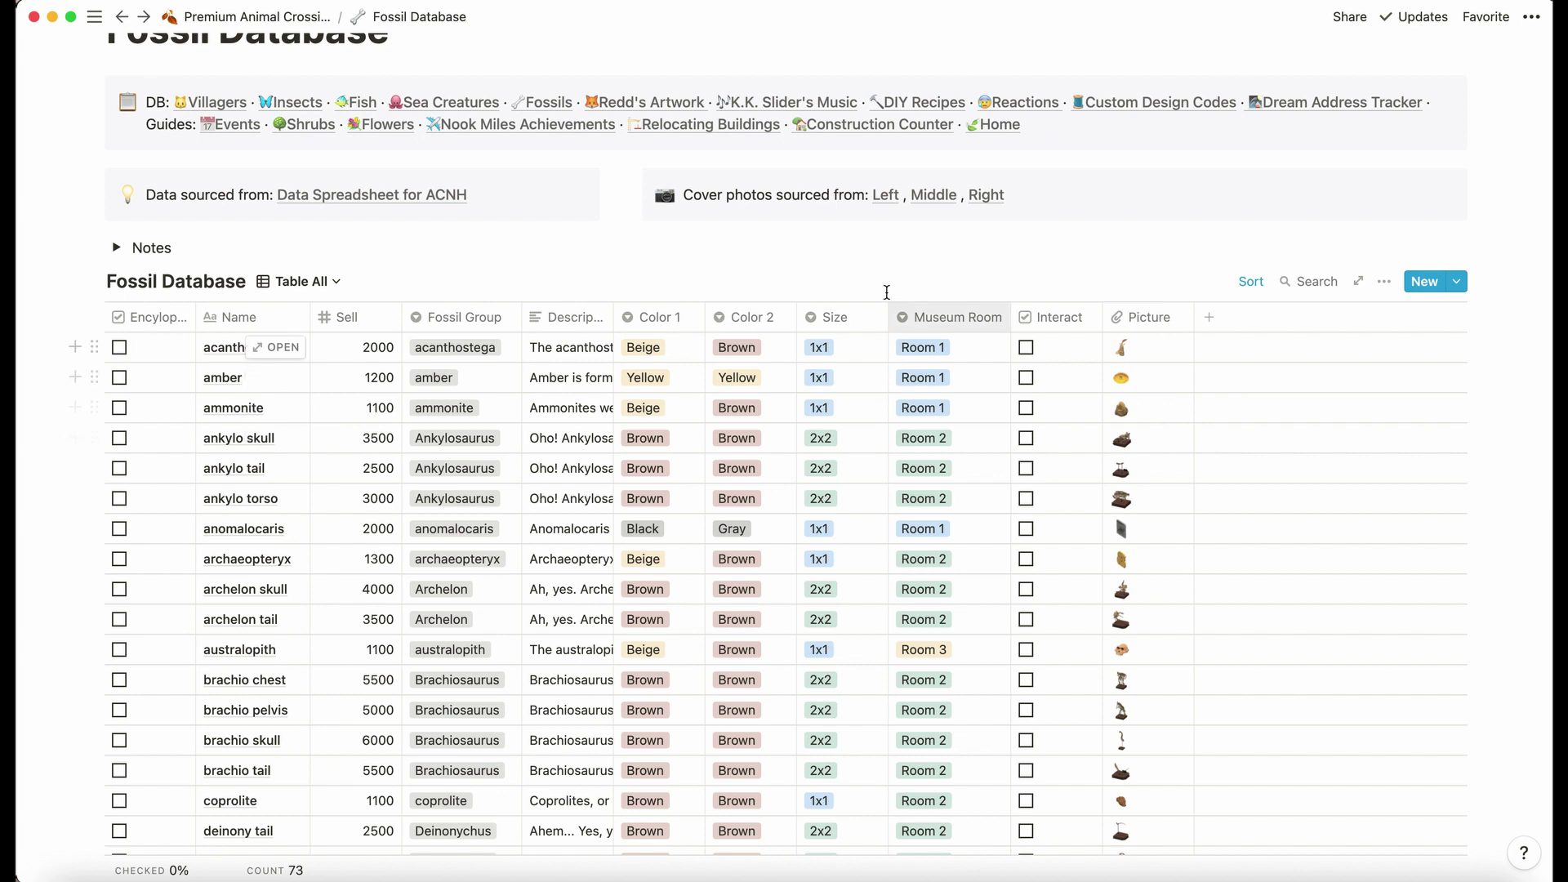
# Browse the Fossil Database's saved views, keeping Table All
pyautogui.click(301, 281)
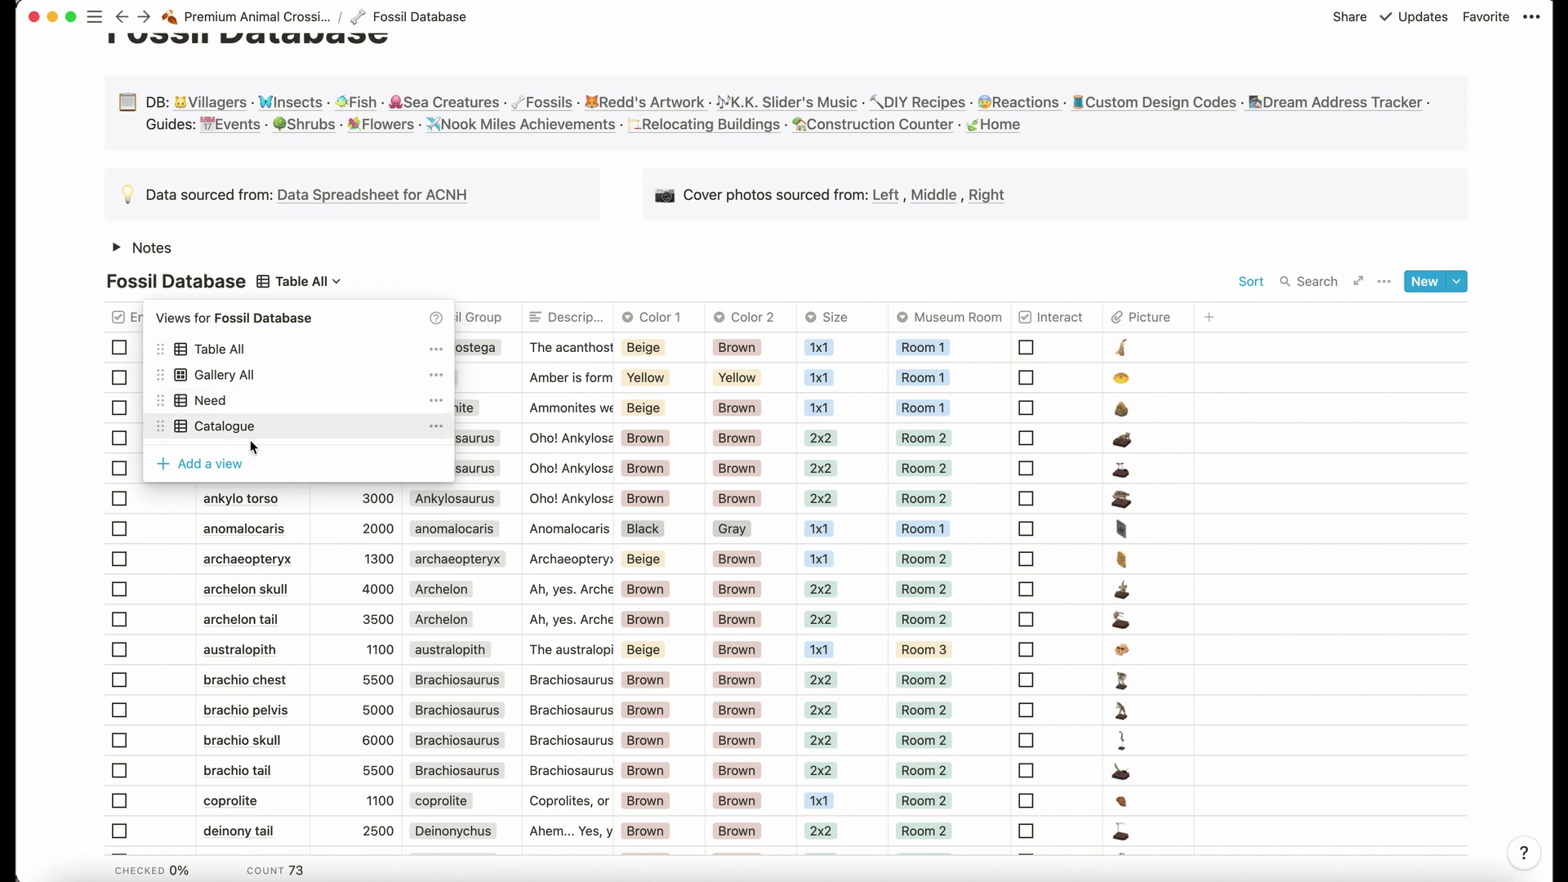
pyautogui.click(286, 279)
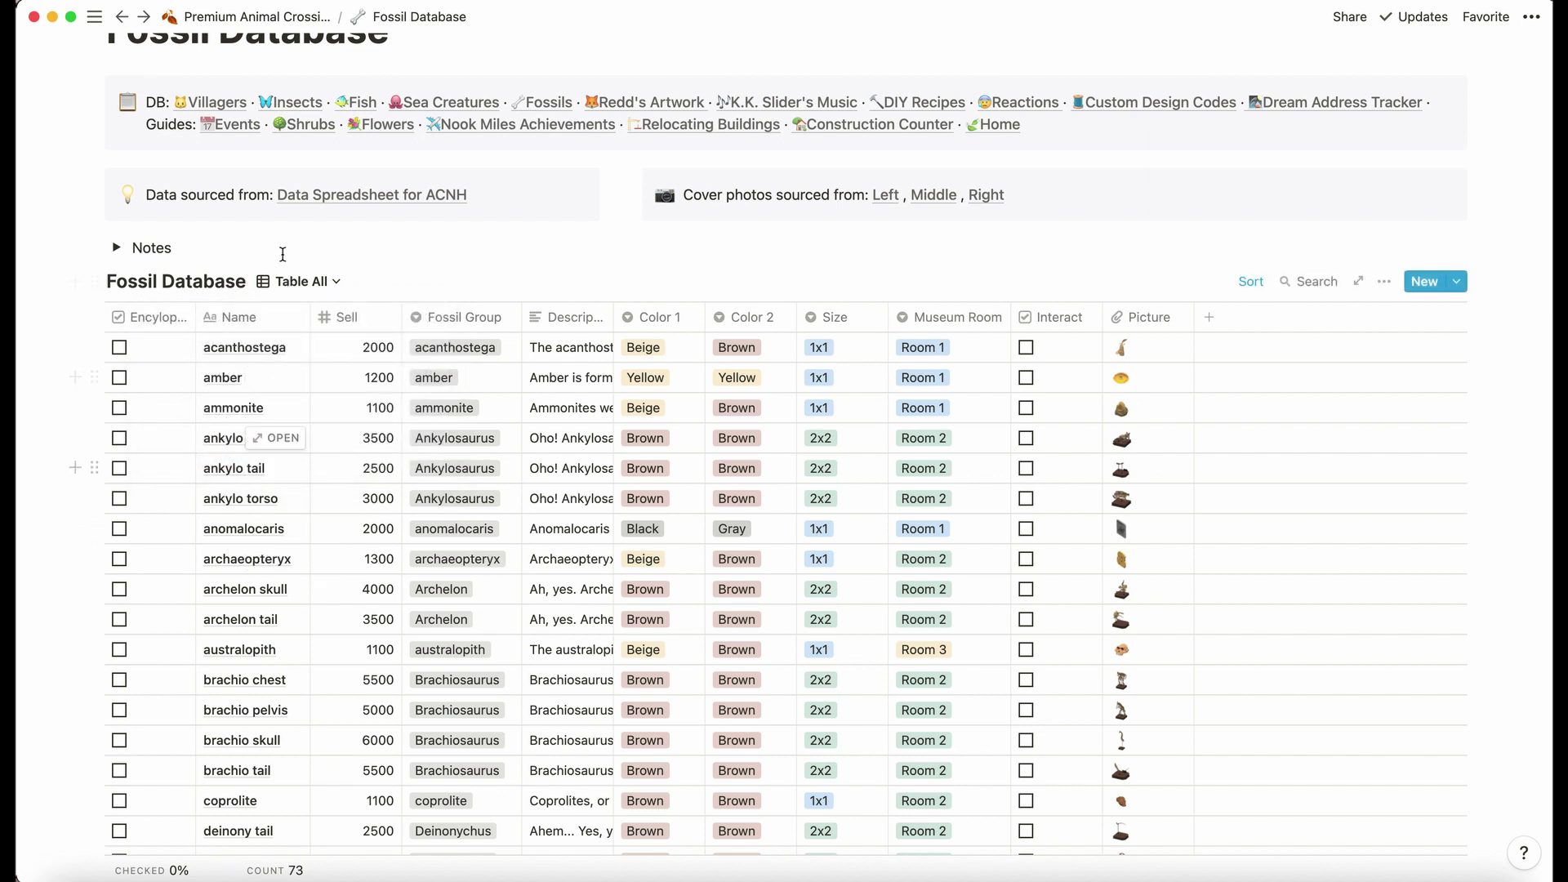
pyautogui.click(299, 281)
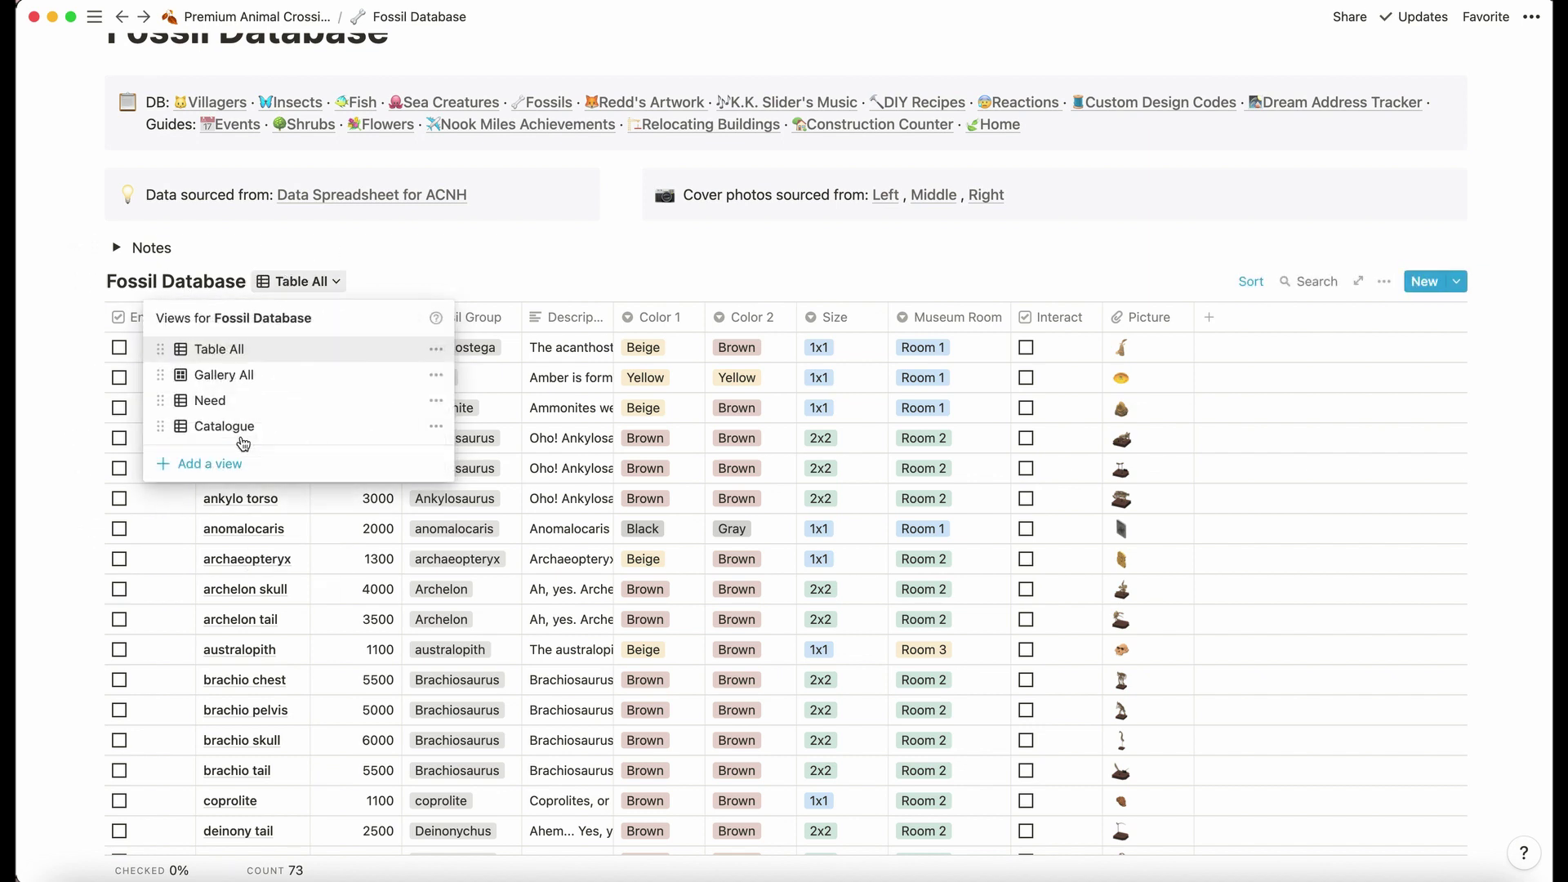
pyautogui.click(303, 281)
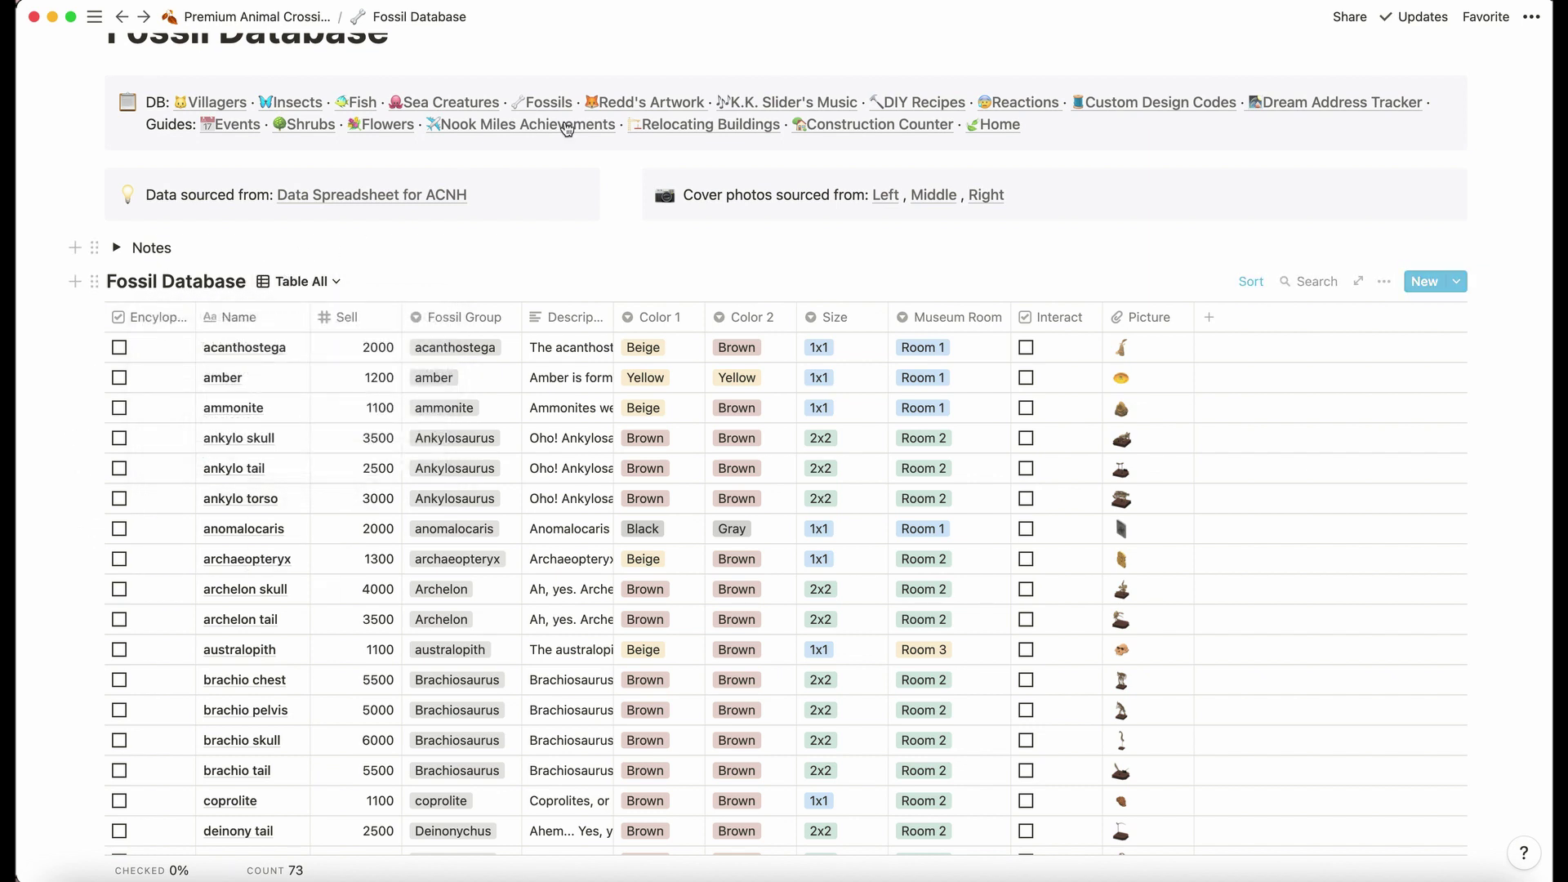
# Open Redd's Artwork Database and browse its All Paintings gallery of Forgery and Genuine cards
pyautogui.click(660, 104)
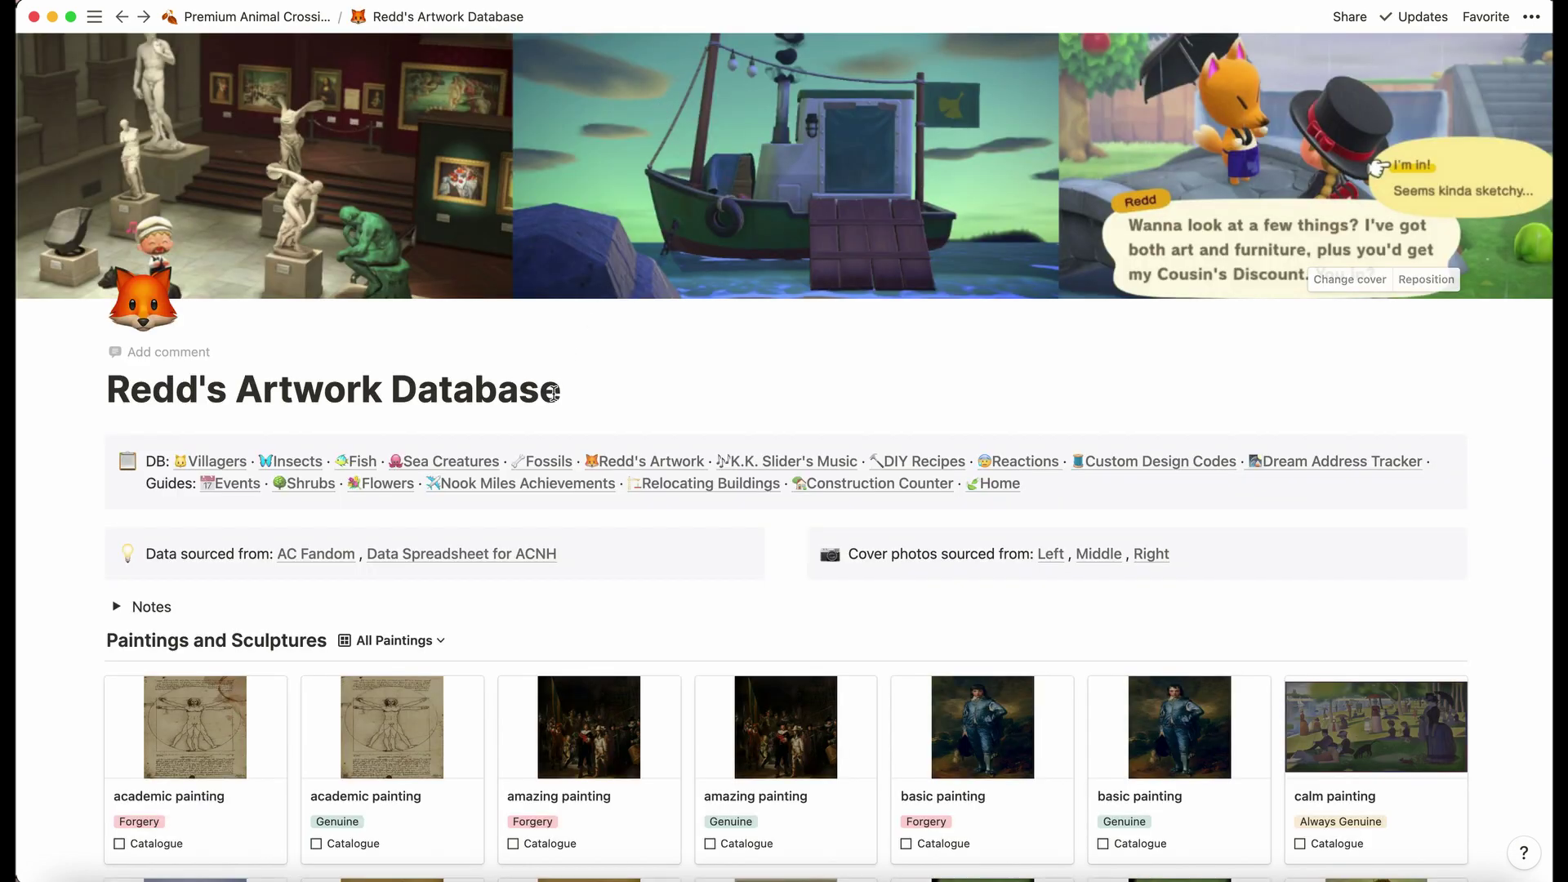
pyautogui.scroll(-5, 549, 591)
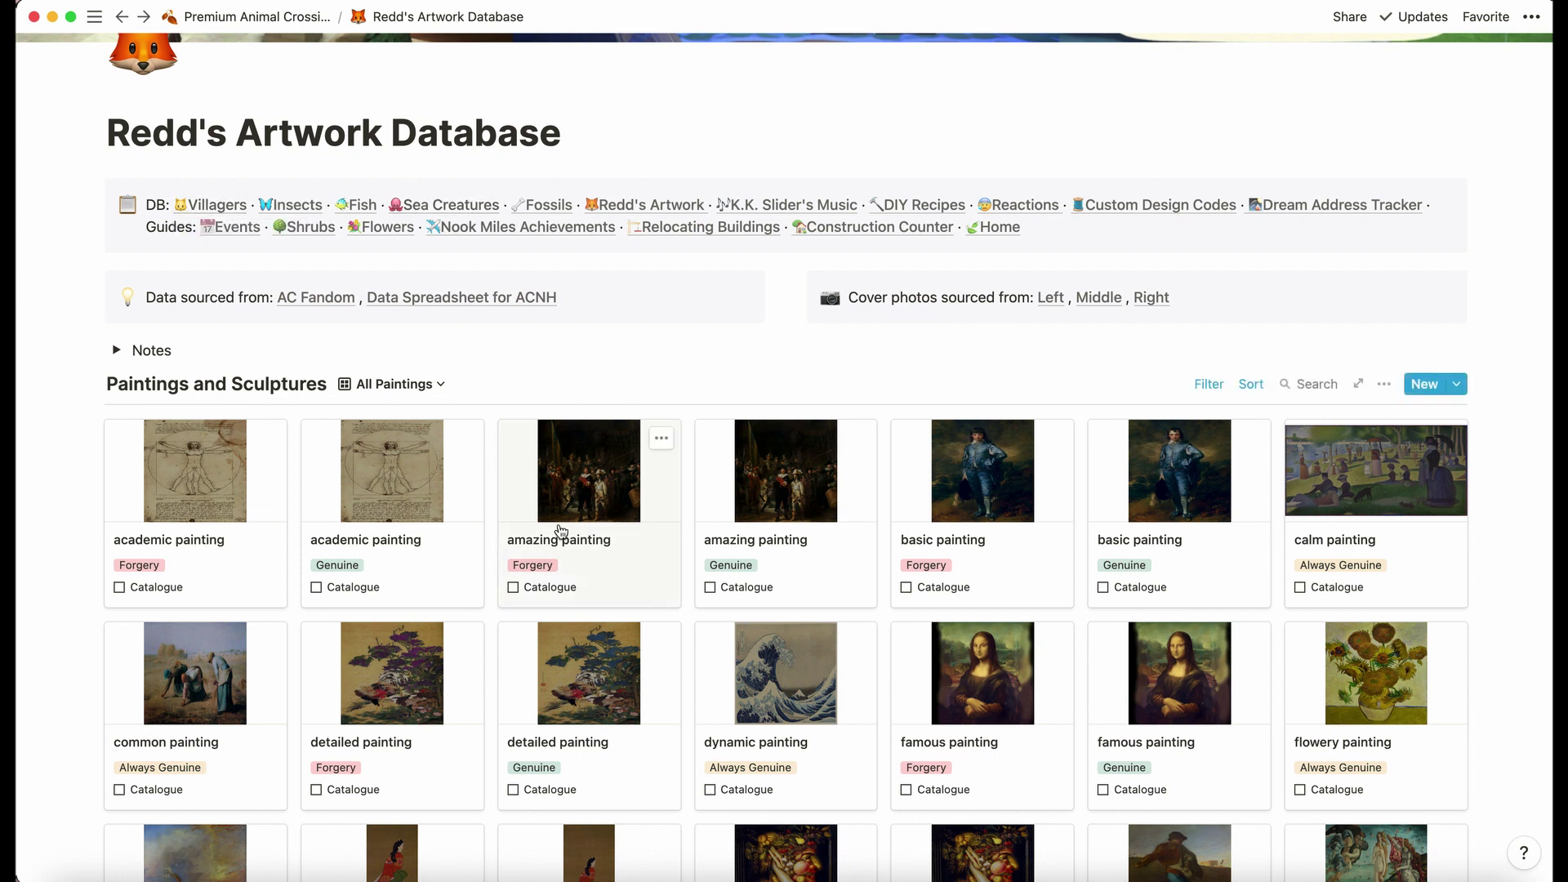
pyautogui.scroll(-3, 517, 549)
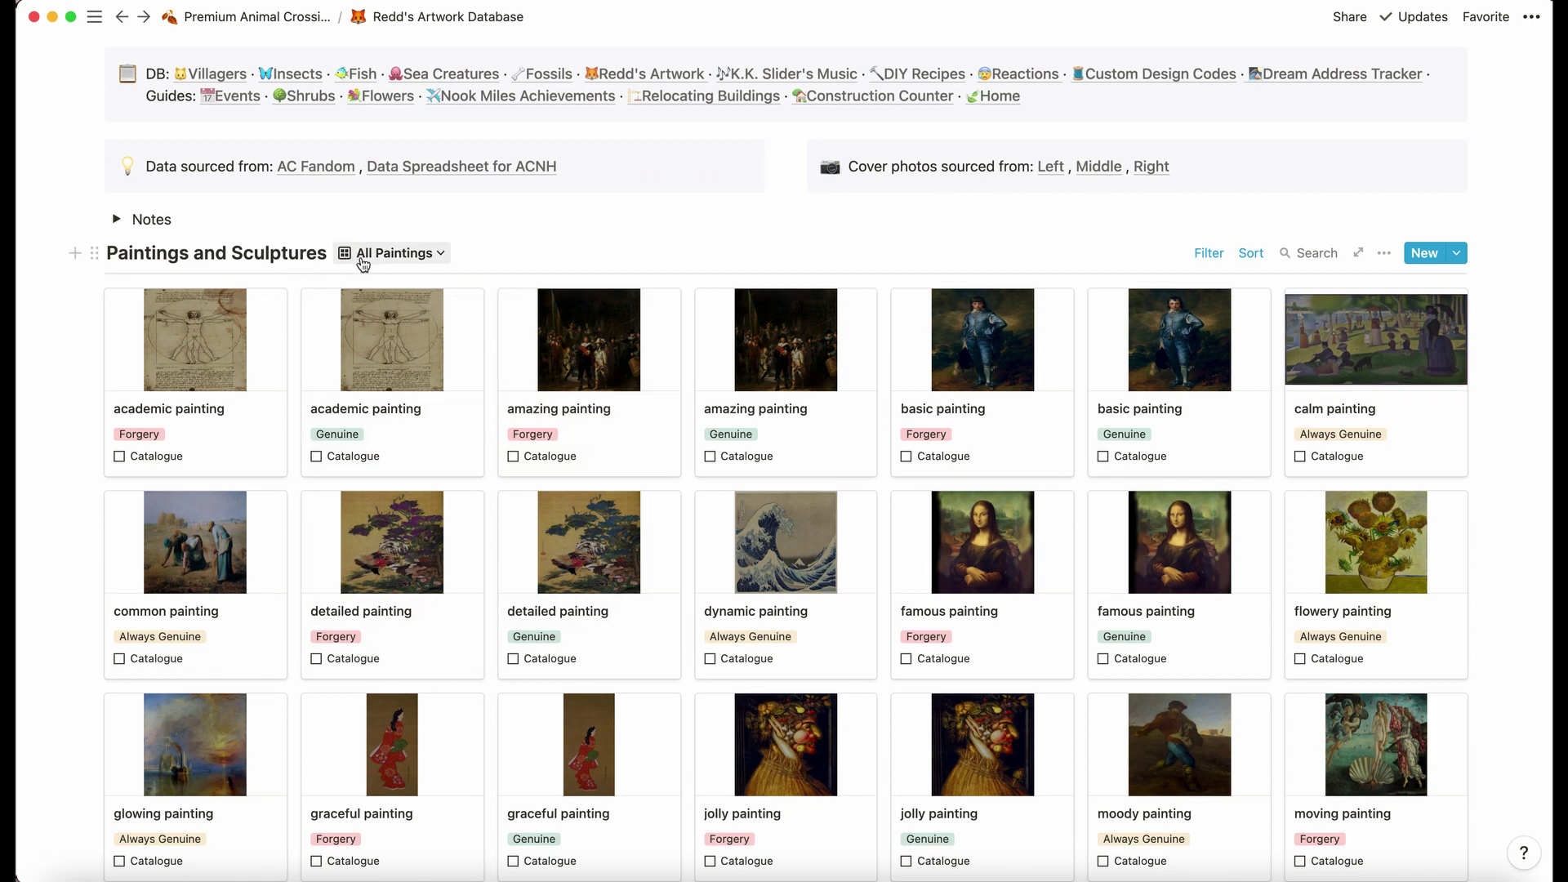
pyautogui.scroll(-10, 367, 501)
pyautogui.scroll(10, 416, 496)
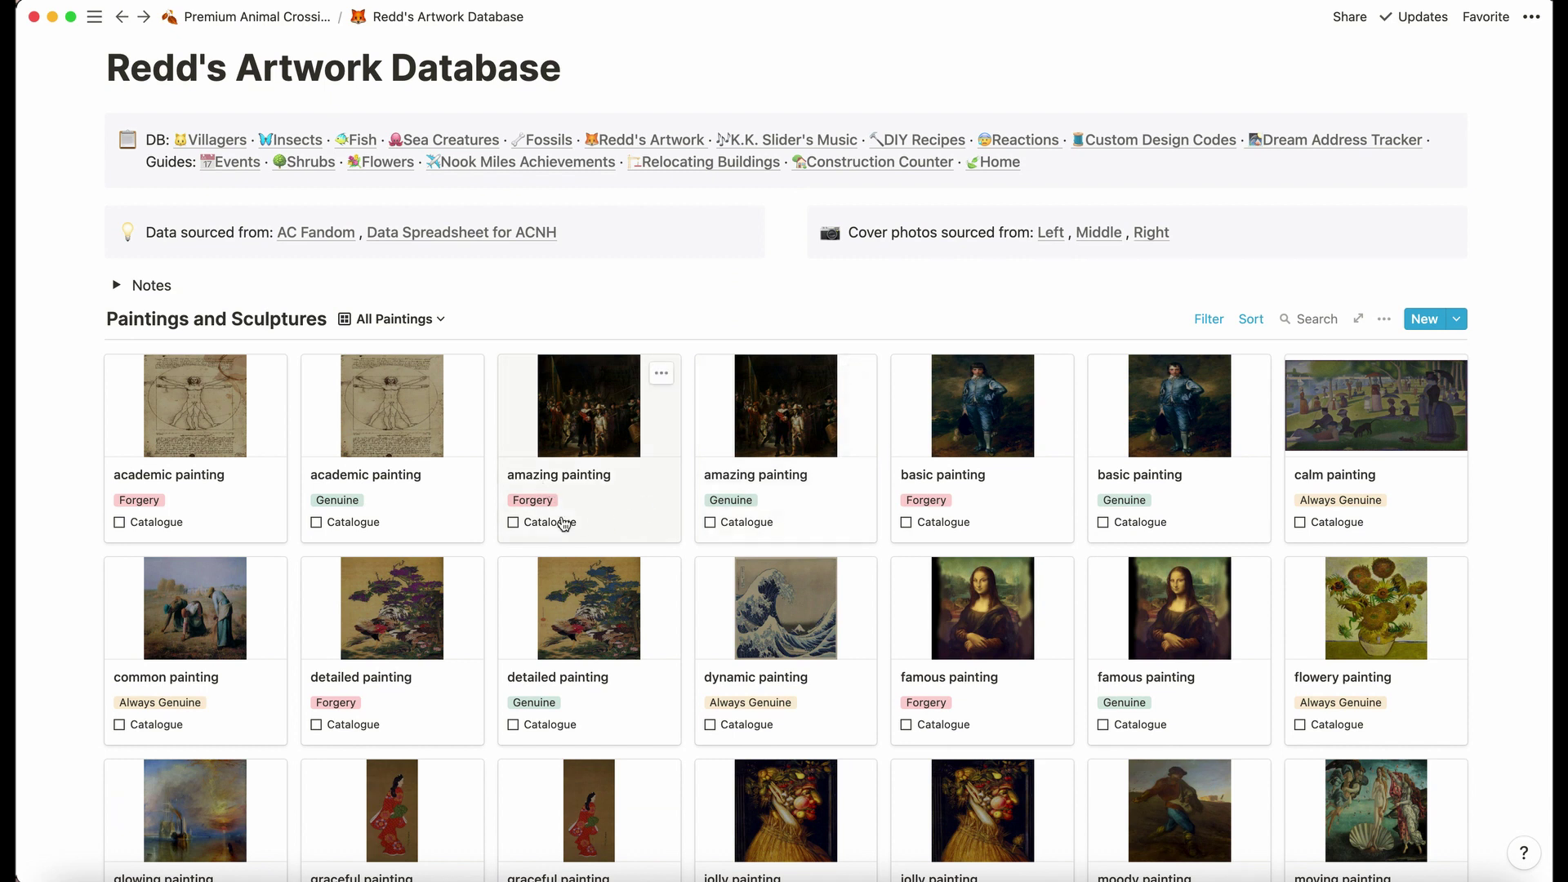
pyautogui.click(407, 320)
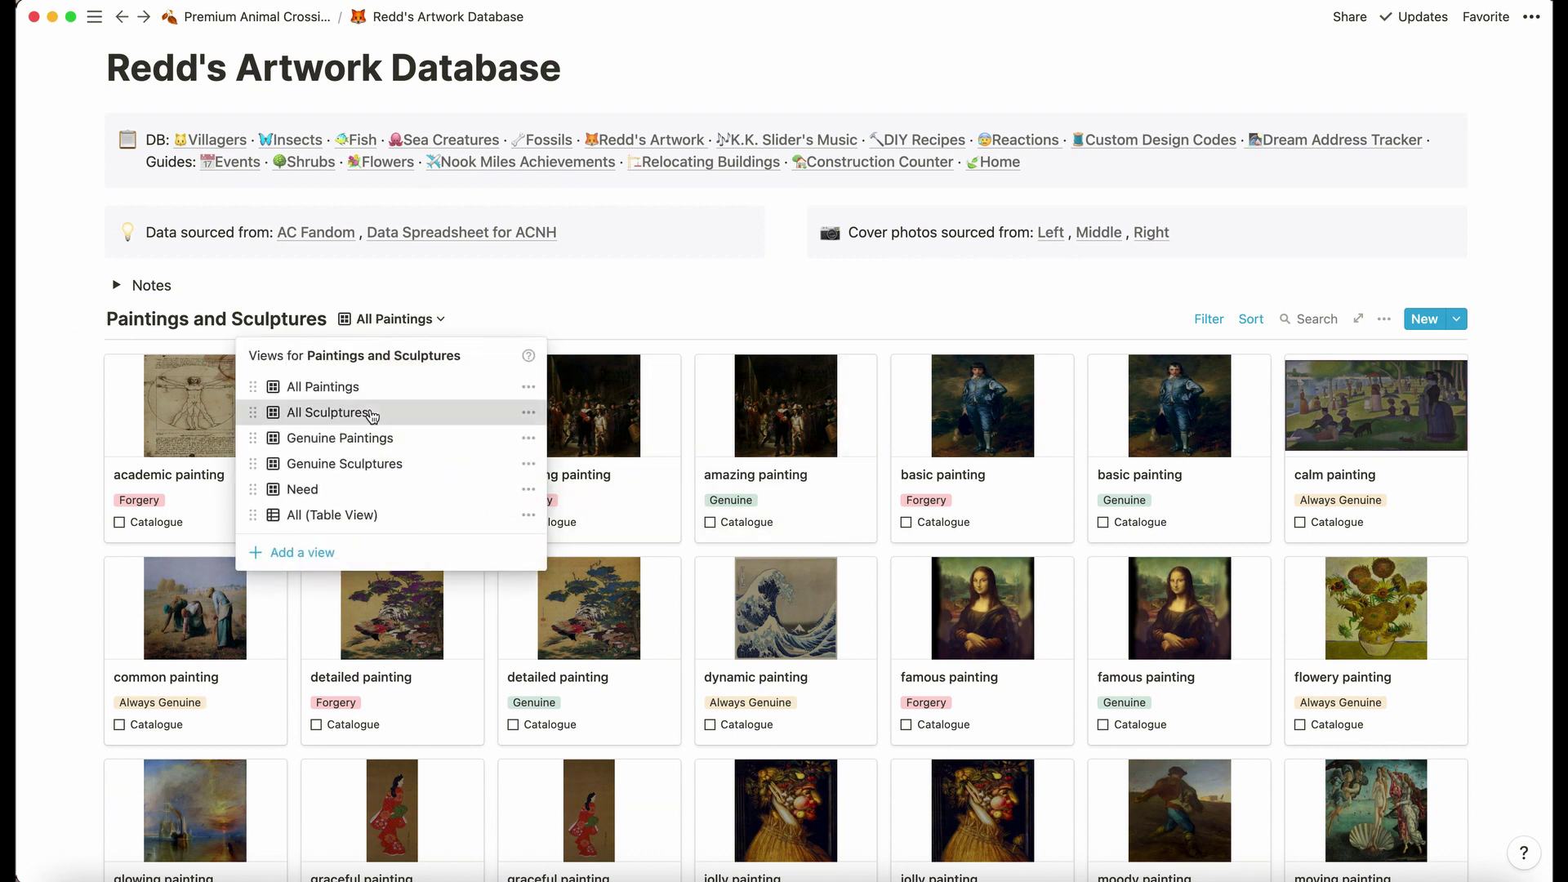
pyautogui.click(335, 406)
pyautogui.scroll(-5, 456, 648)
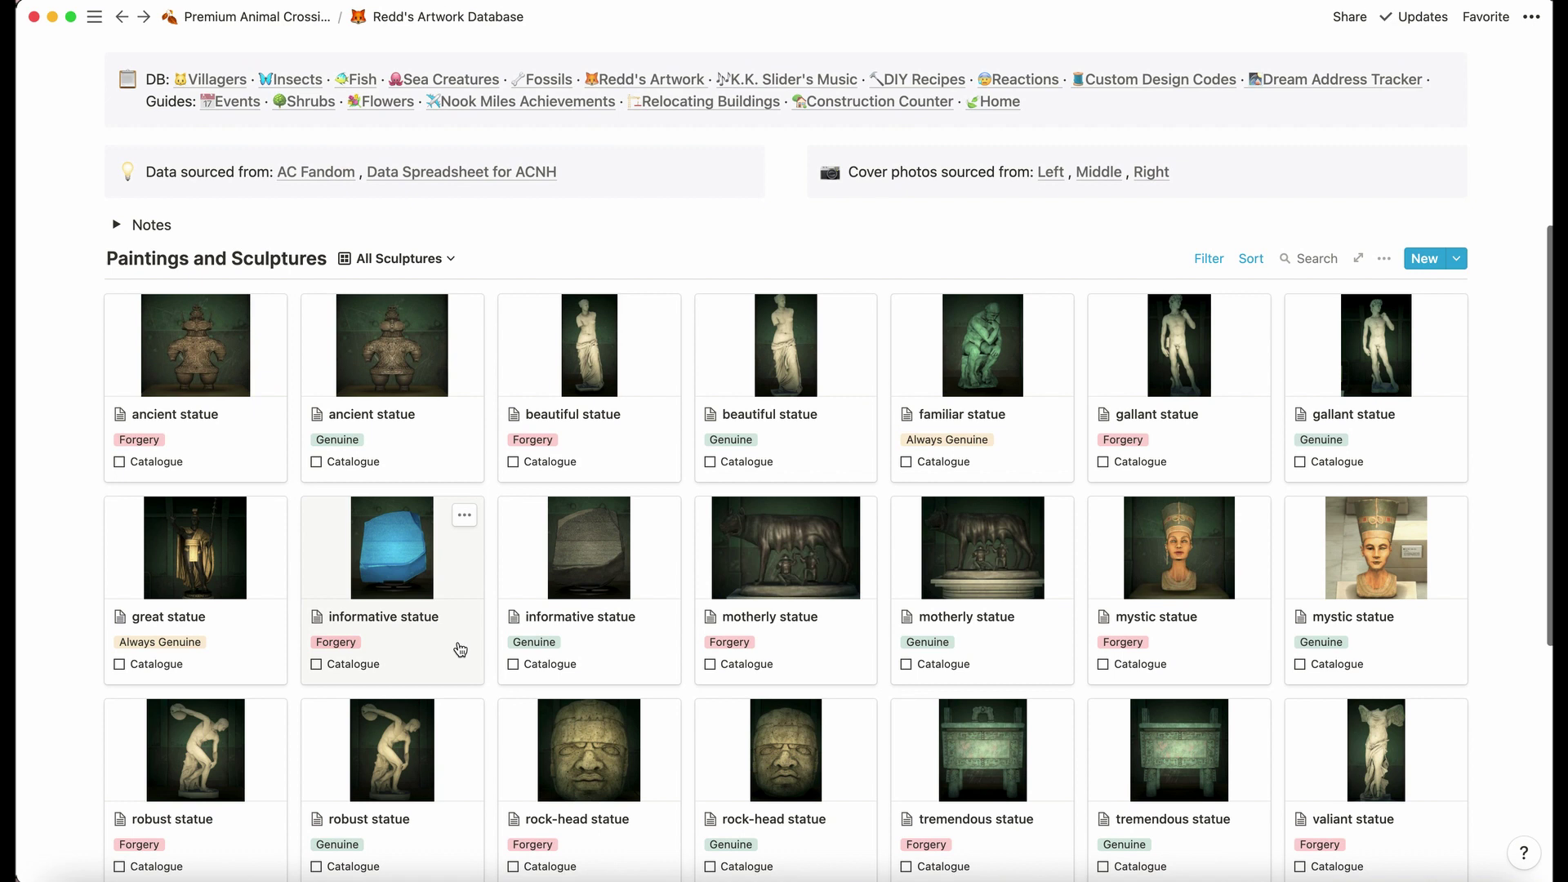
pyautogui.scroll(3, 466, 641)
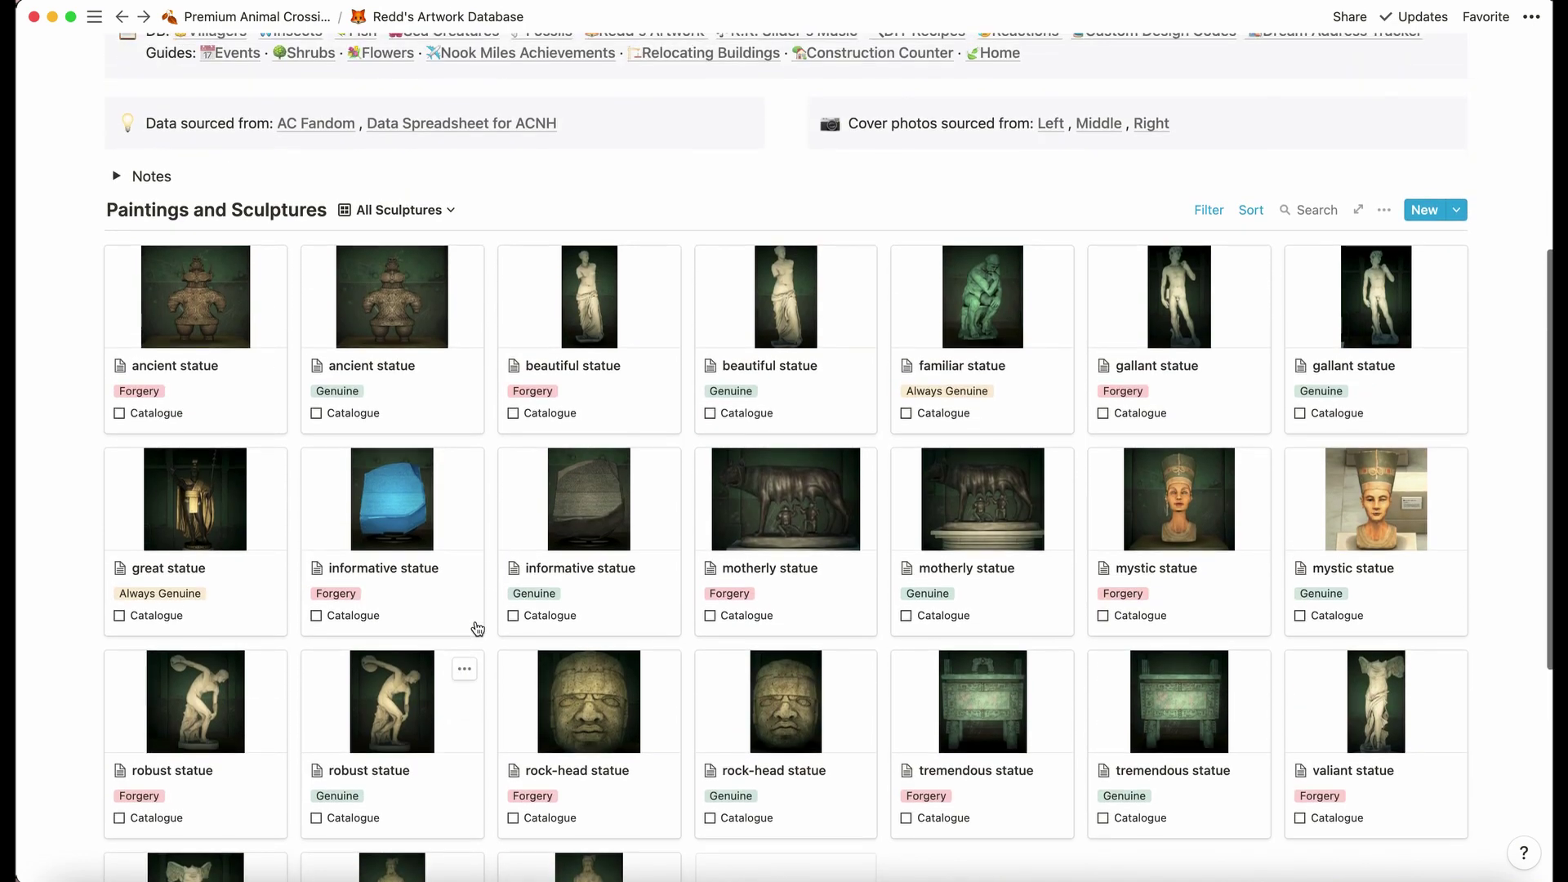
pyautogui.click(417, 208)
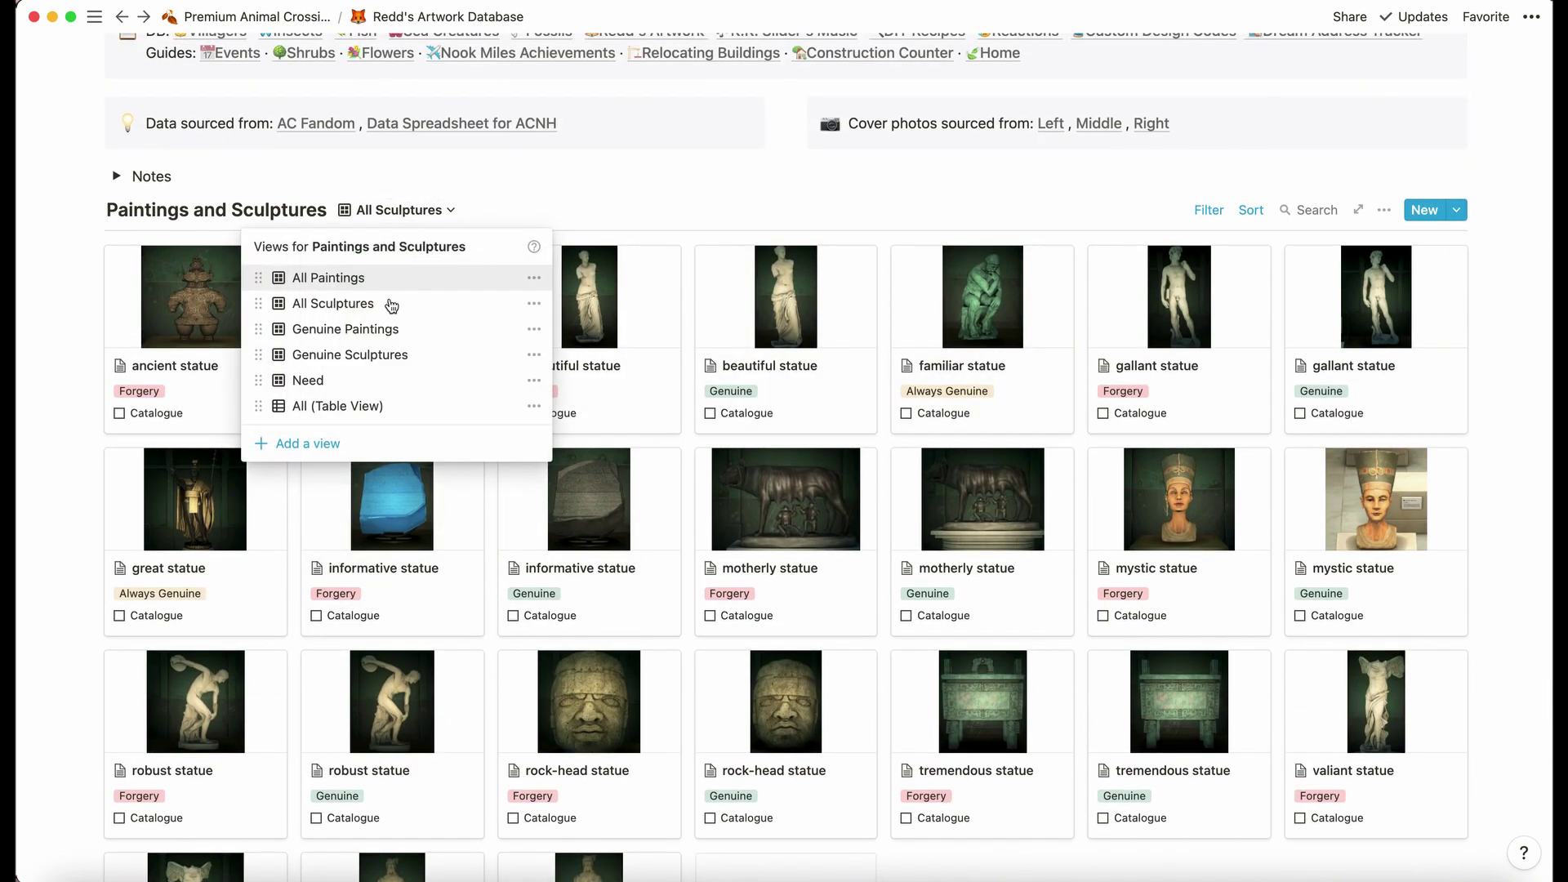
pyautogui.click(389, 380)
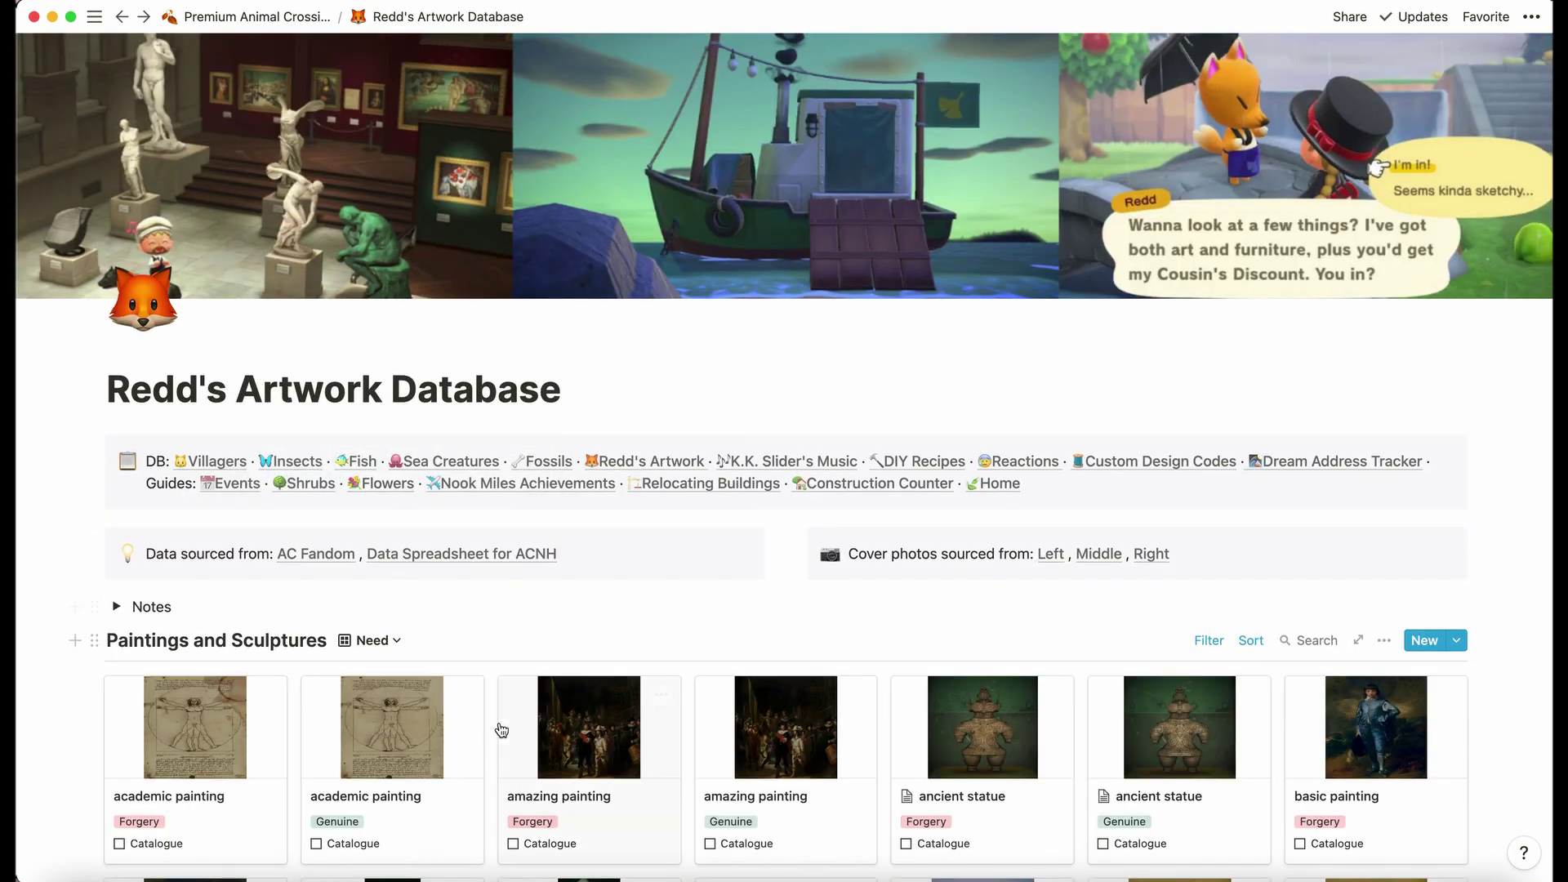
pyautogui.scroll(-10, 501, 730)
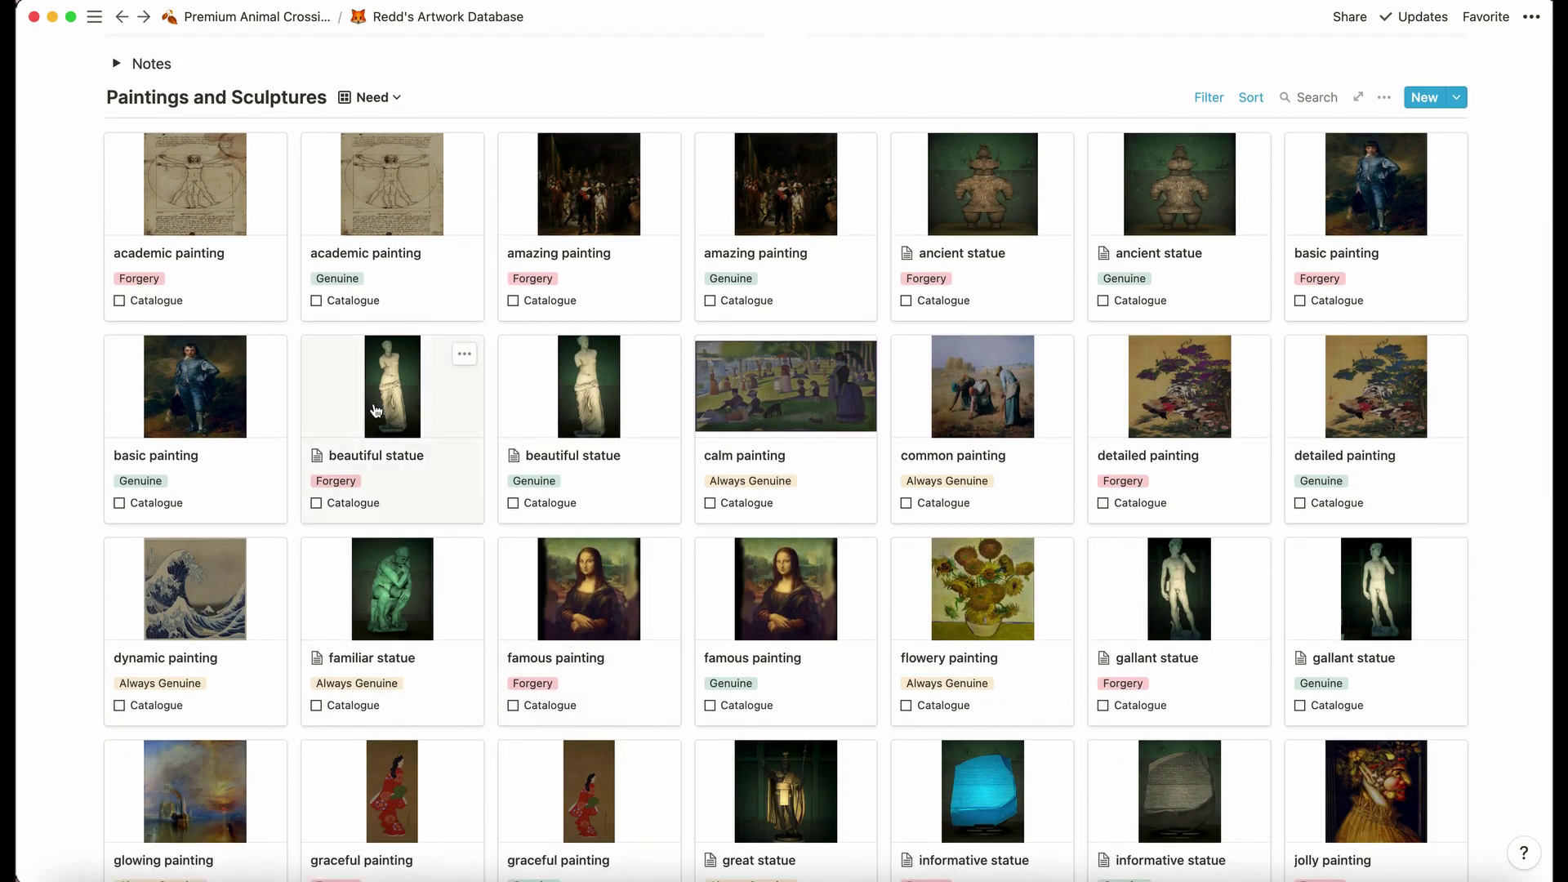
pyautogui.click(317, 302)
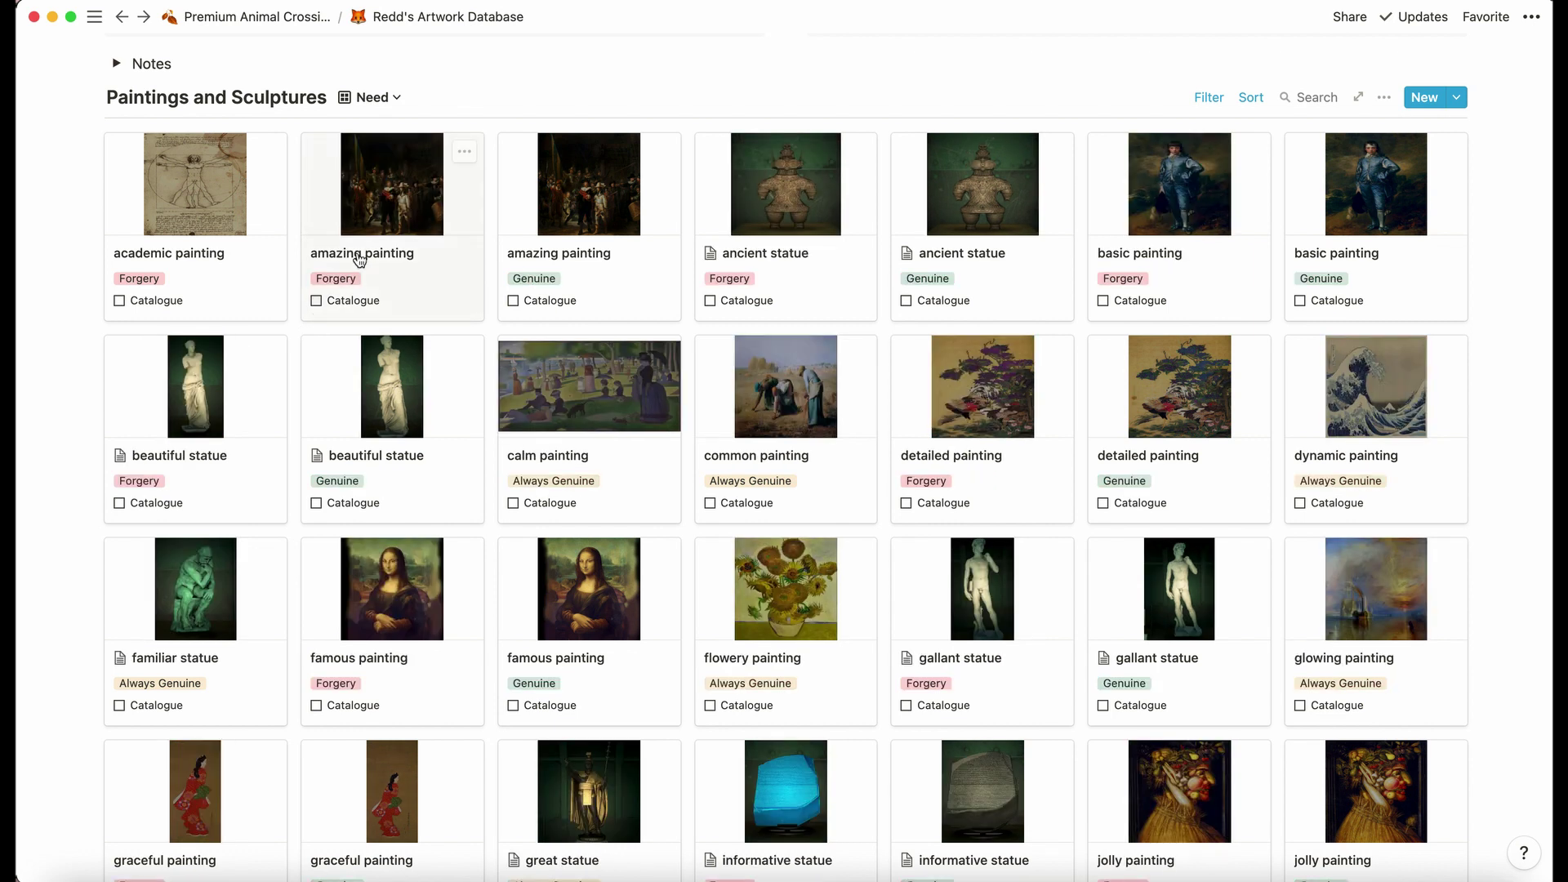
pyautogui.click(369, 97)
pyautogui.click(349, 170)
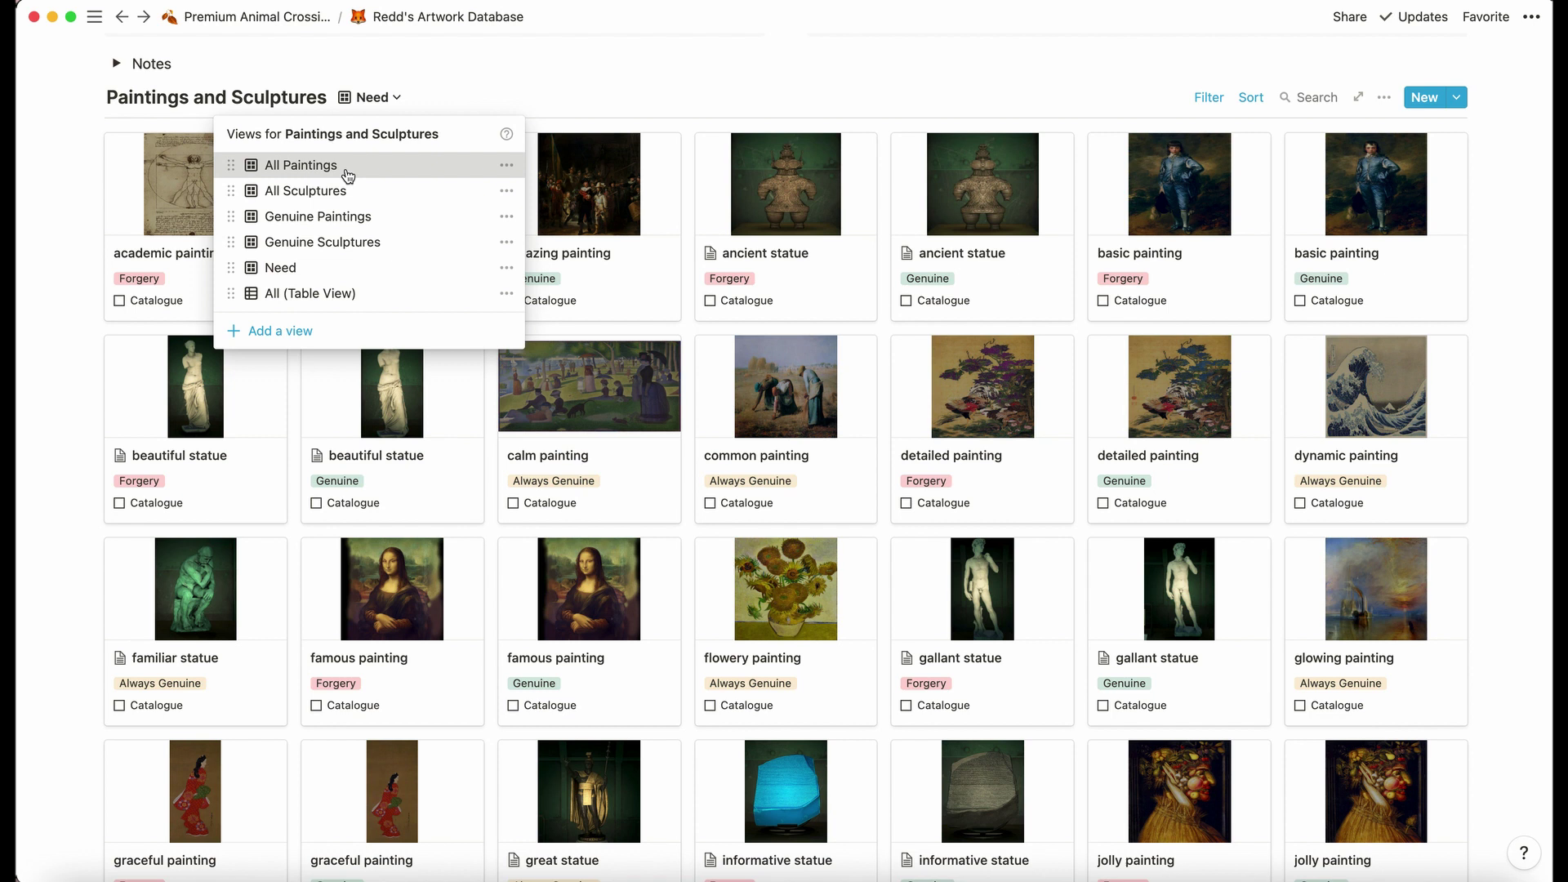
pyautogui.click(316, 302)
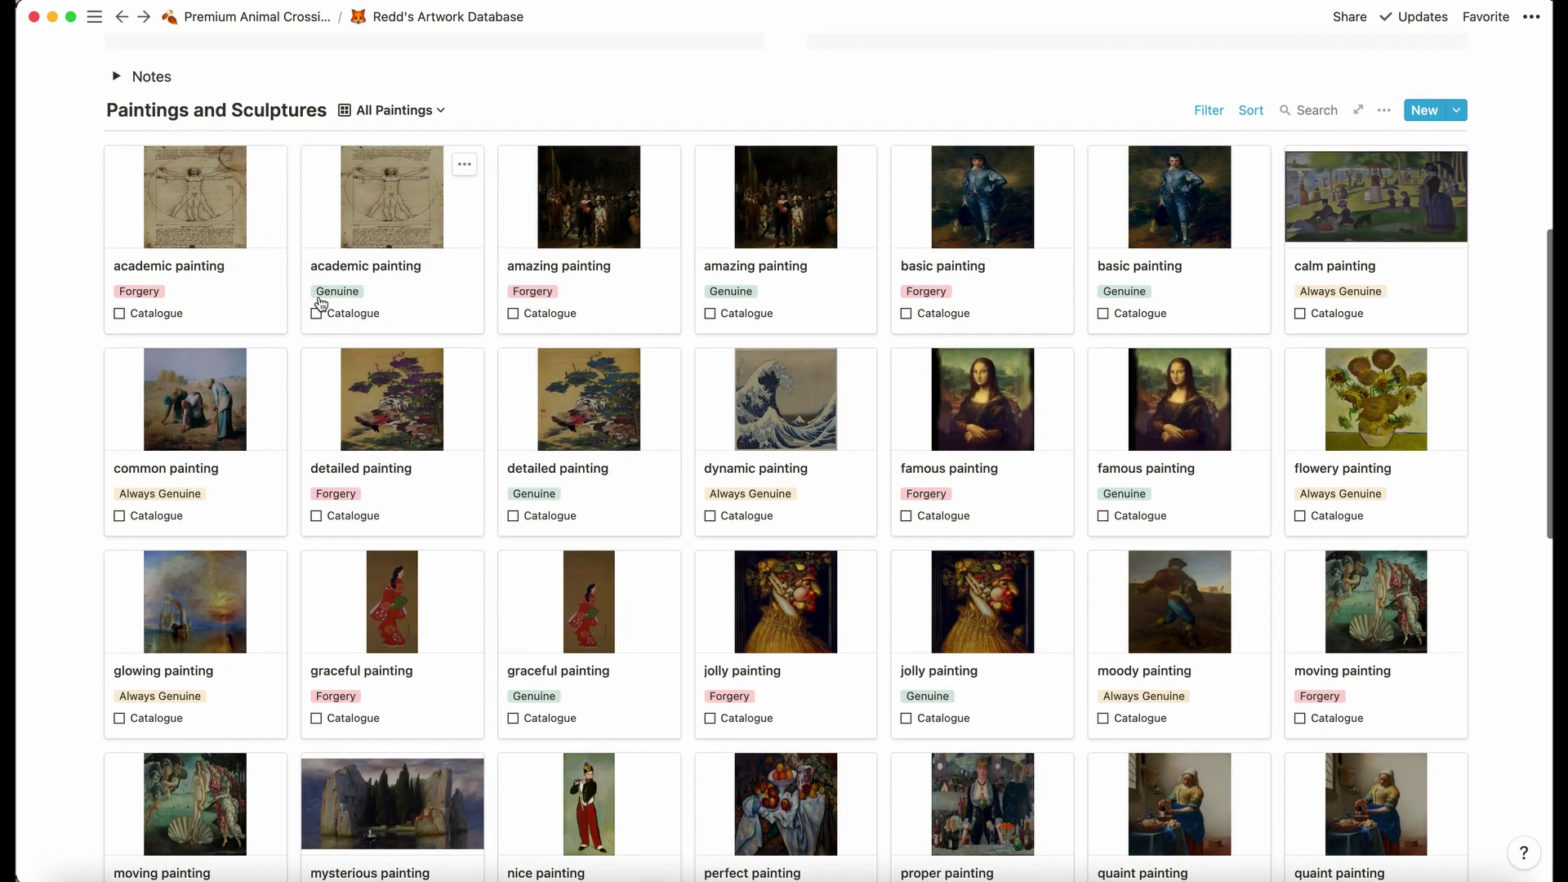
pyautogui.scroll(5, 320, 304)
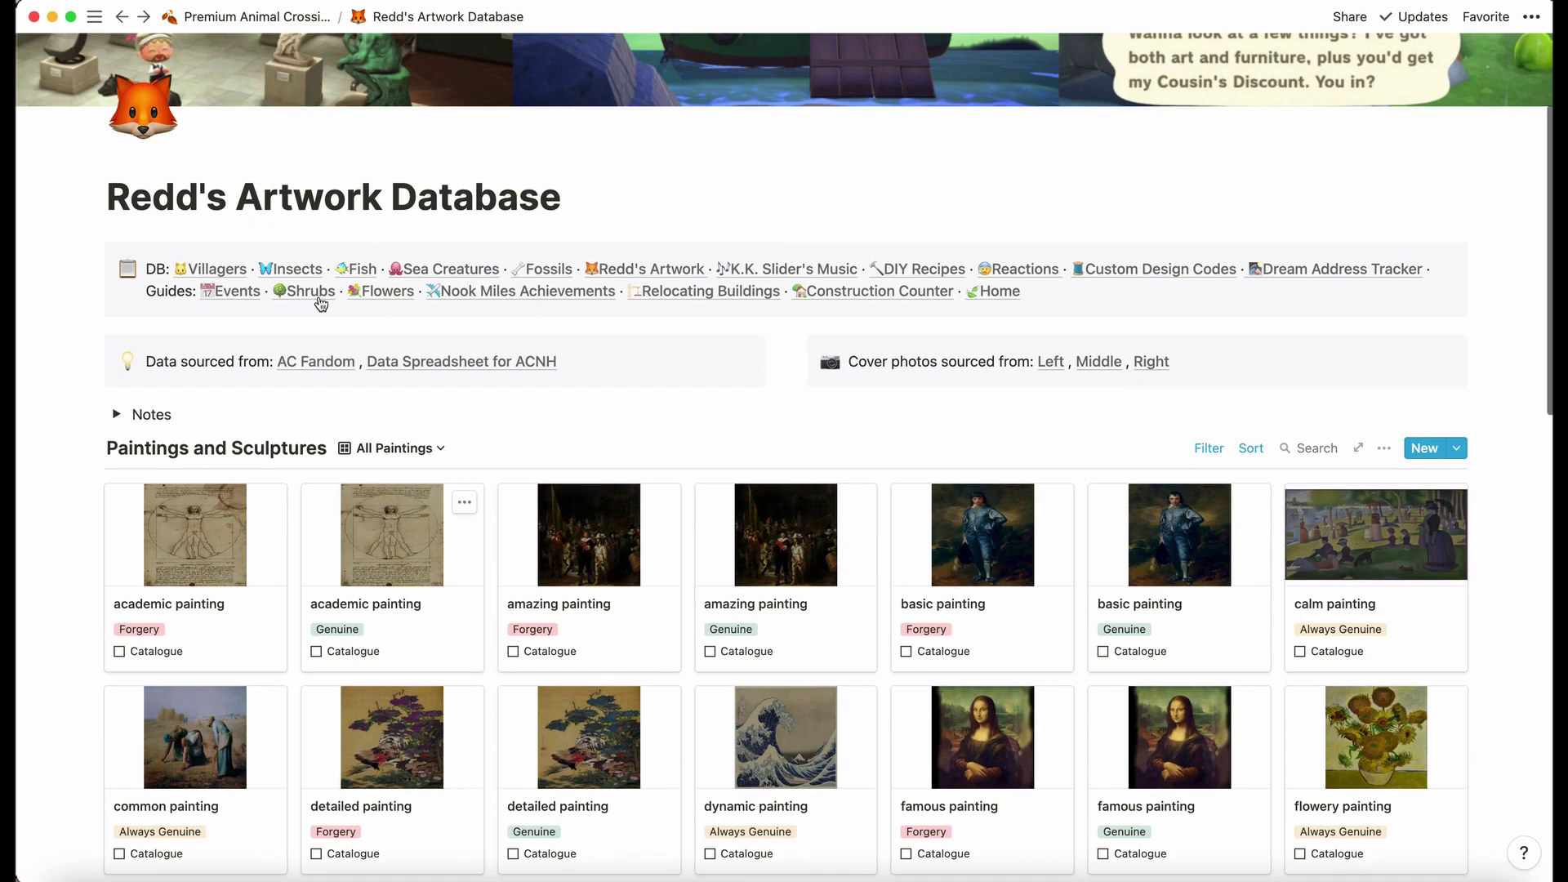
# Go to the K.K. Slider Music Database, browse the album-cover song gallery, and list its views
pyautogui.click(807, 270)
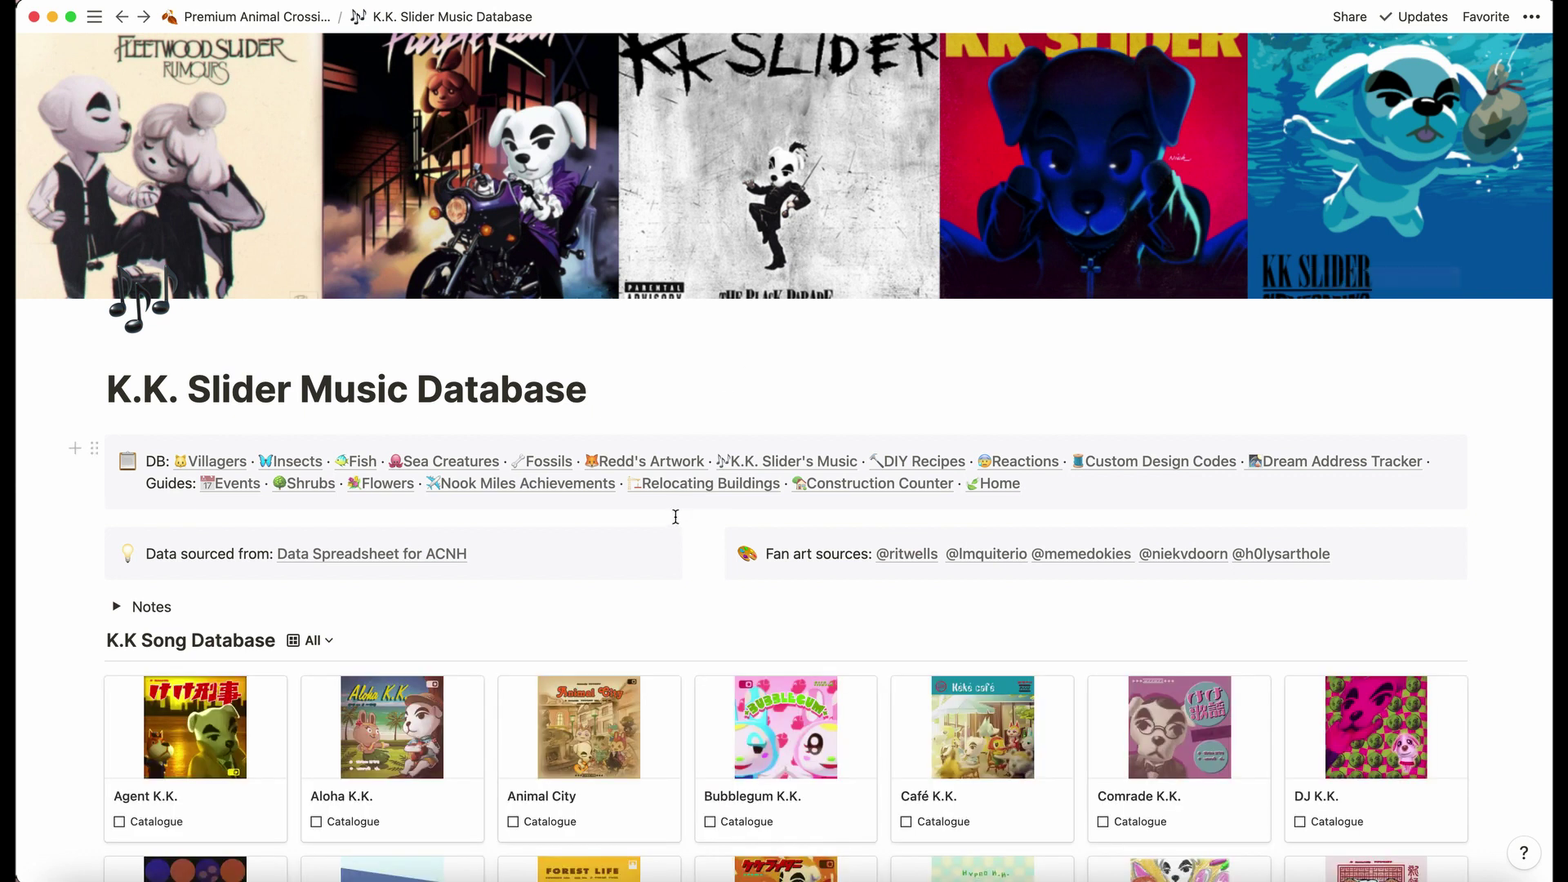
pyautogui.scroll(-3, 675, 516)
pyautogui.scroll(-3, 539, 567)
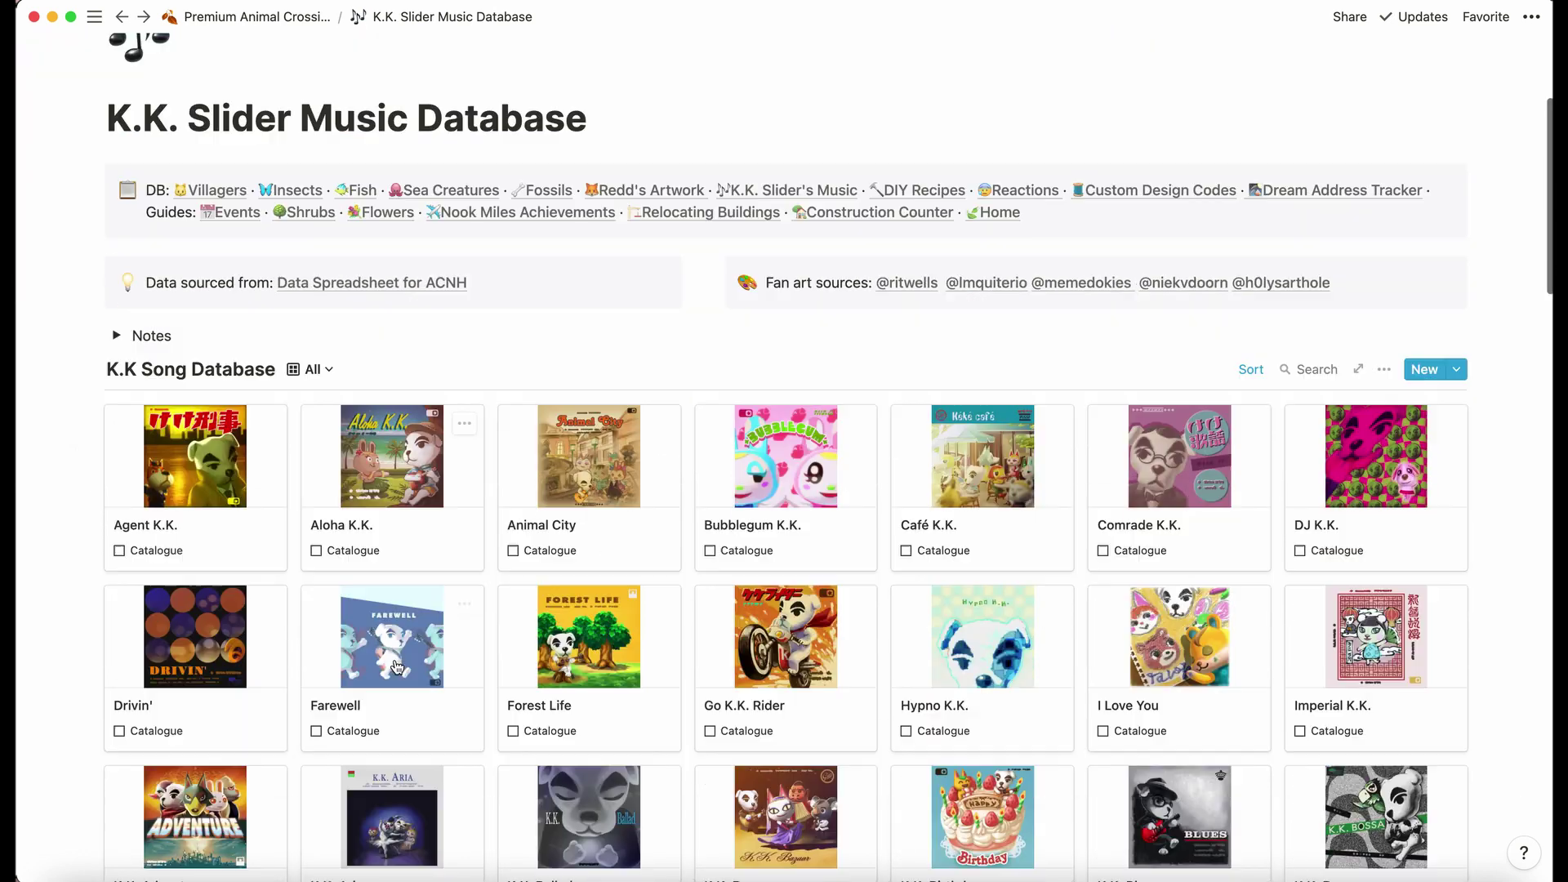
pyautogui.scroll(-12, 325, 543)
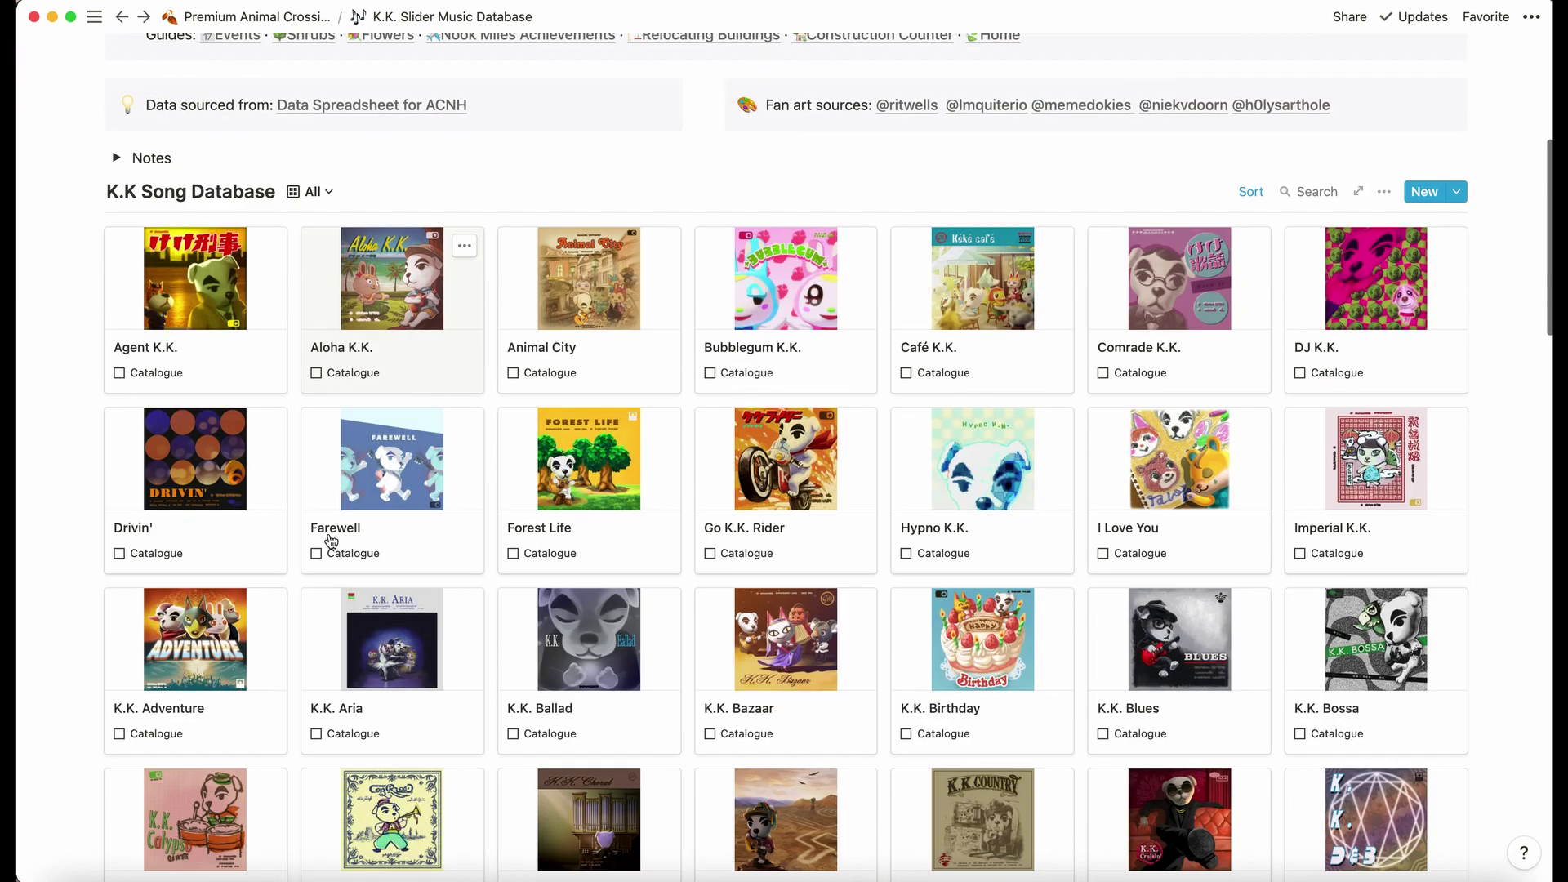
pyautogui.scroll(-12, 329, 535)
pyautogui.scroll(20, 330, 534)
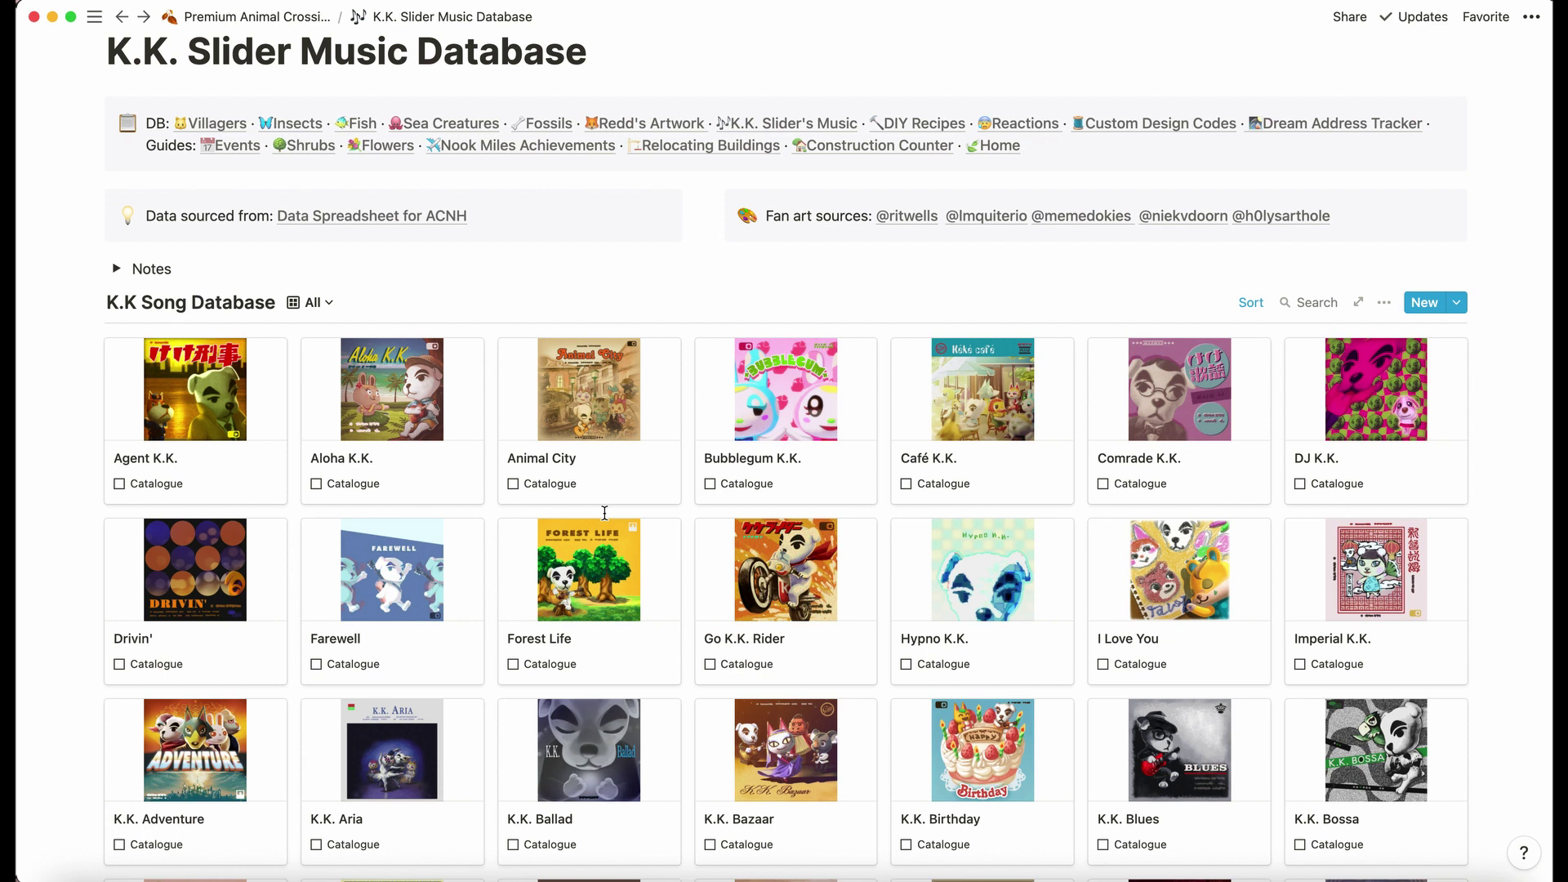
pyautogui.click(301, 304)
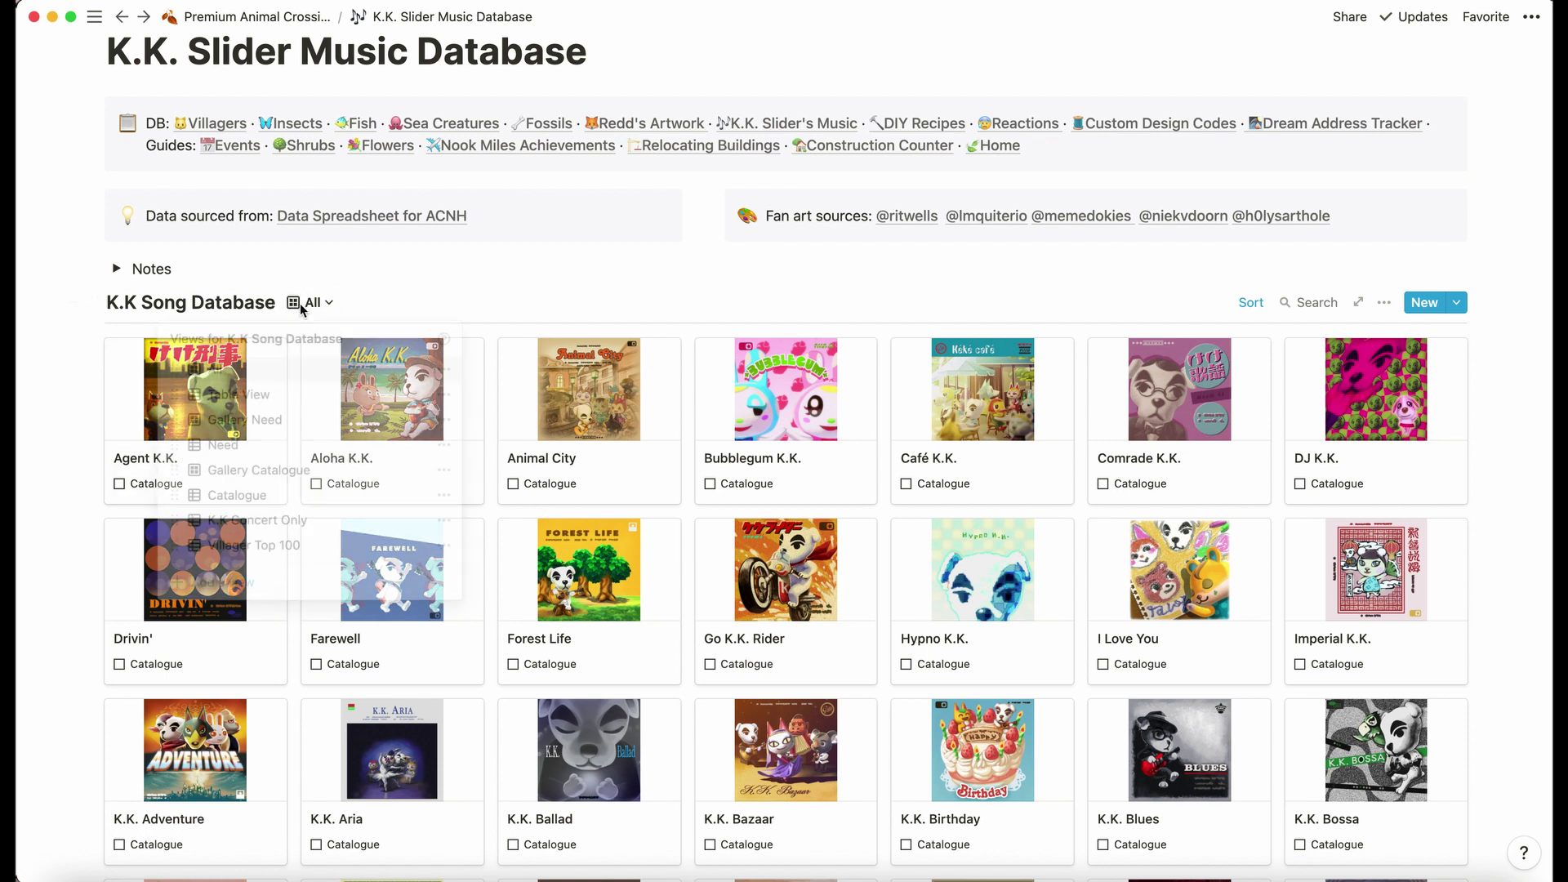
# Show the Villager Top 100 song ranking view and scroll through it
pyautogui.click(266, 550)
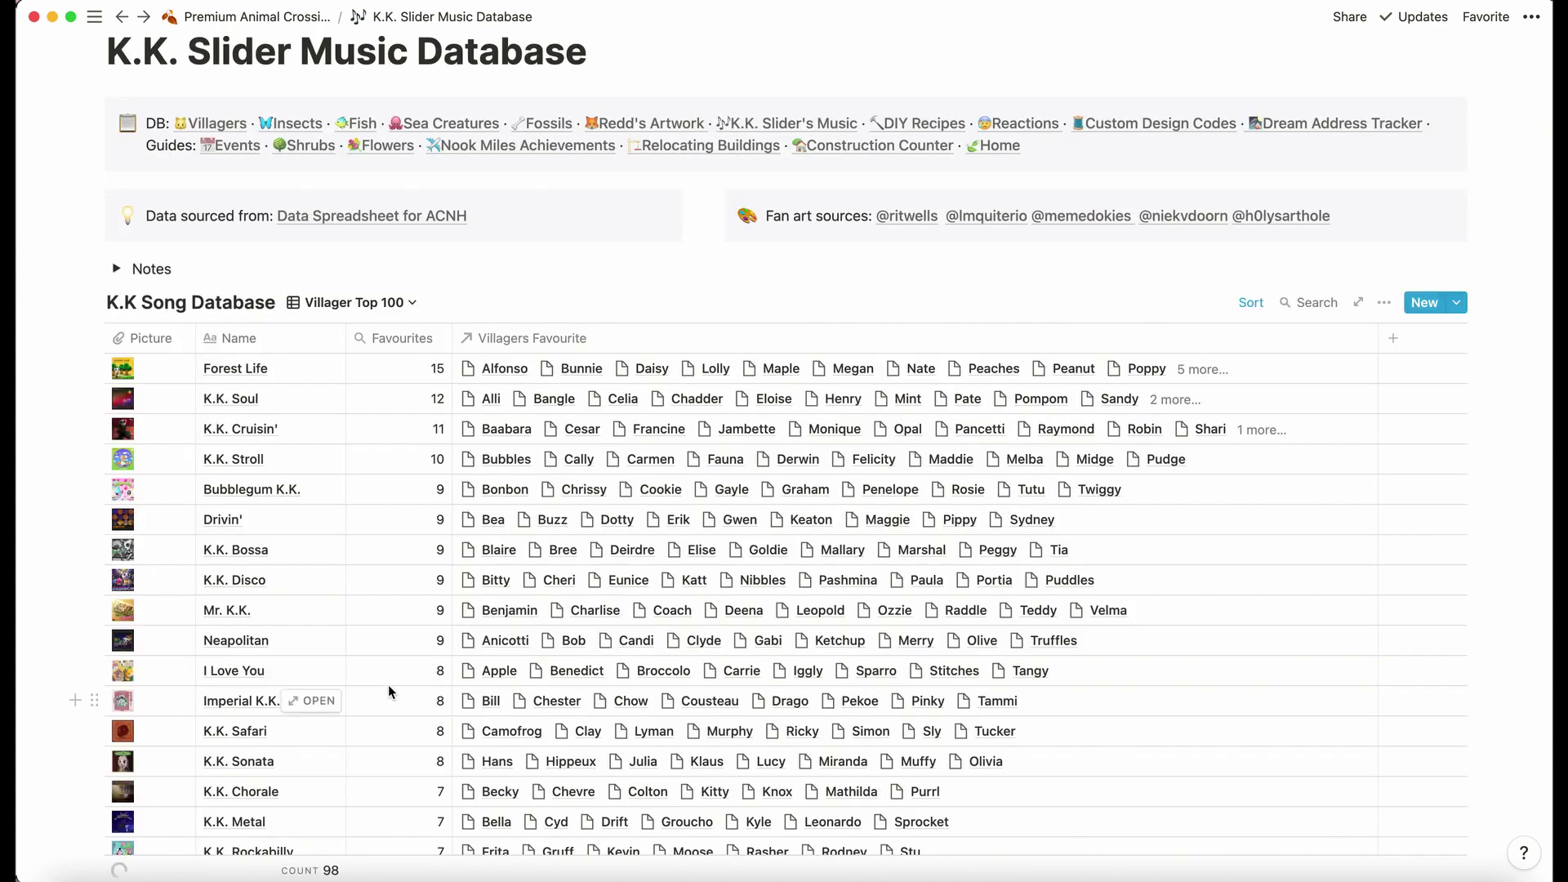
pyautogui.scroll(-3, 388, 685)
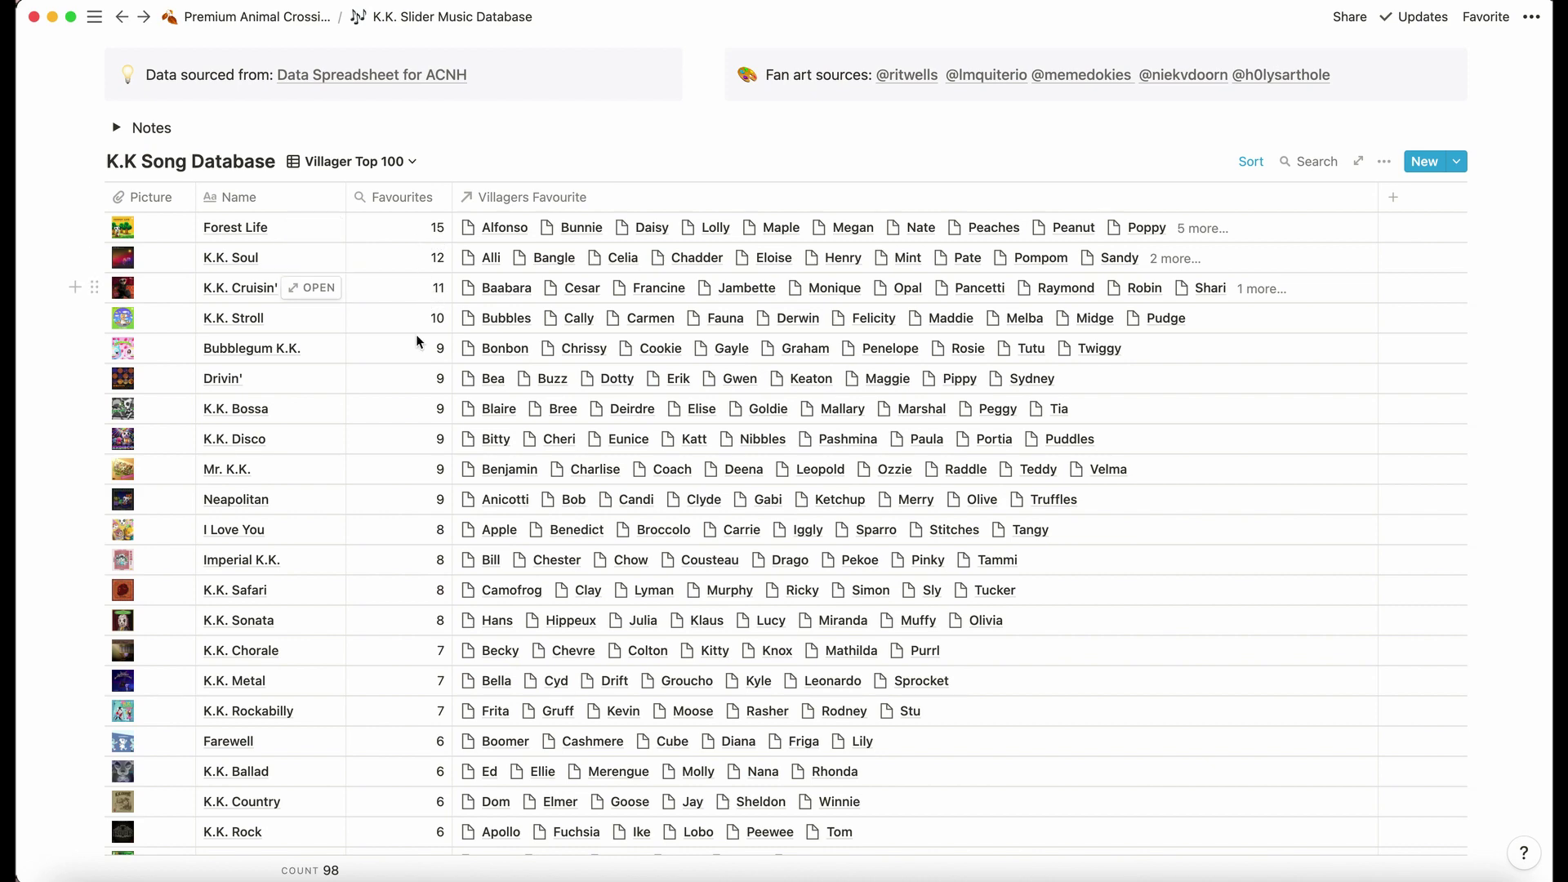
pyautogui.scroll(-10, 409, 391)
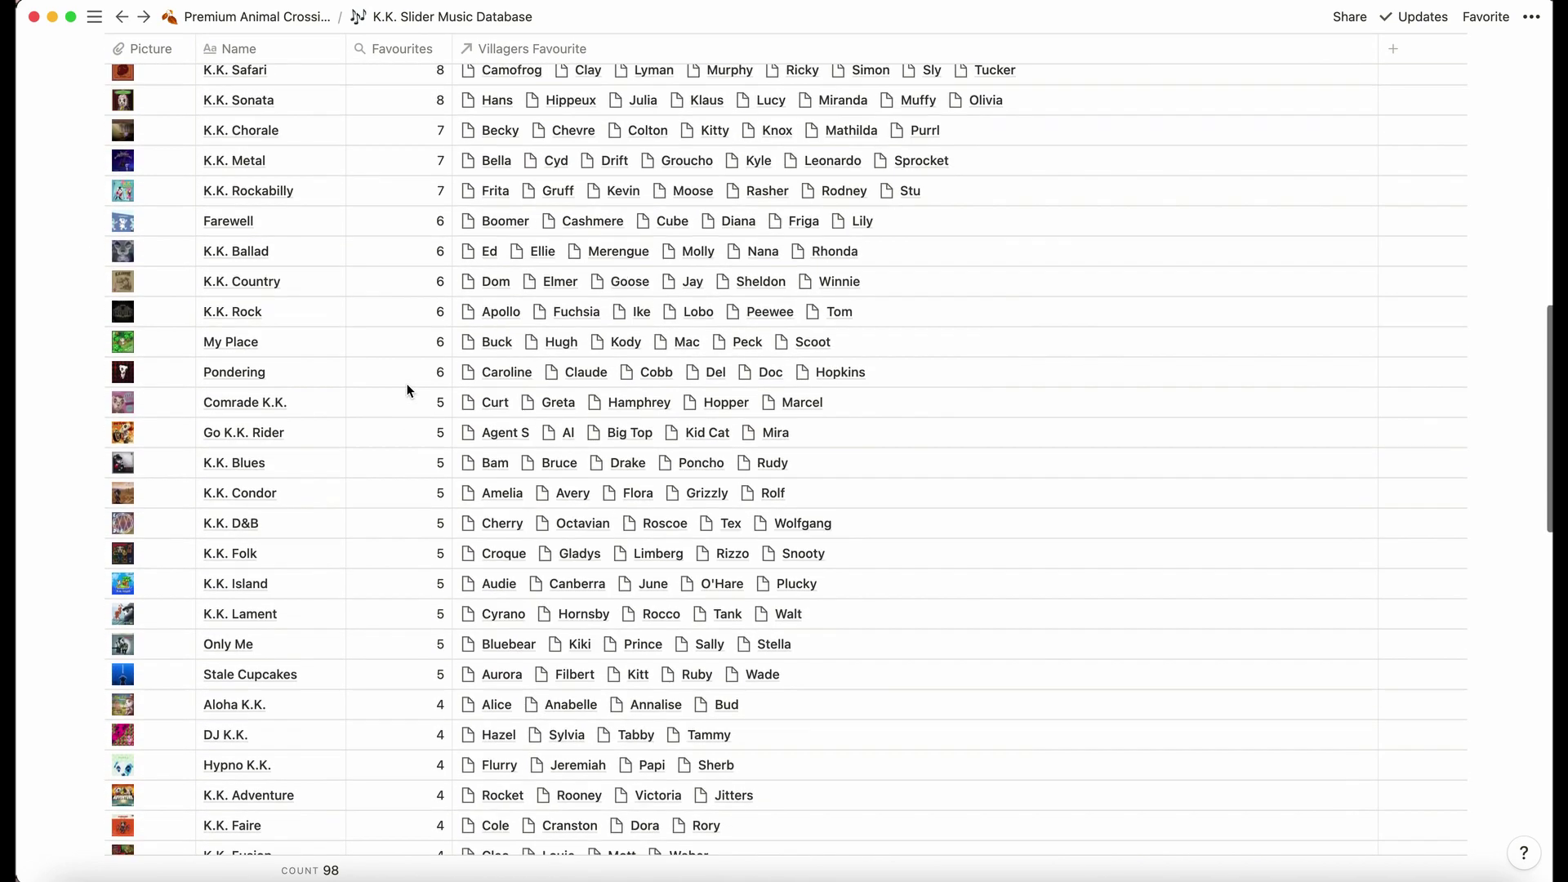
pyautogui.scroll(10, 408, 391)
pyautogui.scroll(-6, 438, 491)
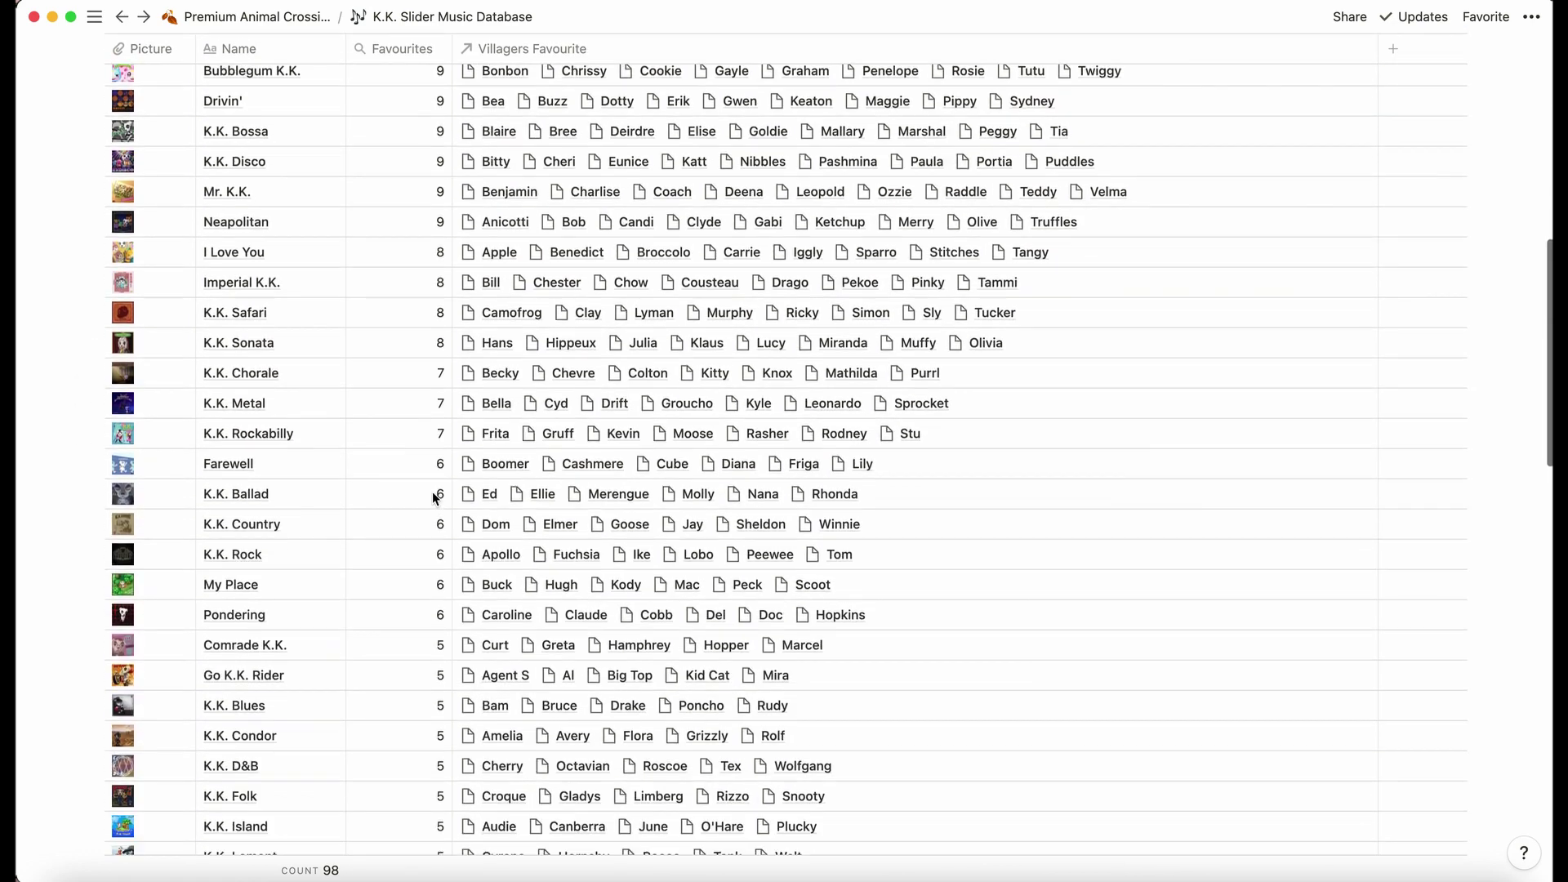
pyautogui.scroll(-20, 433, 497)
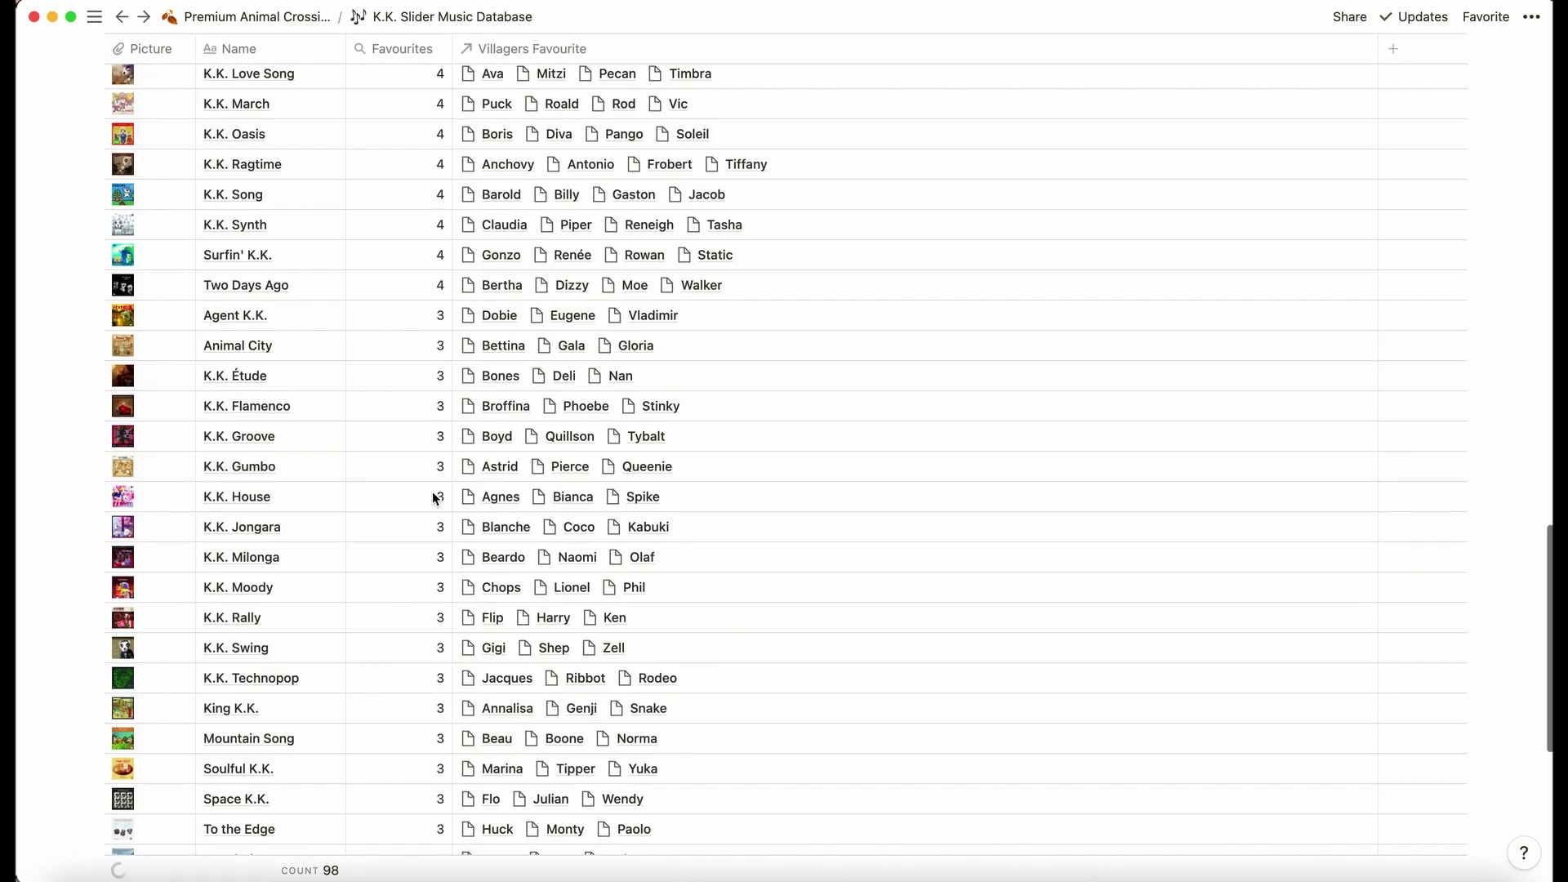
pyautogui.scroll(-10, 434, 497)
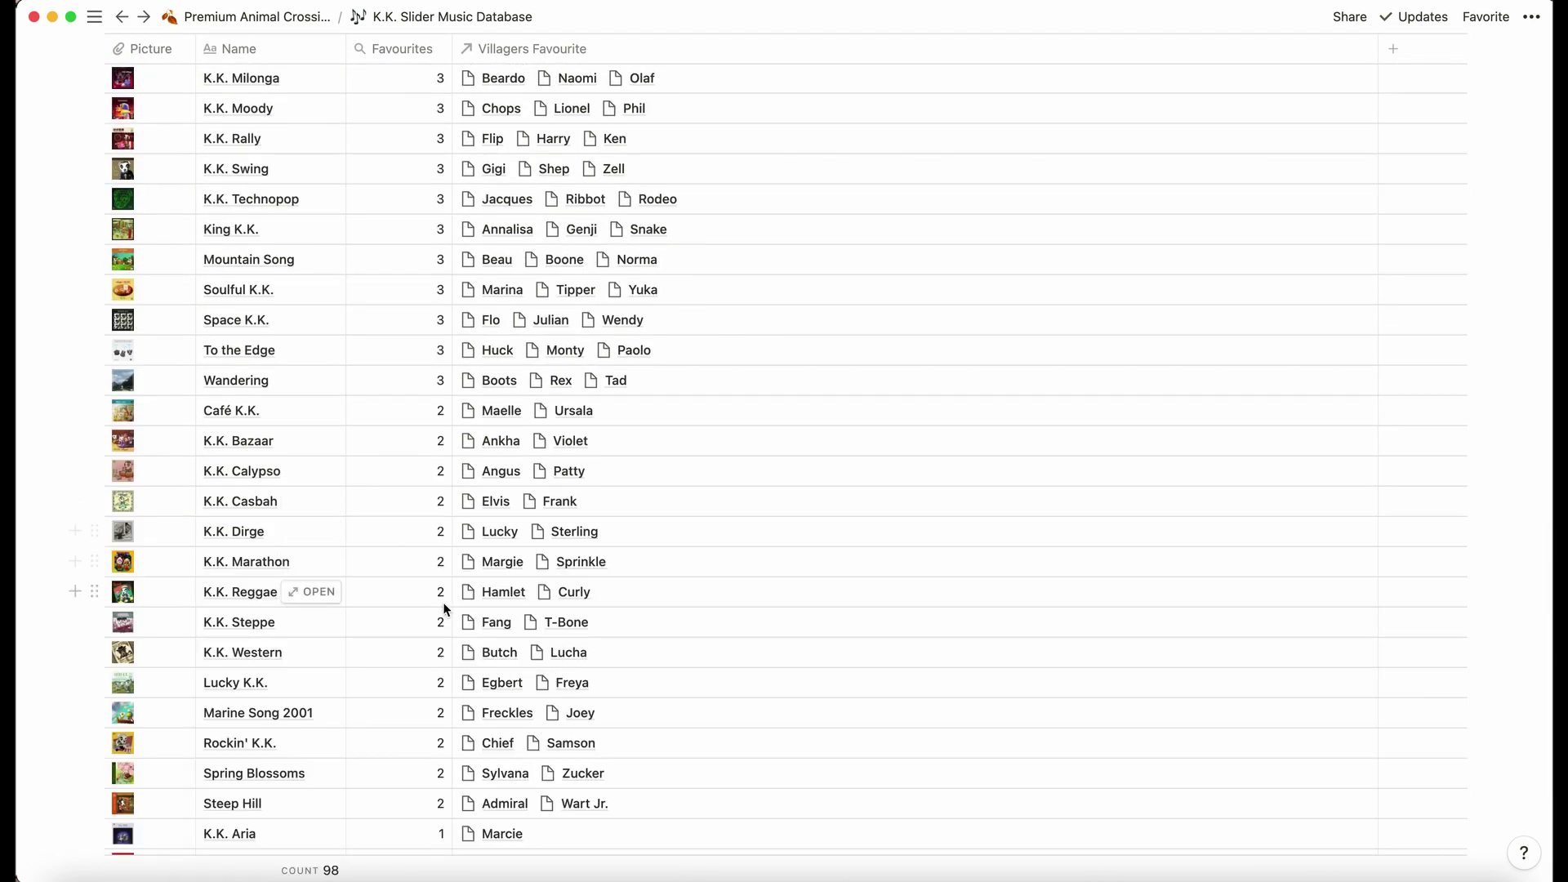
pyautogui.scroll(-10, 443, 605)
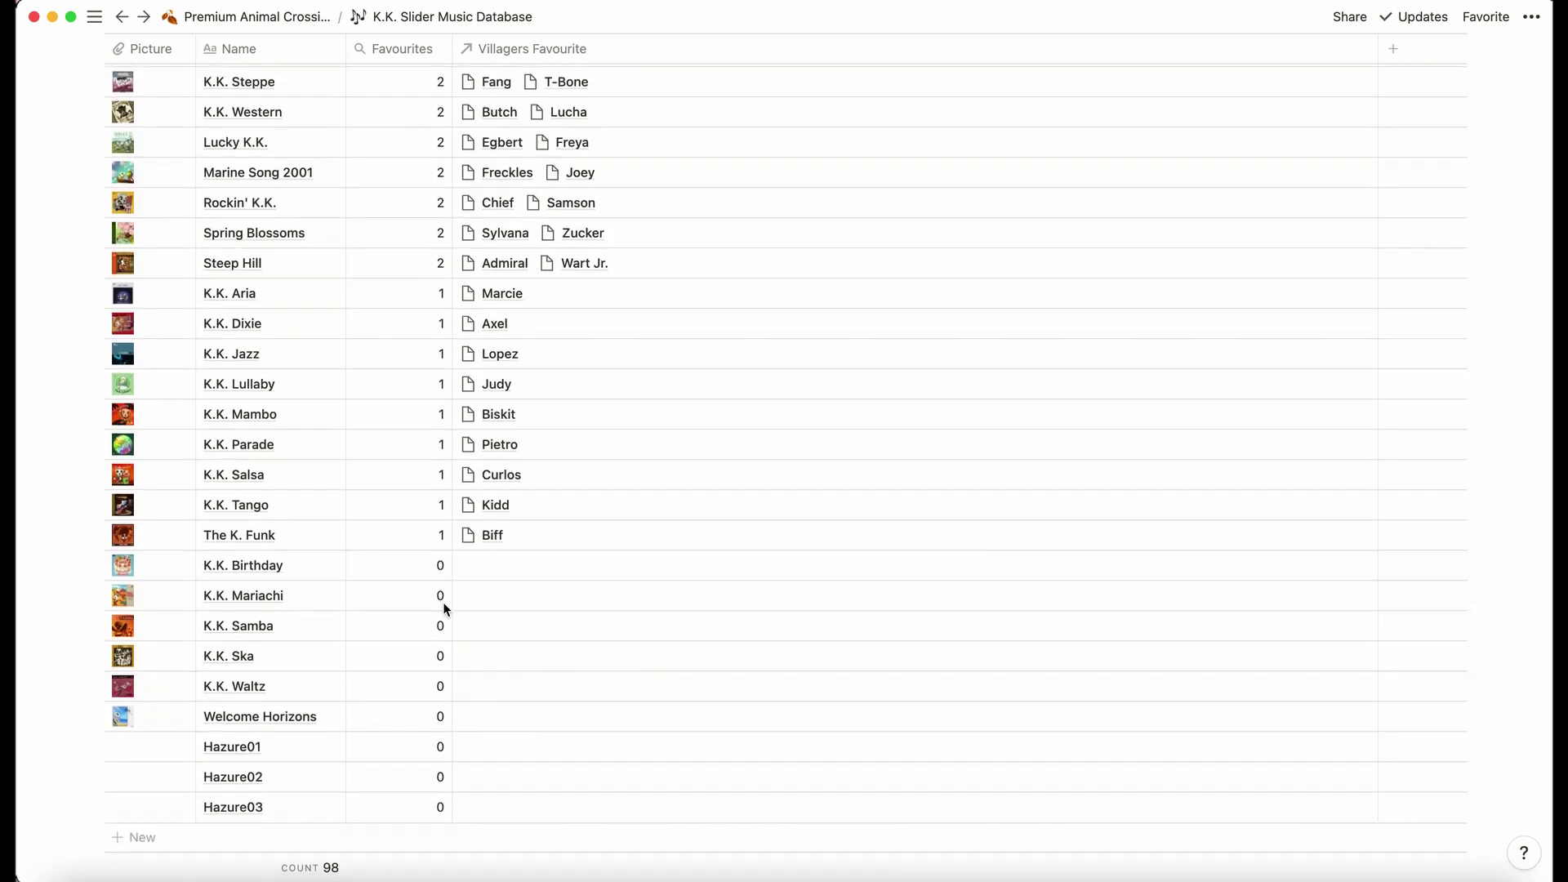
pyautogui.scroll(15, 443, 605)
pyautogui.scroll(20, 444, 609)
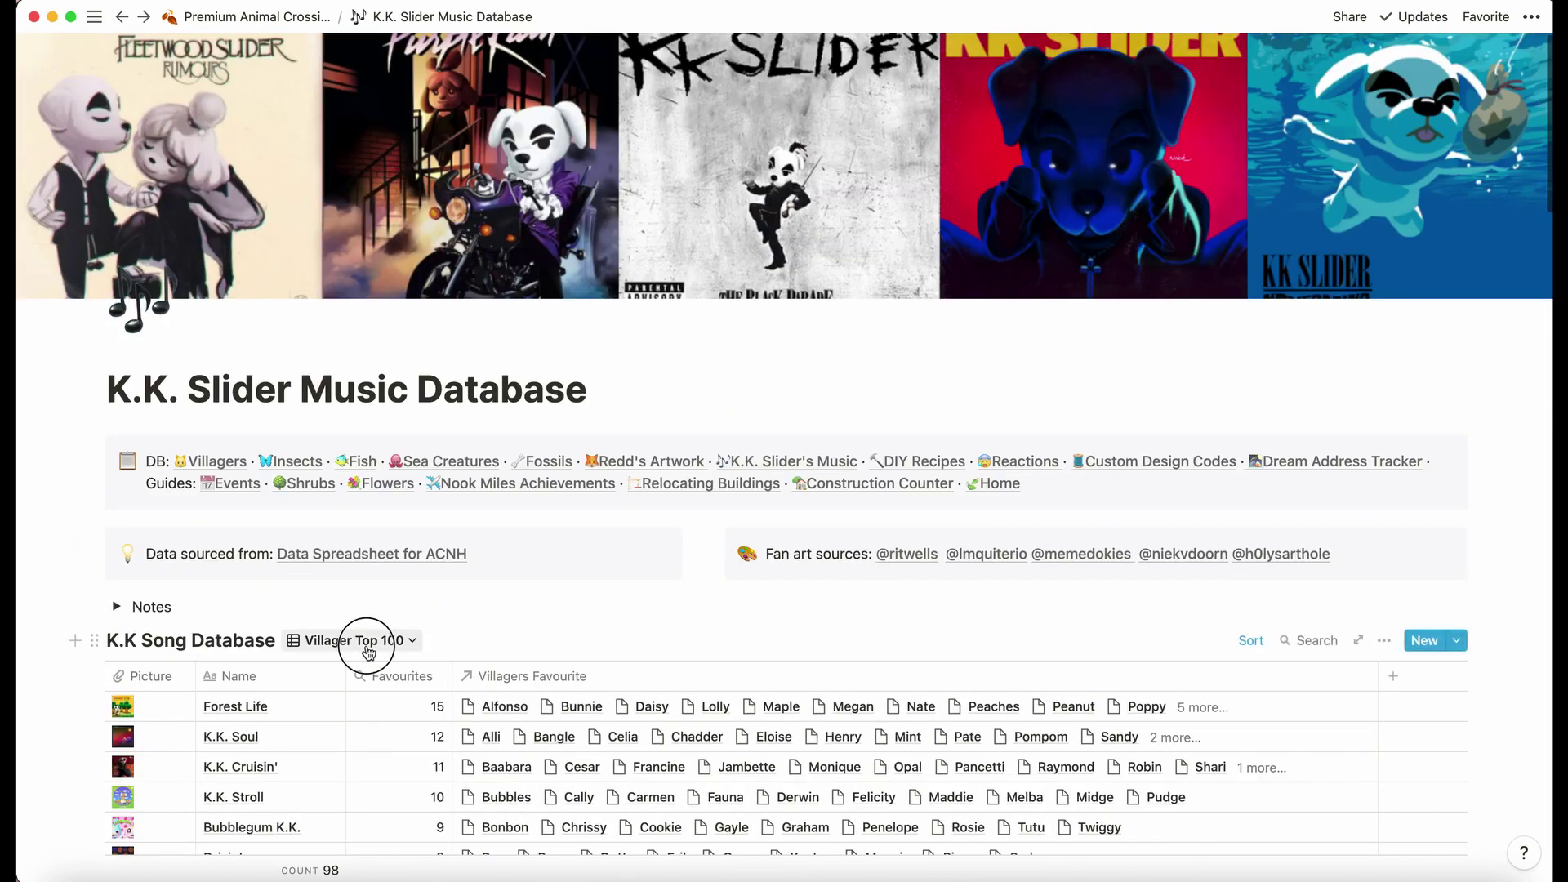
# Switch the K.K Song Database back to the All gallery with Catalogue checkboxes
pyautogui.click(369, 651)
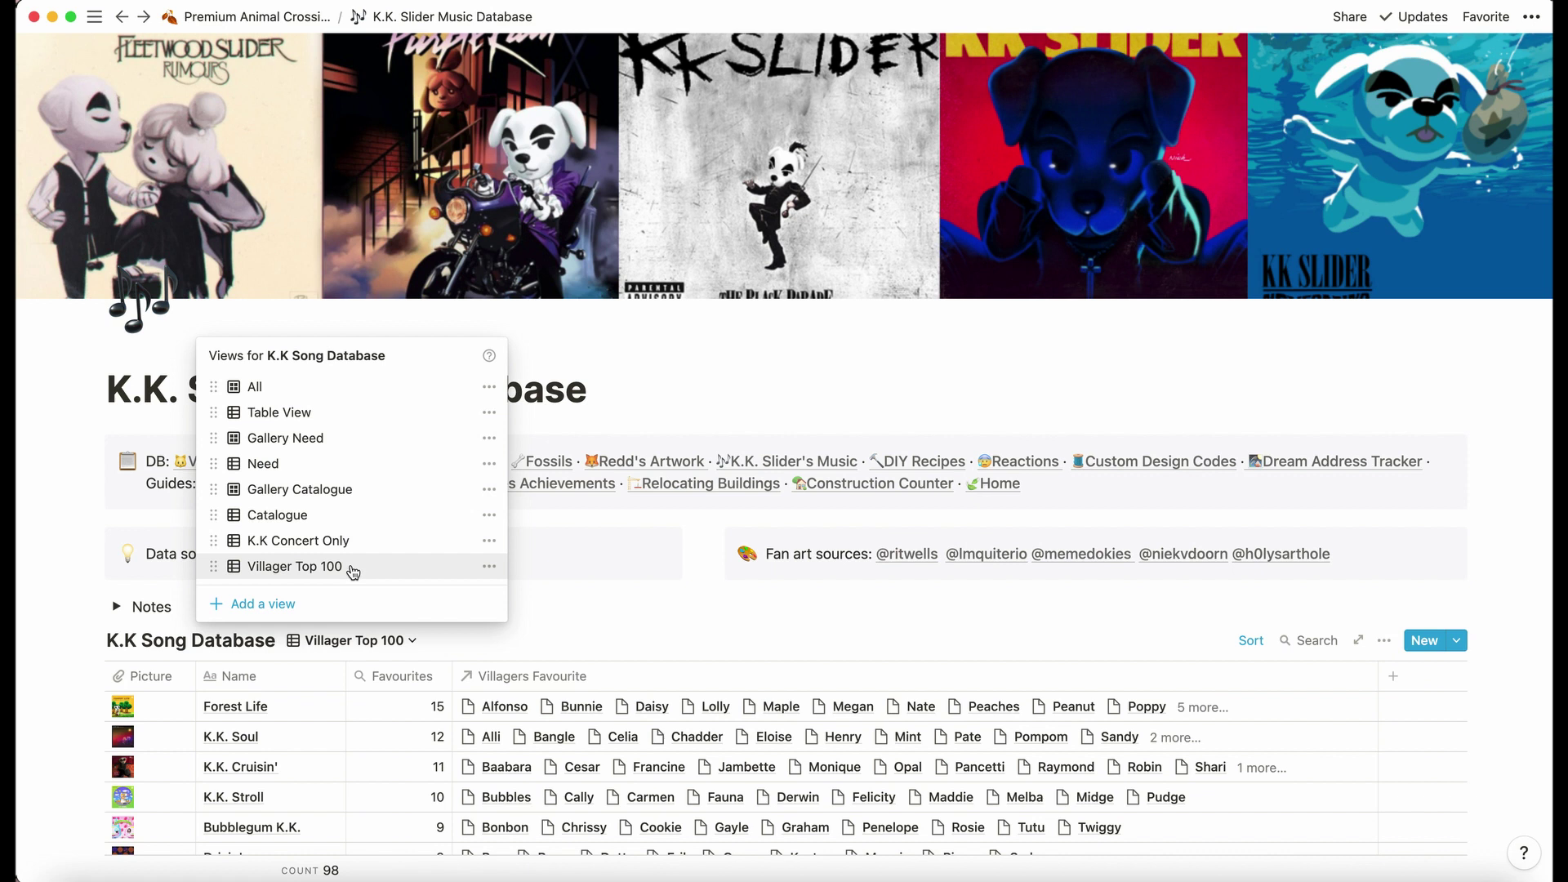
pyautogui.click(351, 396)
pyautogui.scroll(-2, 439, 645)
pyautogui.scroll(-1, 440, 649)
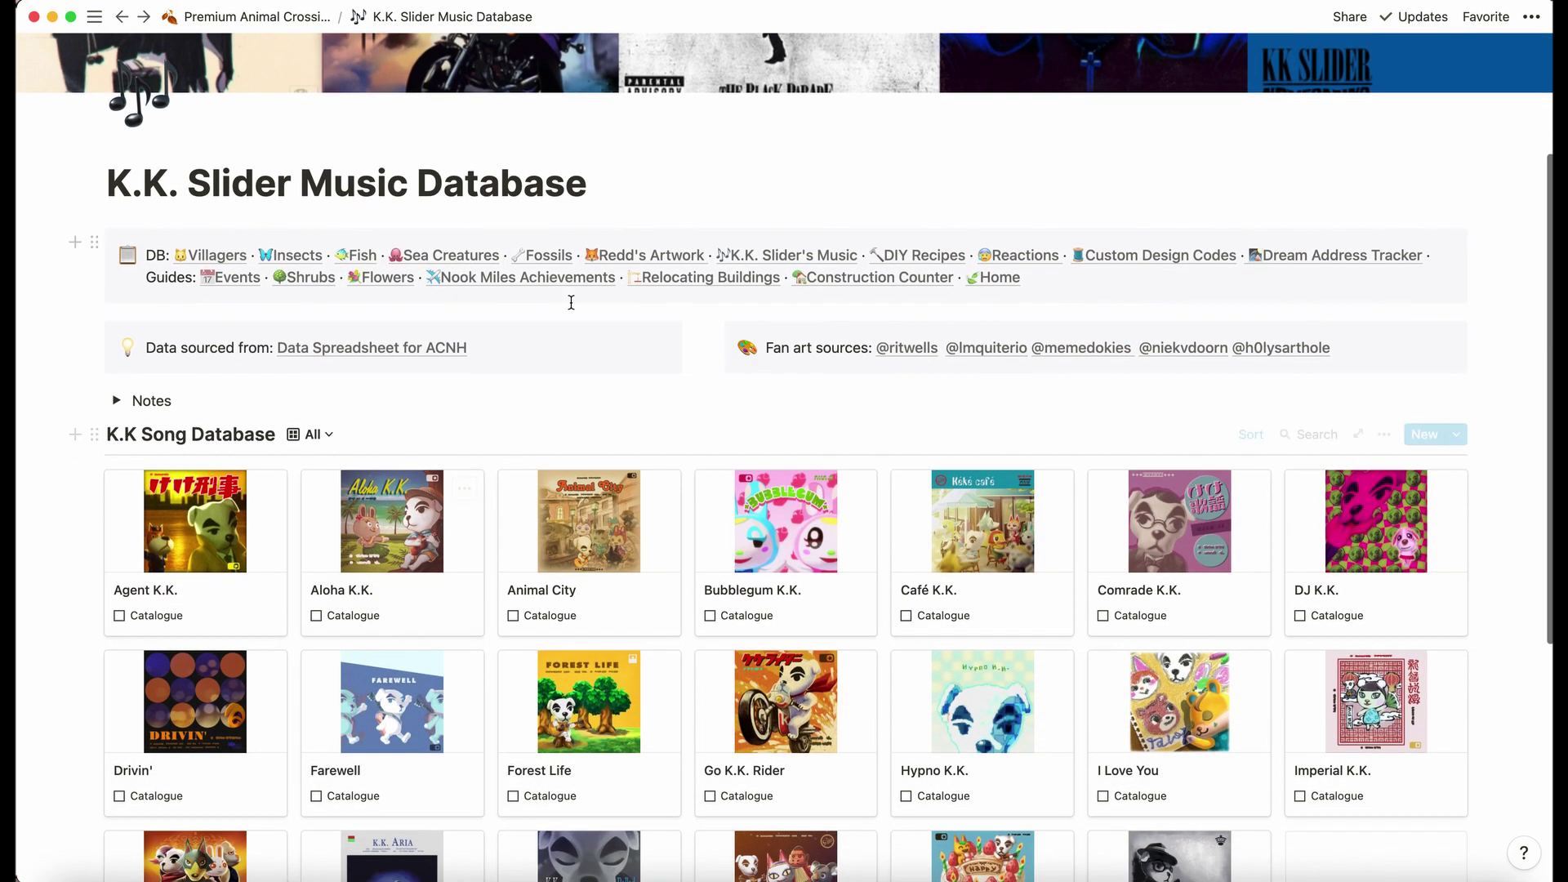
# Go to the DIY Recipes page and expand, then collapse, the Notes! section
pyautogui.click(918, 256)
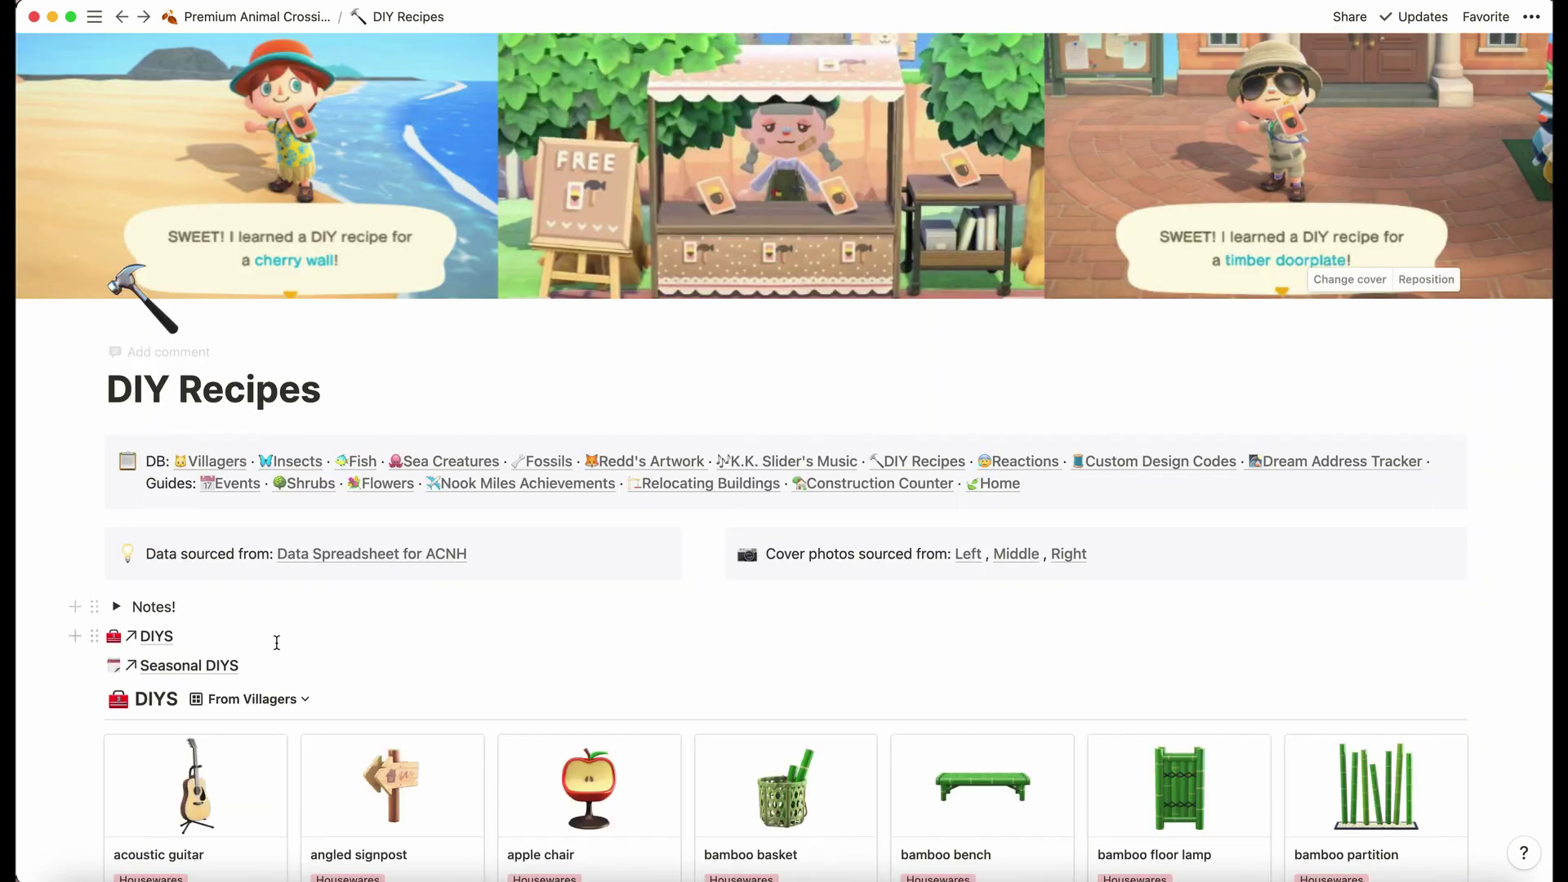
pyautogui.click(119, 607)
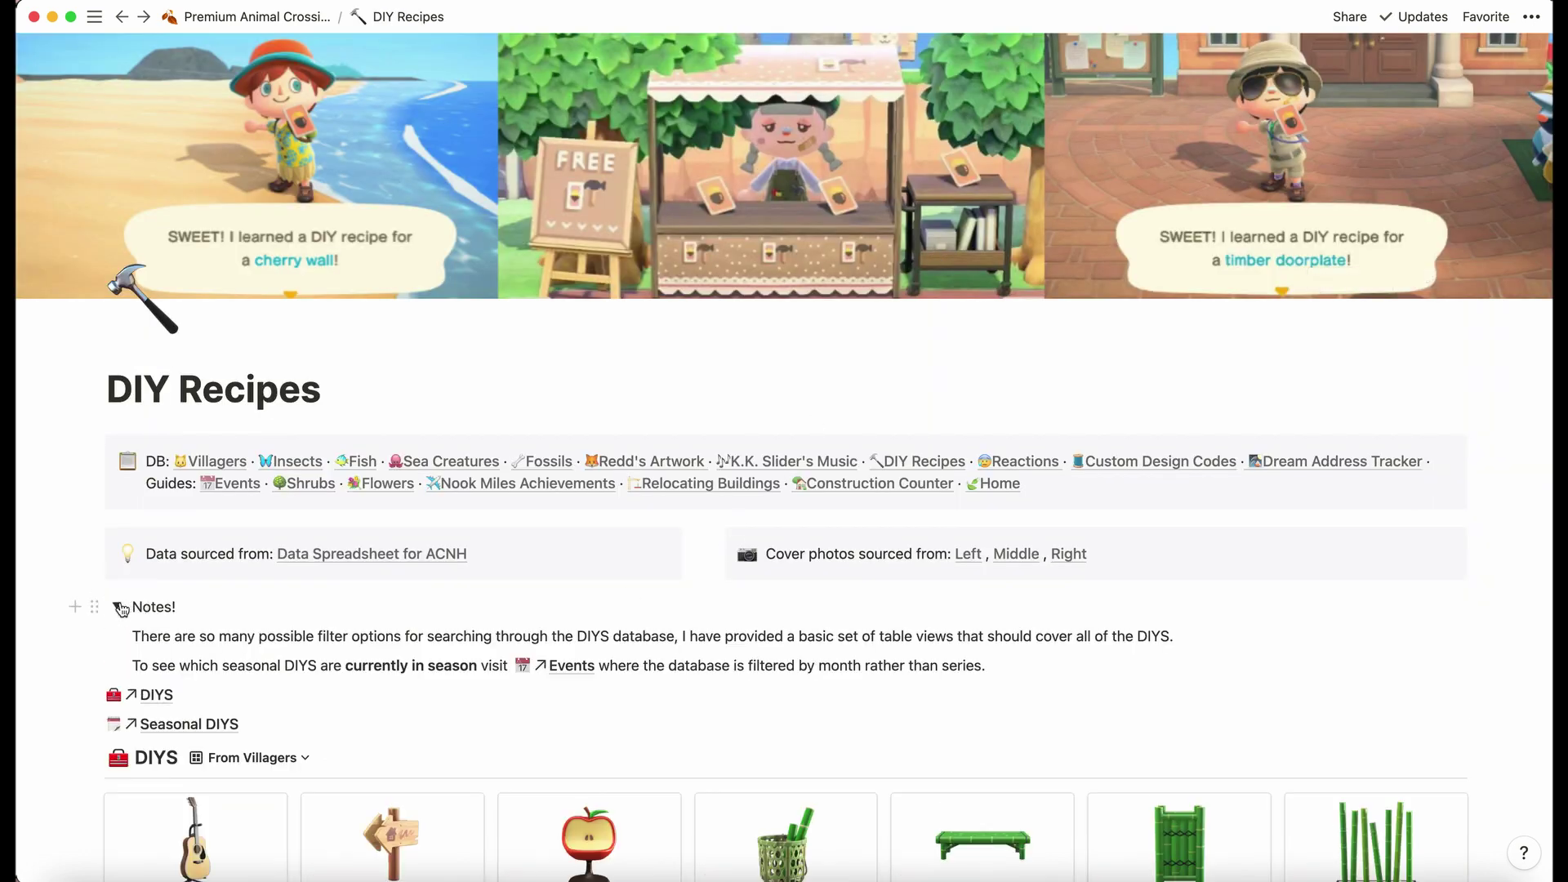
pyautogui.click(119, 607)
pyautogui.scroll(-7, 183, 727)
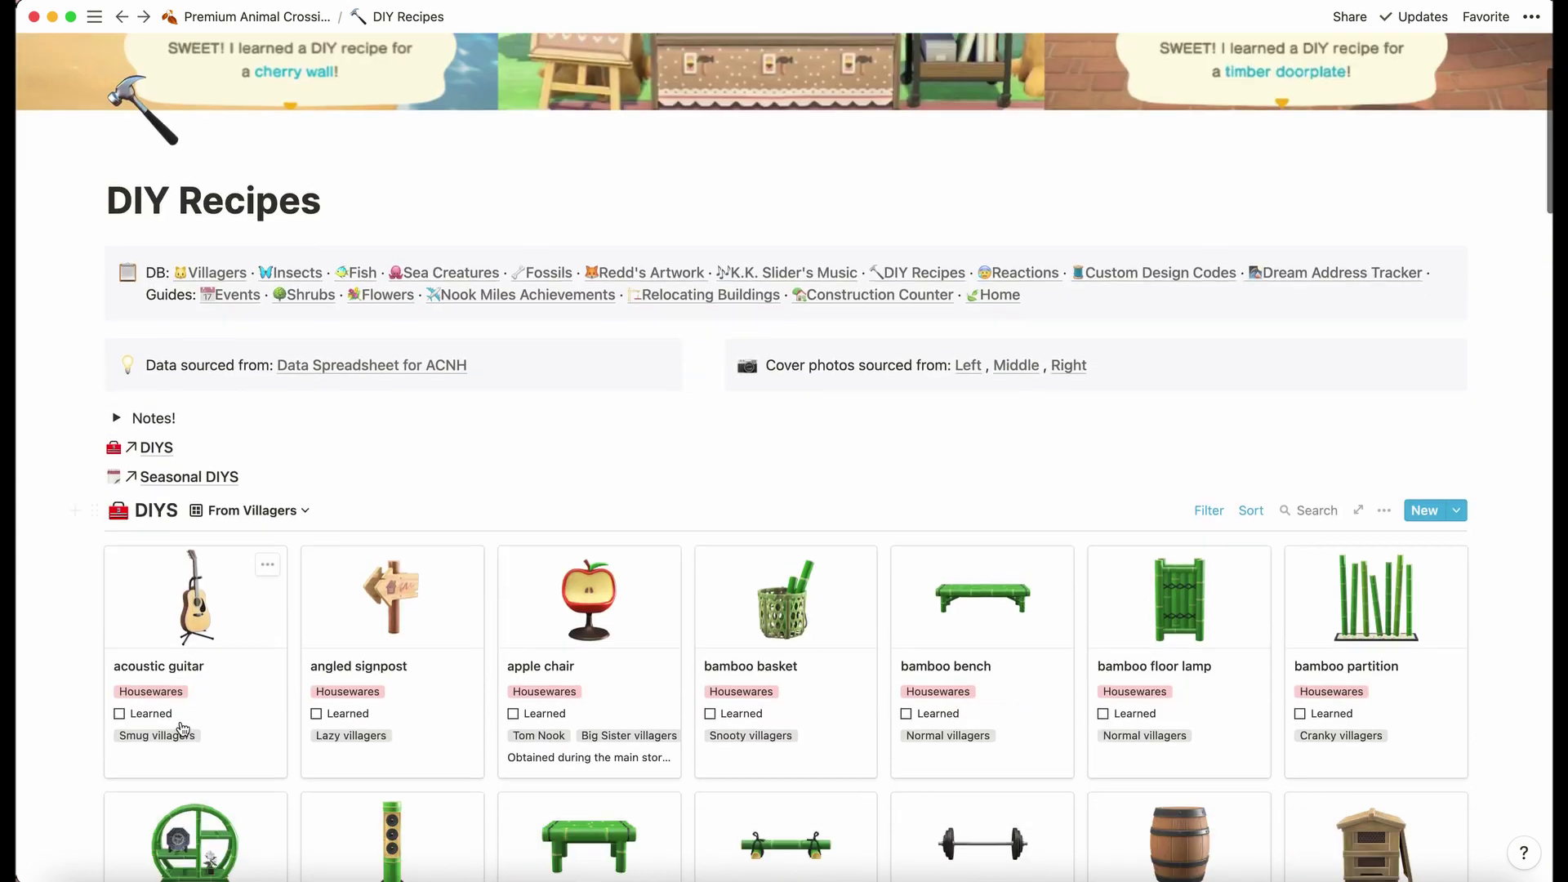
pyautogui.scroll(1, 183, 727)
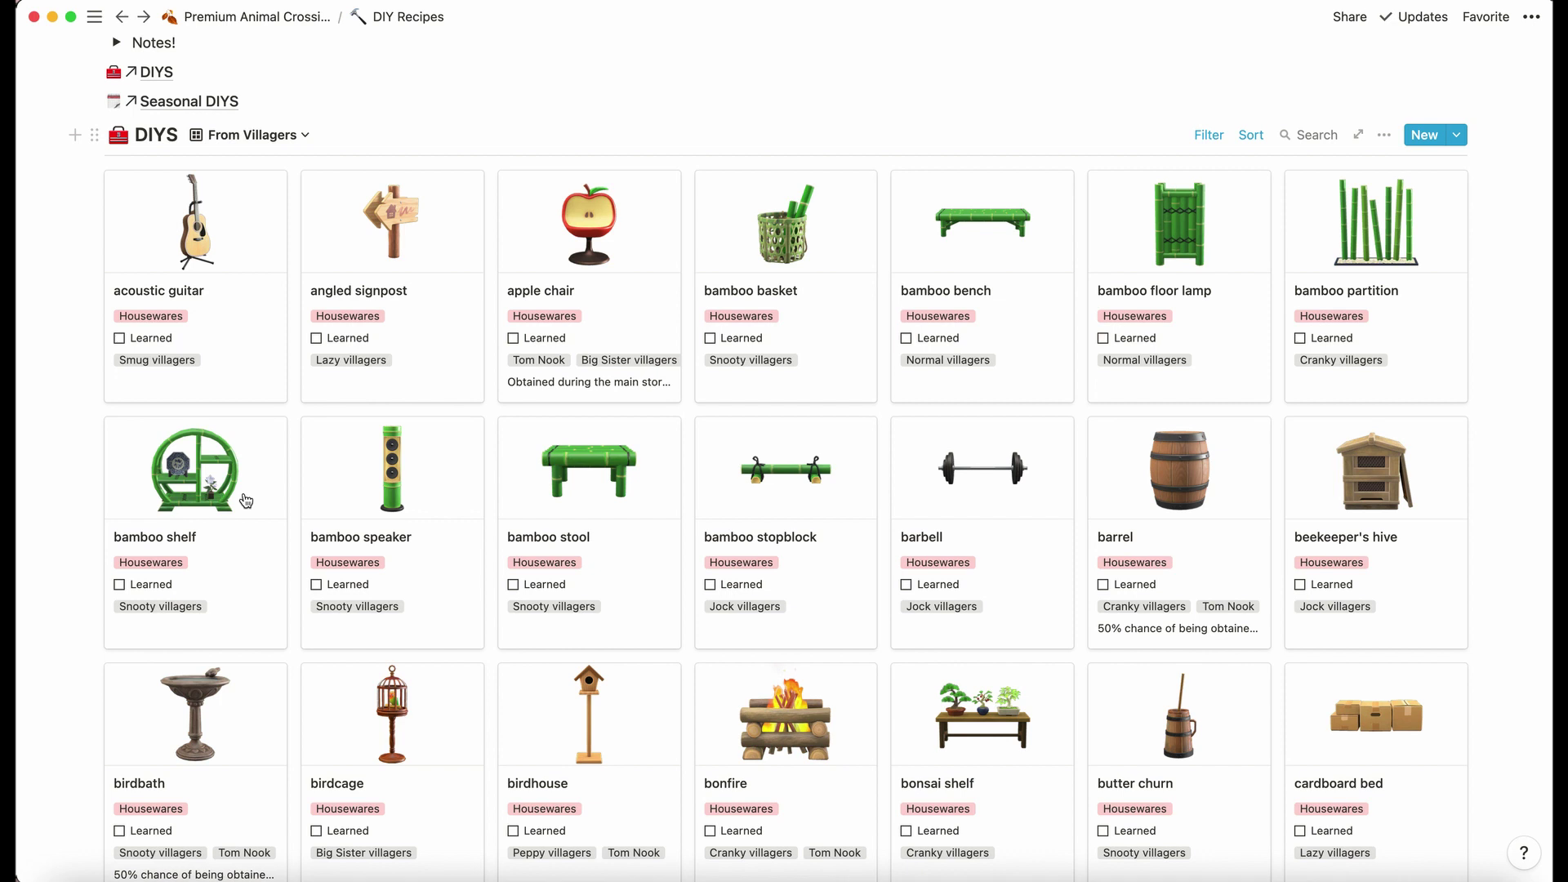
pyautogui.scroll(-5, 245, 501)
pyautogui.scroll(7, 261, 217)
# Switch the DIYS database to the All table of 472 recipes with material columns
pyautogui.click(255, 249)
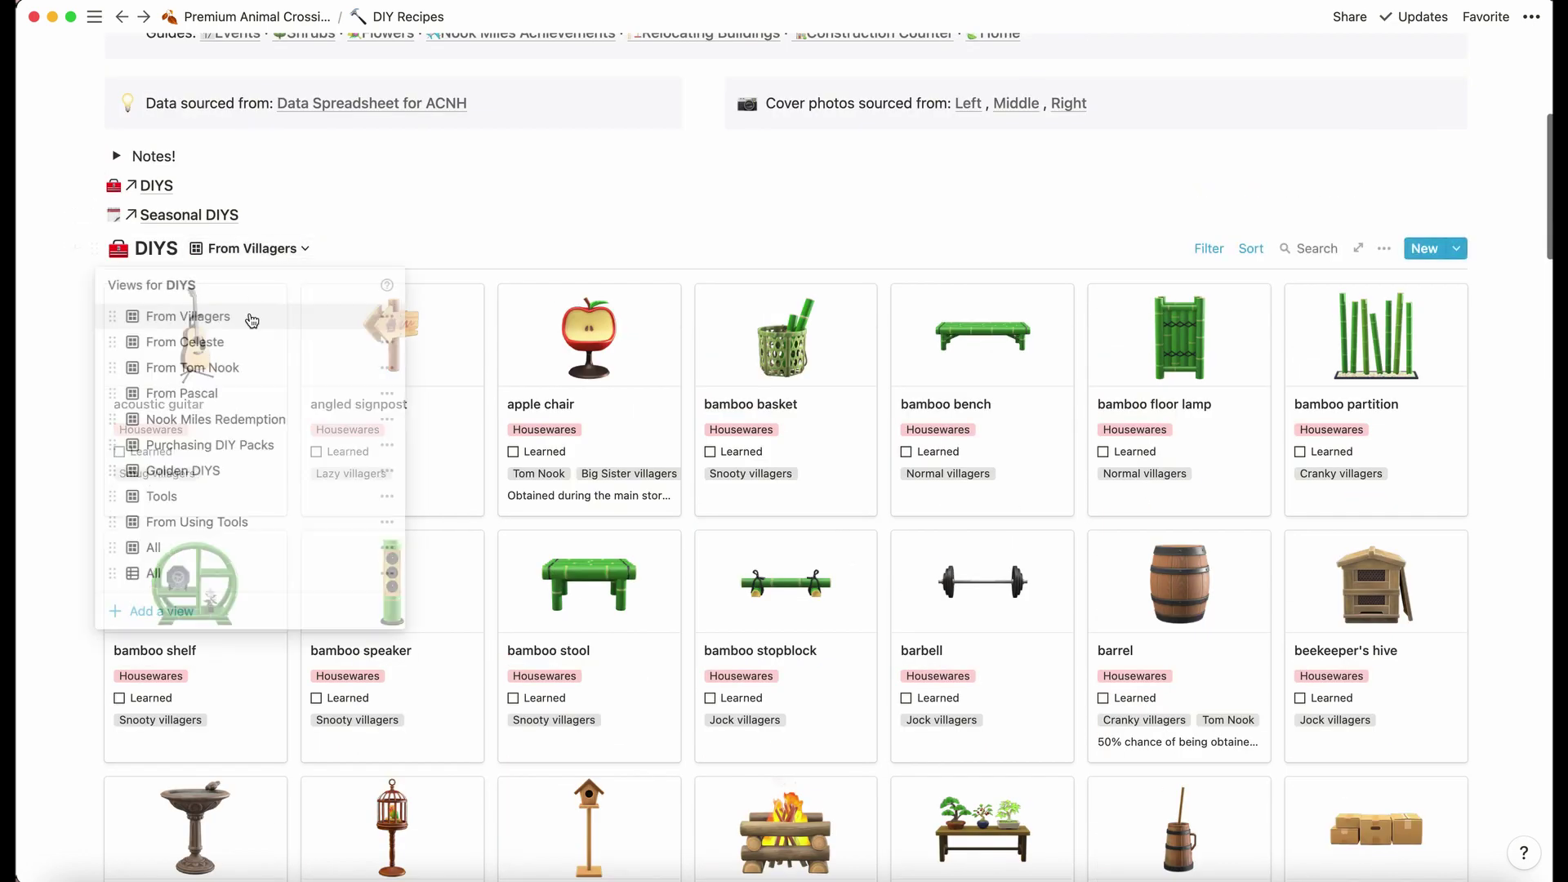
pyautogui.click(221, 572)
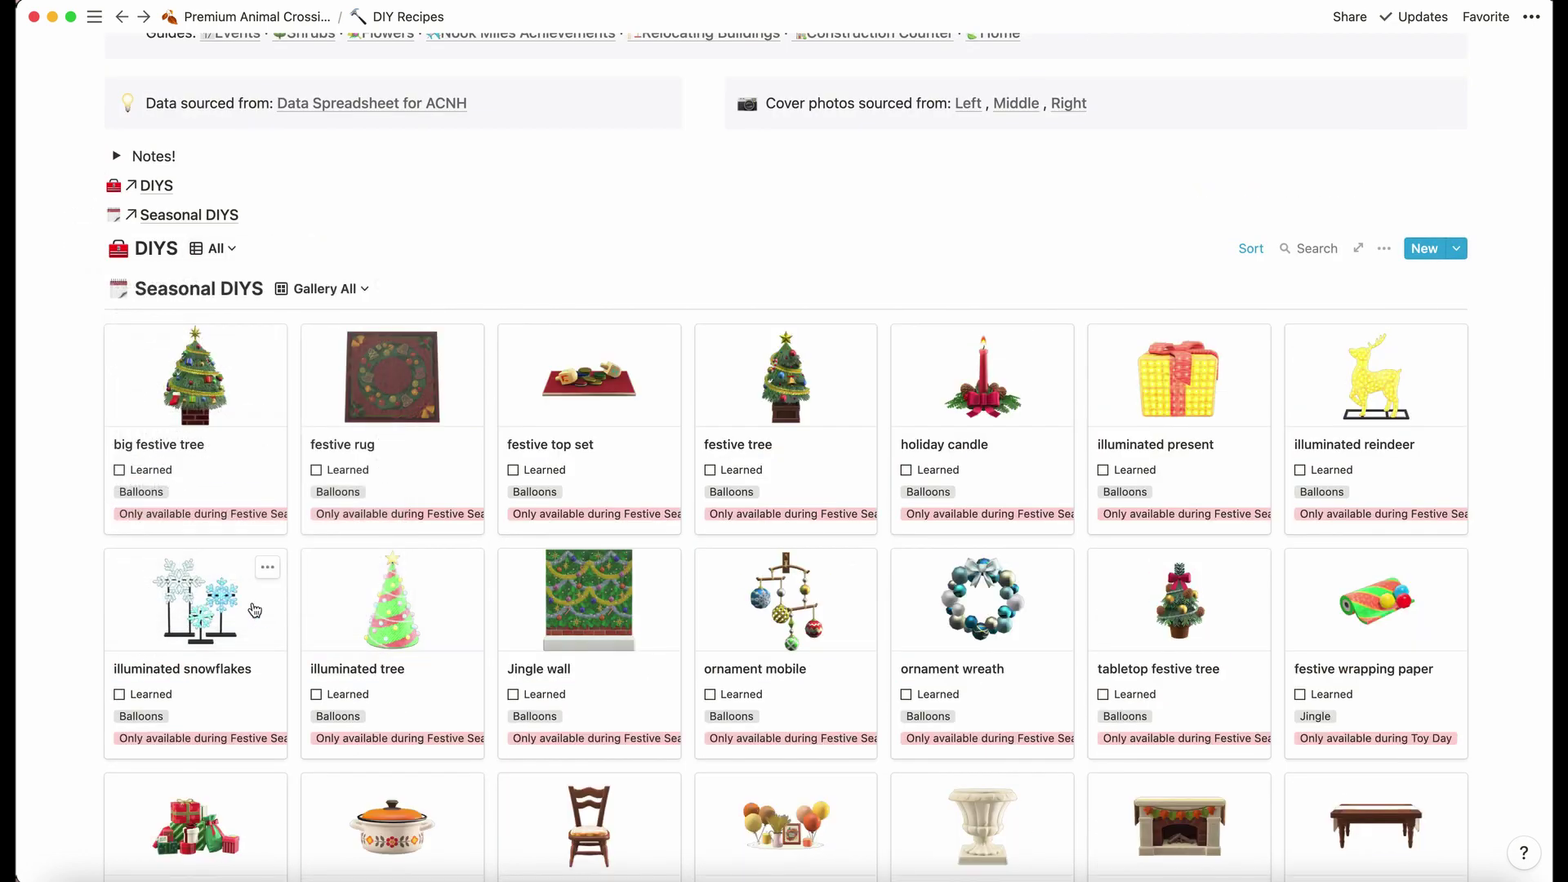
pyautogui.moveTo(308, 675)
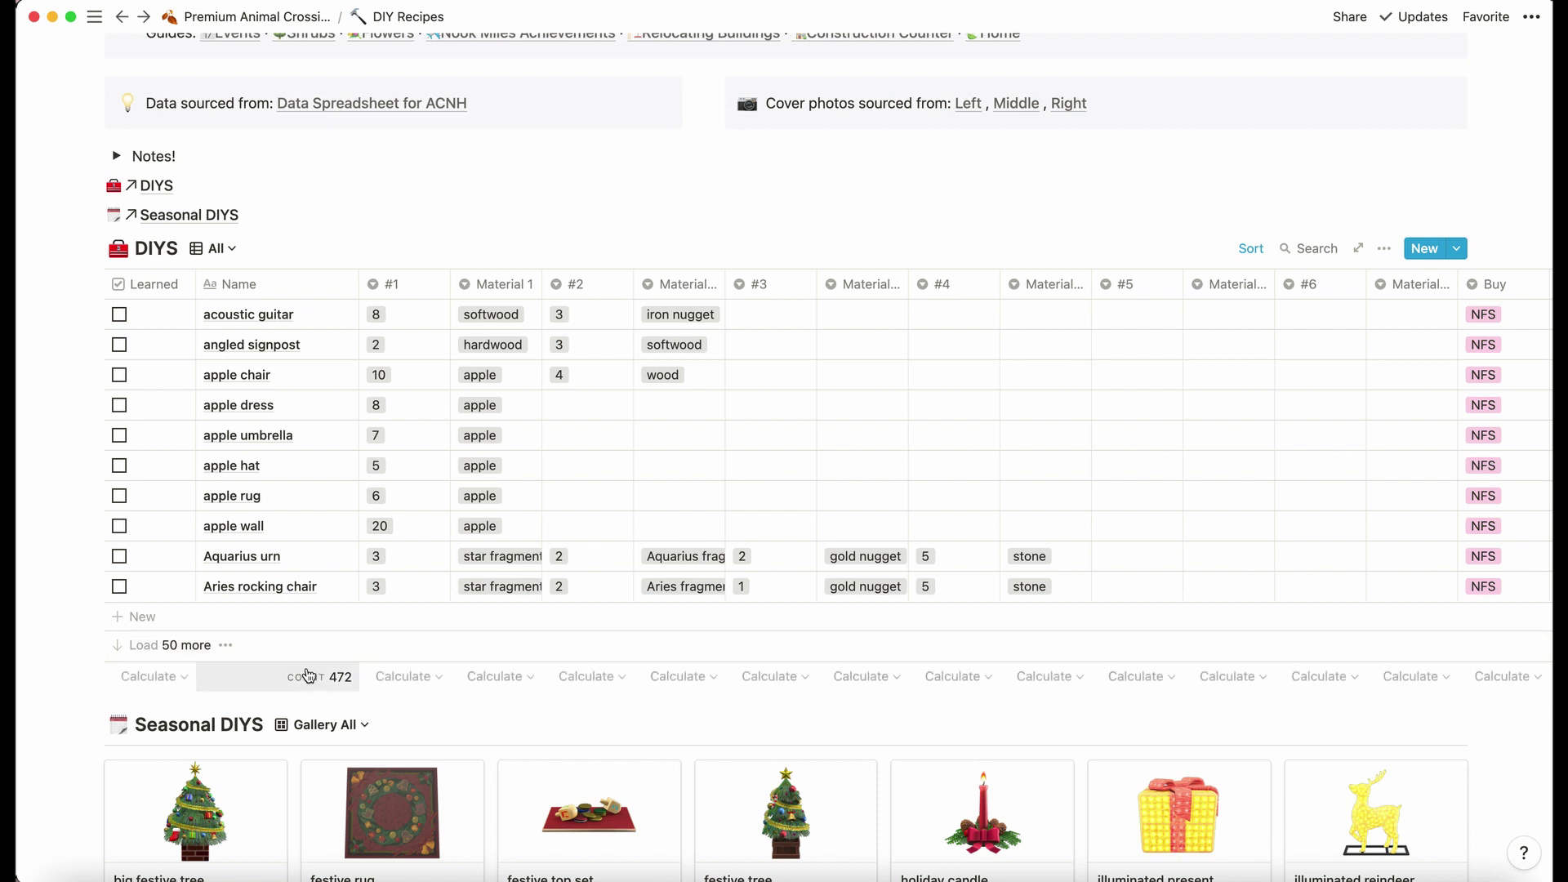
pyautogui.moveTo(351, 558)
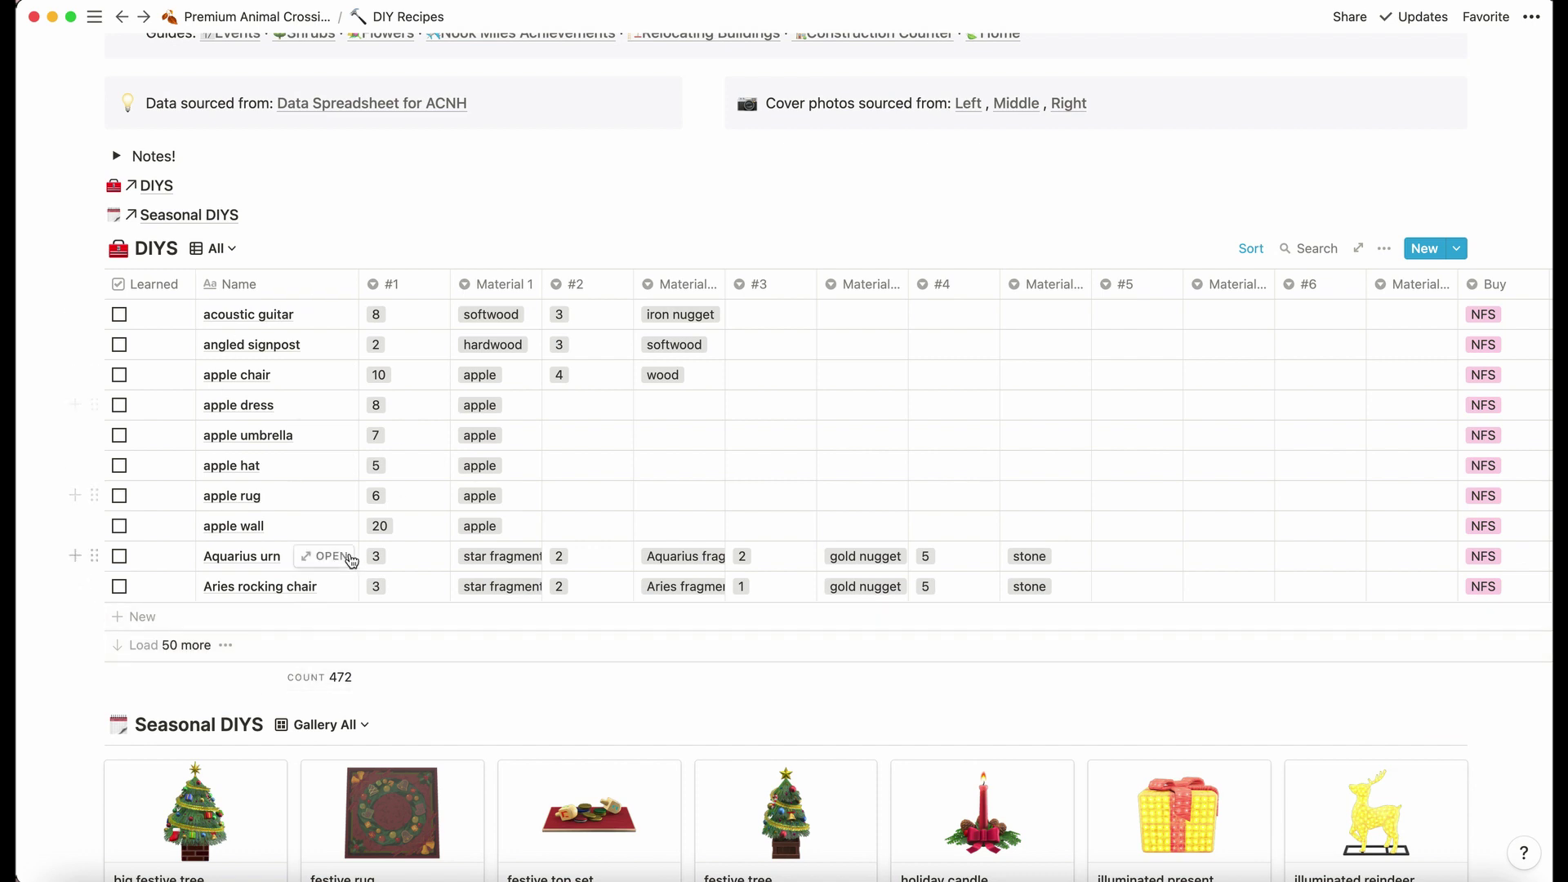
pyautogui.scroll(-10, 342, 581)
pyautogui.scroll(12, 458, 506)
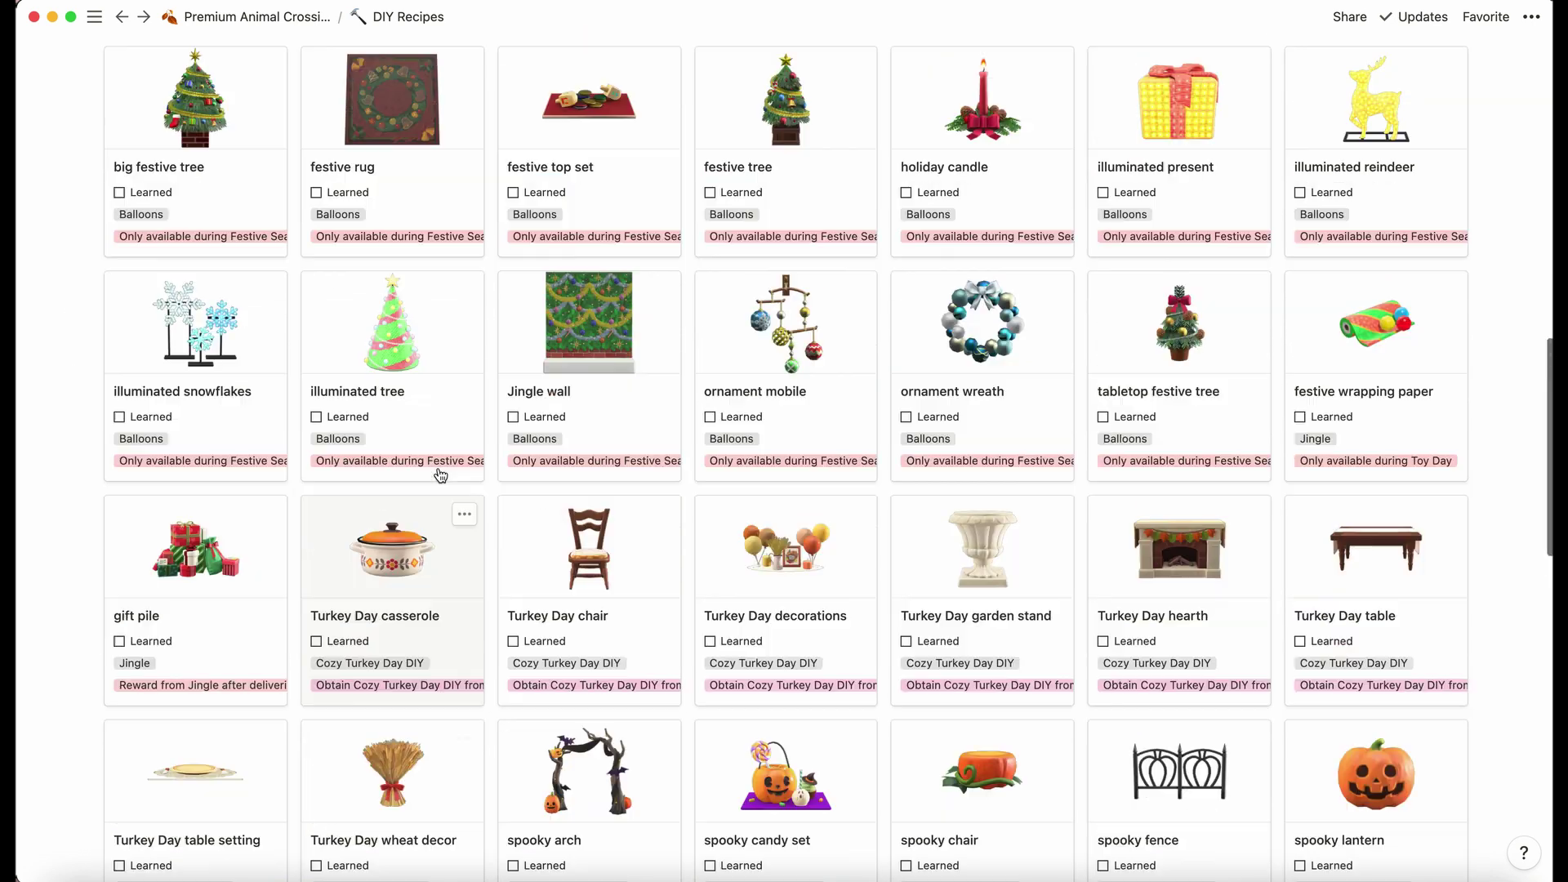
pyautogui.scroll(1, 441, 476)
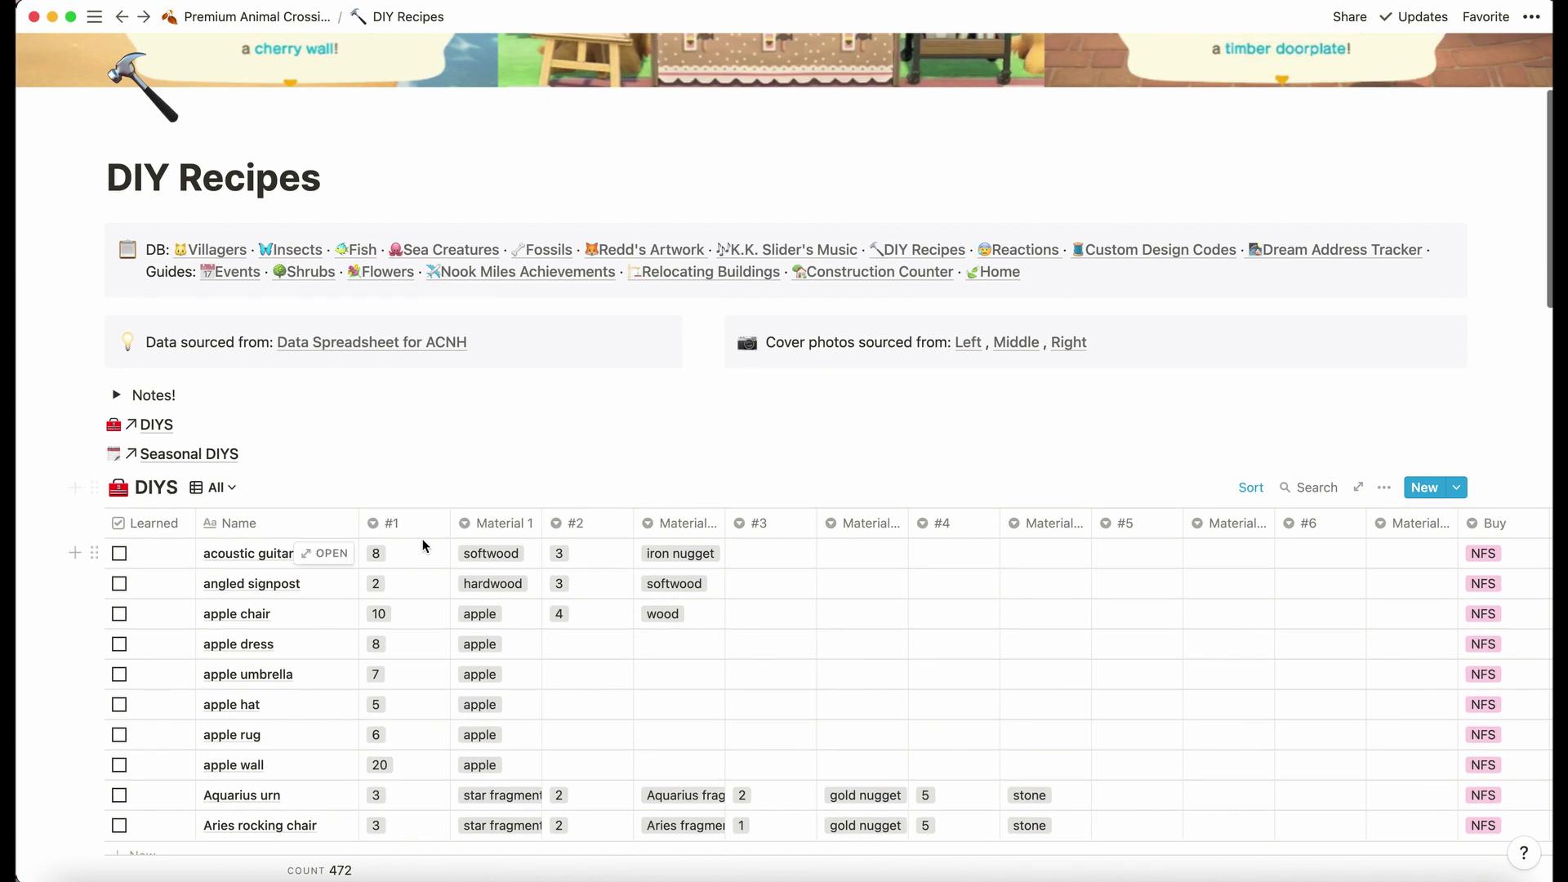
# Return the DIYS database to the From Villagers gallery of recipe cards
pyautogui.click(219, 488)
pyautogui.click(151, 555)
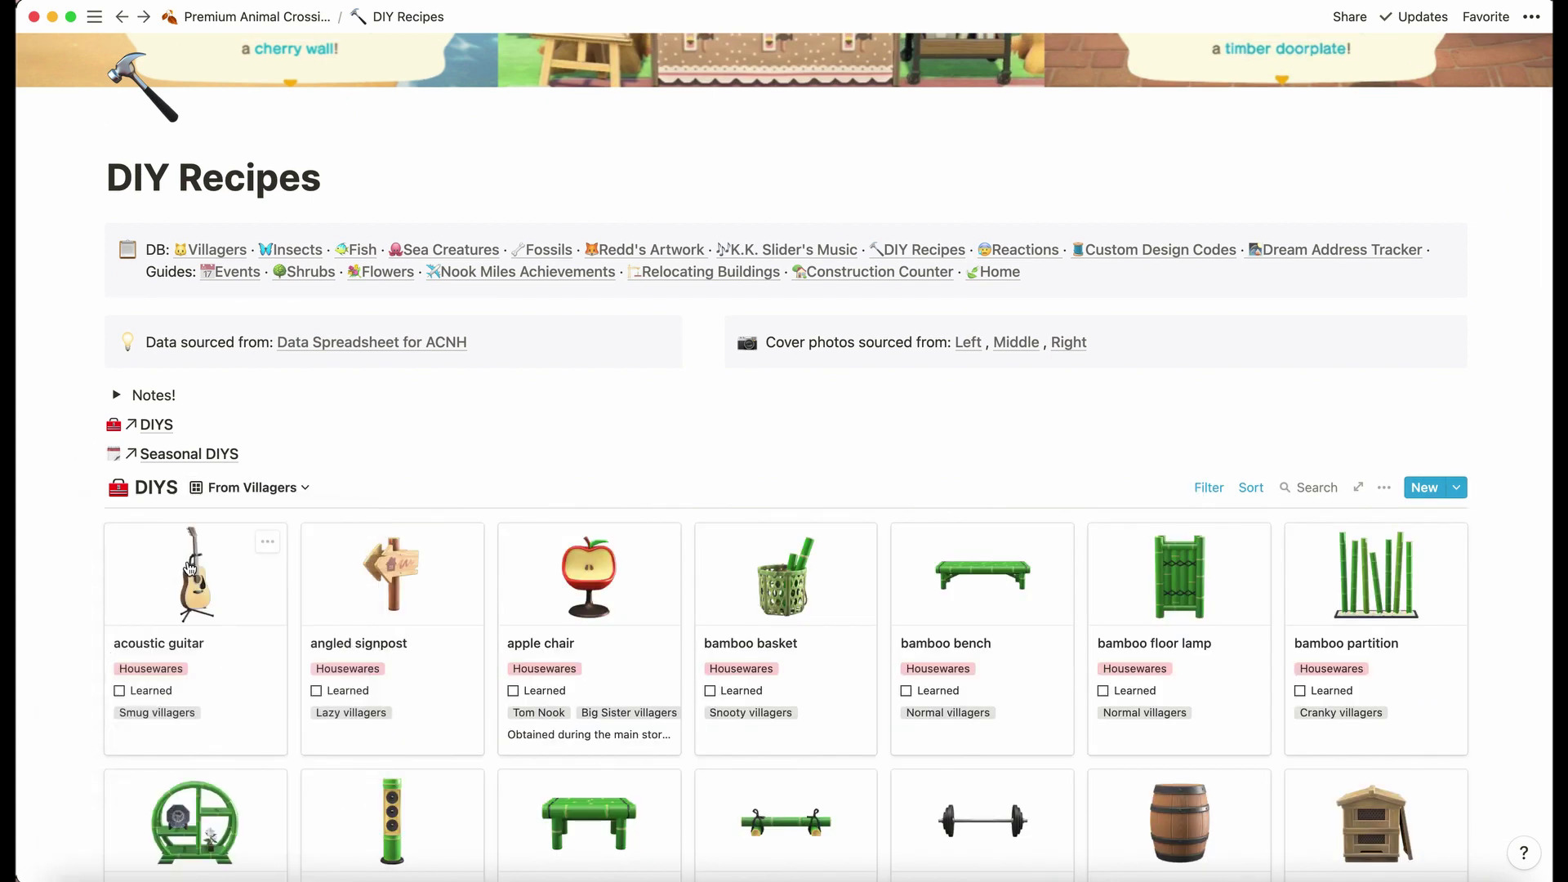
pyautogui.scroll(-5, 394, 633)
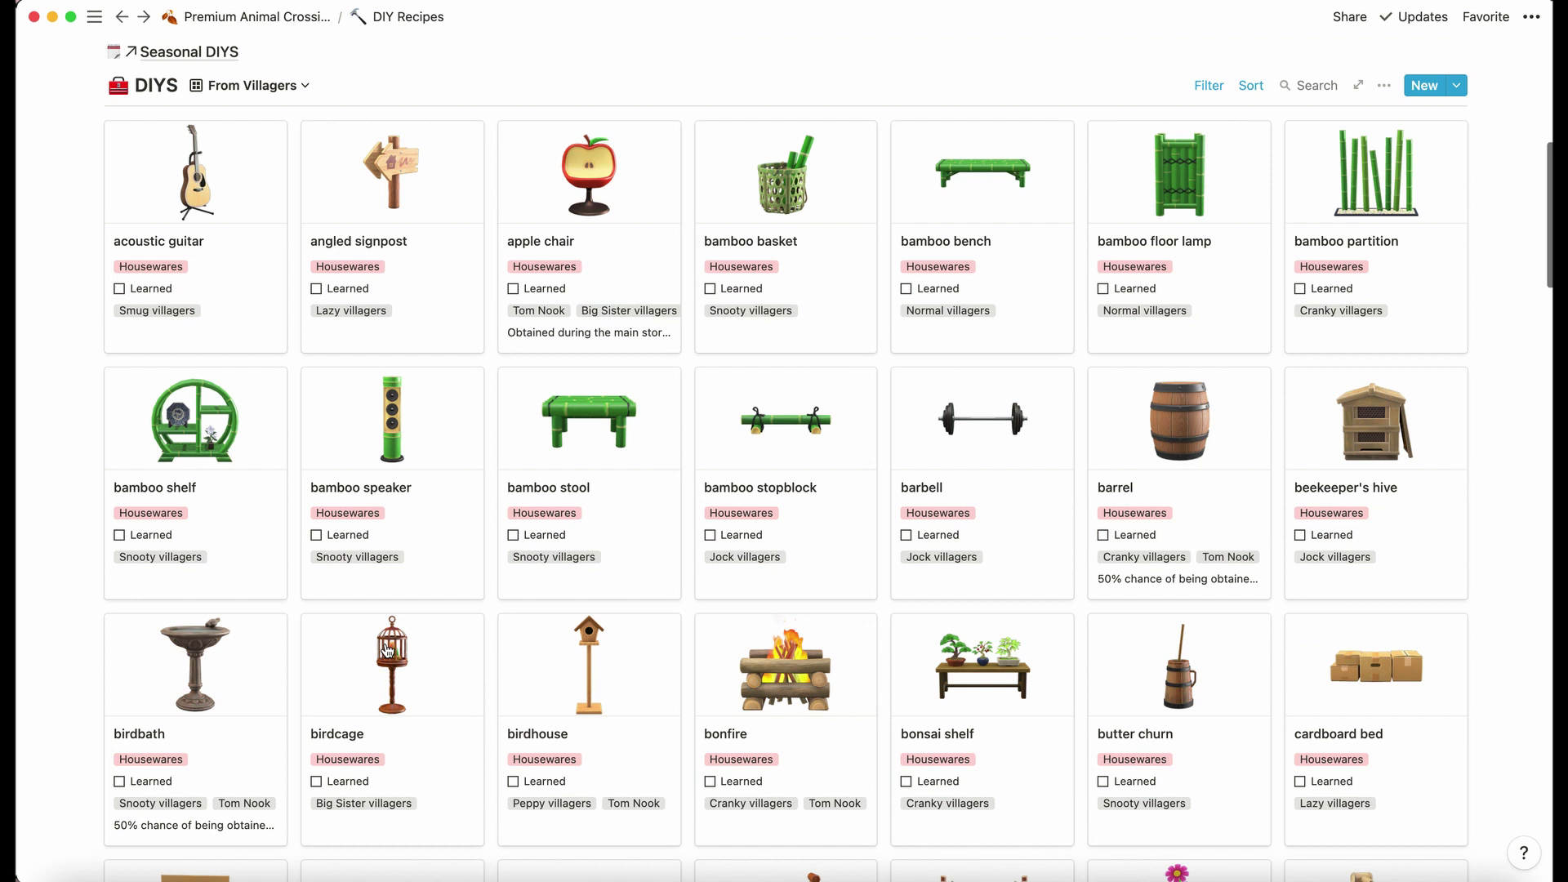
pyautogui.scroll(-20, 387, 650)
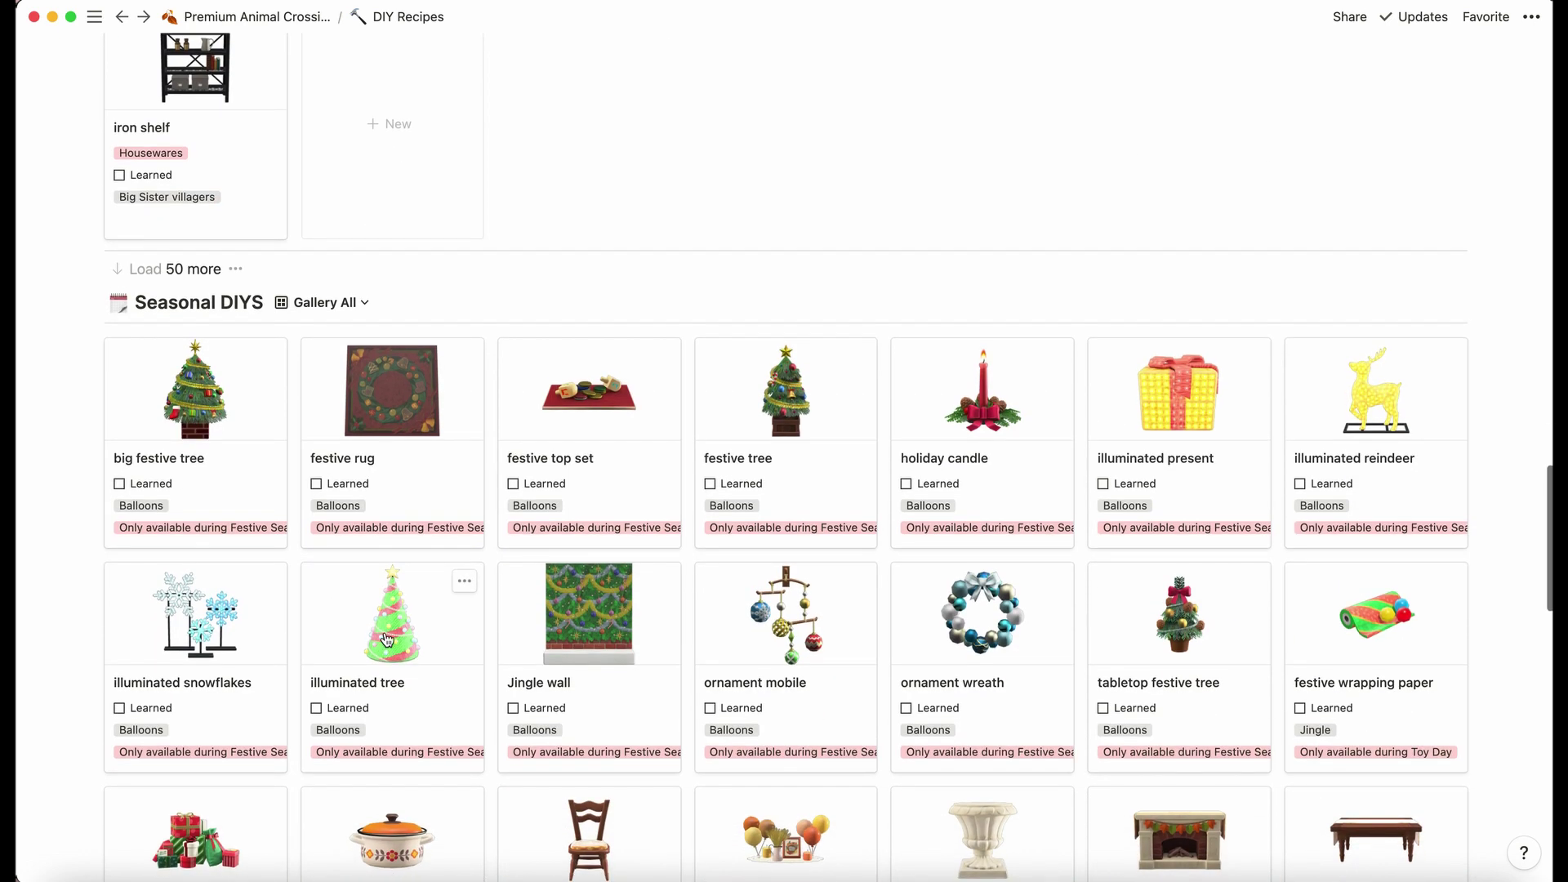
# Show only Maple Season recipes in Seasonal DIYS, then switch back to Gallery All
pyautogui.click(330, 304)
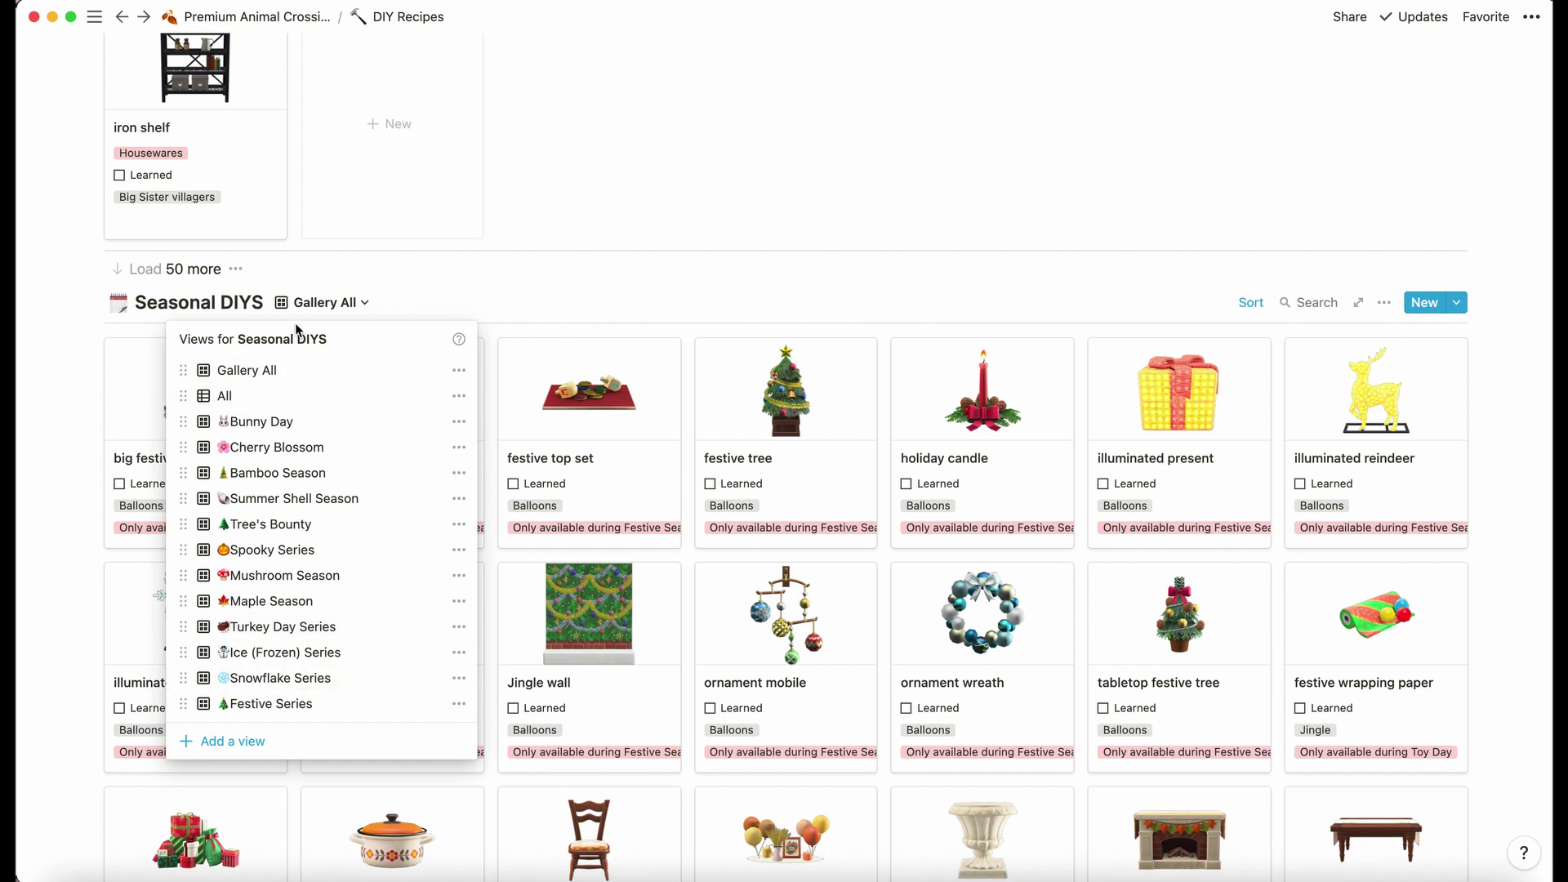
pyautogui.click(313, 304)
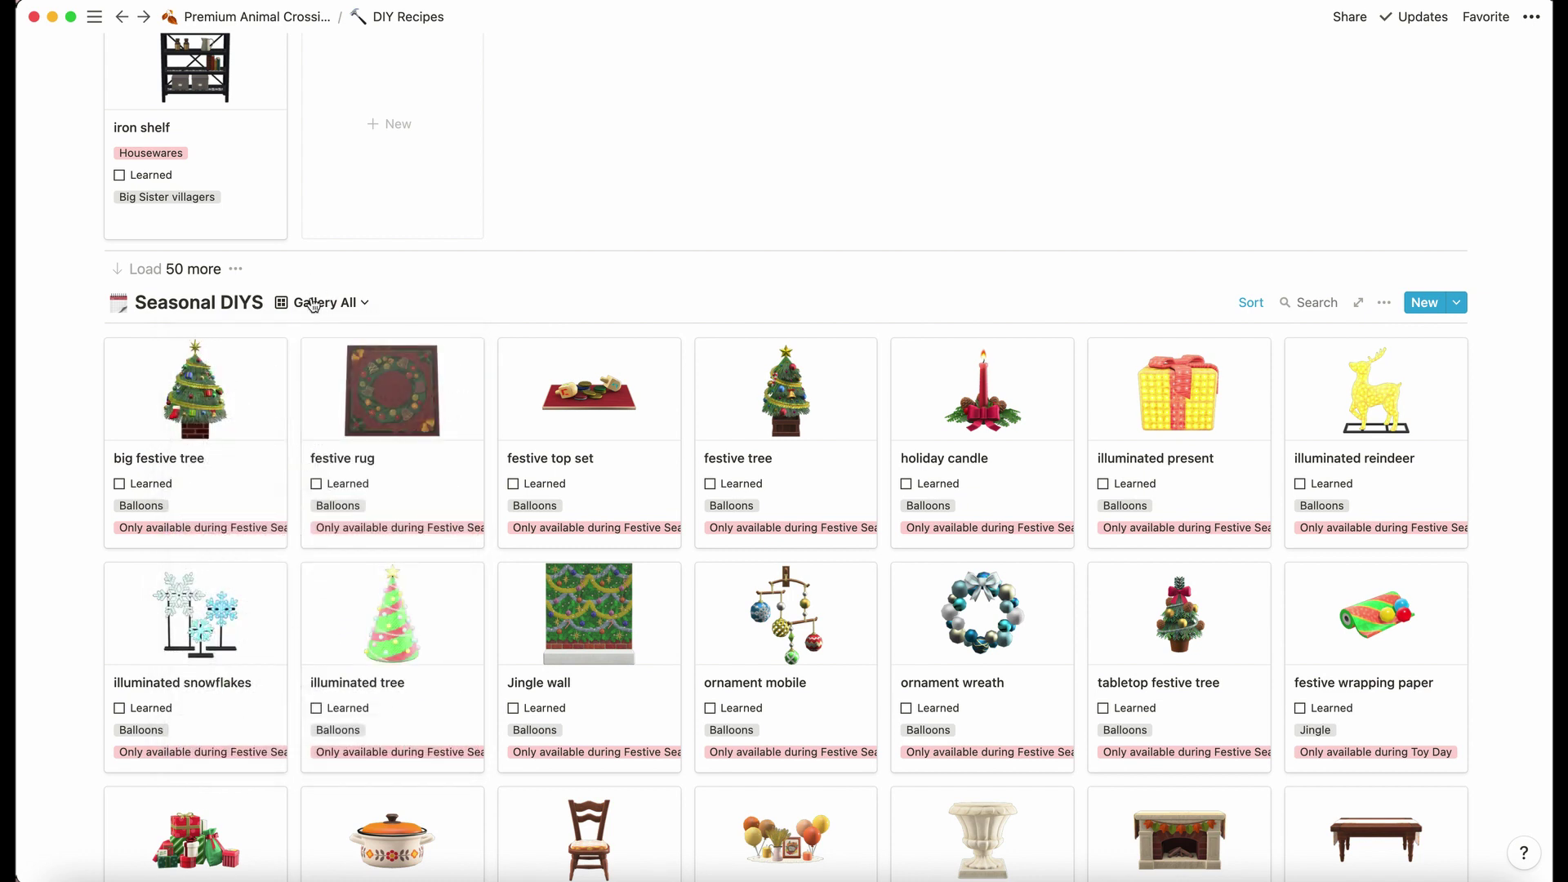
pyautogui.click(313, 304)
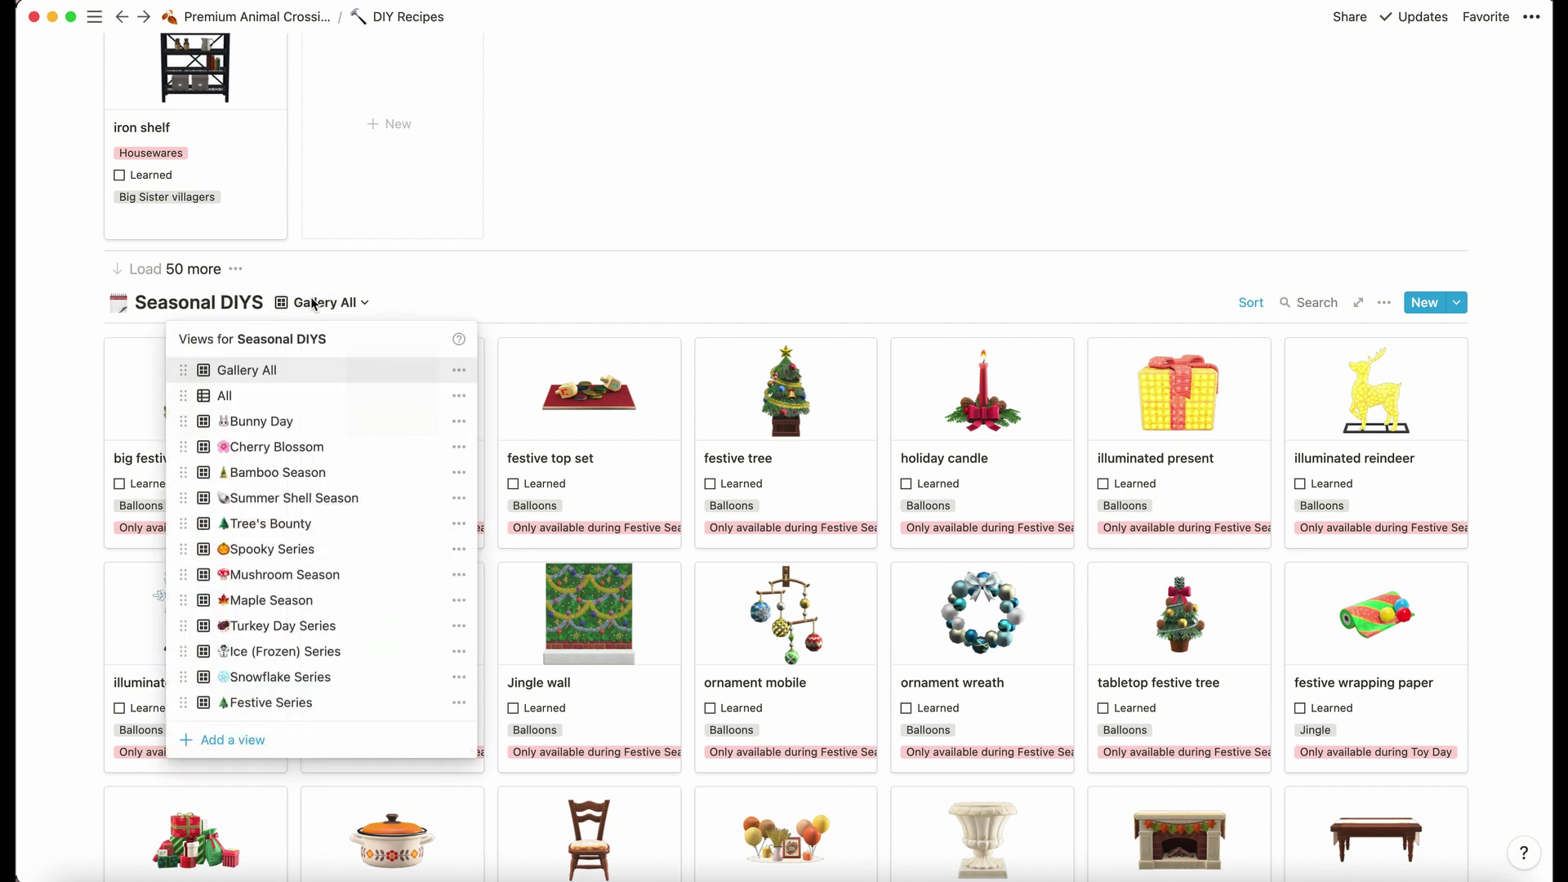
pyautogui.click(295, 610)
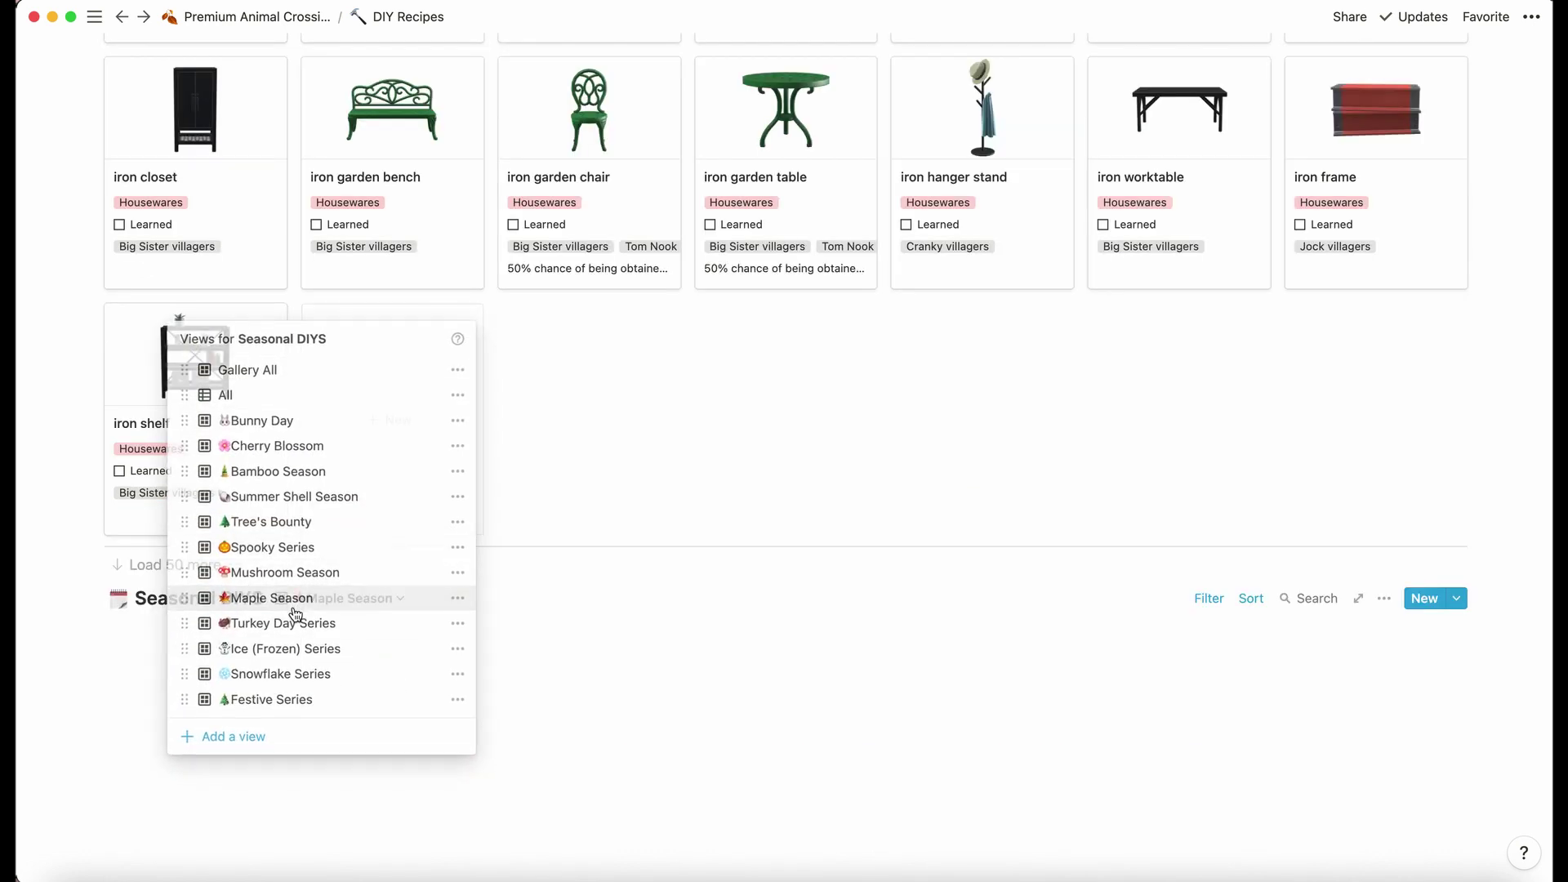
pyautogui.click(342, 305)
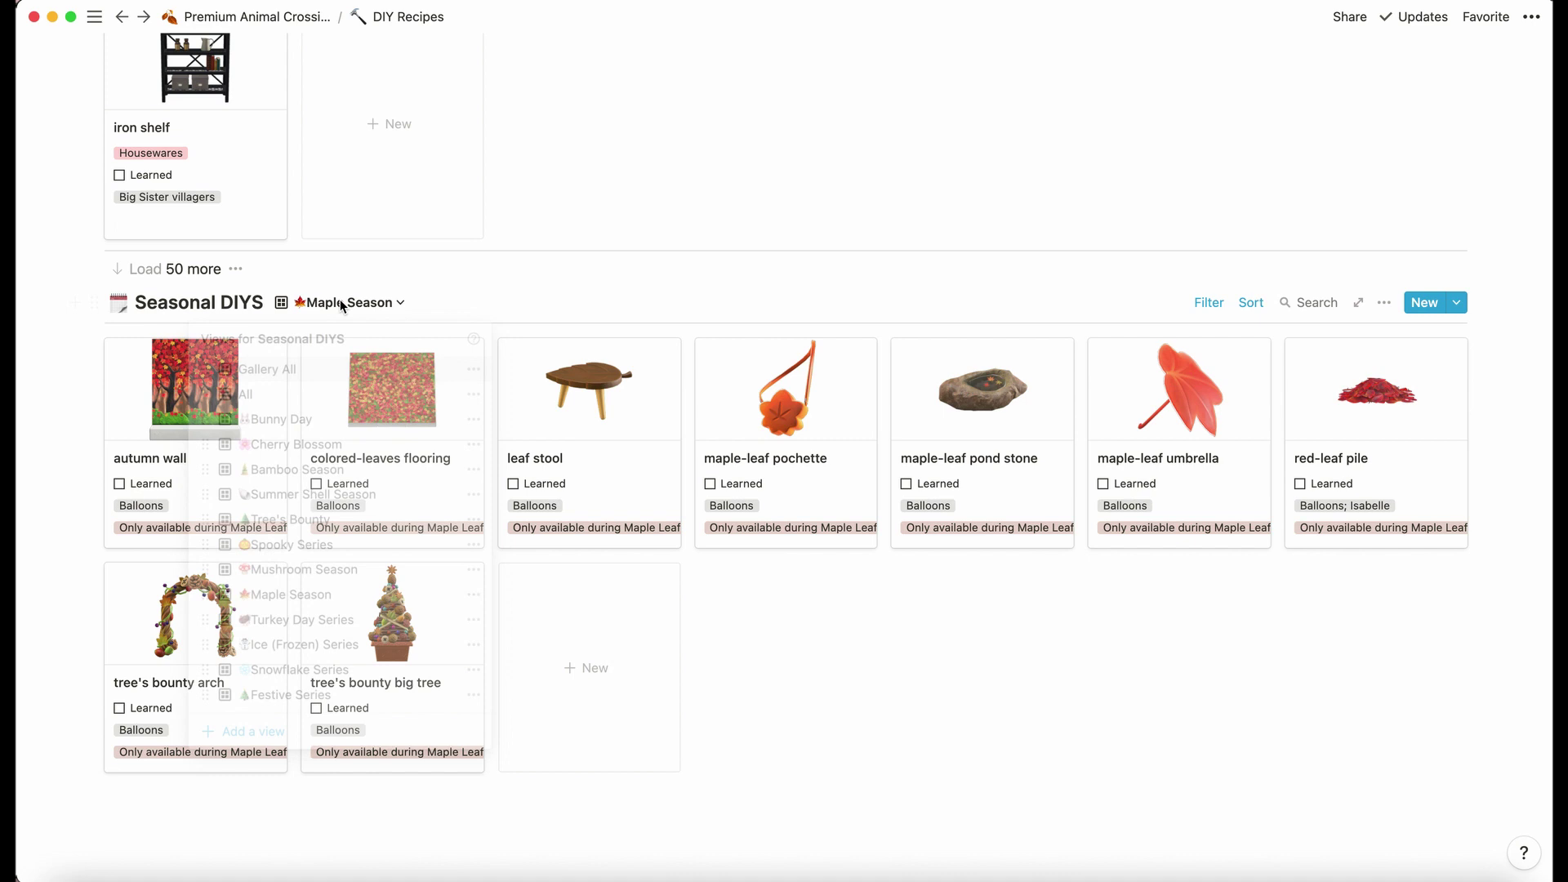
pyautogui.click(320, 371)
pyautogui.scroll(20, 323, 372)
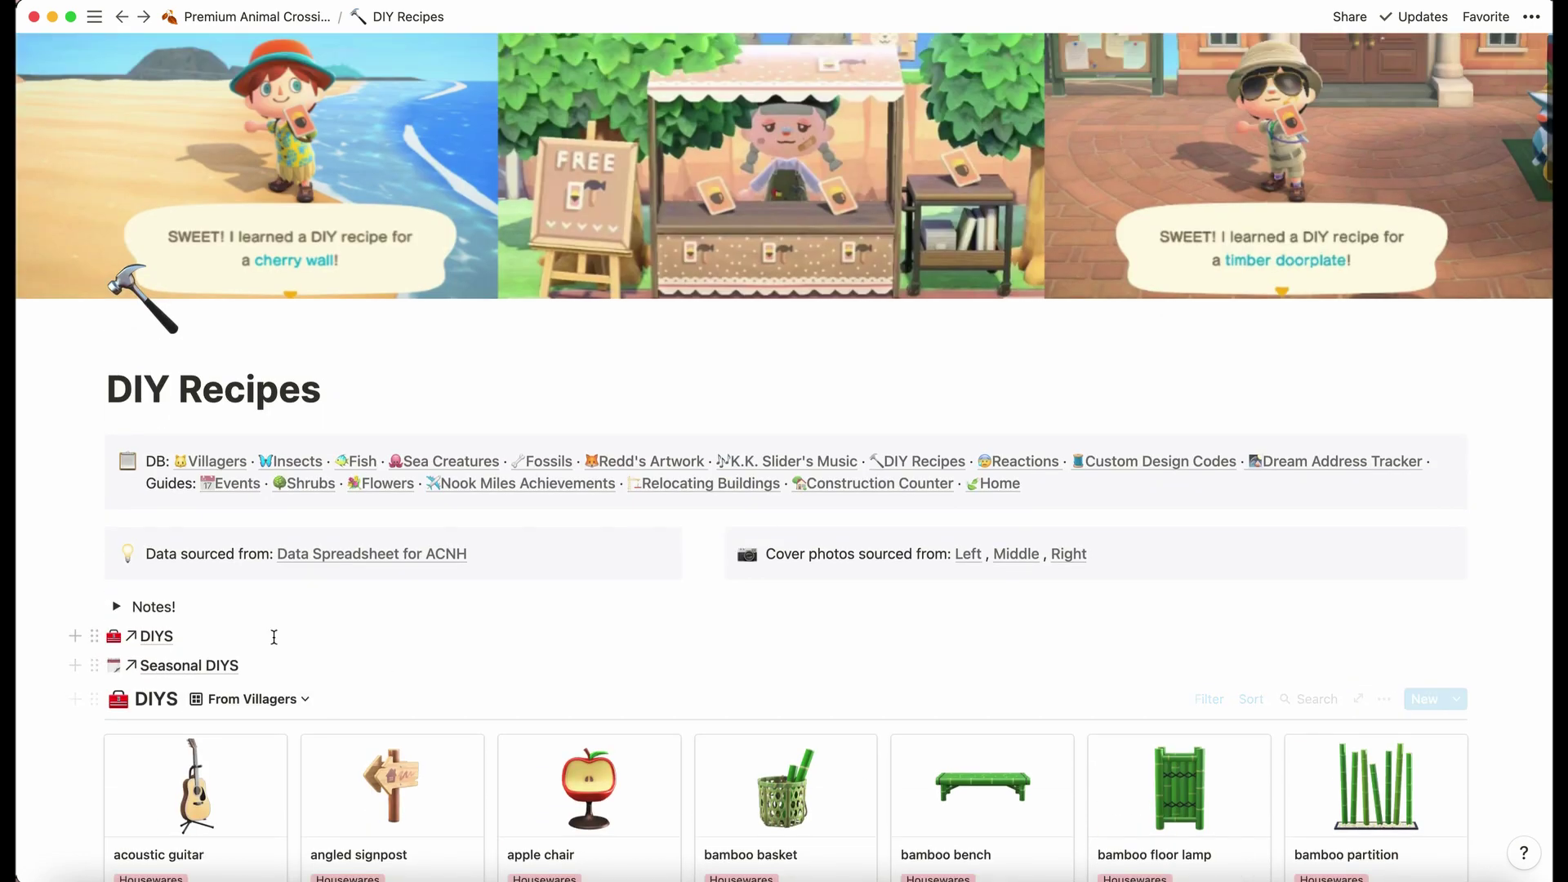
pyautogui.scroll(-5, 267, 625)
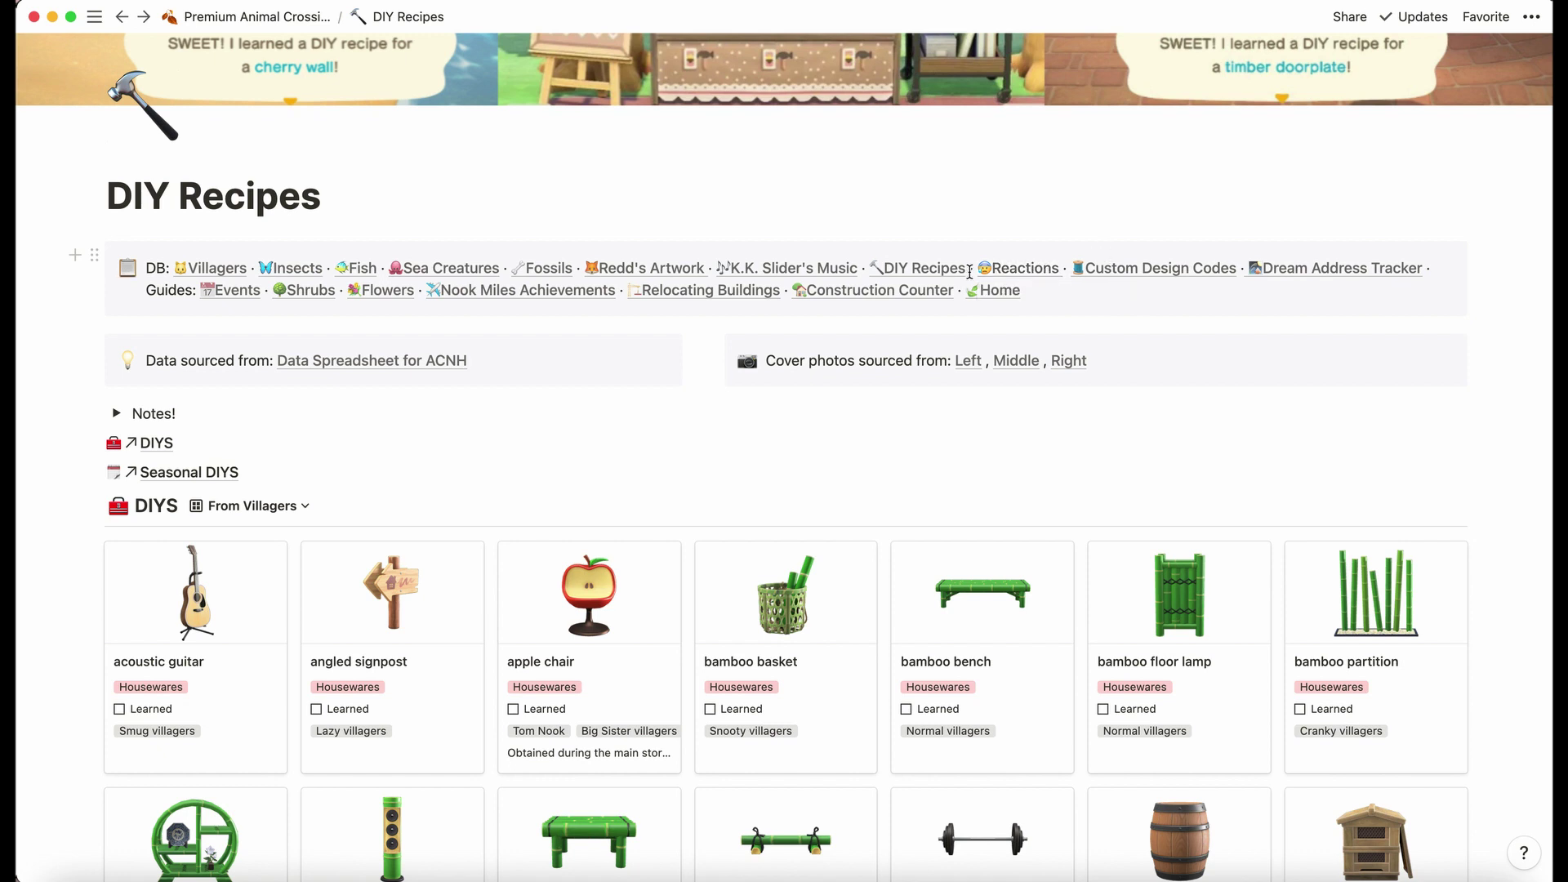
# Go to the Reactions Database and filter to the Big Sister / Uchii Villagers view
pyautogui.click(1026, 270)
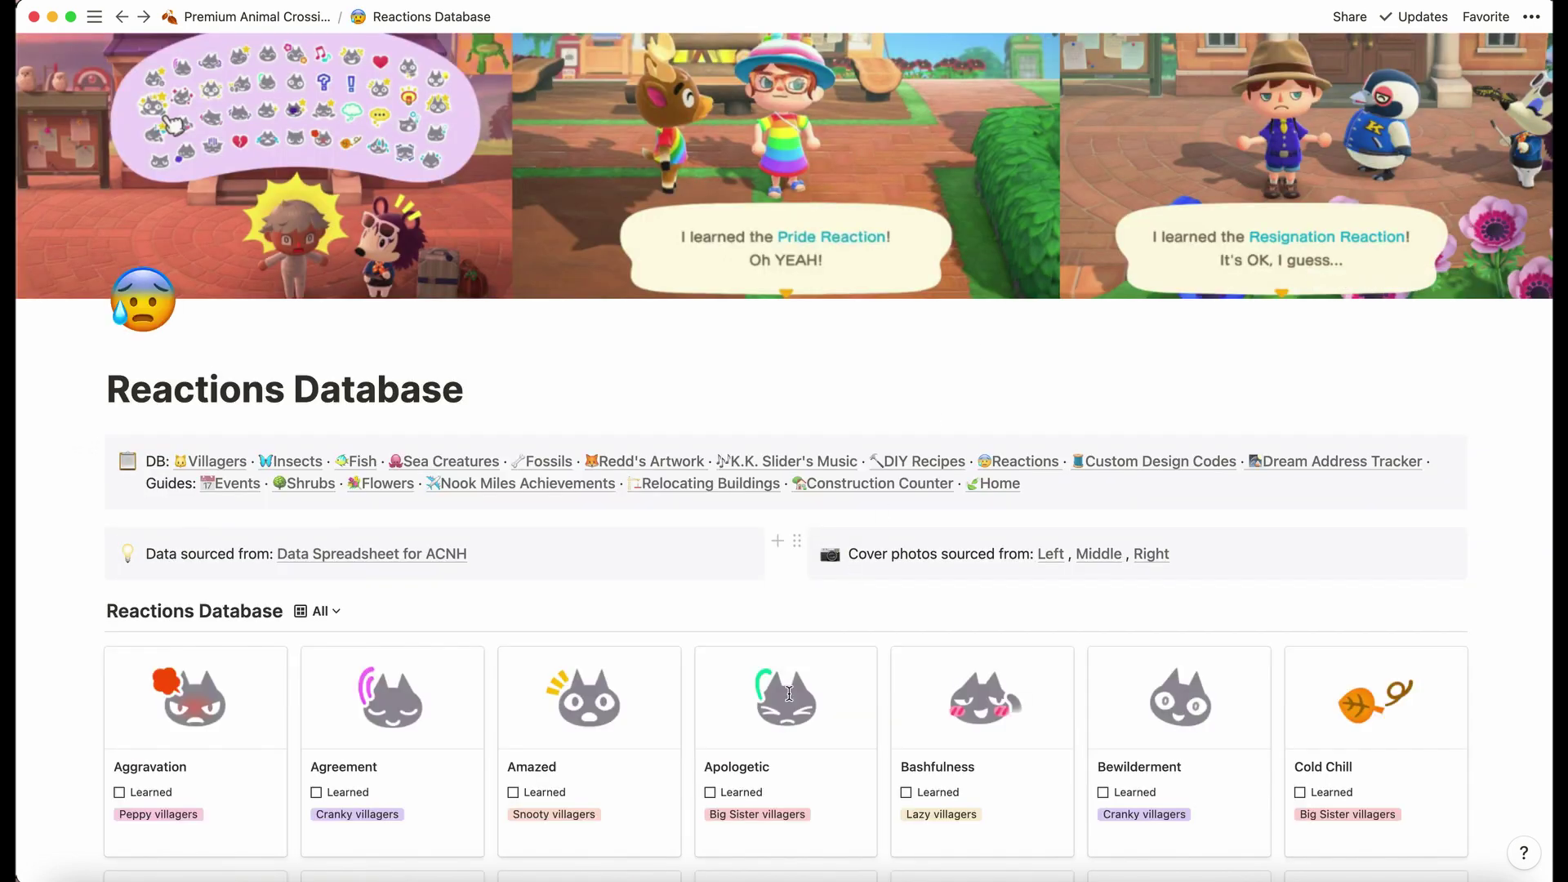
pyautogui.scroll(-5, 784, 711)
pyautogui.scroll(-15, 782, 715)
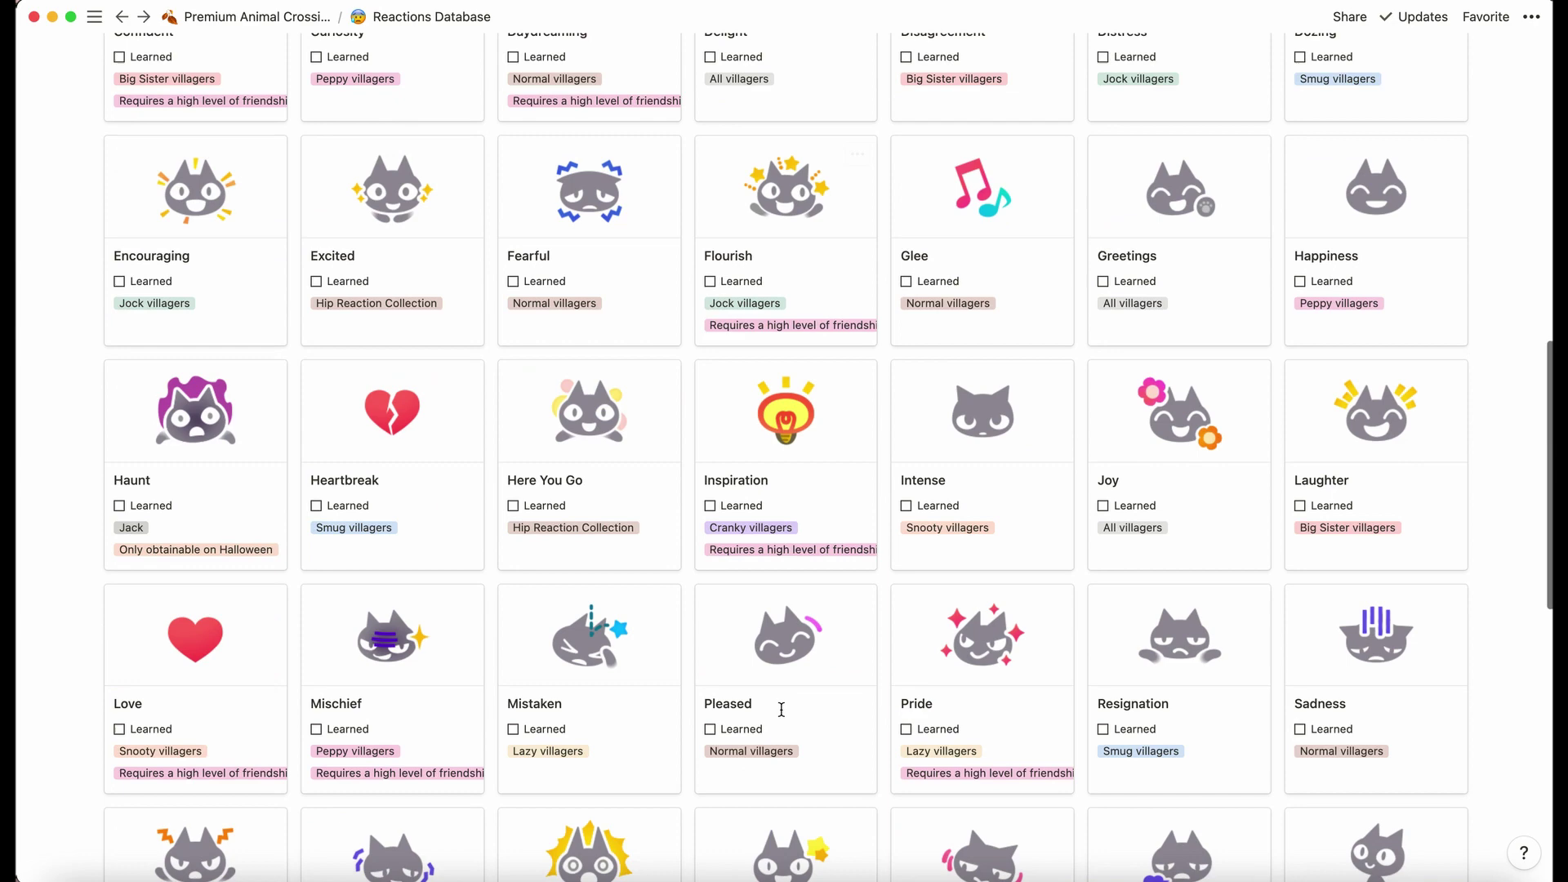
pyautogui.scroll(20, 781, 710)
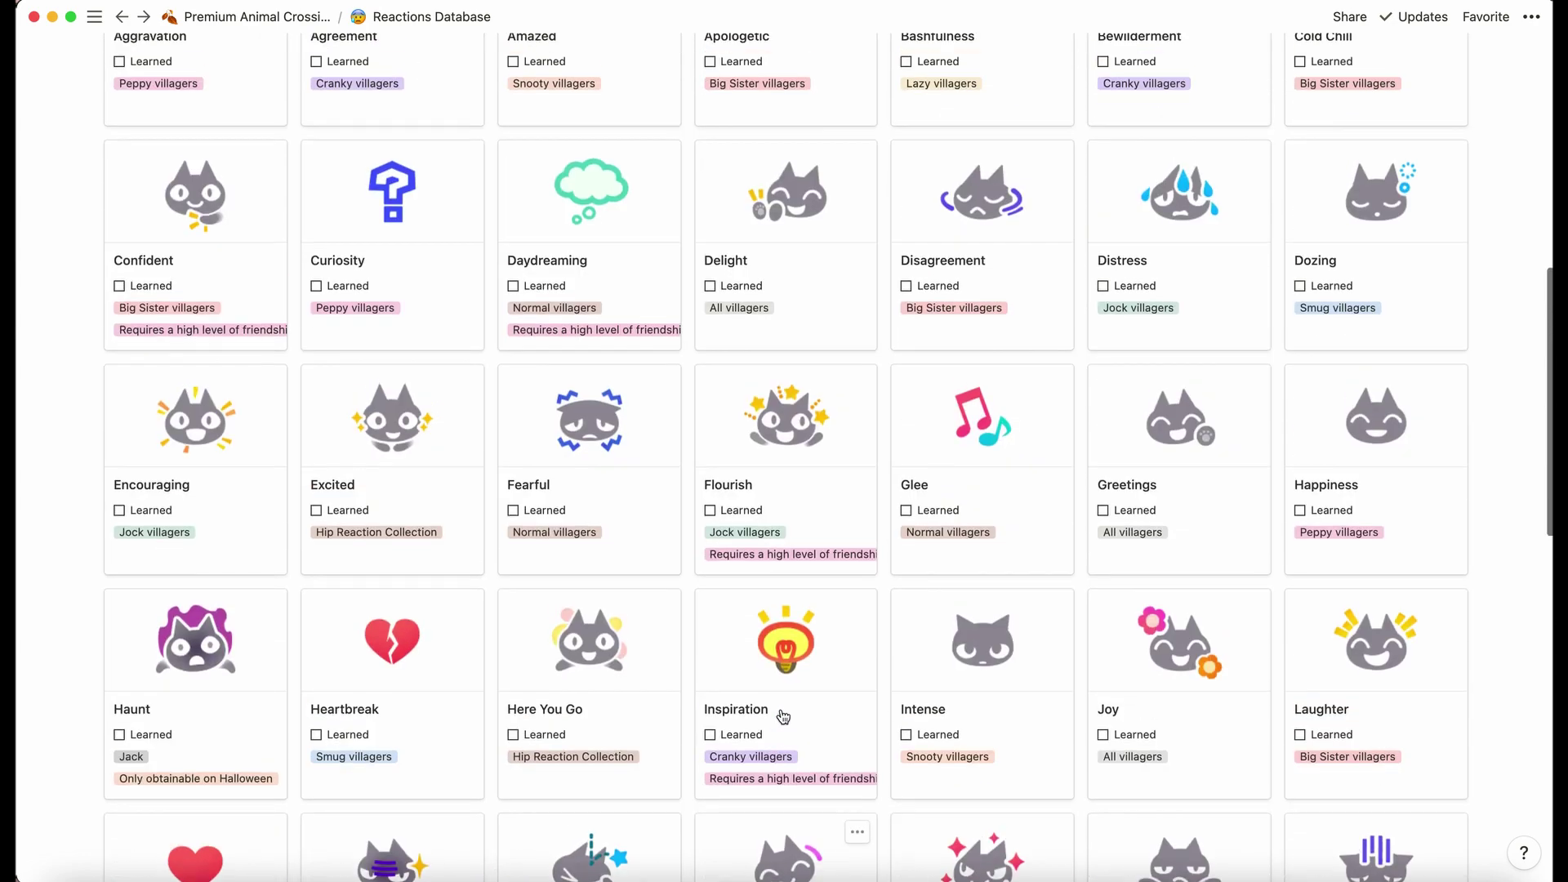
pyautogui.scroll(2, 628, 323)
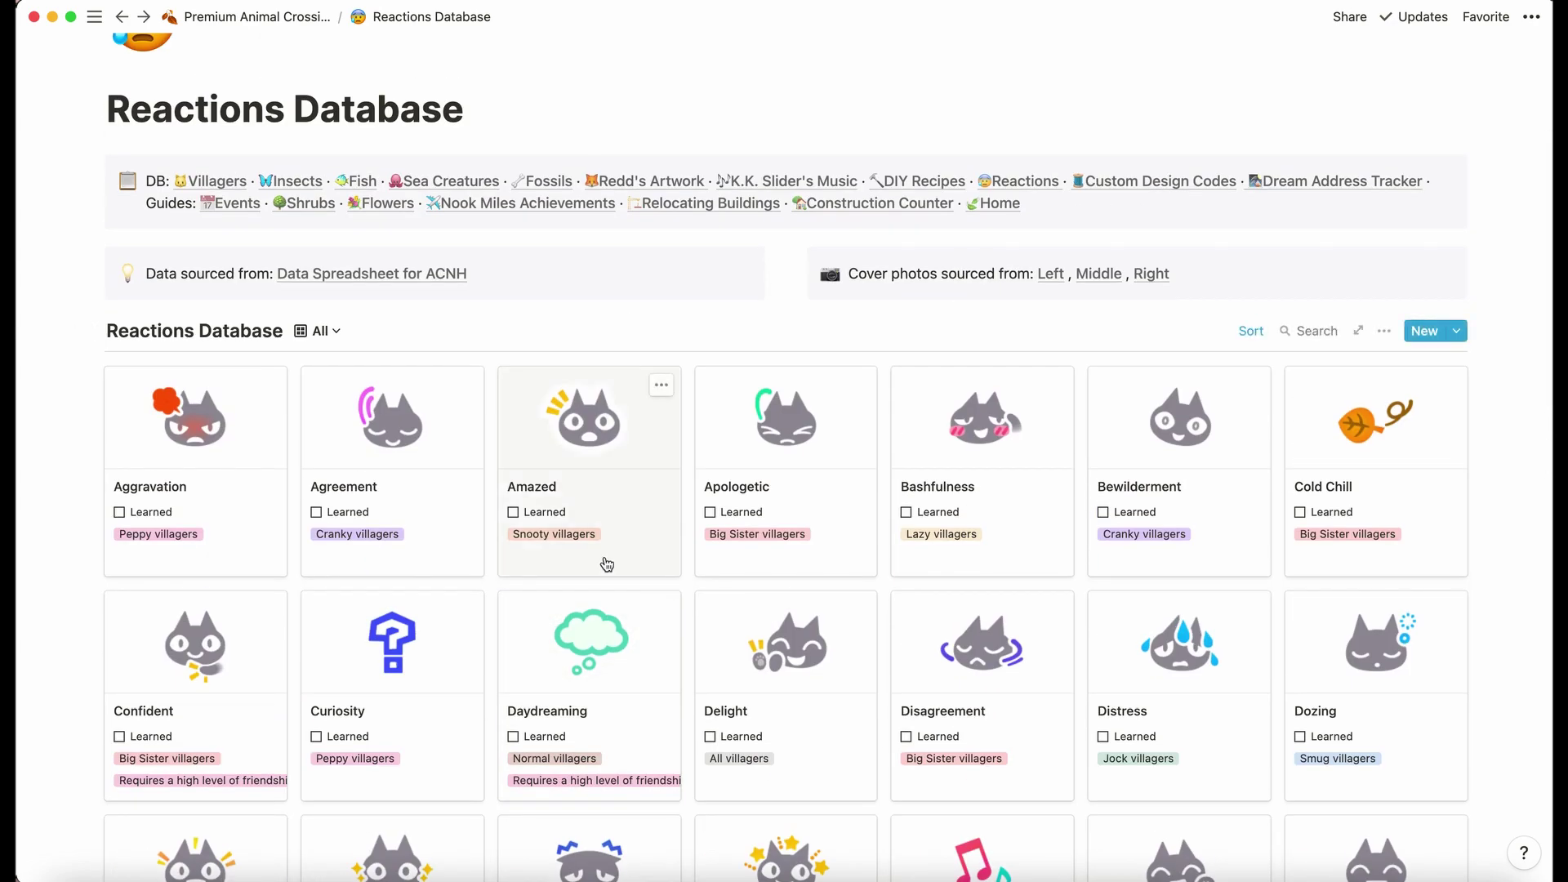
pyautogui.click(319, 332)
pyautogui.click(296, 502)
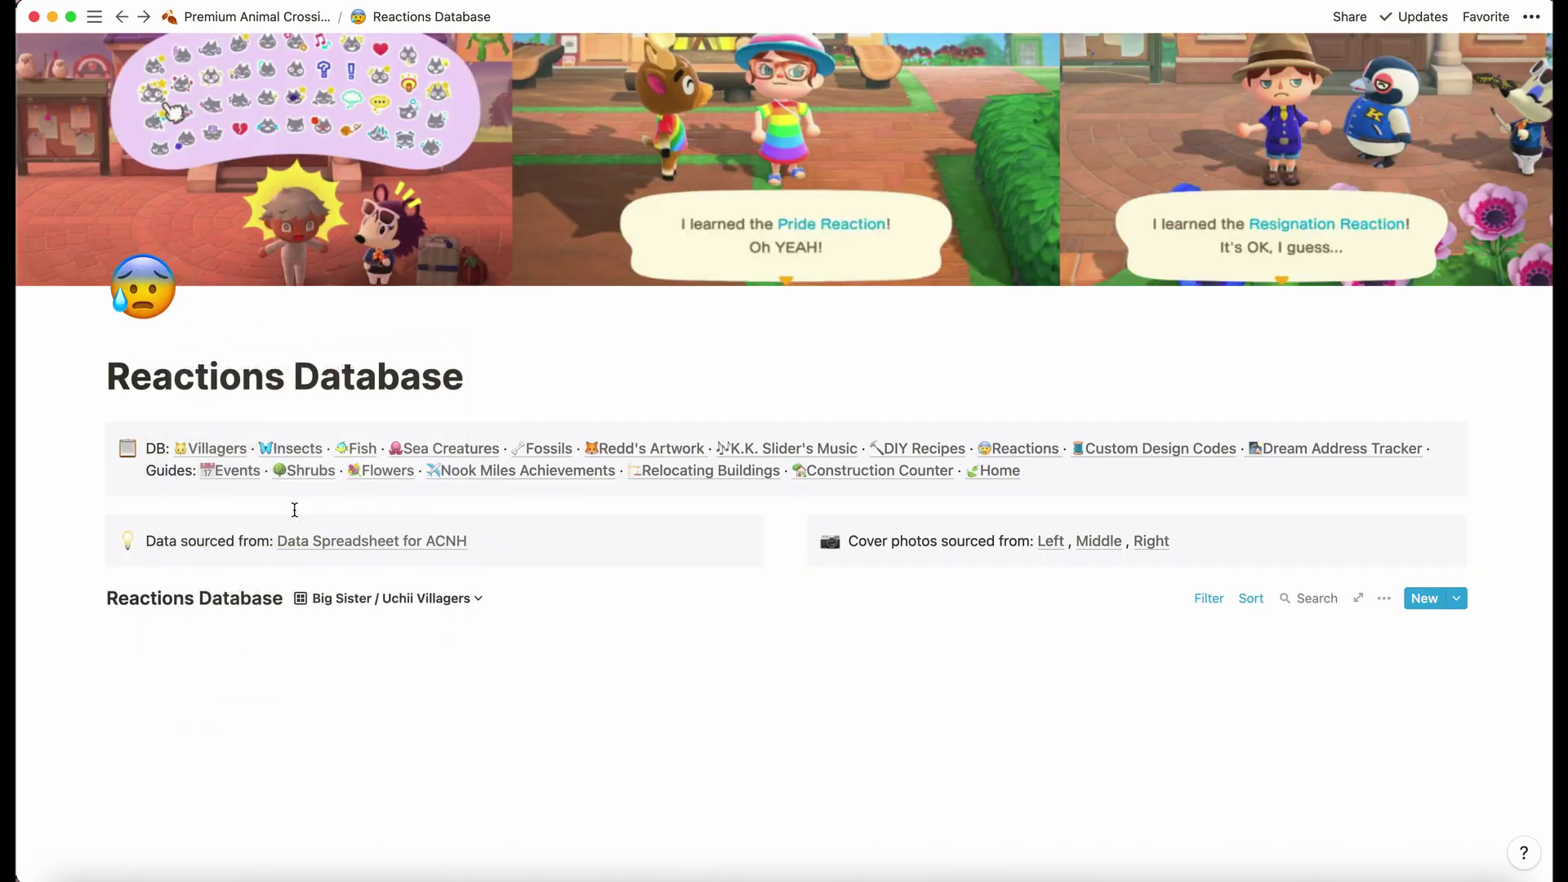
pyautogui.scroll(-3, 353, 580)
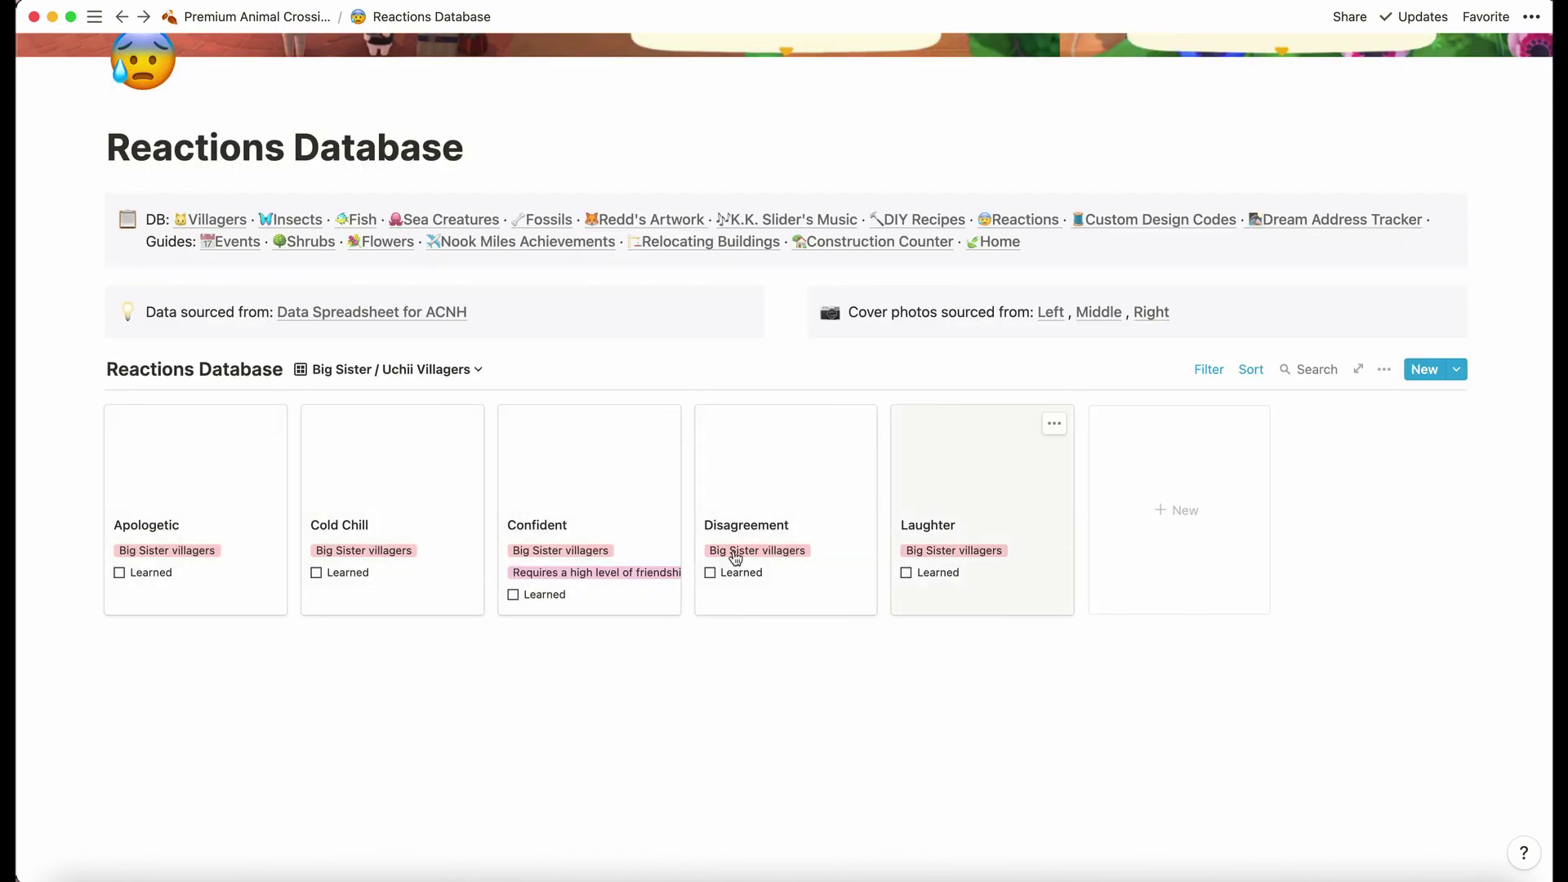
# Set the reactions gallery card preview to show each reaction's picture
pyautogui.click(445, 369)
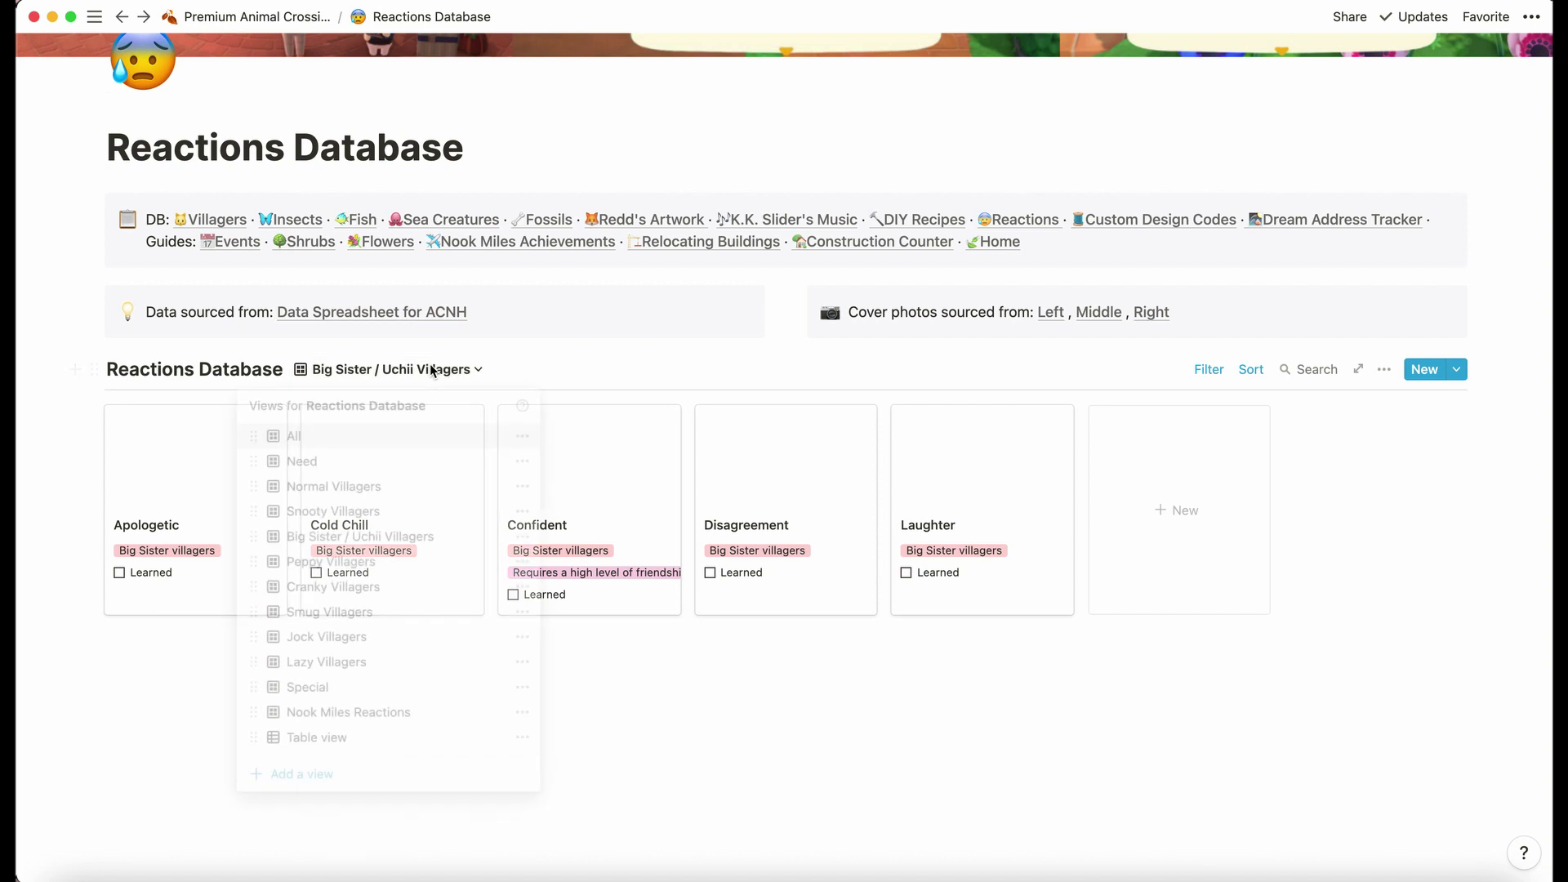
pyautogui.click(409, 374)
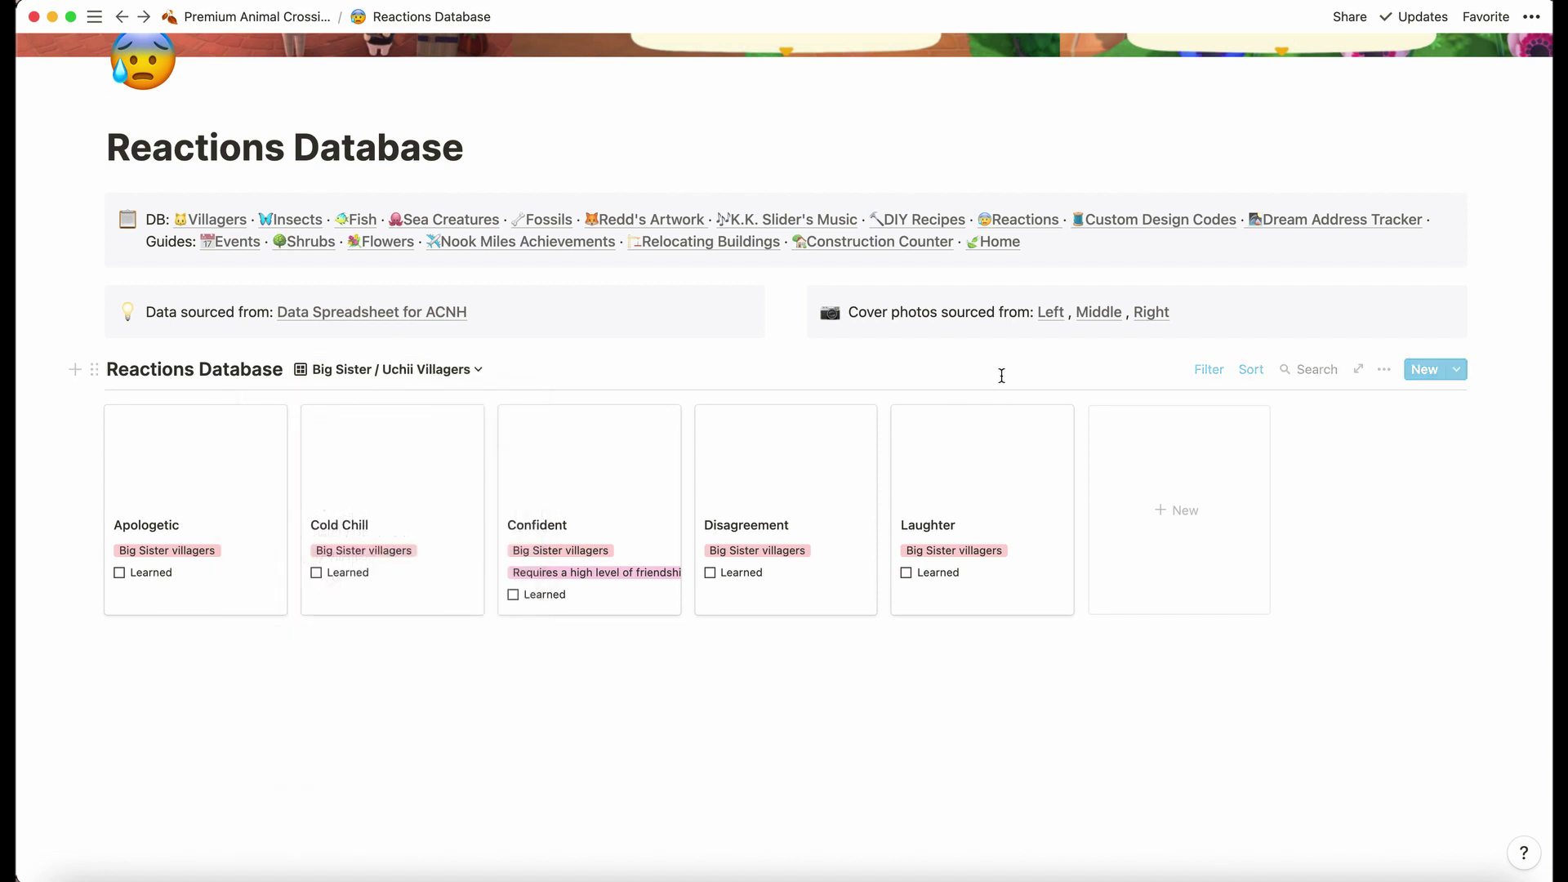
pyautogui.click(1384, 370)
pyautogui.click(1407, 535)
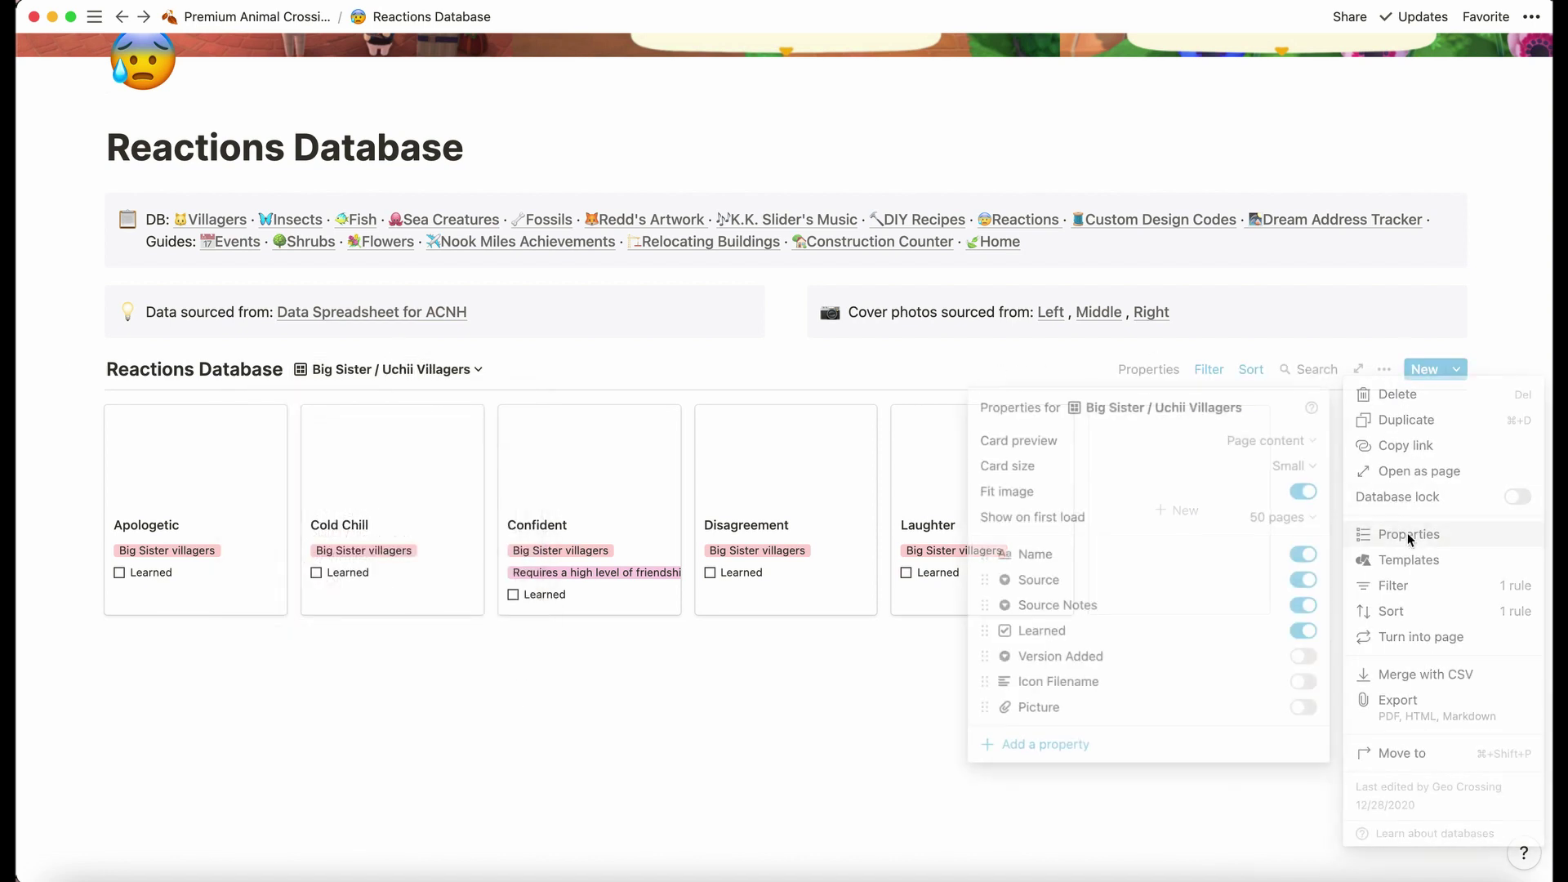
pyautogui.click(1274, 445)
pyautogui.click(1196, 561)
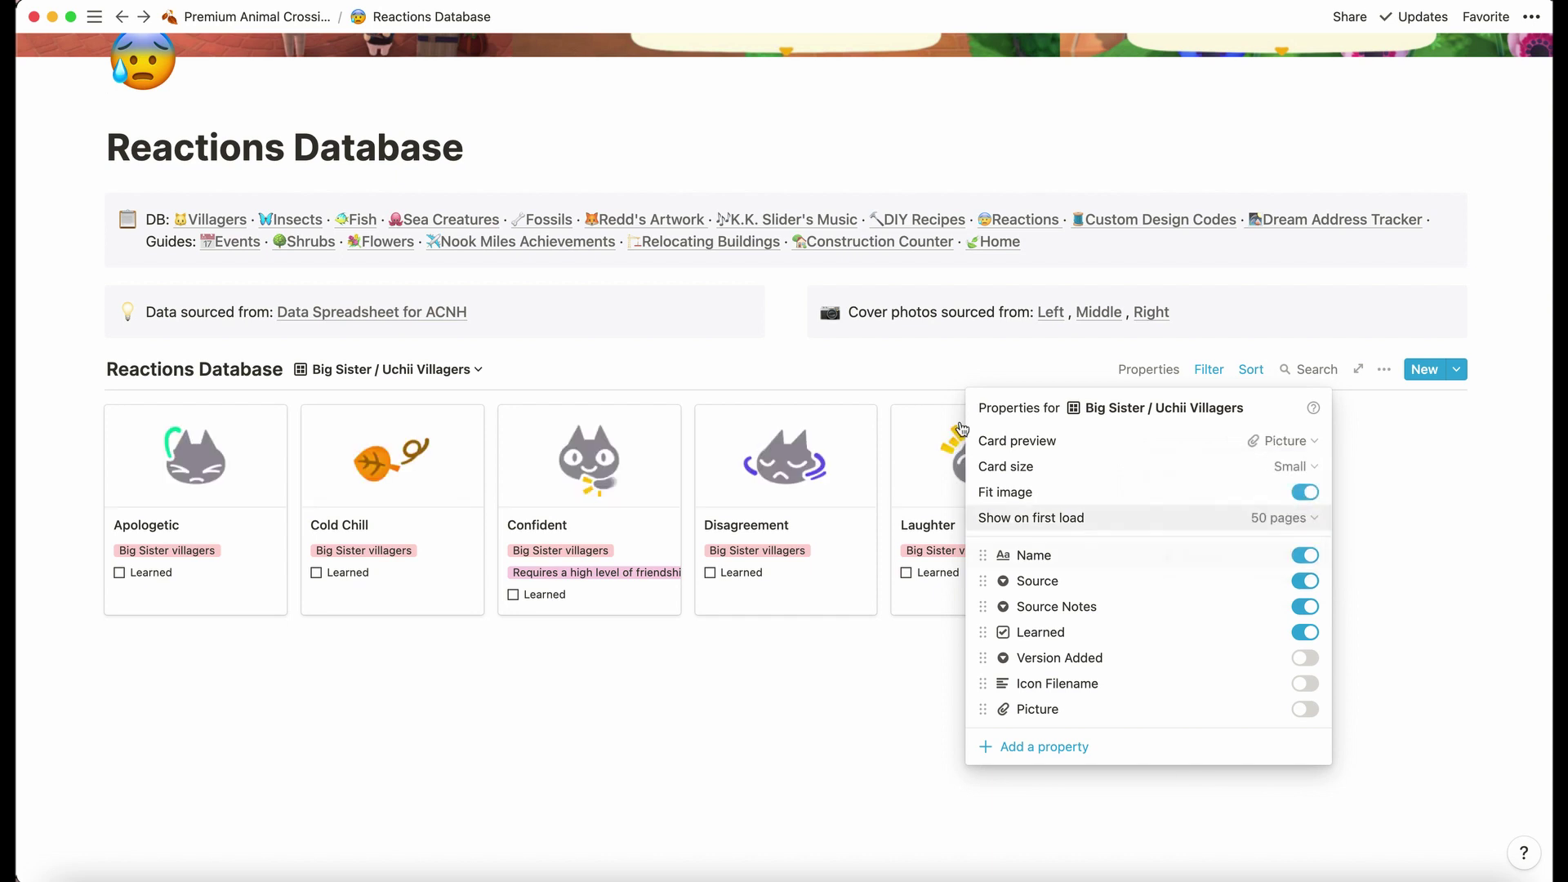
pyautogui.click(439, 372)
# Switch the reactions gallery back to the All view
pyautogui.press('Escape')
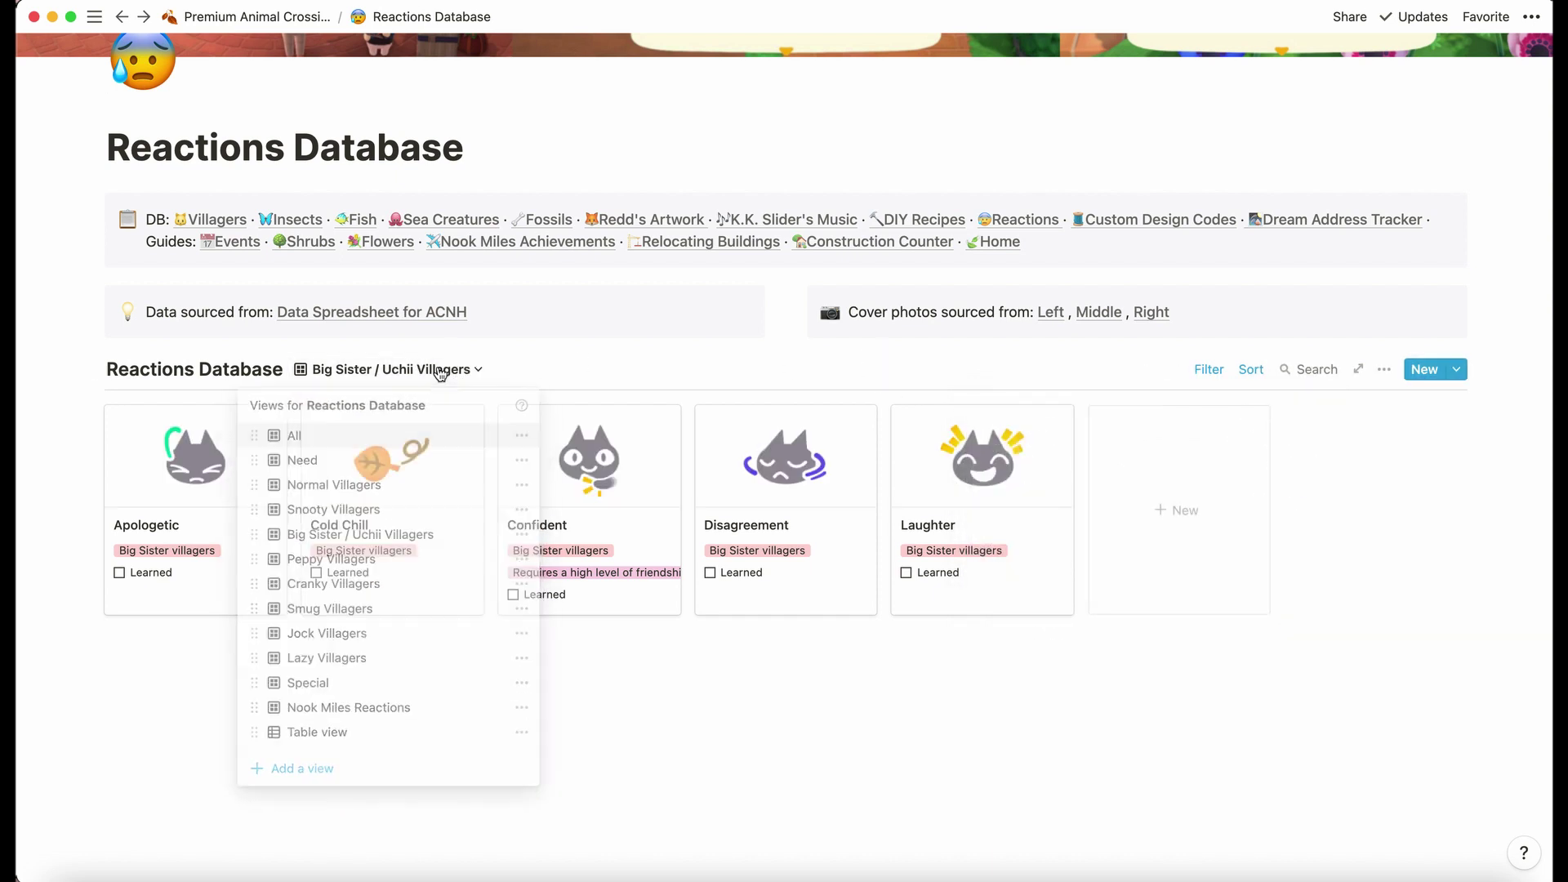
pyautogui.click(393, 370)
pyautogui.click(377, 443)
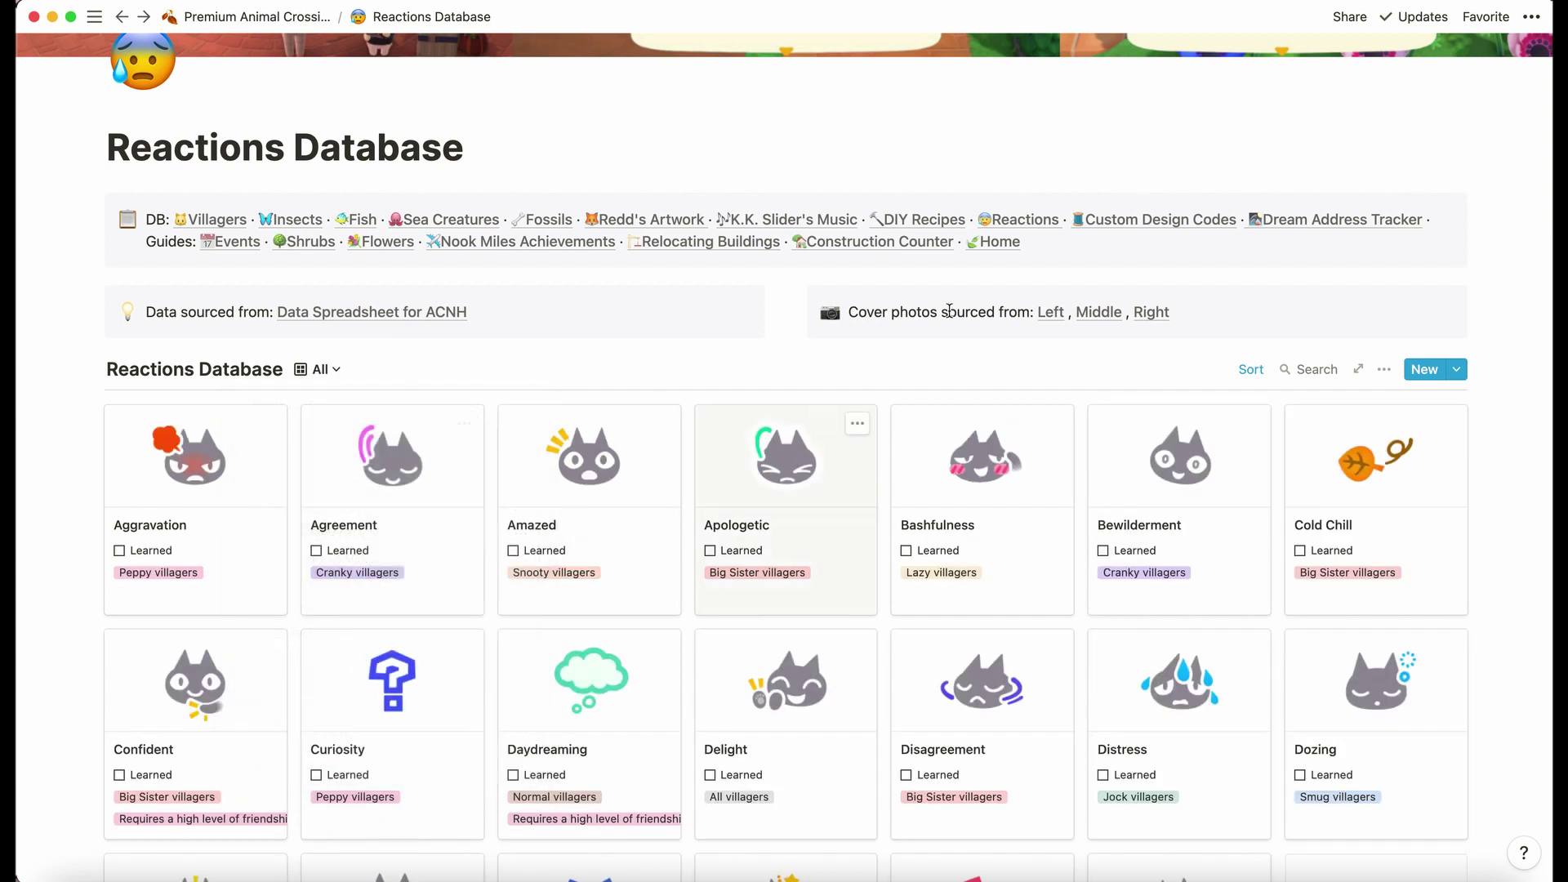
# Browse the Custom Design Codes table and Dream Address Tracker, then go to the Events guide
pyautogui.click(1117, 220)
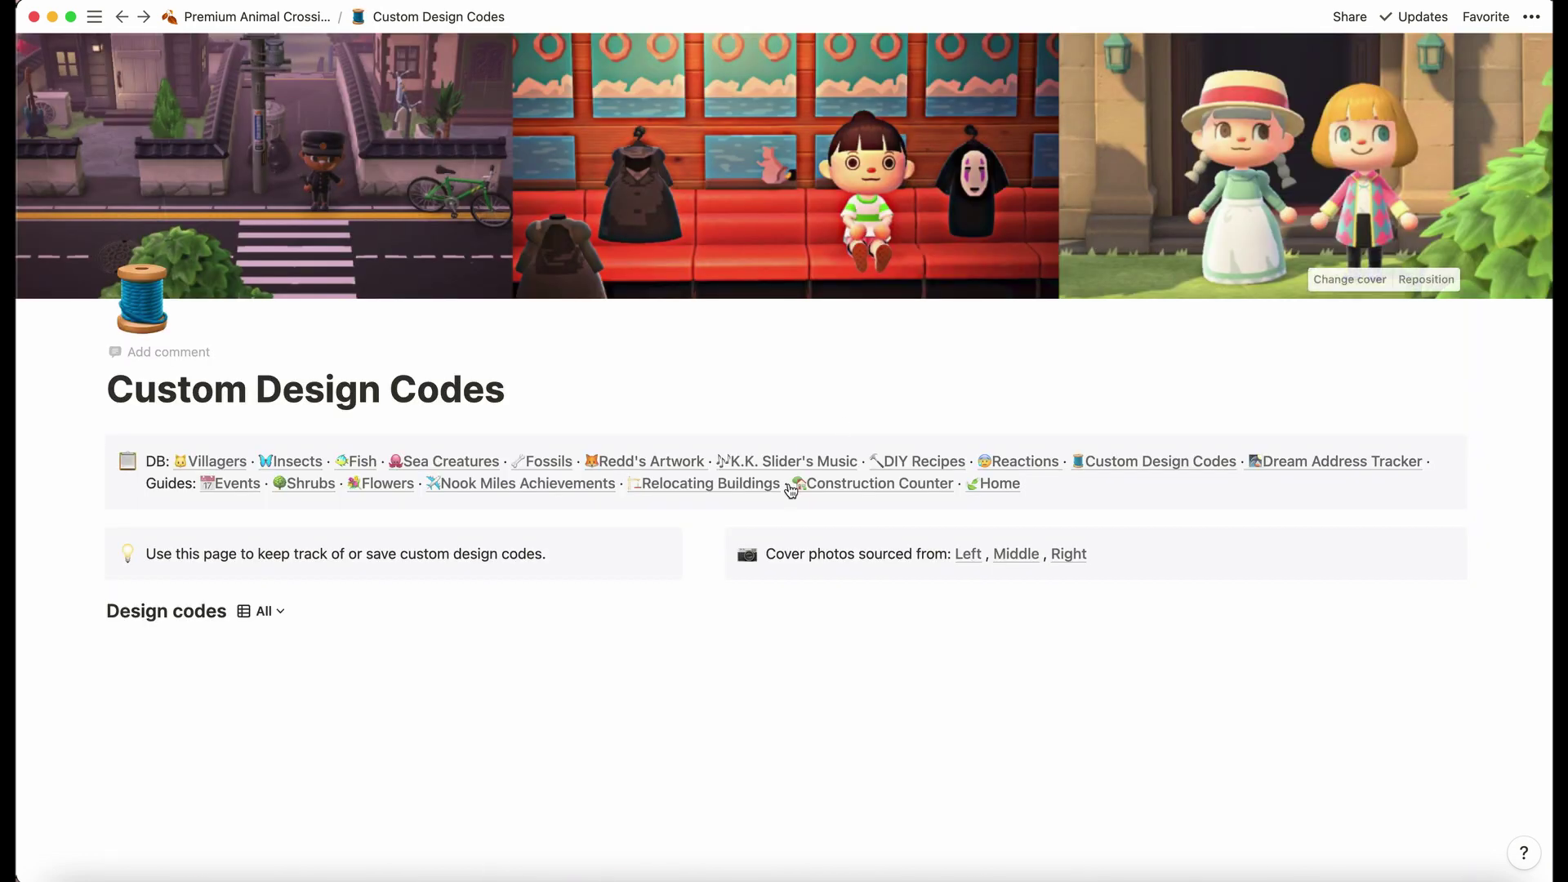
pyautogui.scroll(-4, 712, 589)
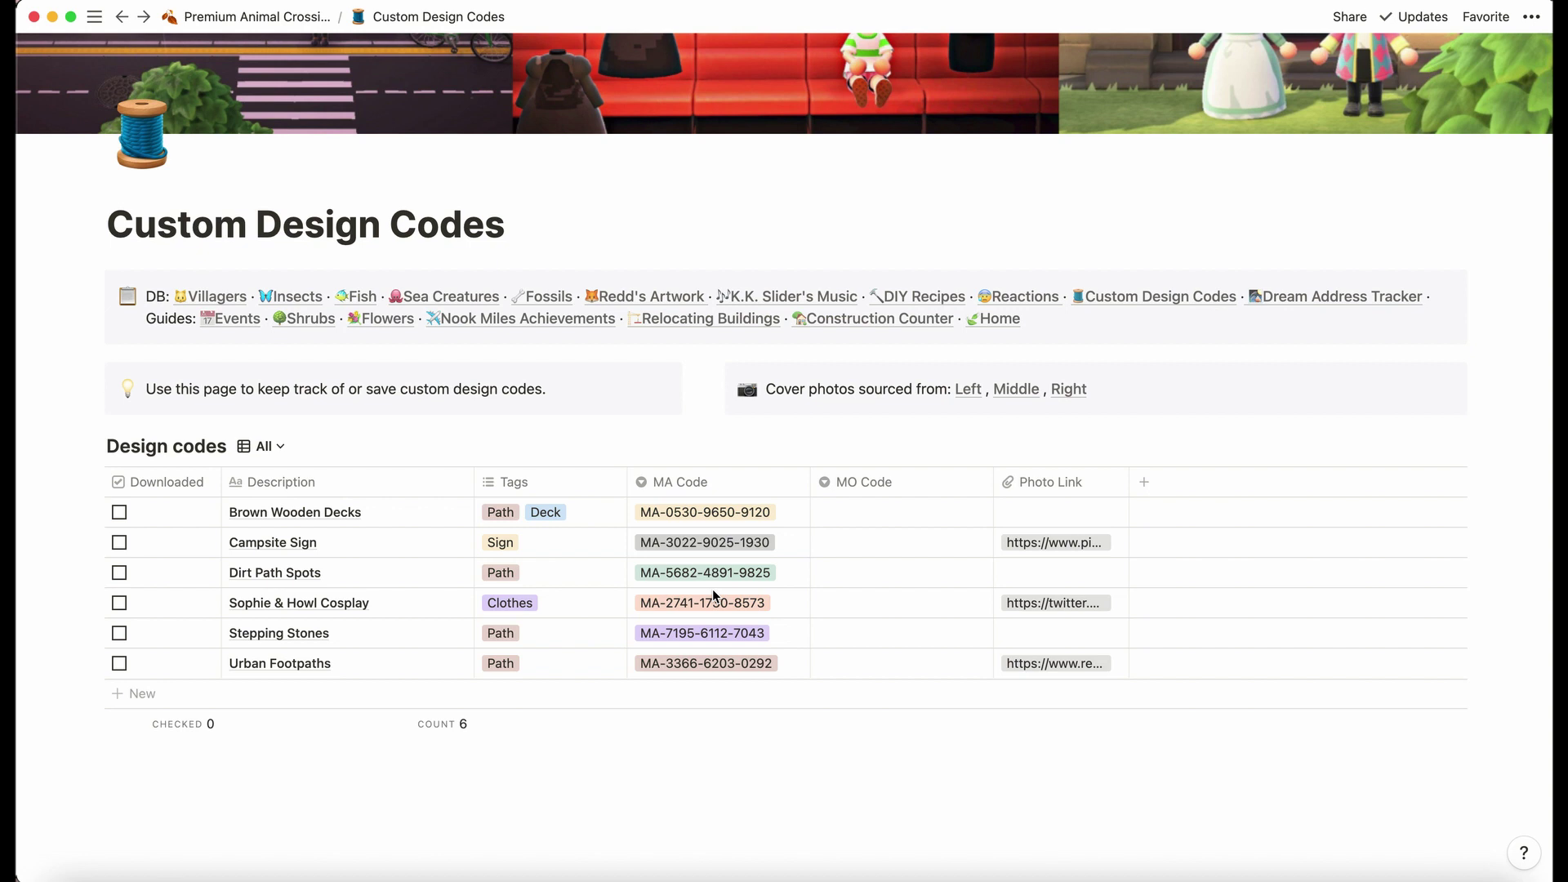
pyautogui.click(1284, 294)
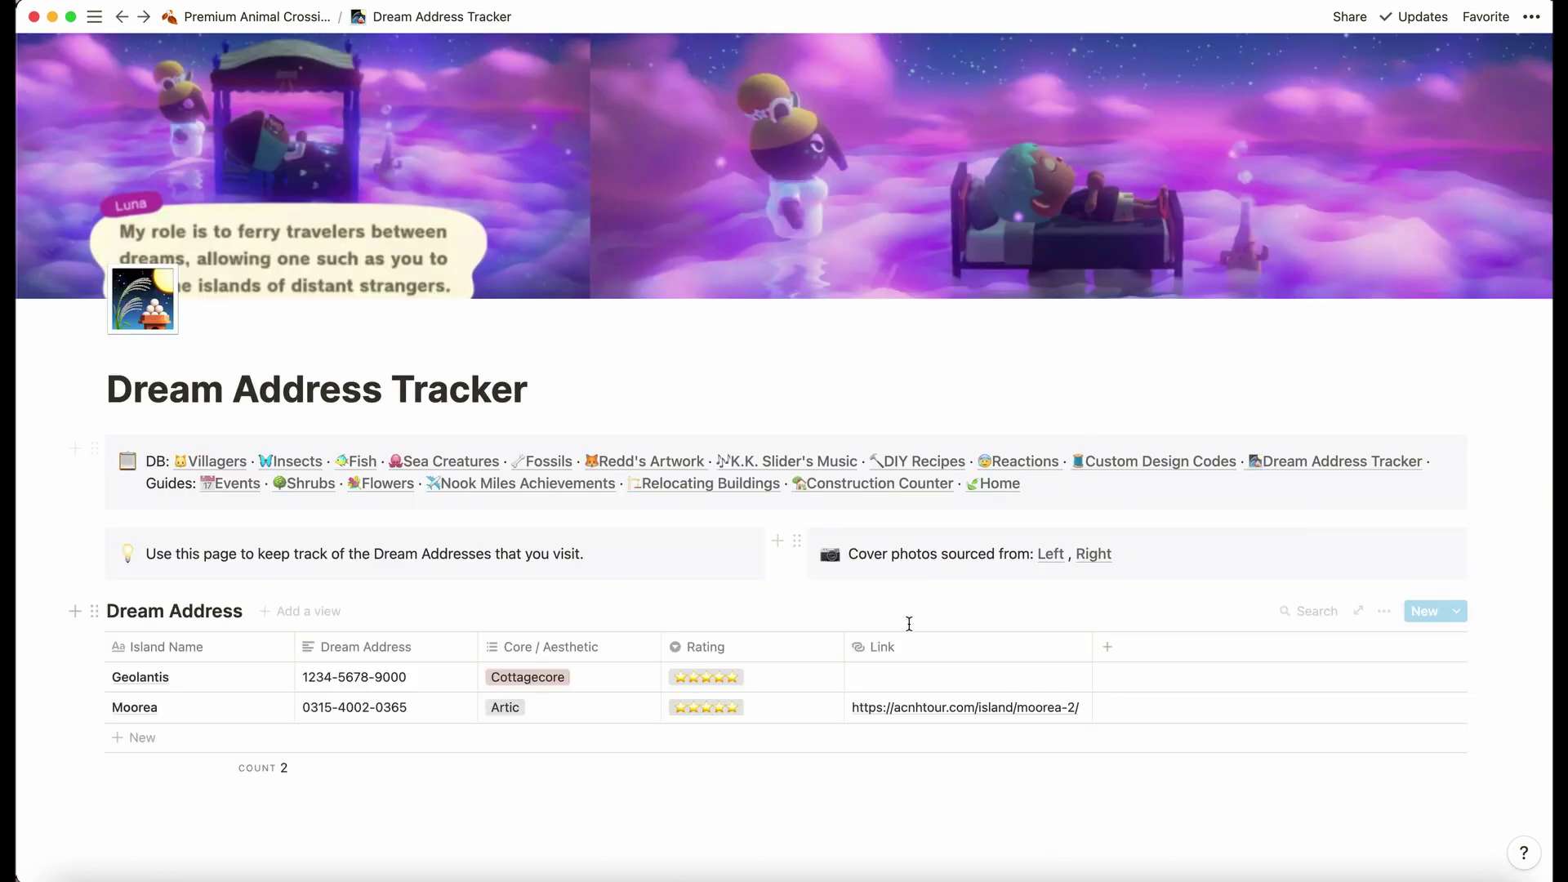
pyautogui.scroll(-2, 907, 621)
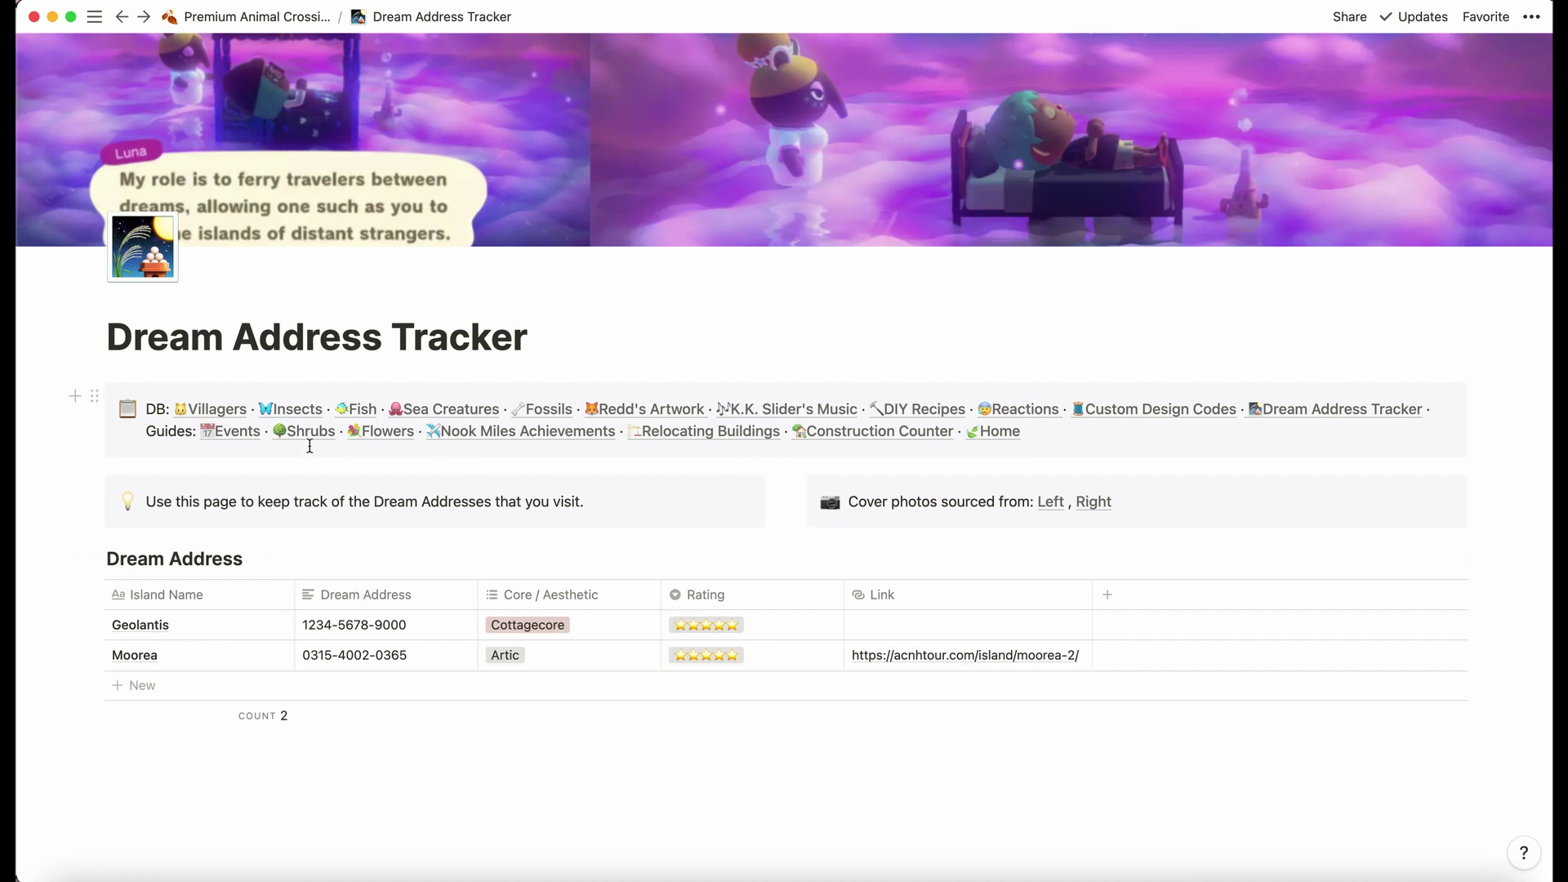
pyautogui.click(254, 430)
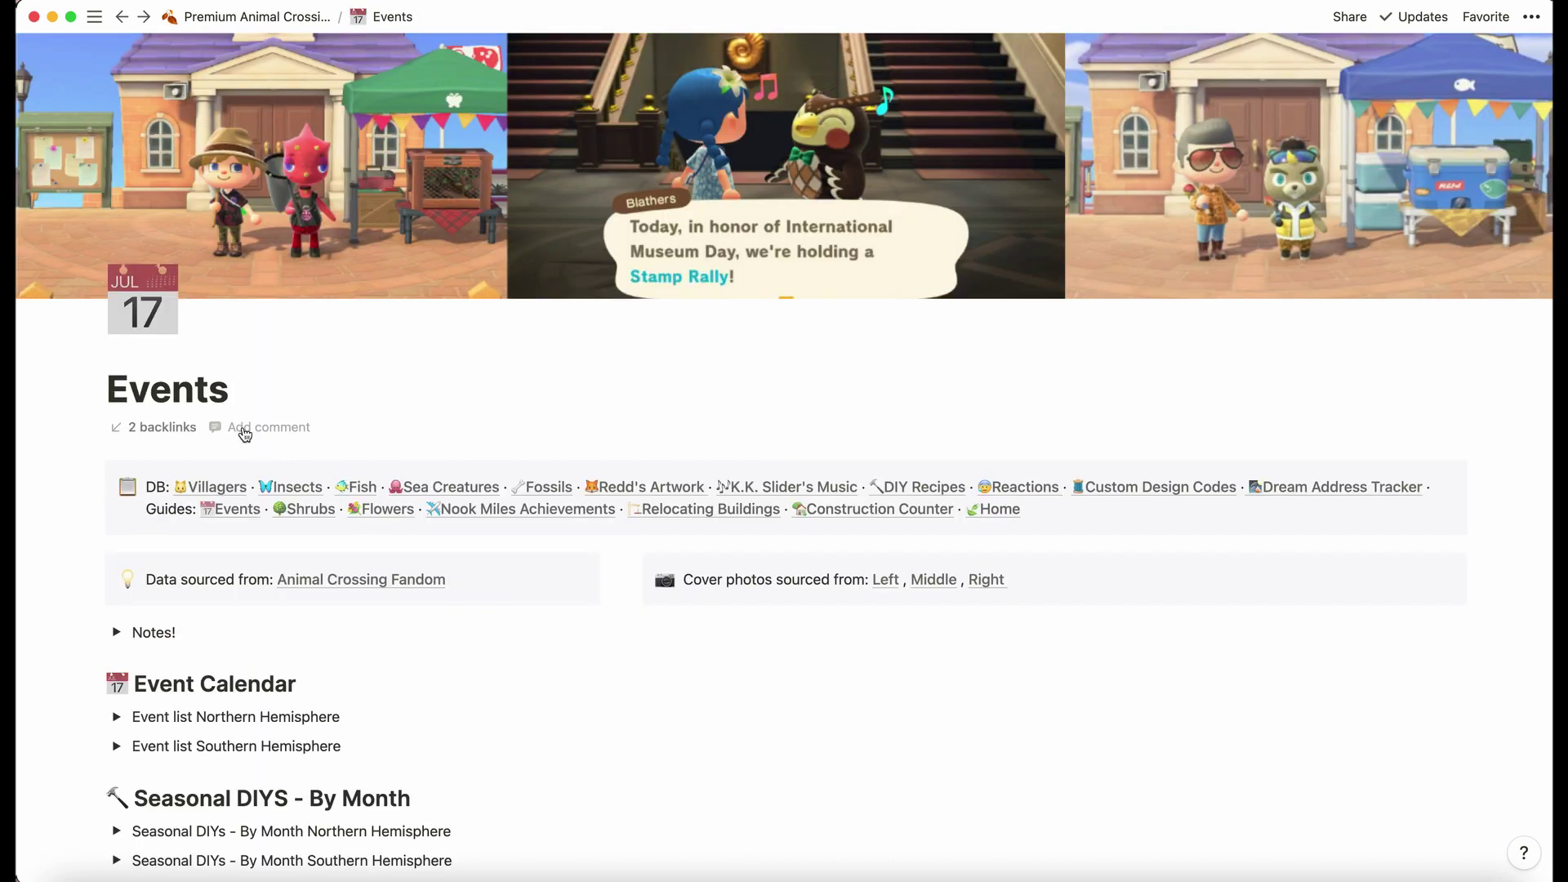
pyautogui.scroll(-3, 290, 523)
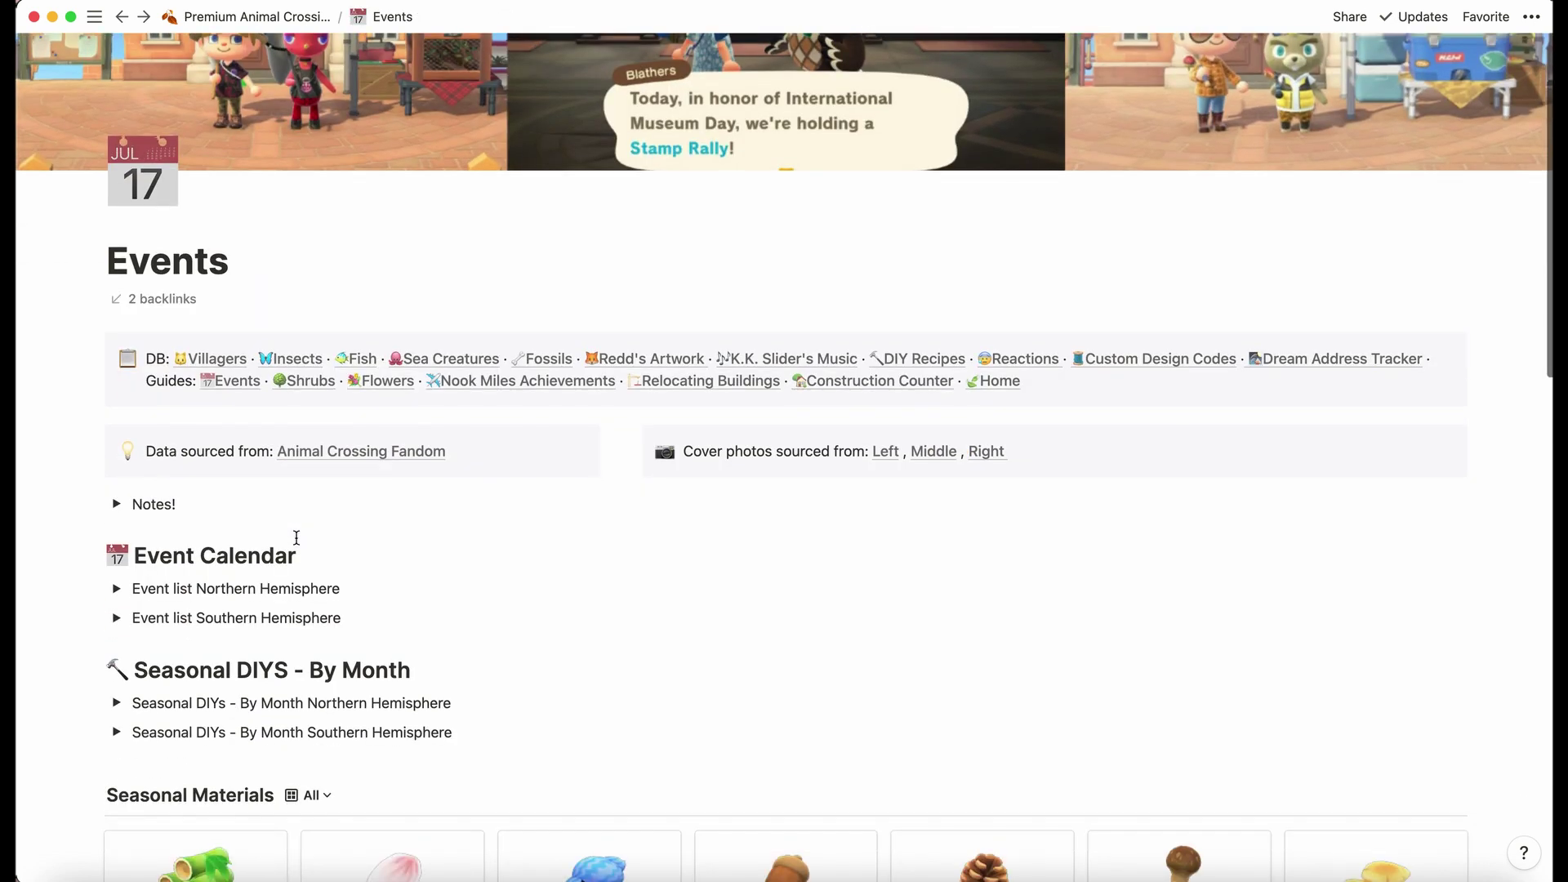
pyautogui.scroll(-3, 296, 538)
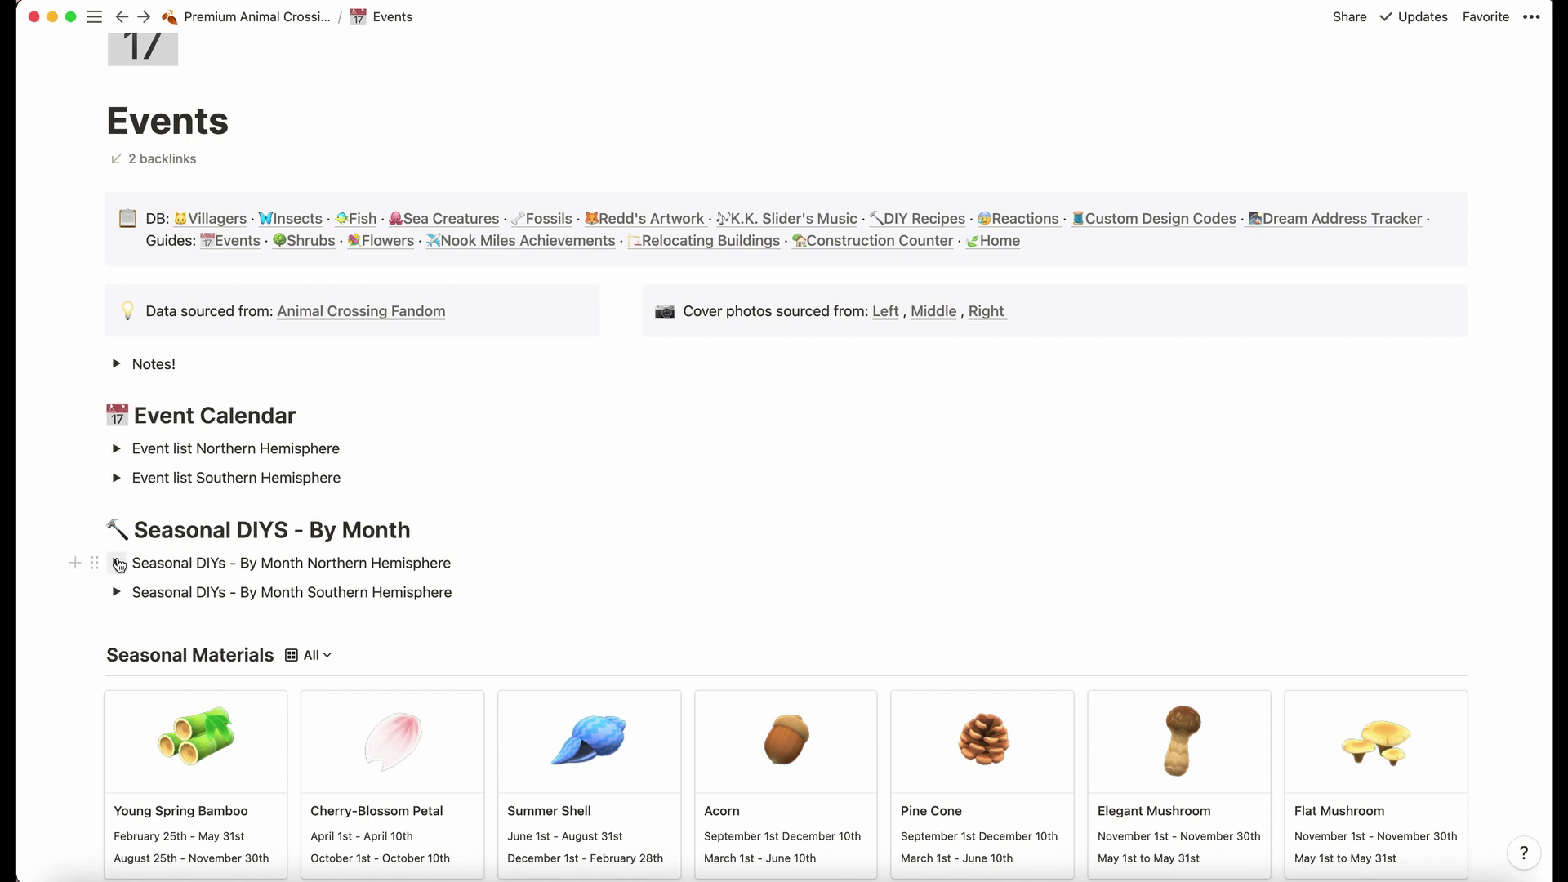
pyautogui.click(116, 448)
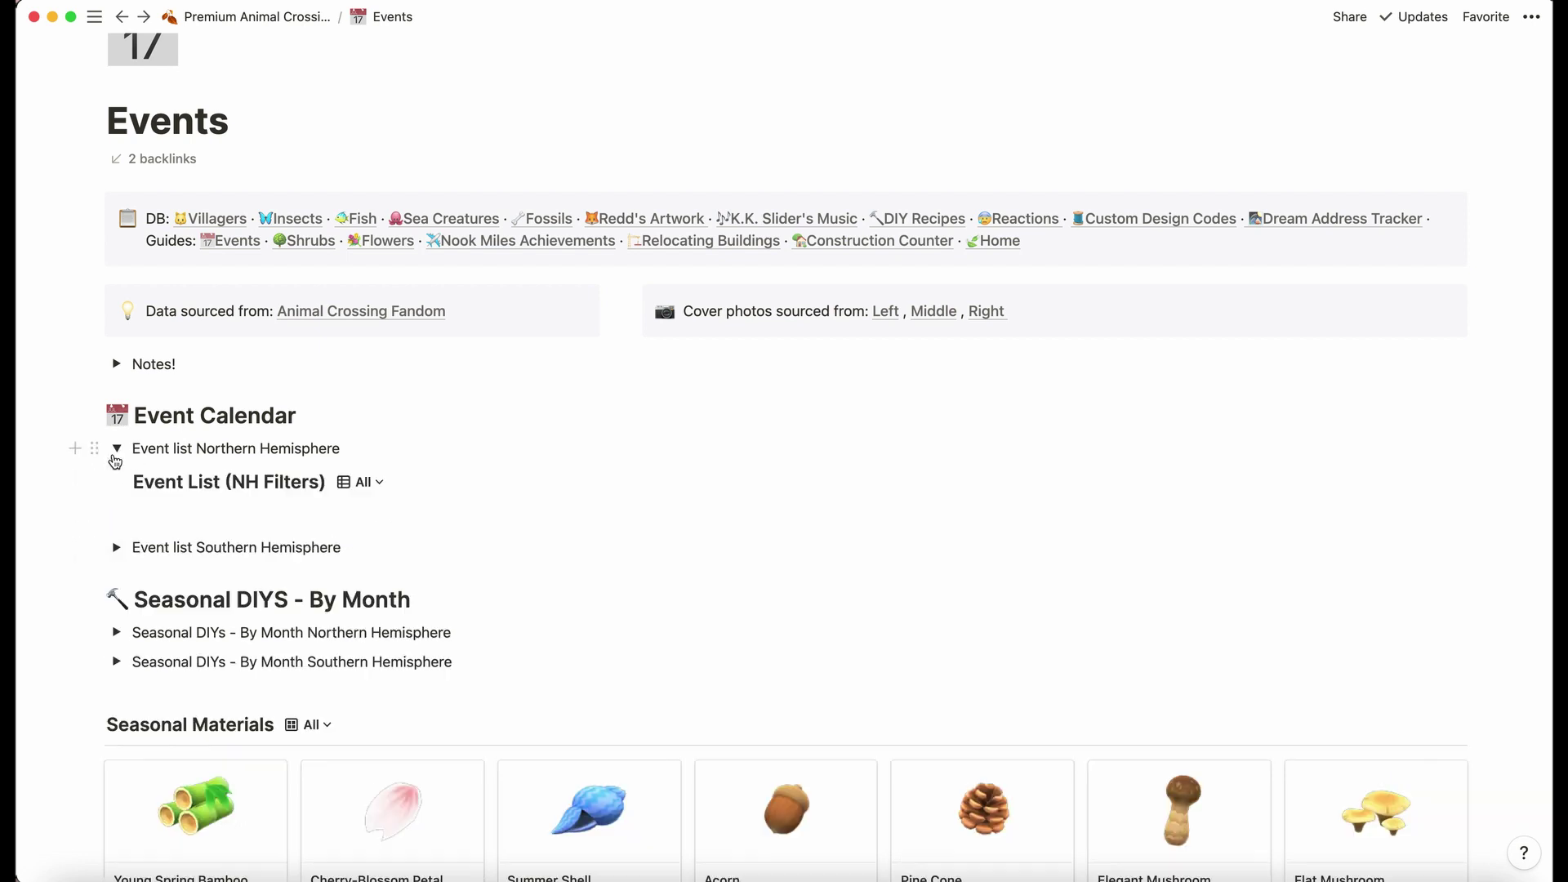
pyautogui.scroll(-3, 178, 593)
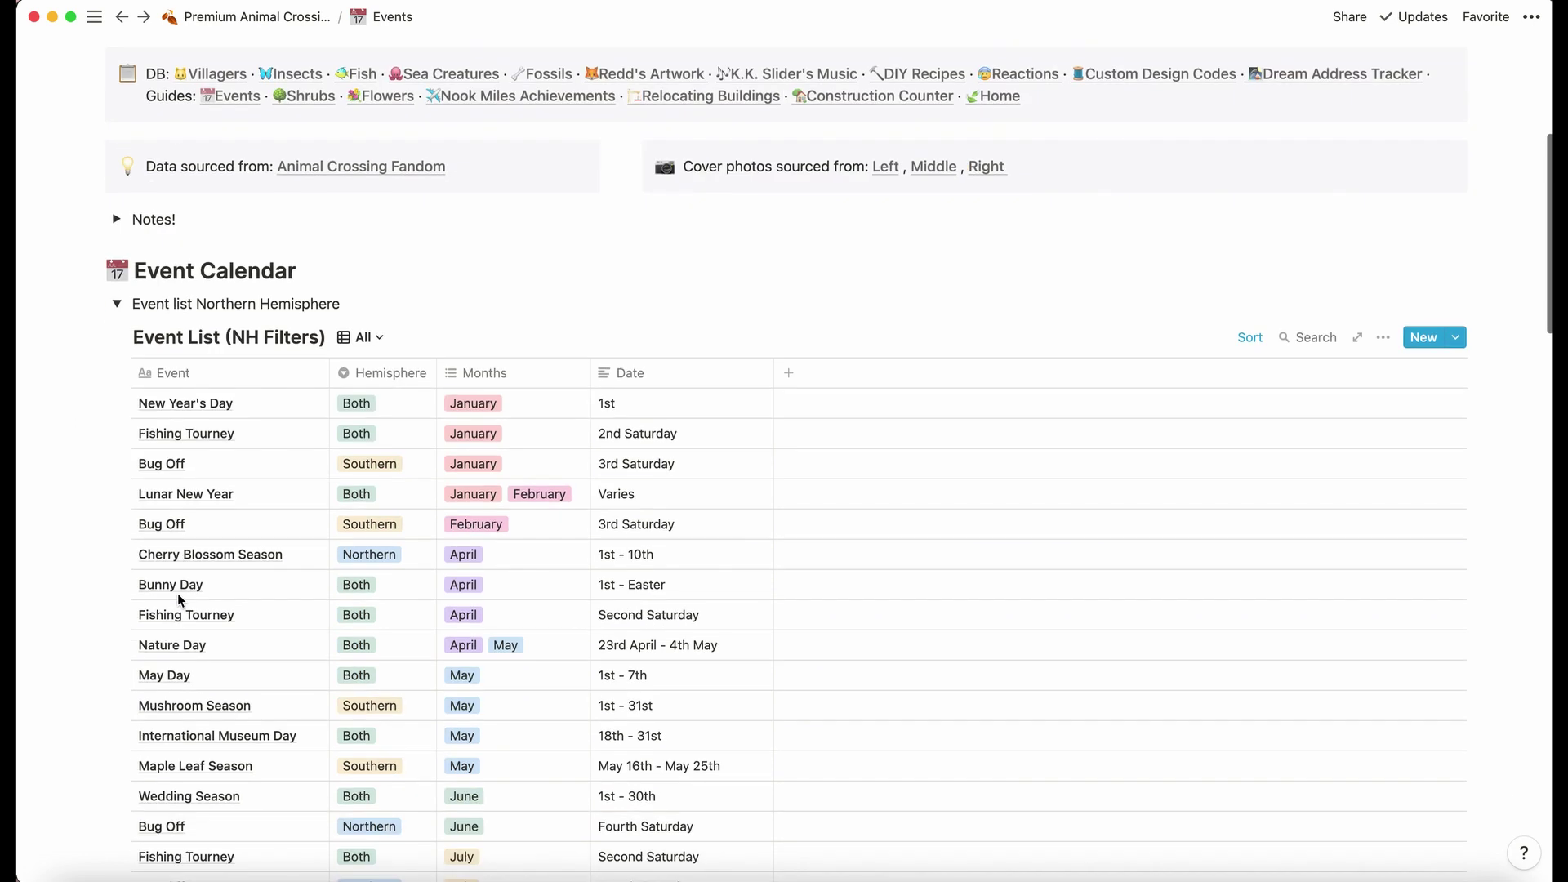
pyautogui.click(361, 338)
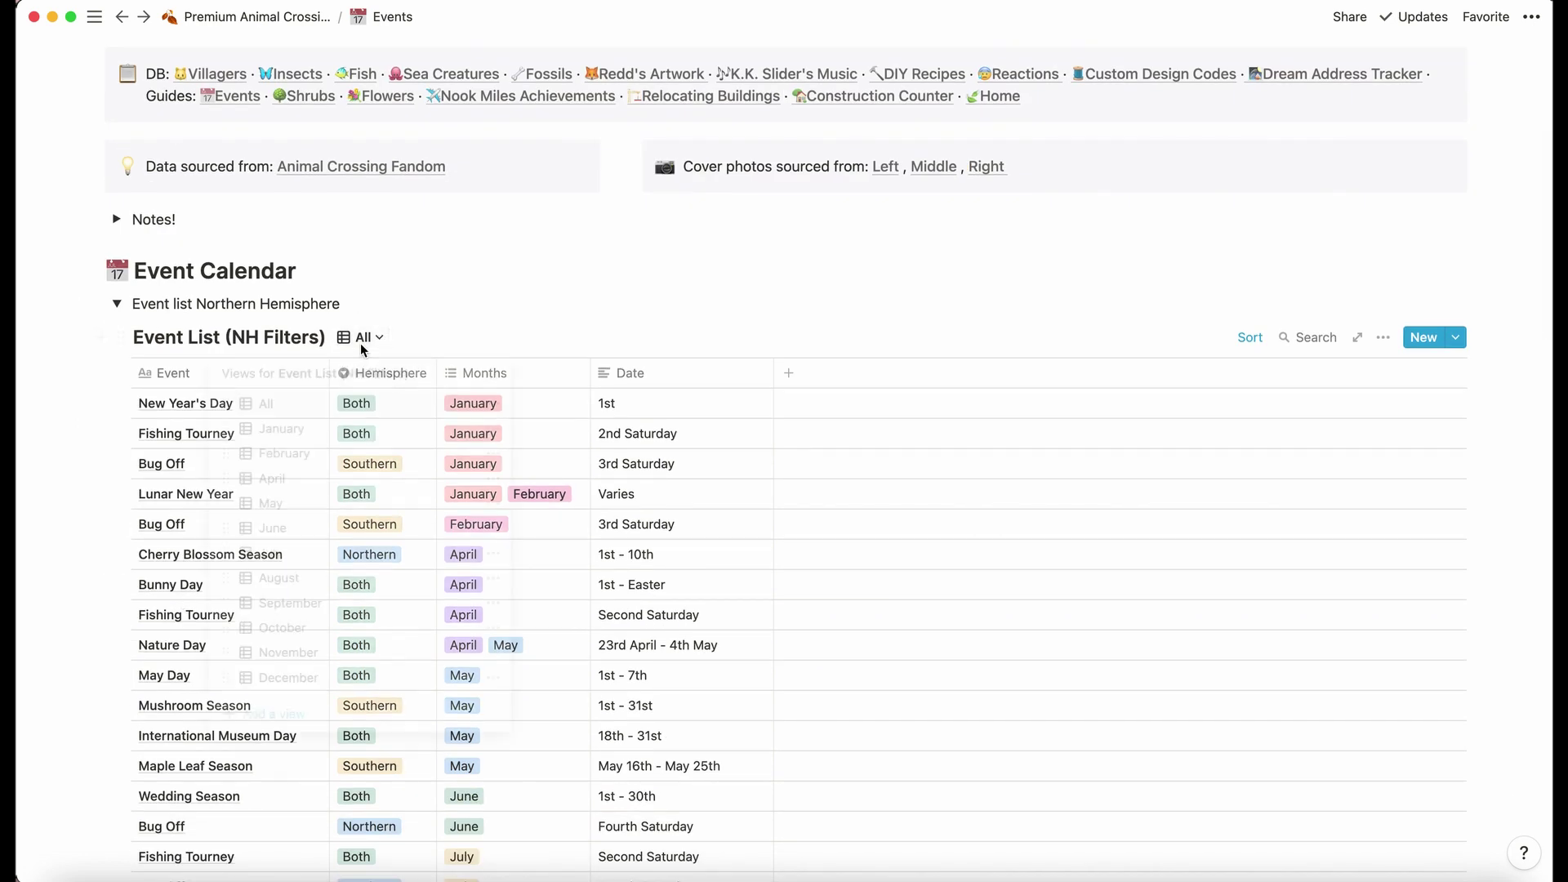
pyautogui.click(362, 350)
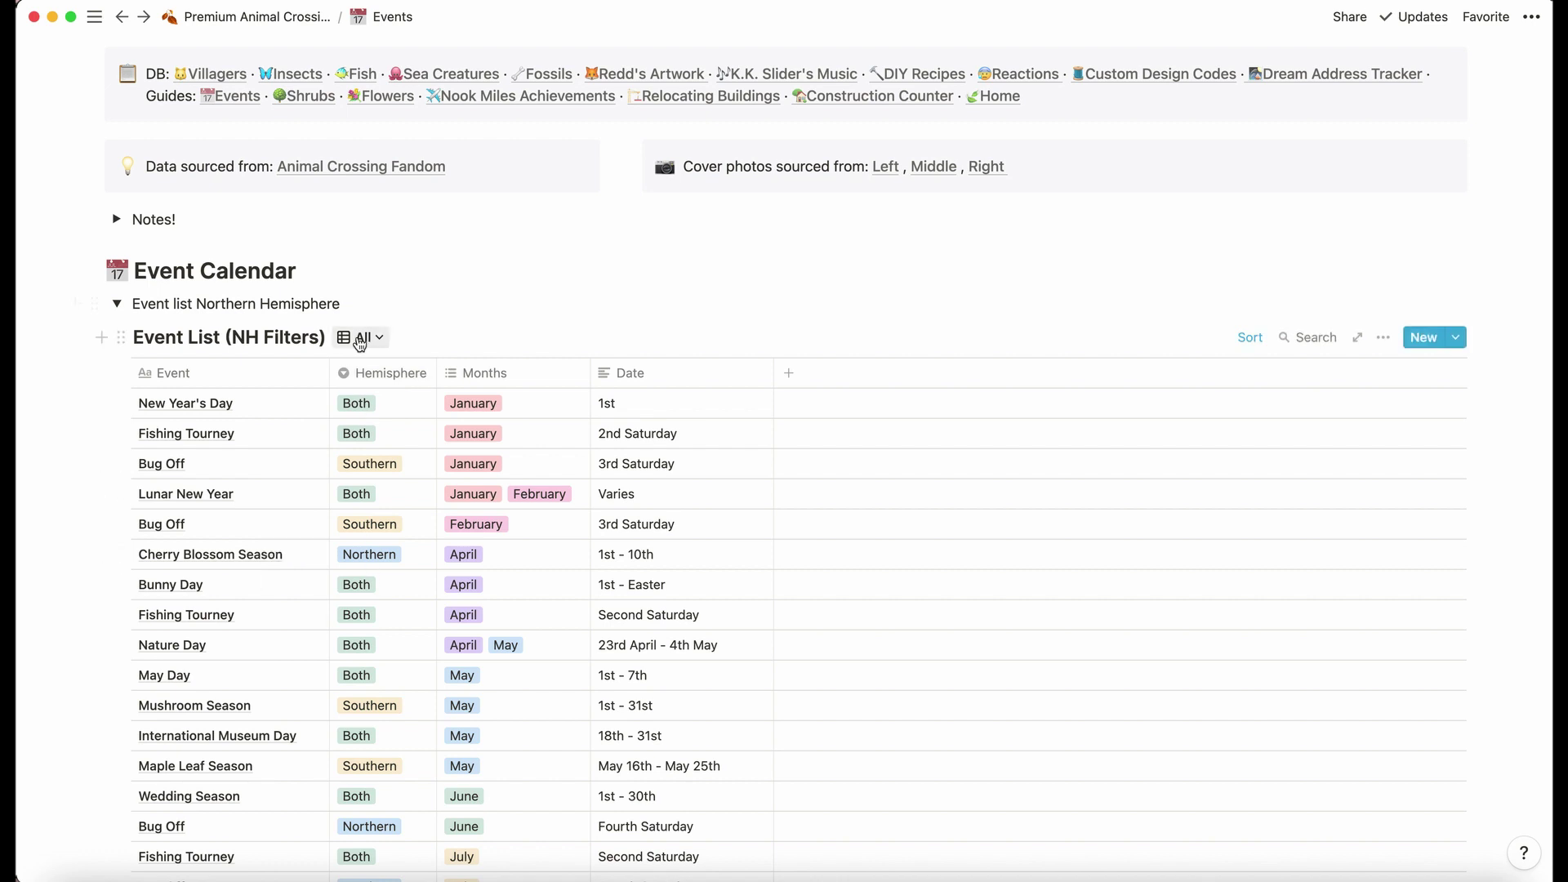
pyautogui.click(360, 340)
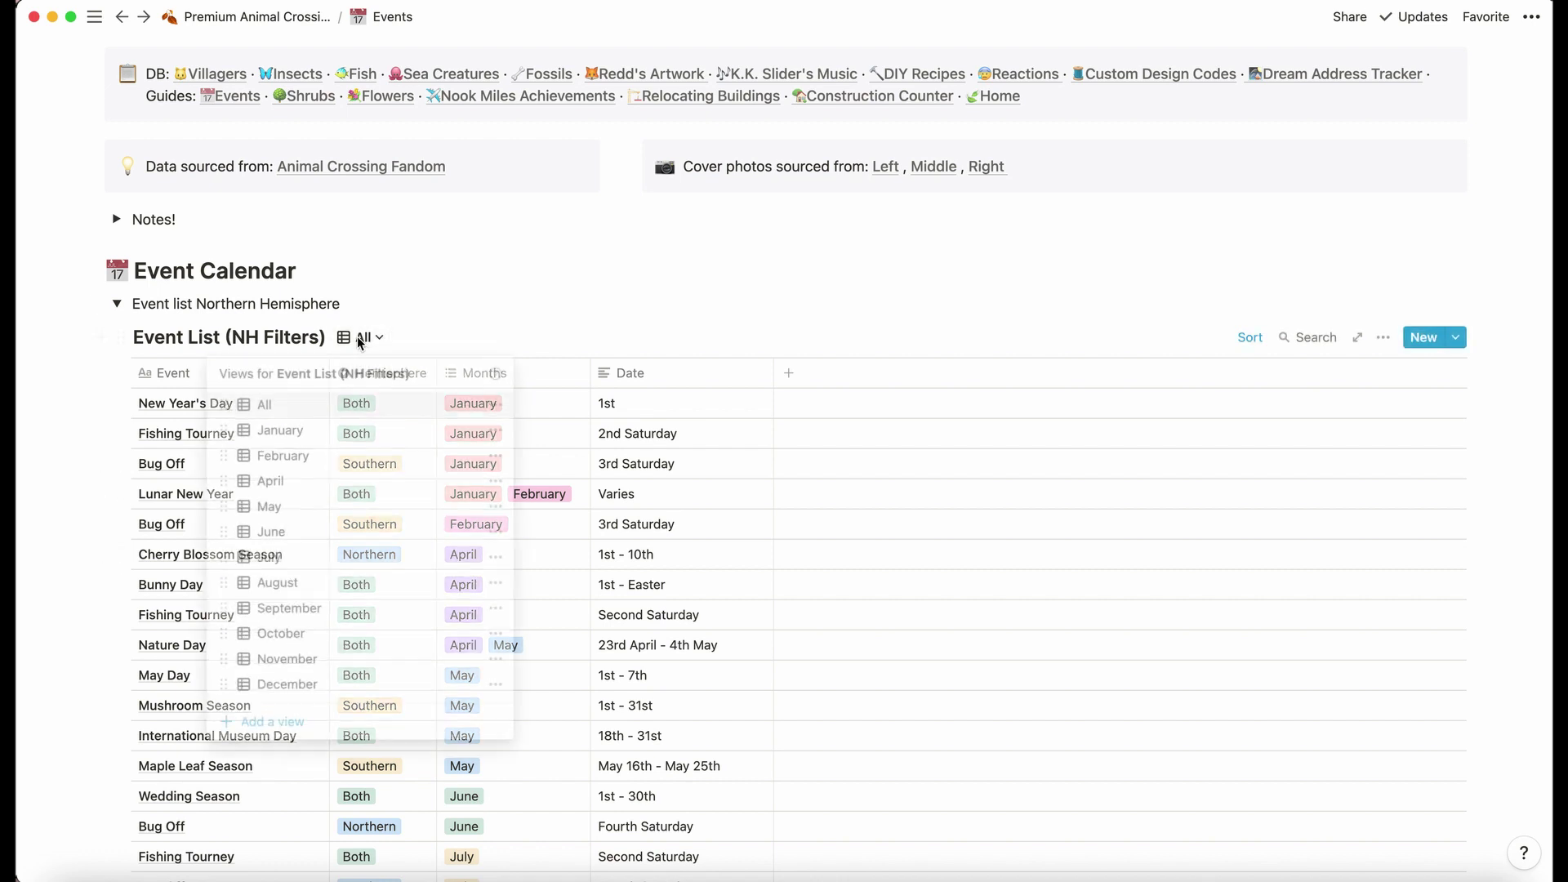
pyautogui.click(334, 441)
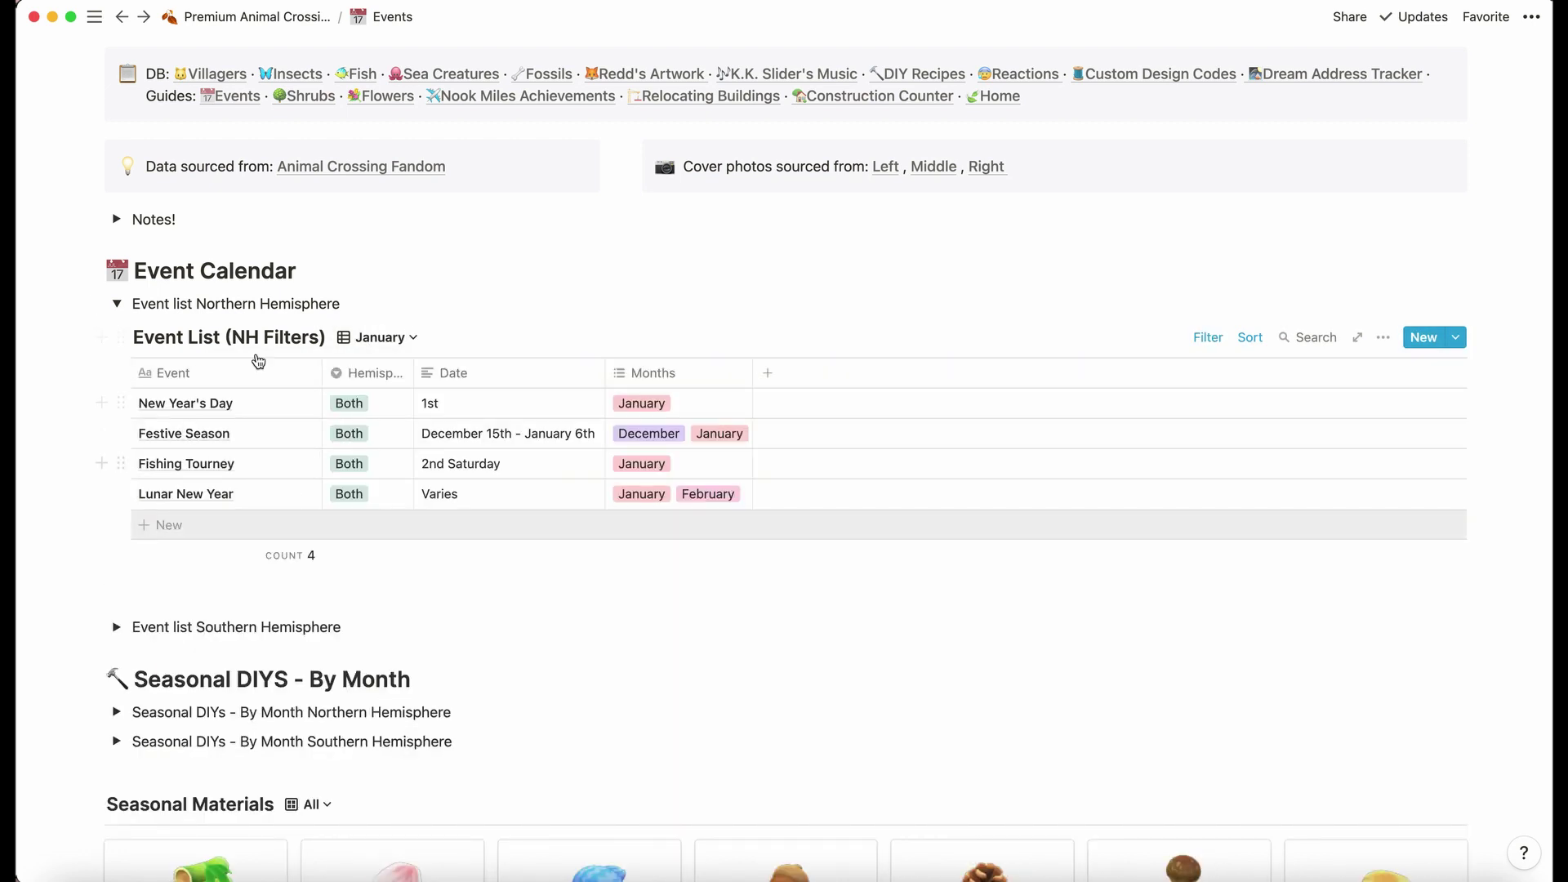
pyautogui.click(378, 337)
pyautogui.click(364, 406)
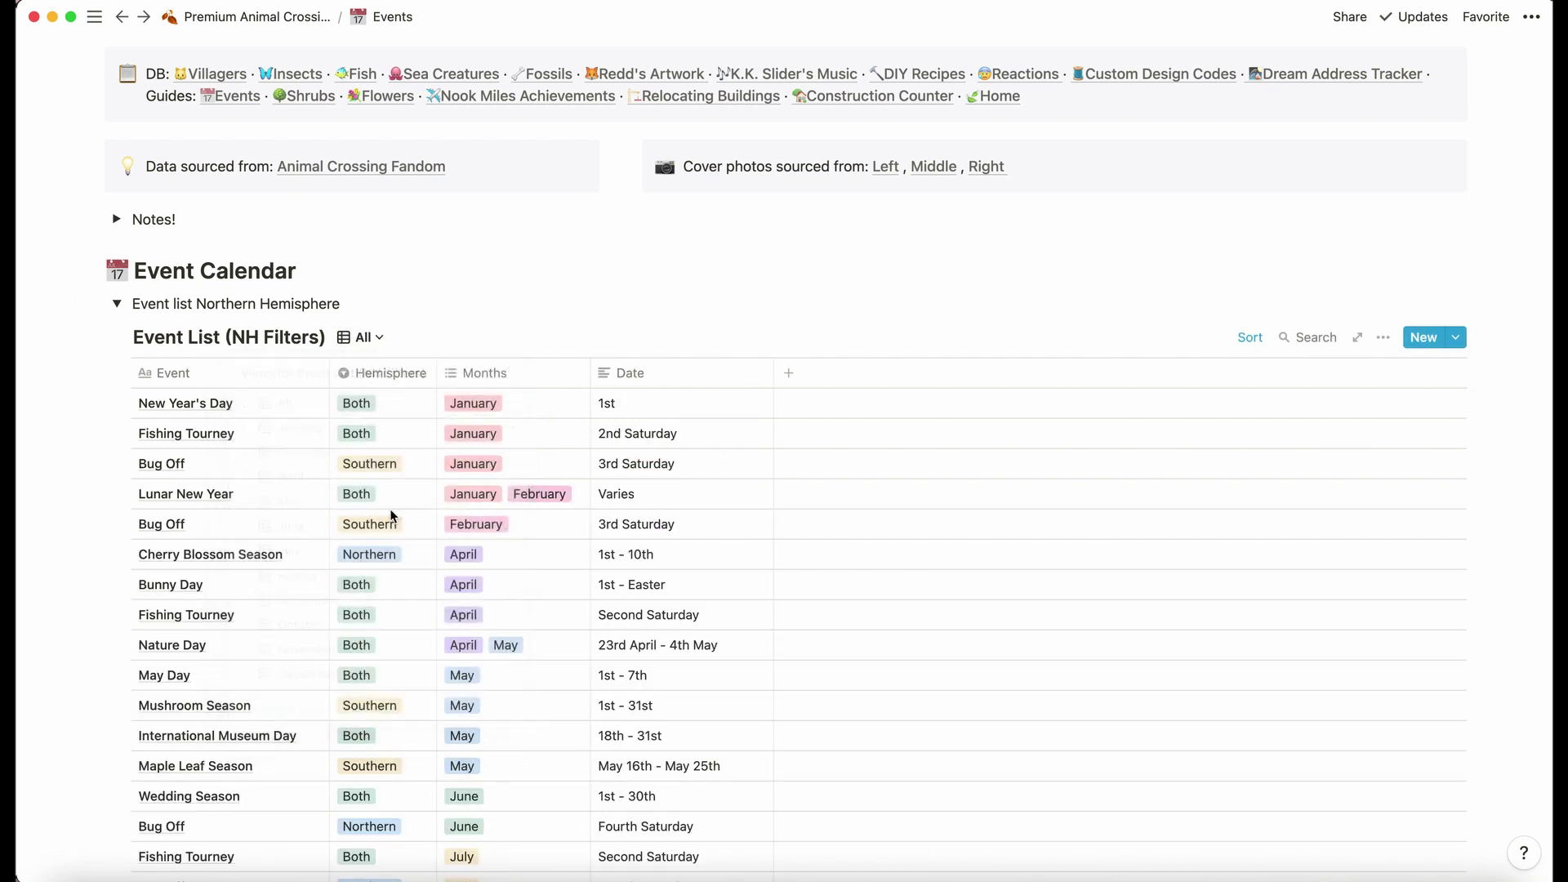
pyautogui.scroll(-10, 392, 523)
pyautogui.scroll(6, 397, 537)
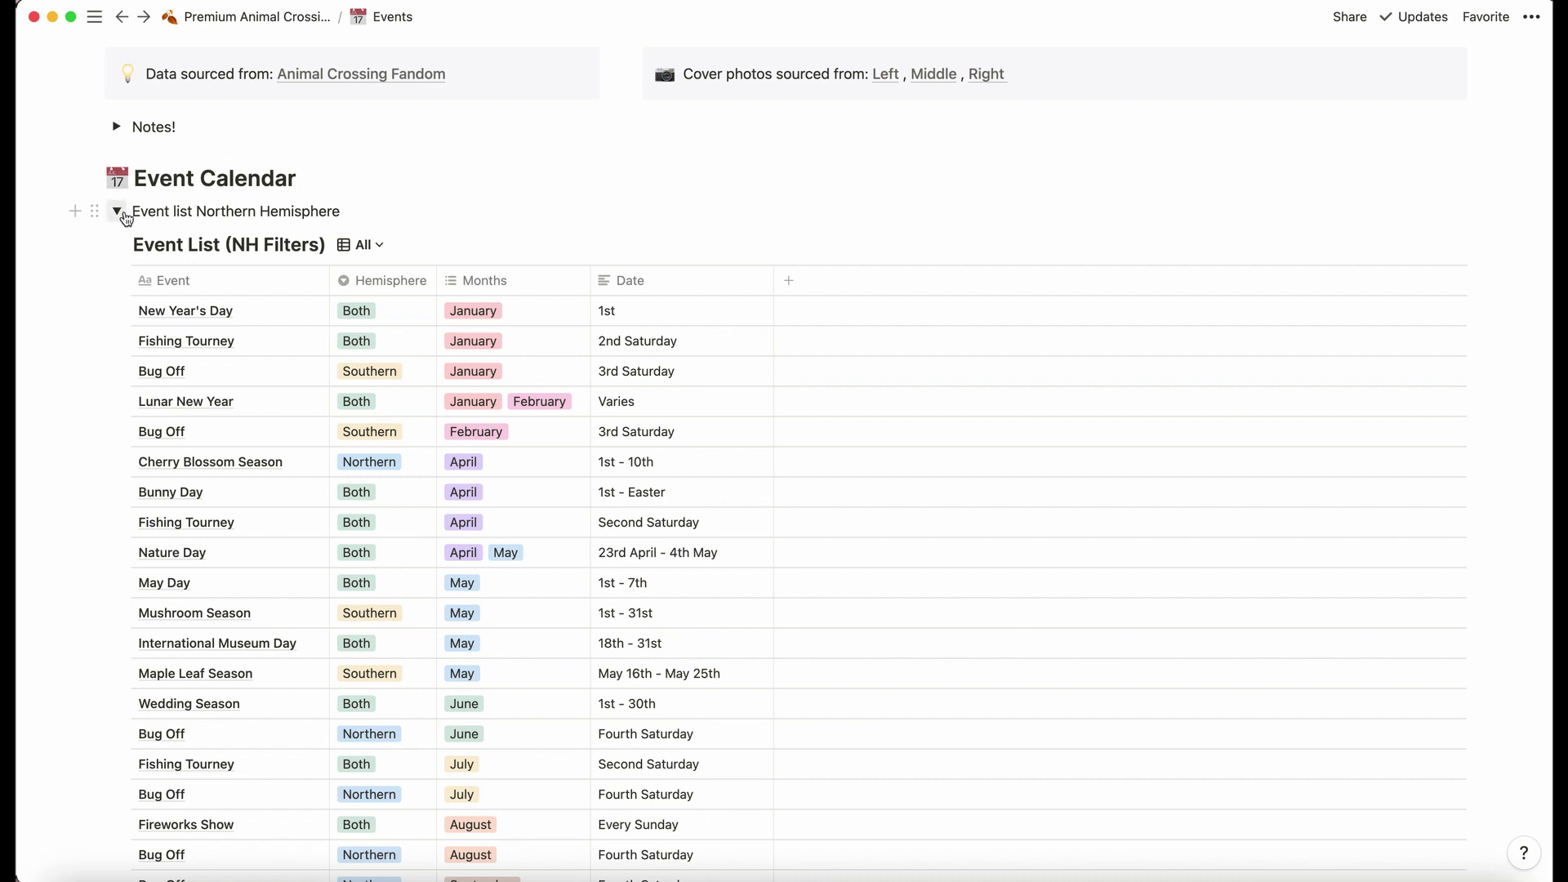
pyautogui.click(117, 212)
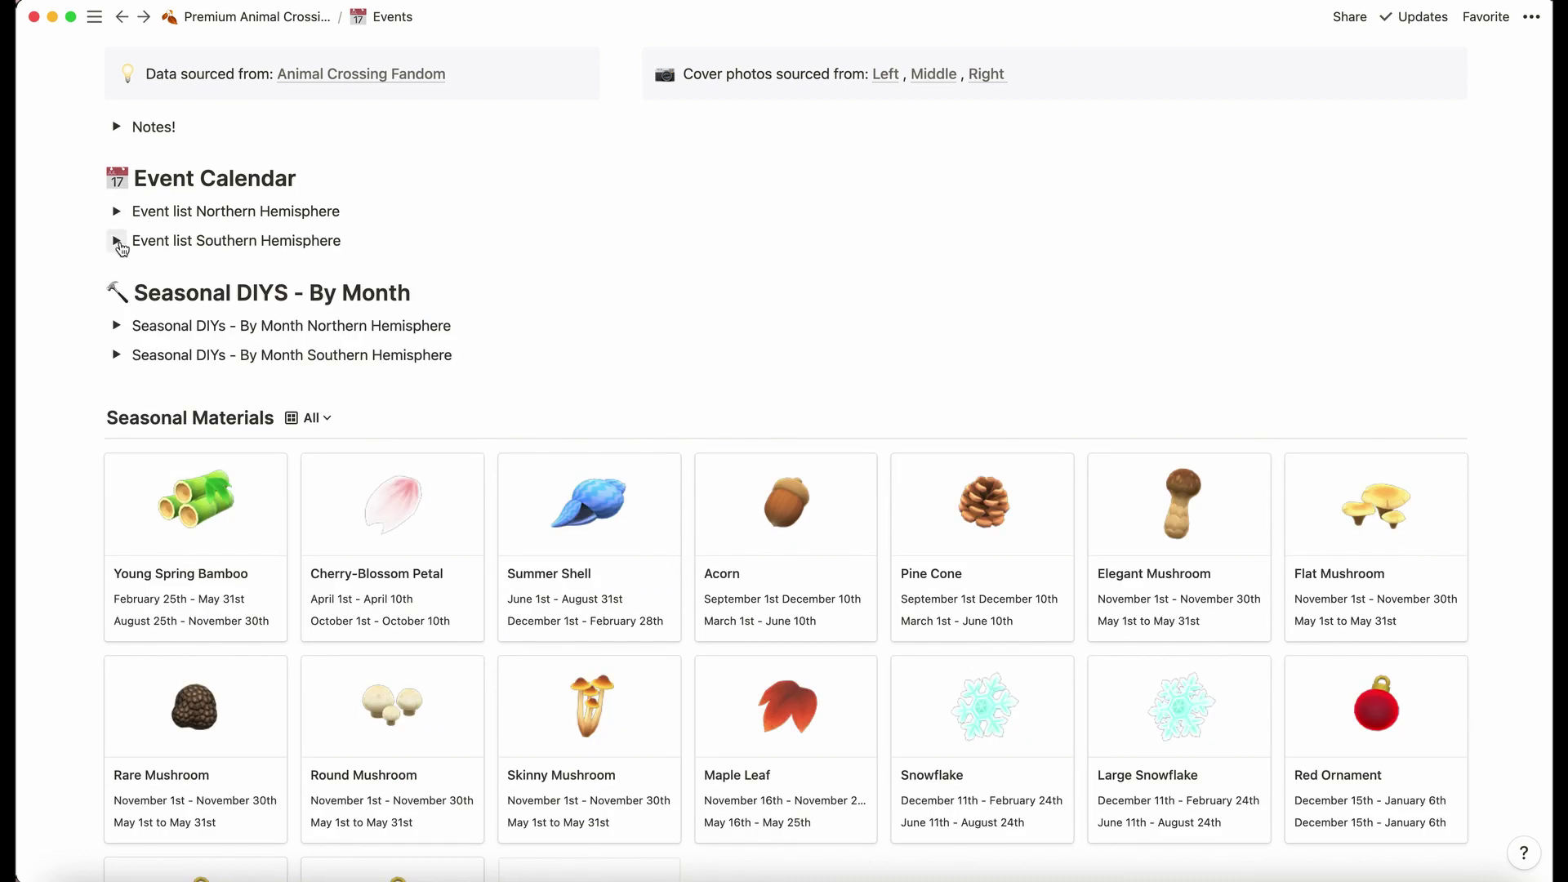
pyautogui.click(117, 327)
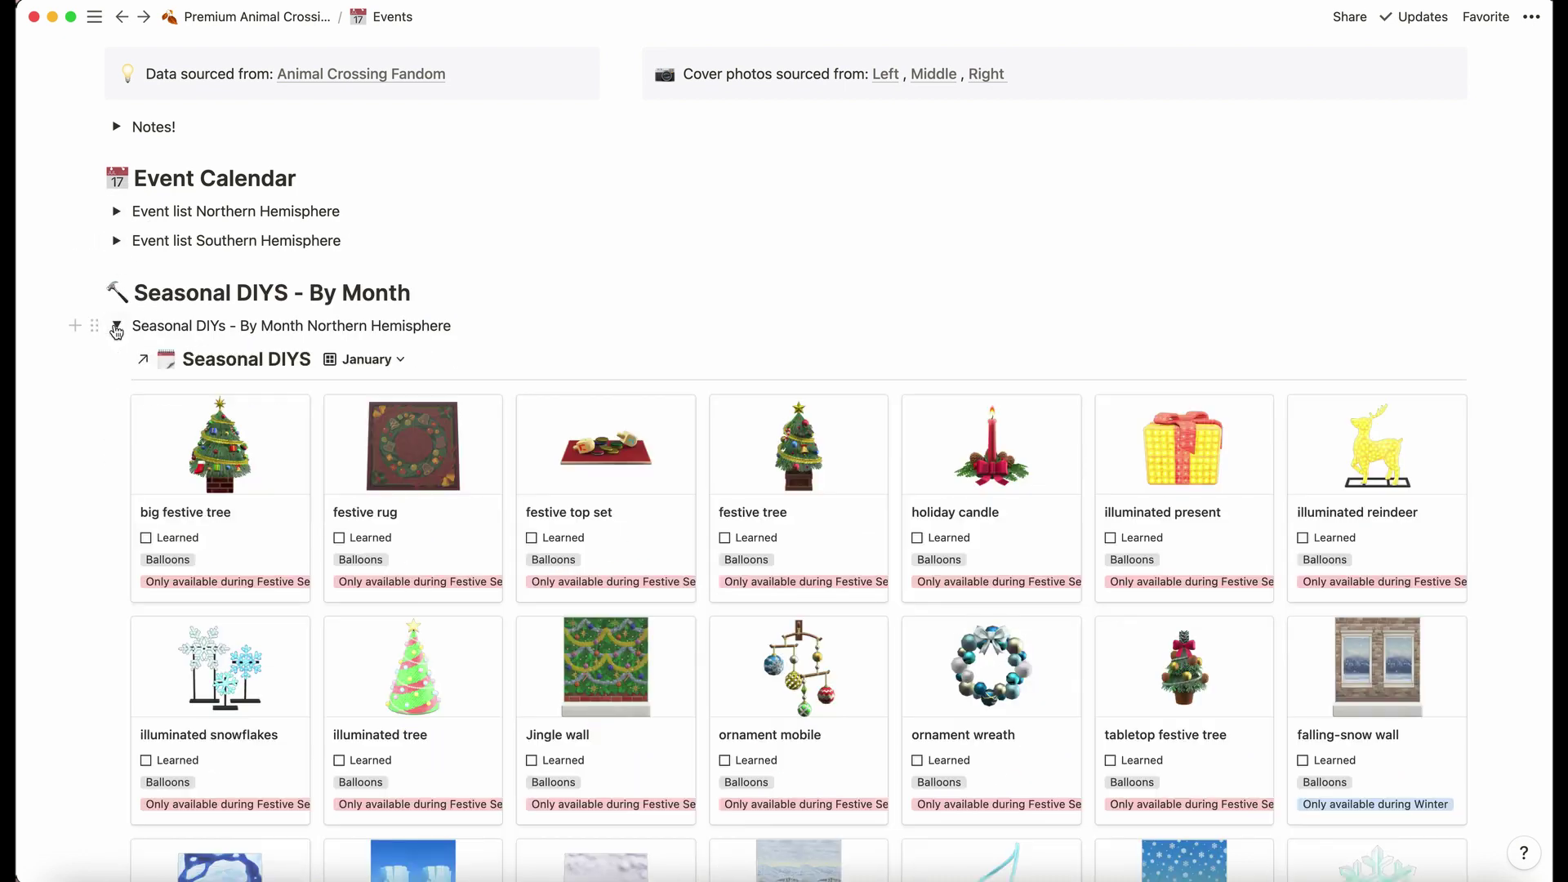
pyautogui.scroll(-4, 273, 536)
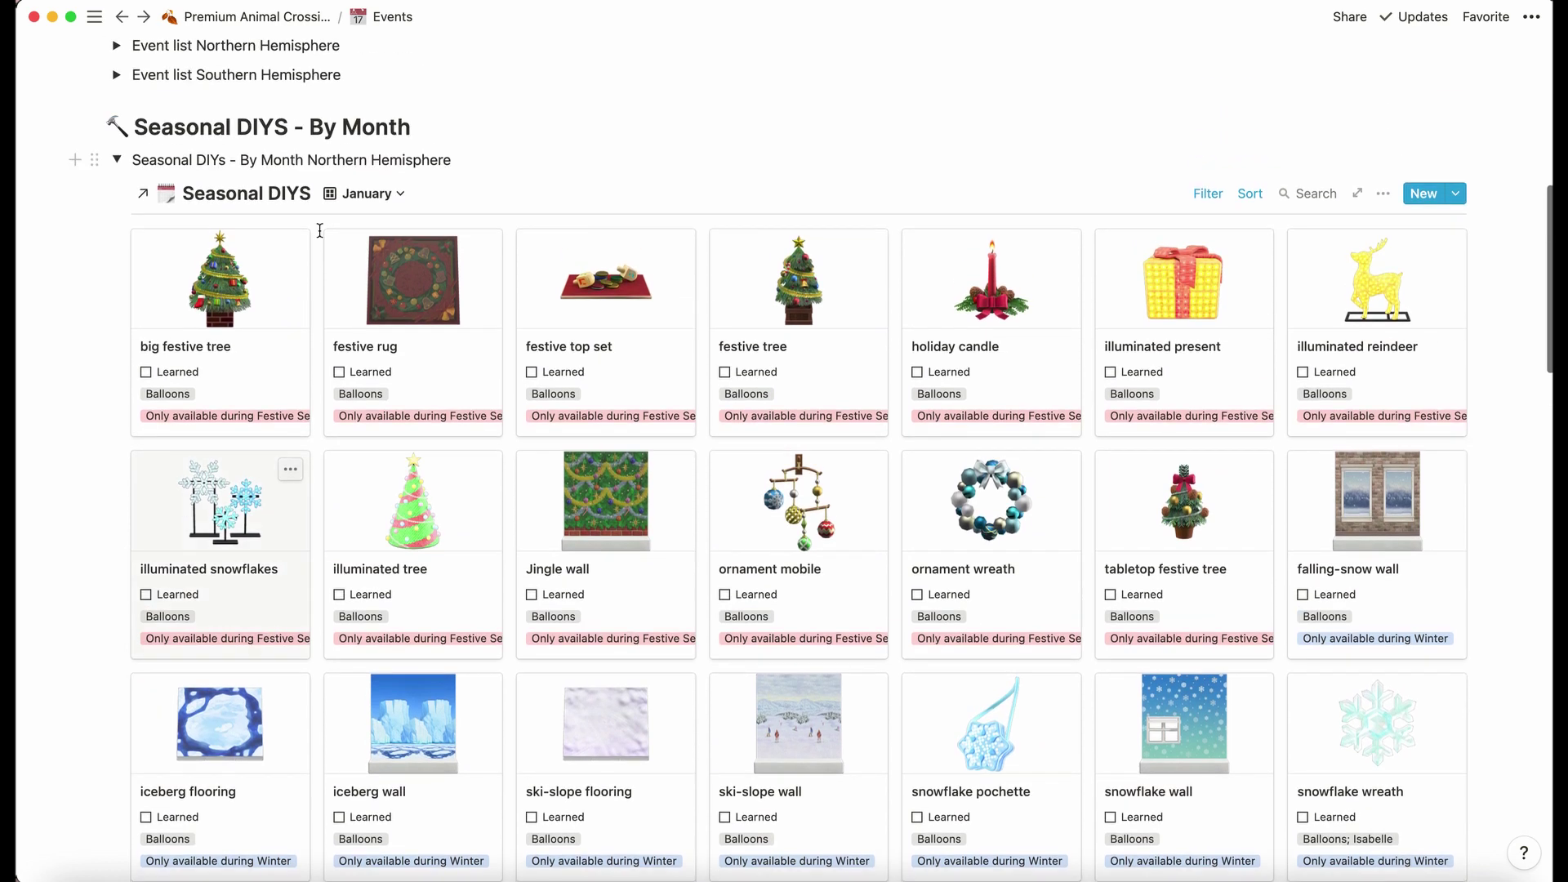
pyautogui.click(357, 193)
pyautogui.click(338, 288)
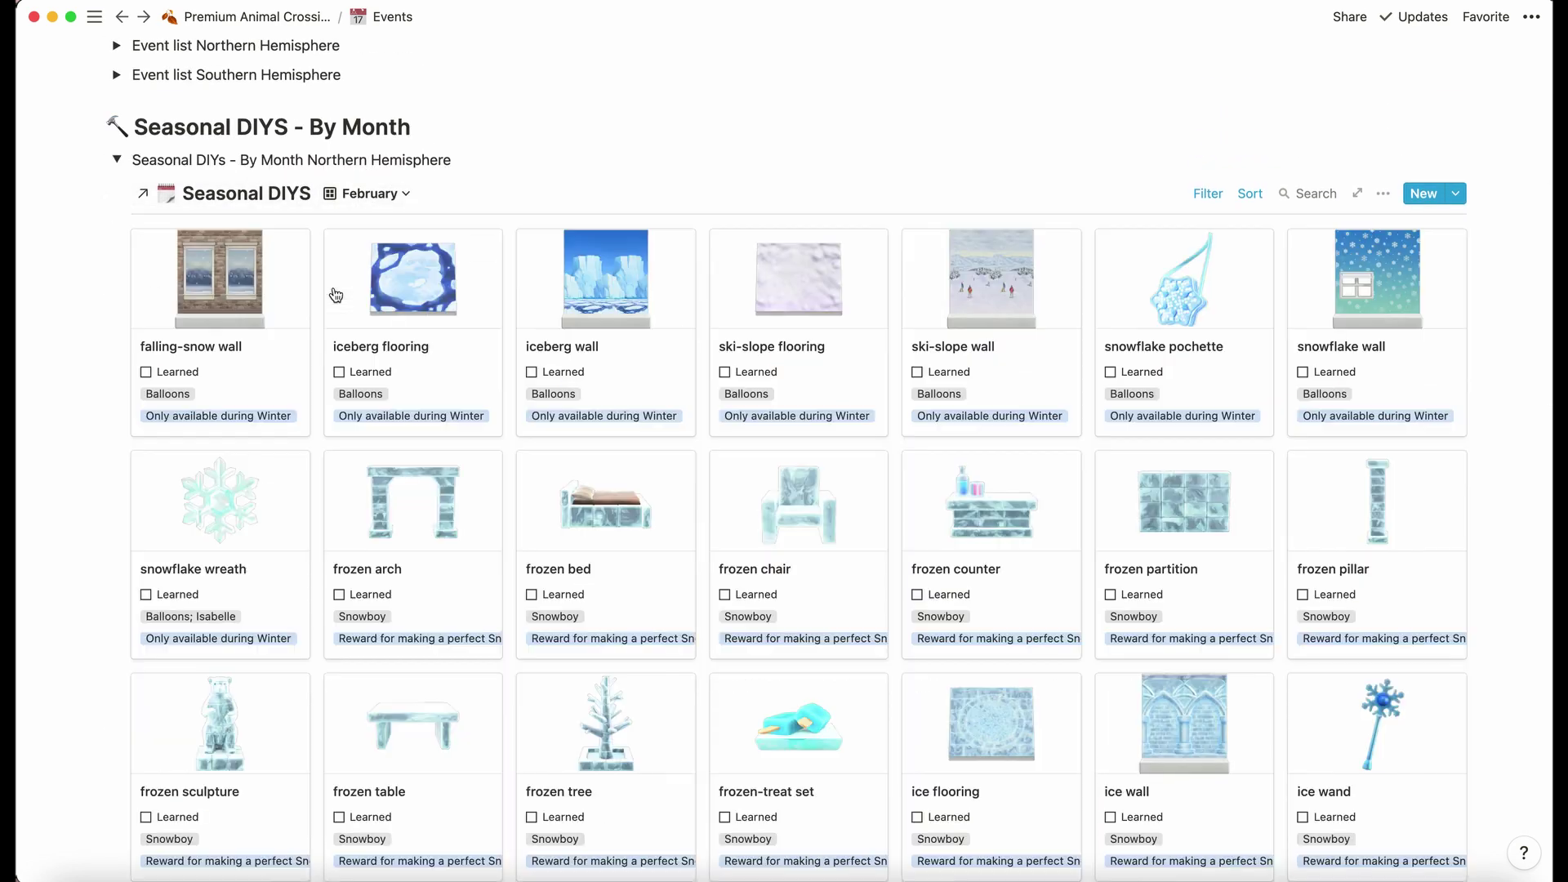
pyautogui.scroll(-5, 425, 523)
pyautogui.scroll(4, 424, 523)
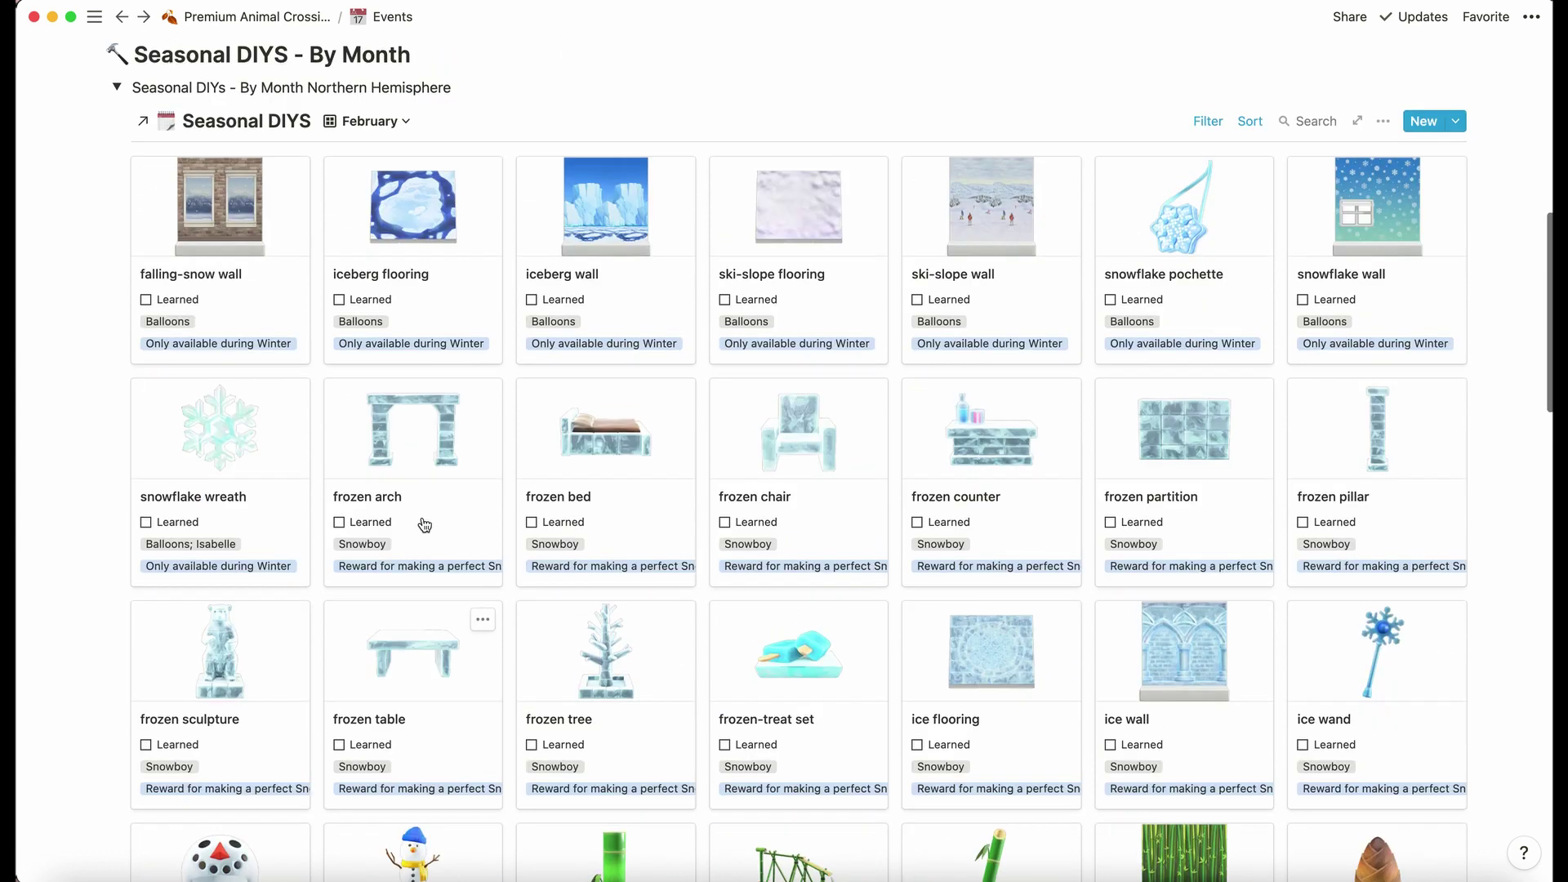
pyautogui.click(372, 143)
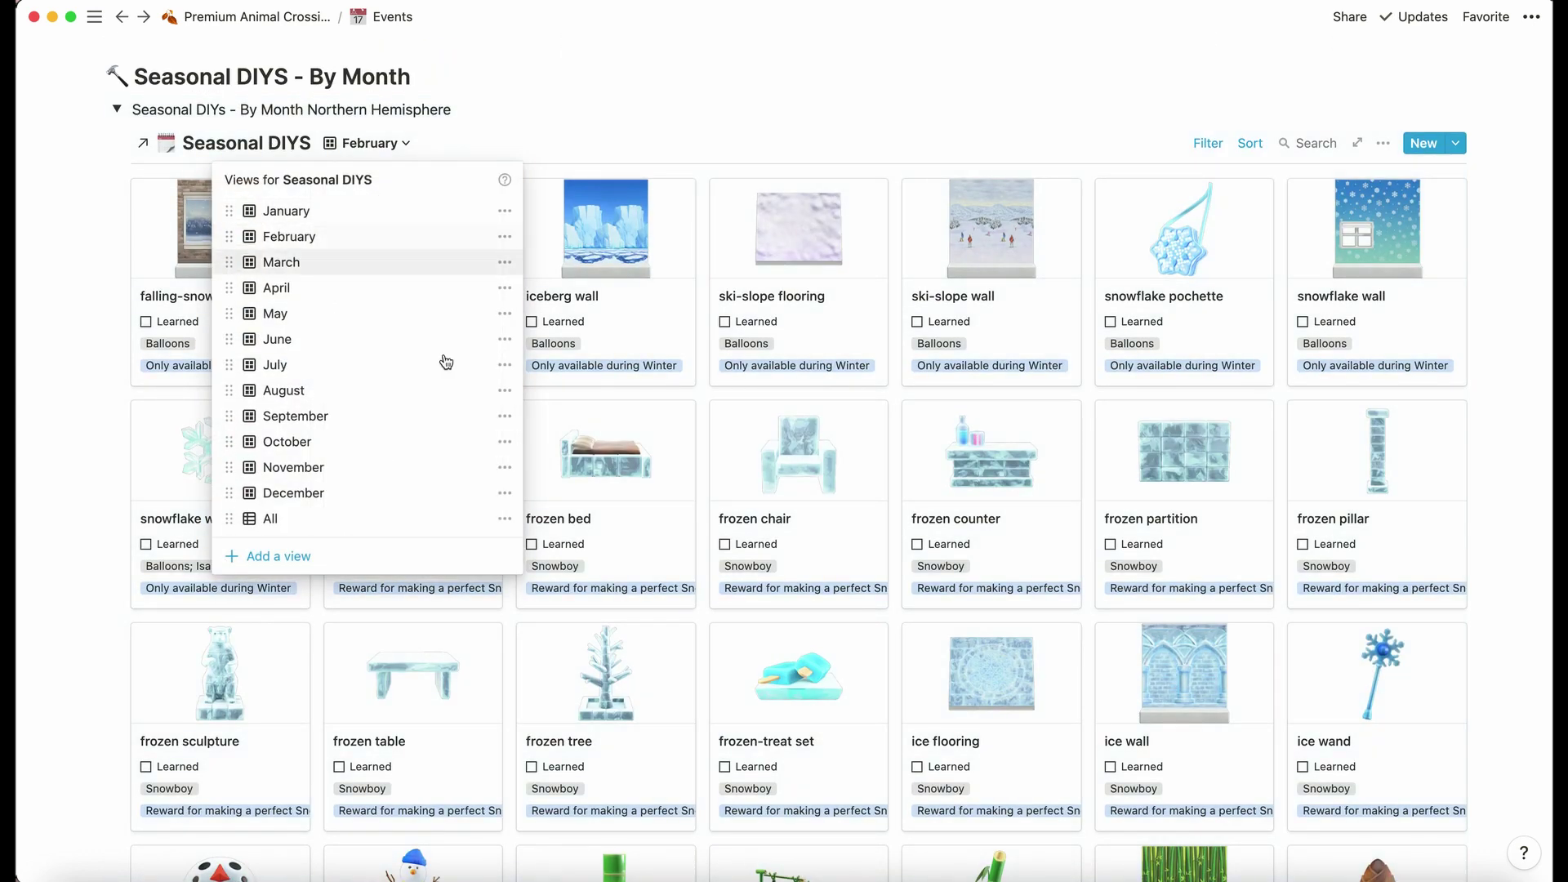
pyautogui.click(678, 411)
pyautogui.scroll(-3, 681, 413)
pyautogui.scroll(-3, 681, 413)
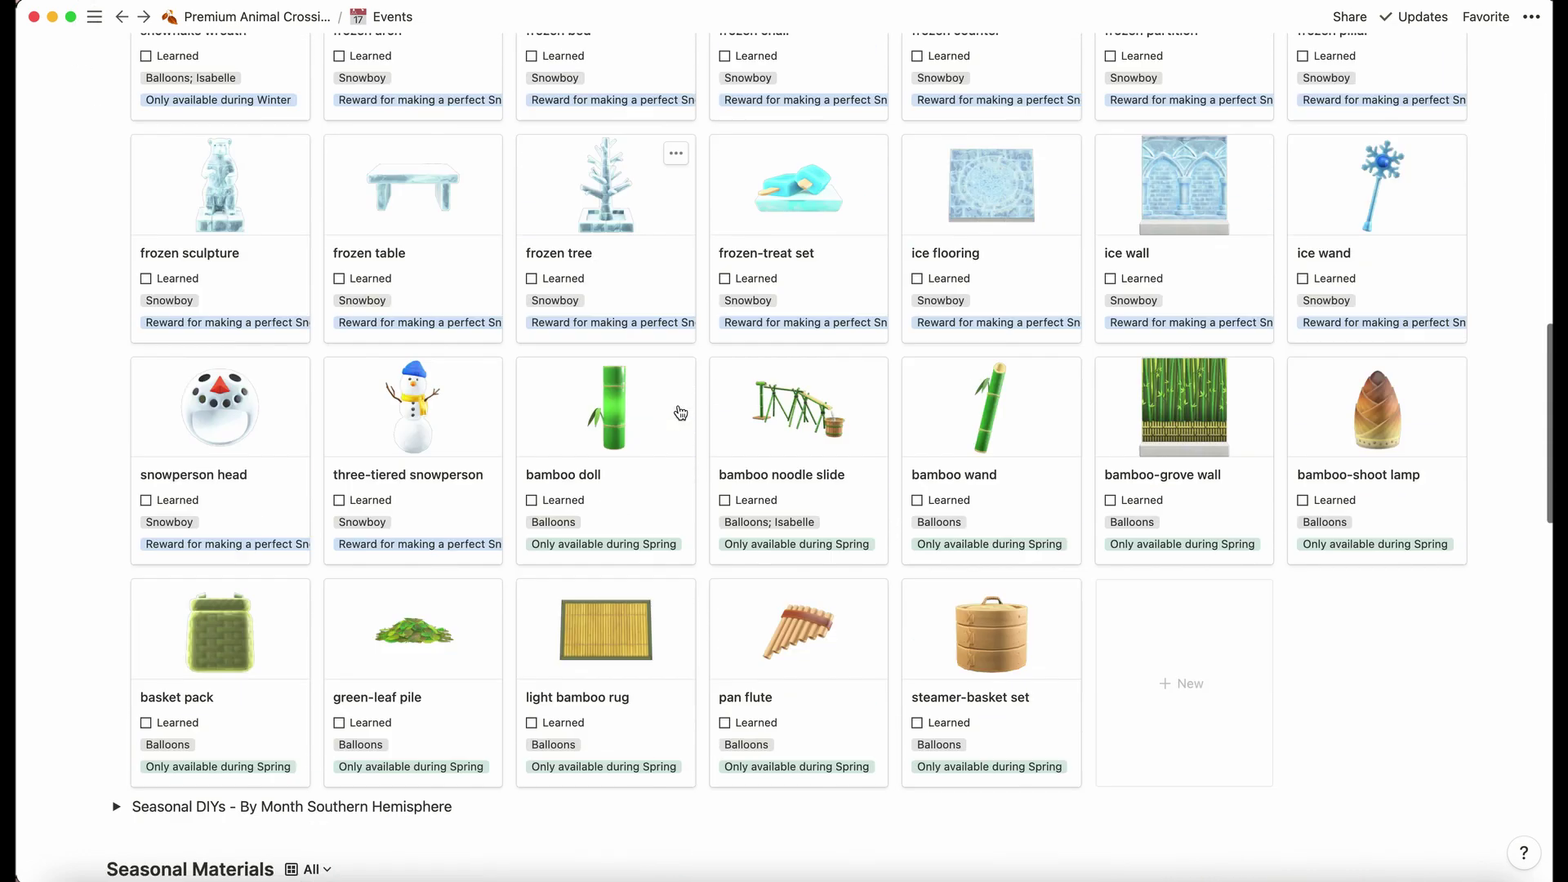
pyautogui.scroll(5, 572, 310)
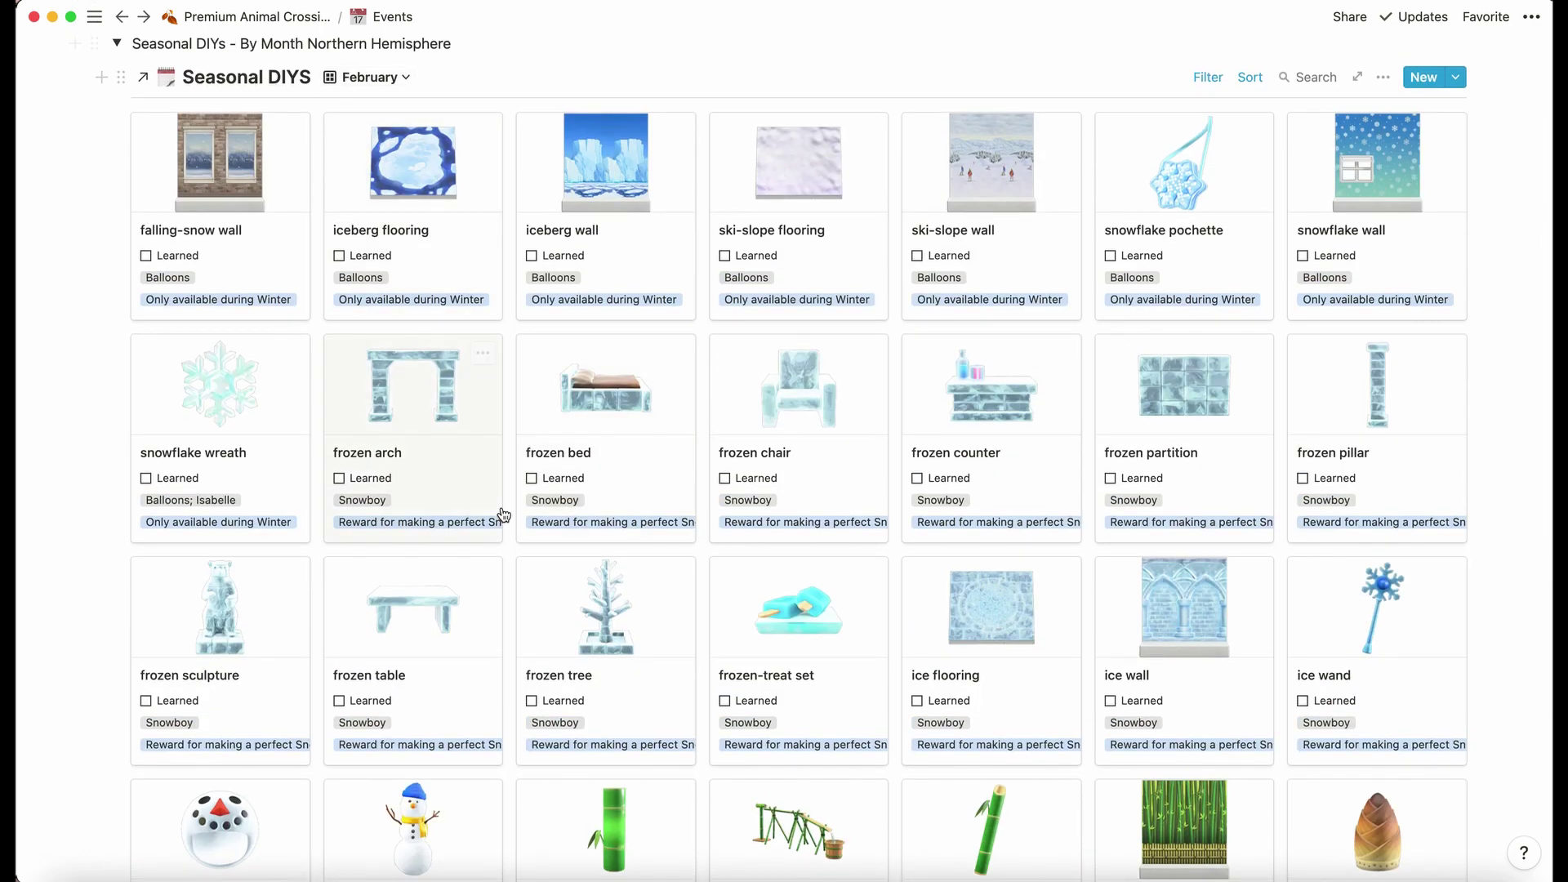
pyautogui.scroll(-3, 501, 515)
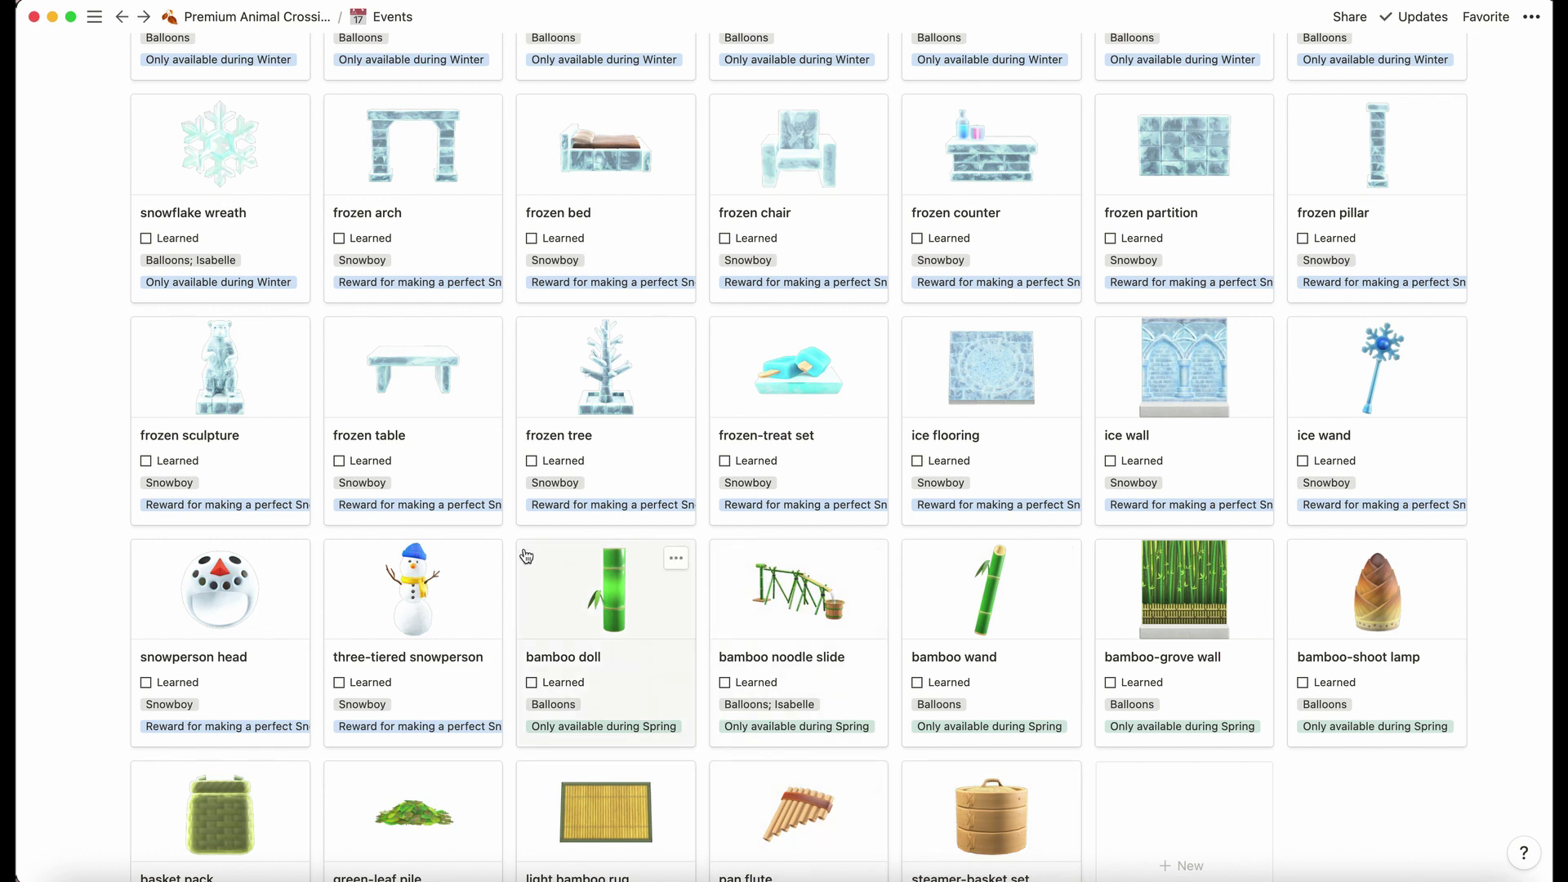
pyautogui.scroll(8, 748, 513)
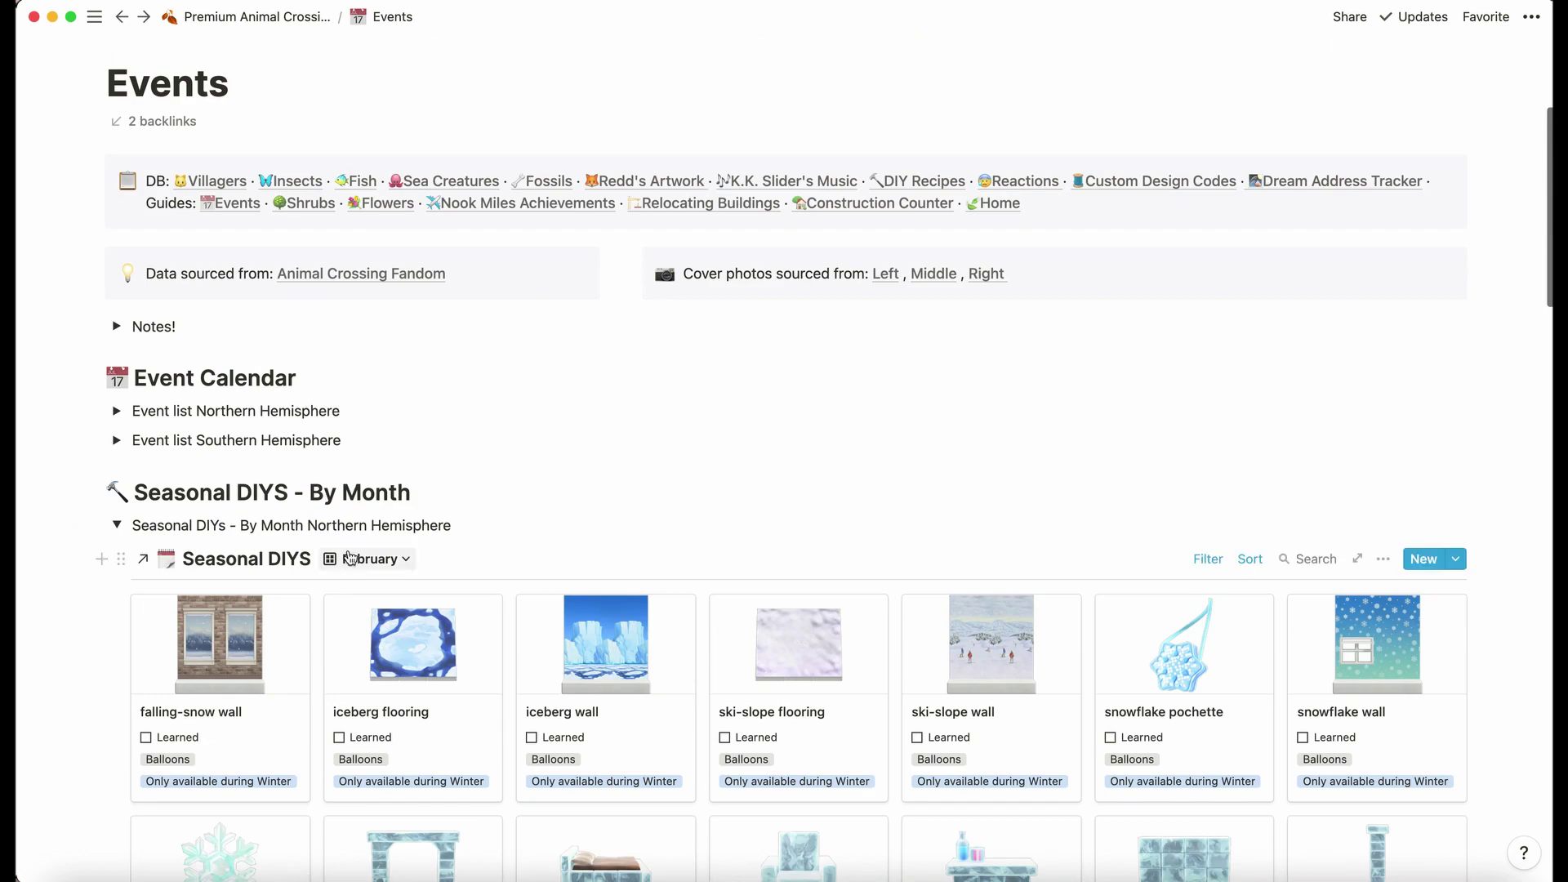
pyautogui.click(351, 558)
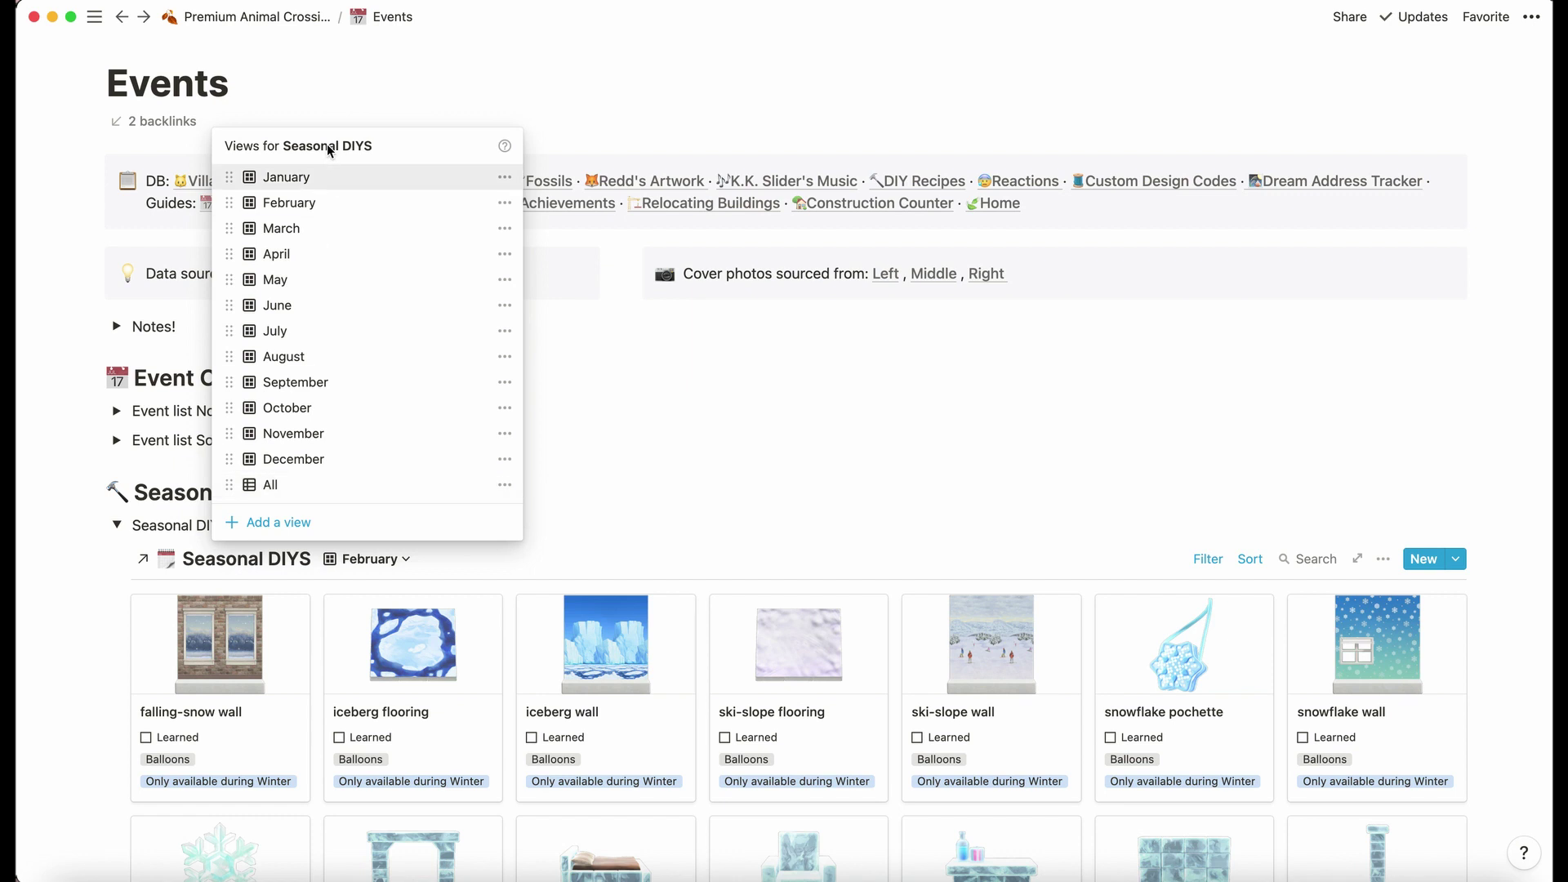
pyautogui.click(320, 176)
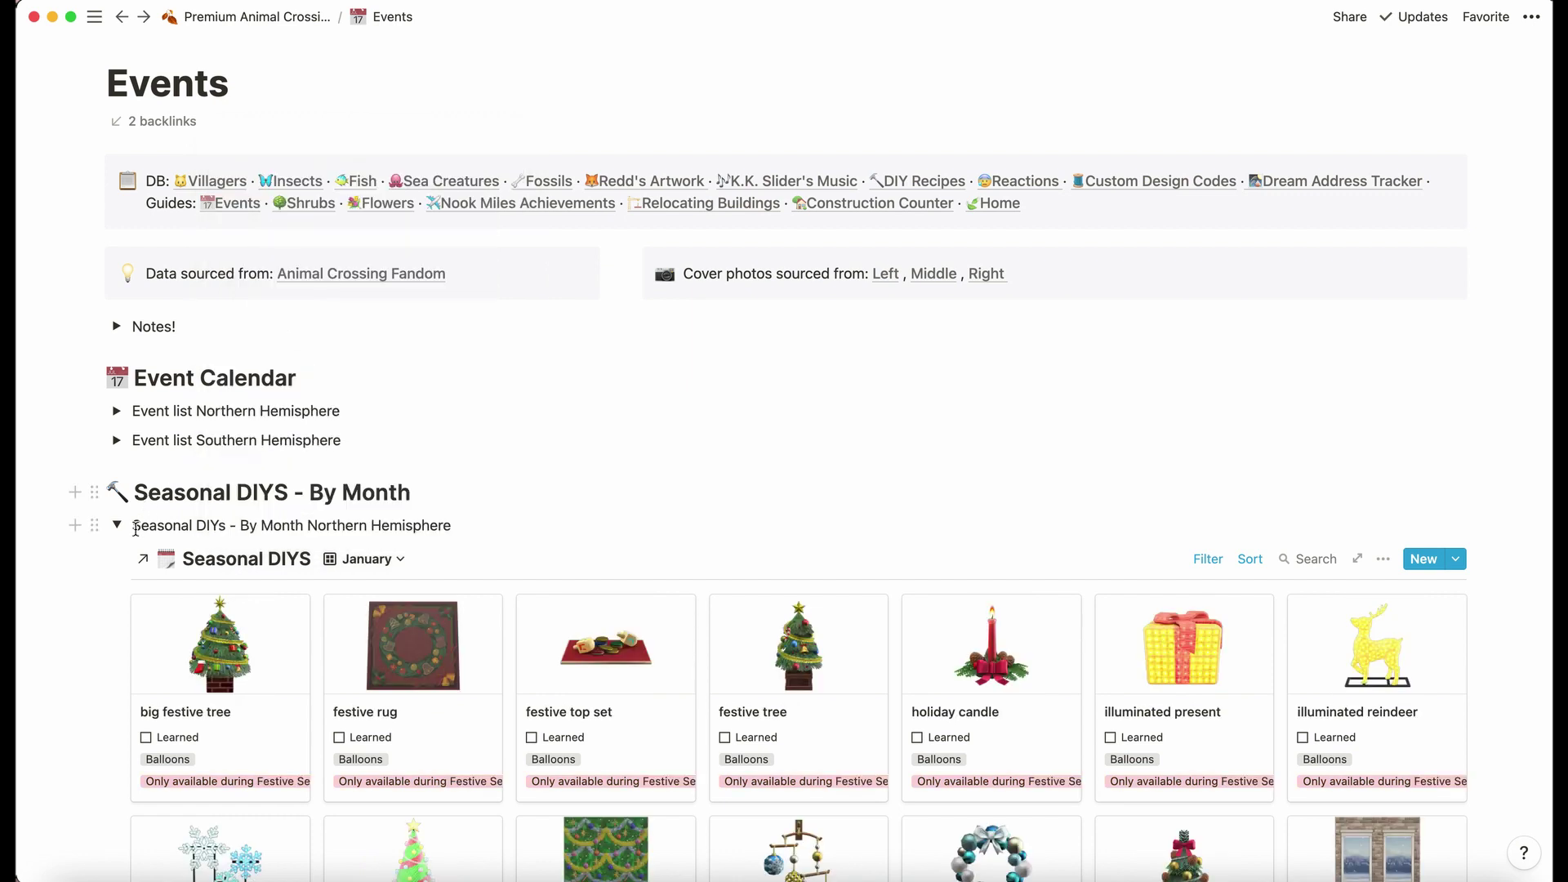
pyautogui.click(117, 527)
pyautogui.scroll(-5, 169, 643)
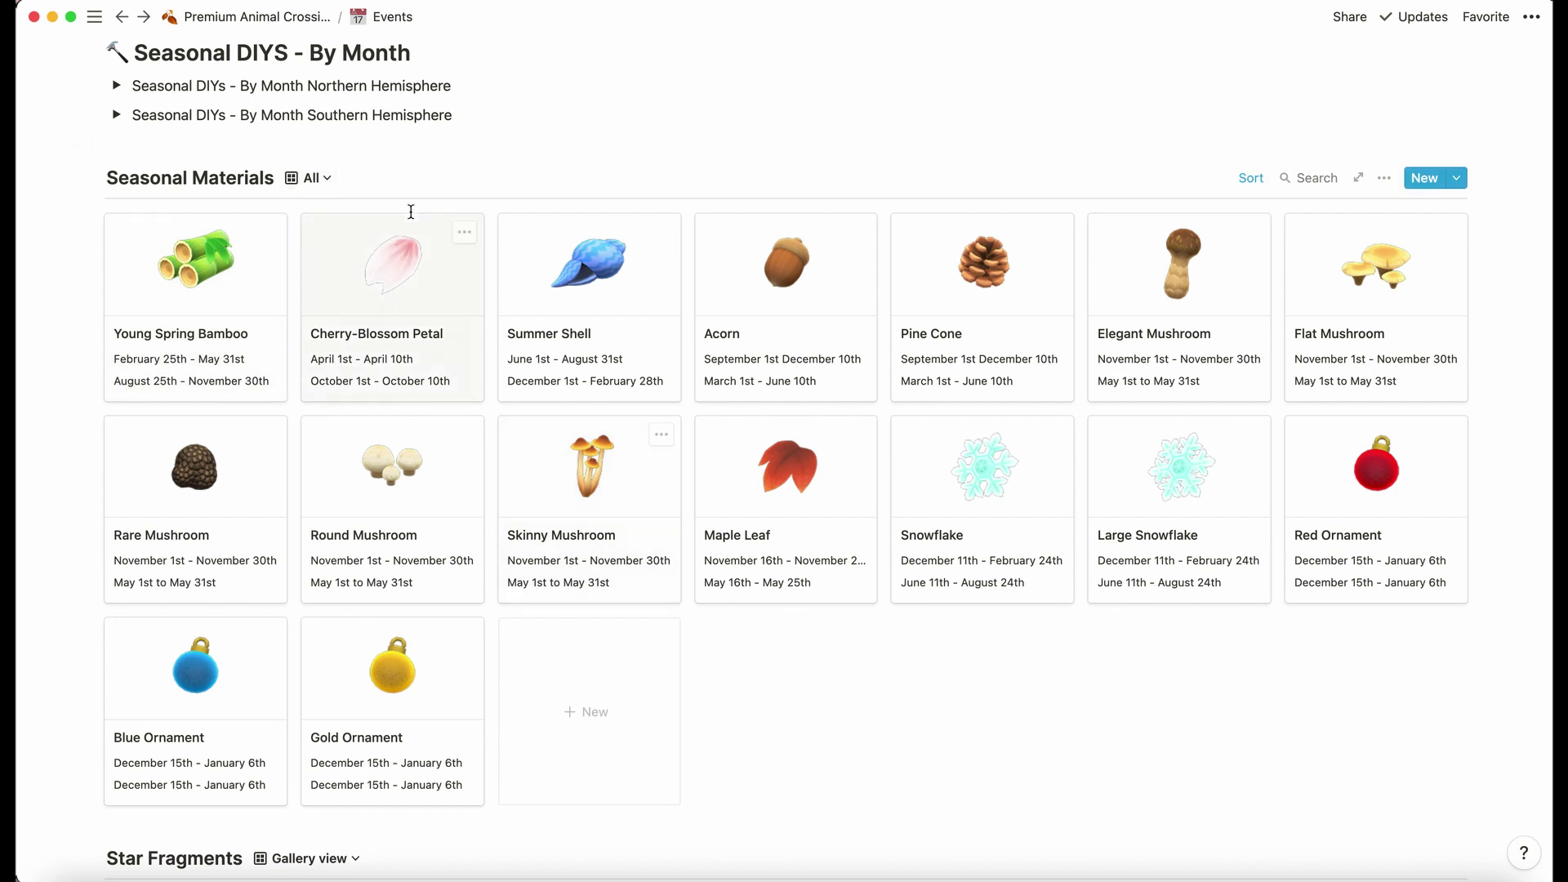
# Switch Seasonal Materials from Northern Hemisphere to the All view and scroll through Star Fragments
pyautogui.click(308, 178)
pyautogui.click(286, 268)
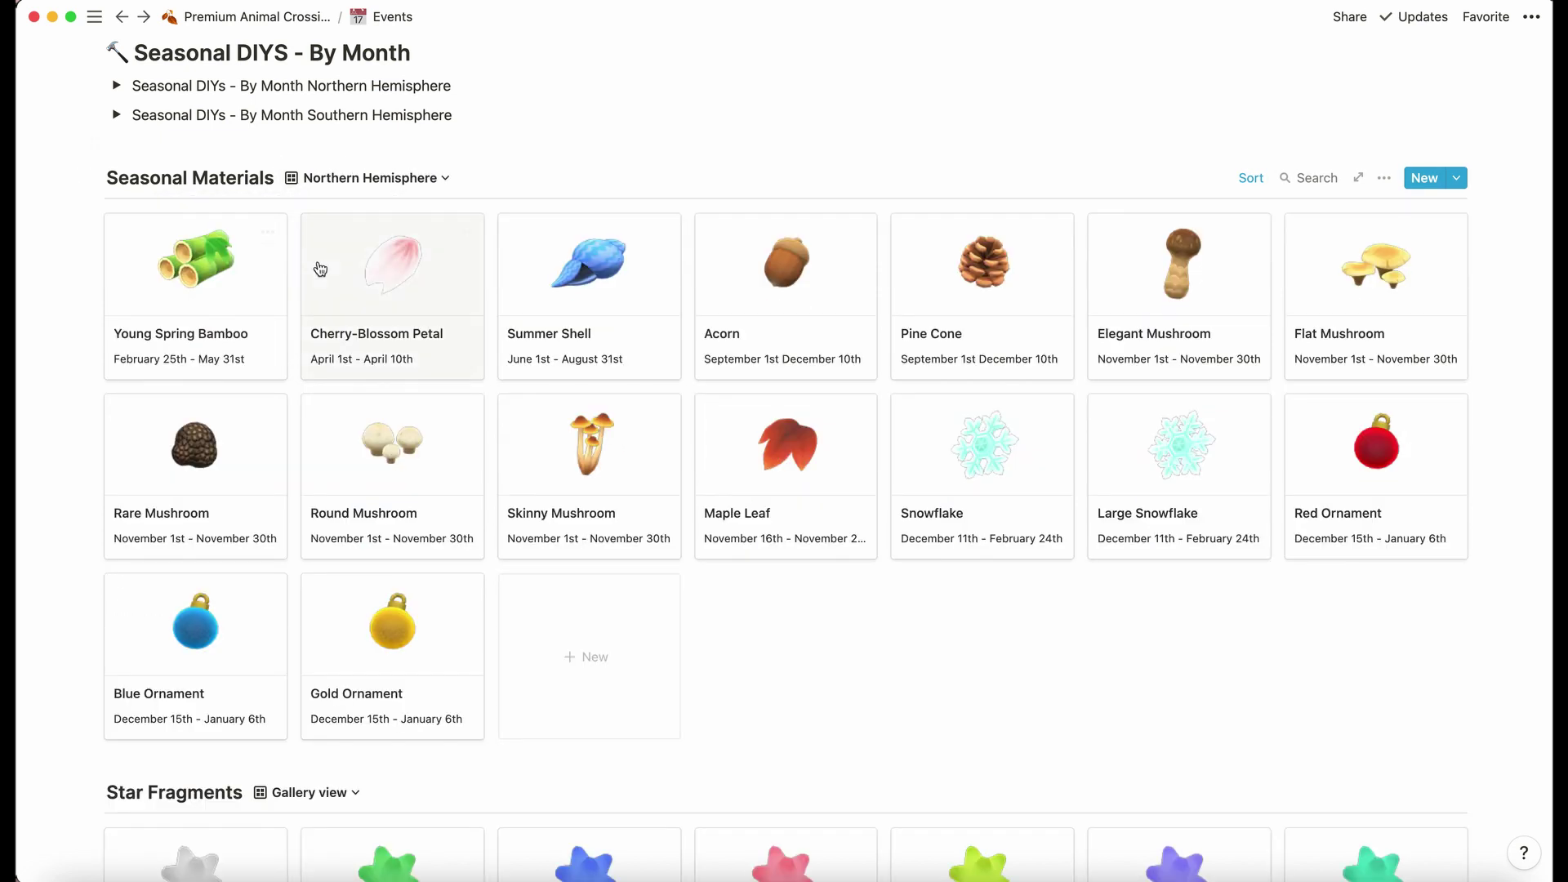
pyautogui.click(340, 178)
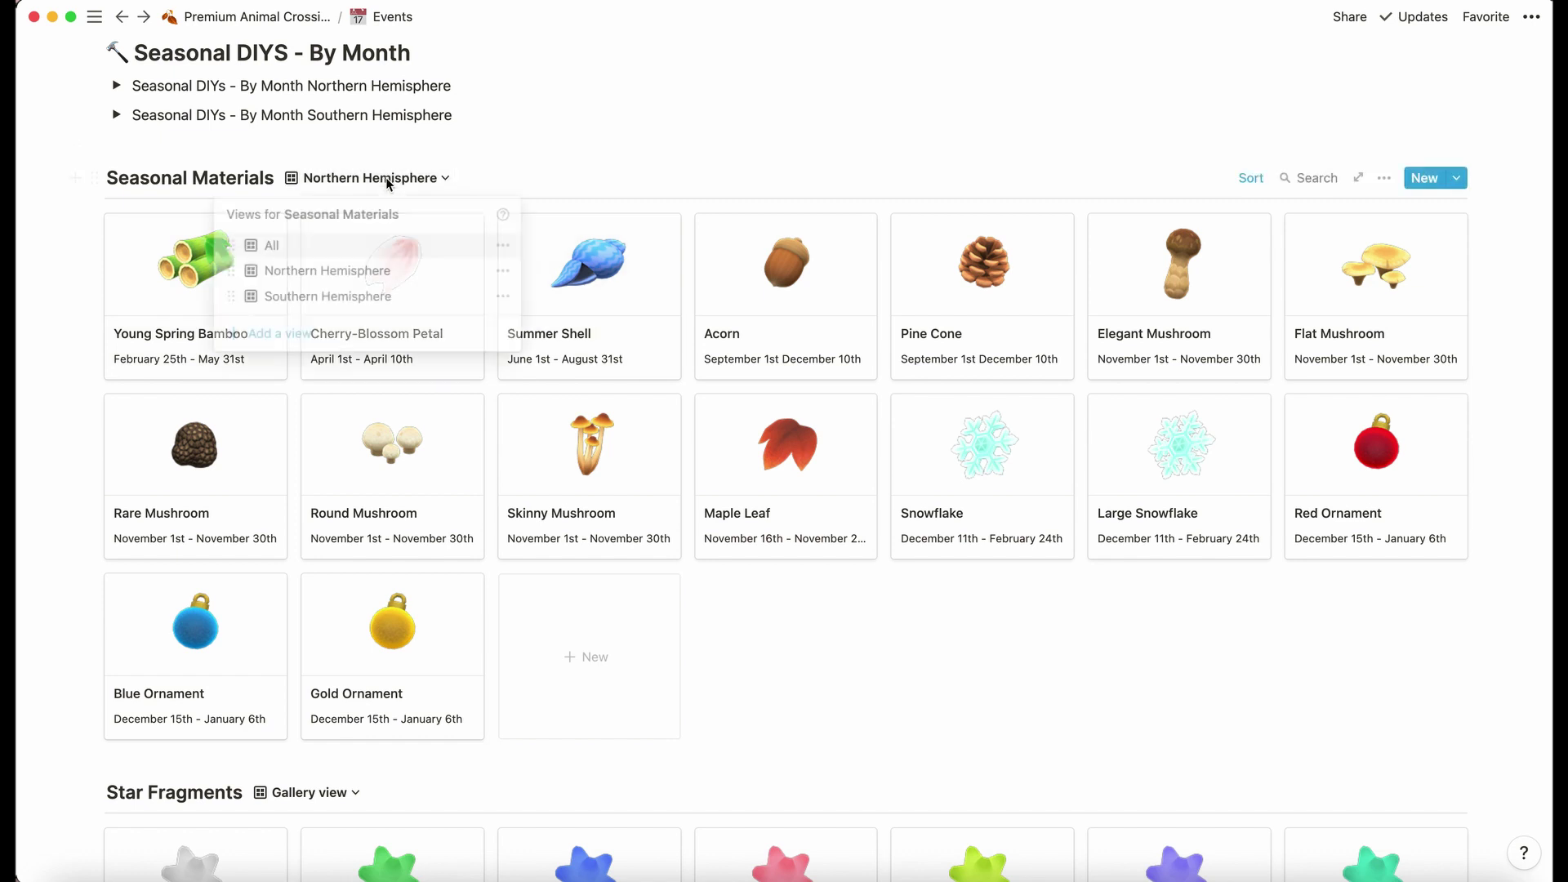
pyautogui.click(462, 457)
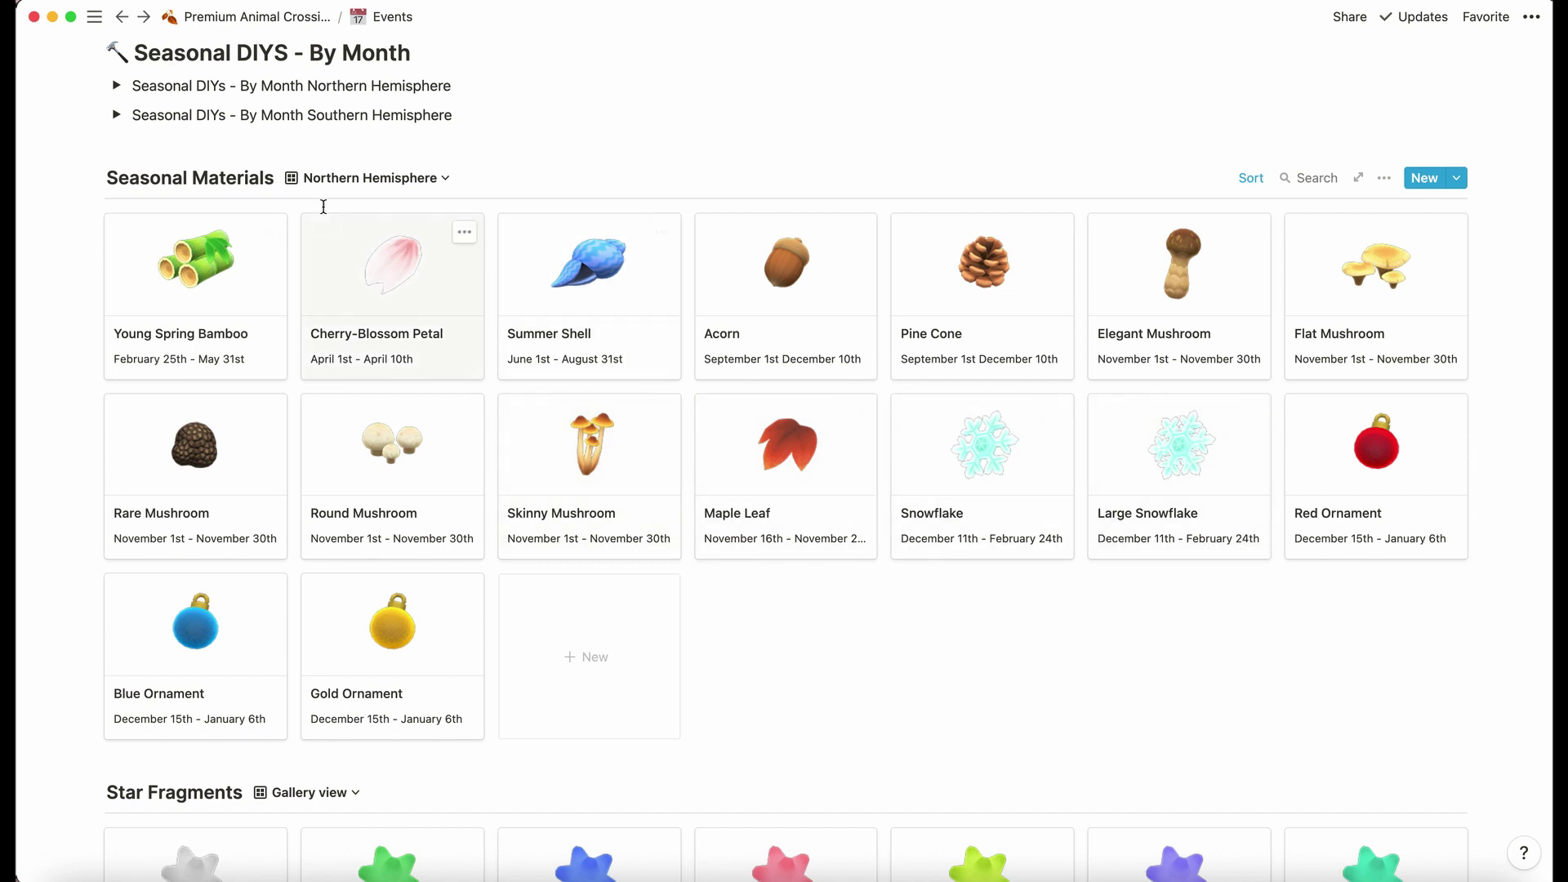
pyautogui.click(340, 178)
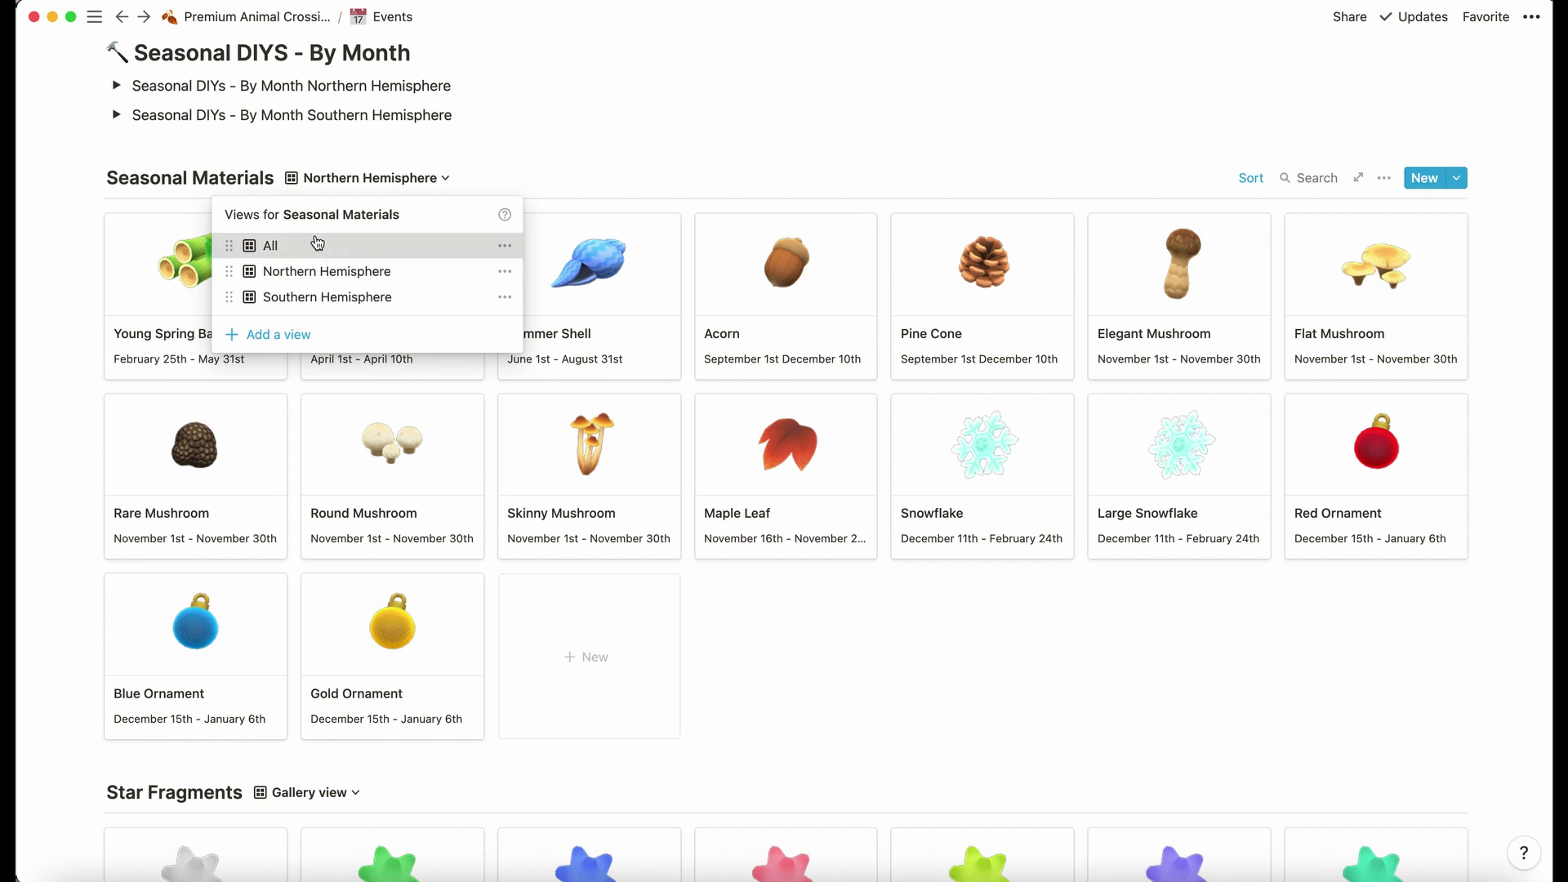
pyautogui.click(270, 242)
pyautogui.scroll(-7, 362, 481)
pyautogui.scroll(-1, 363, 481)
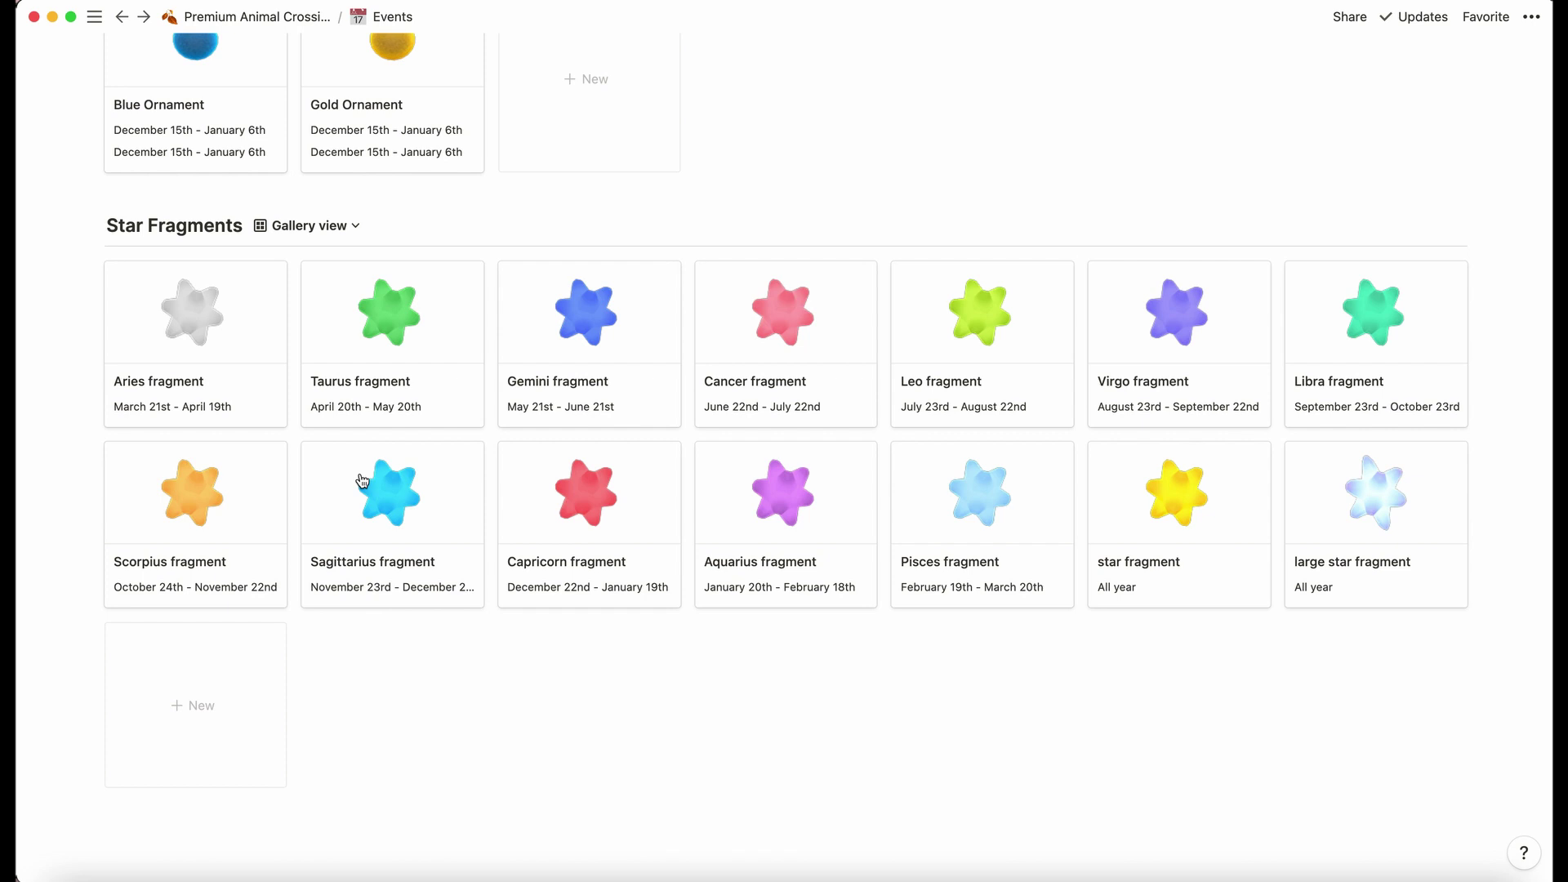
pyautogui.scroll(20, 362, 481)
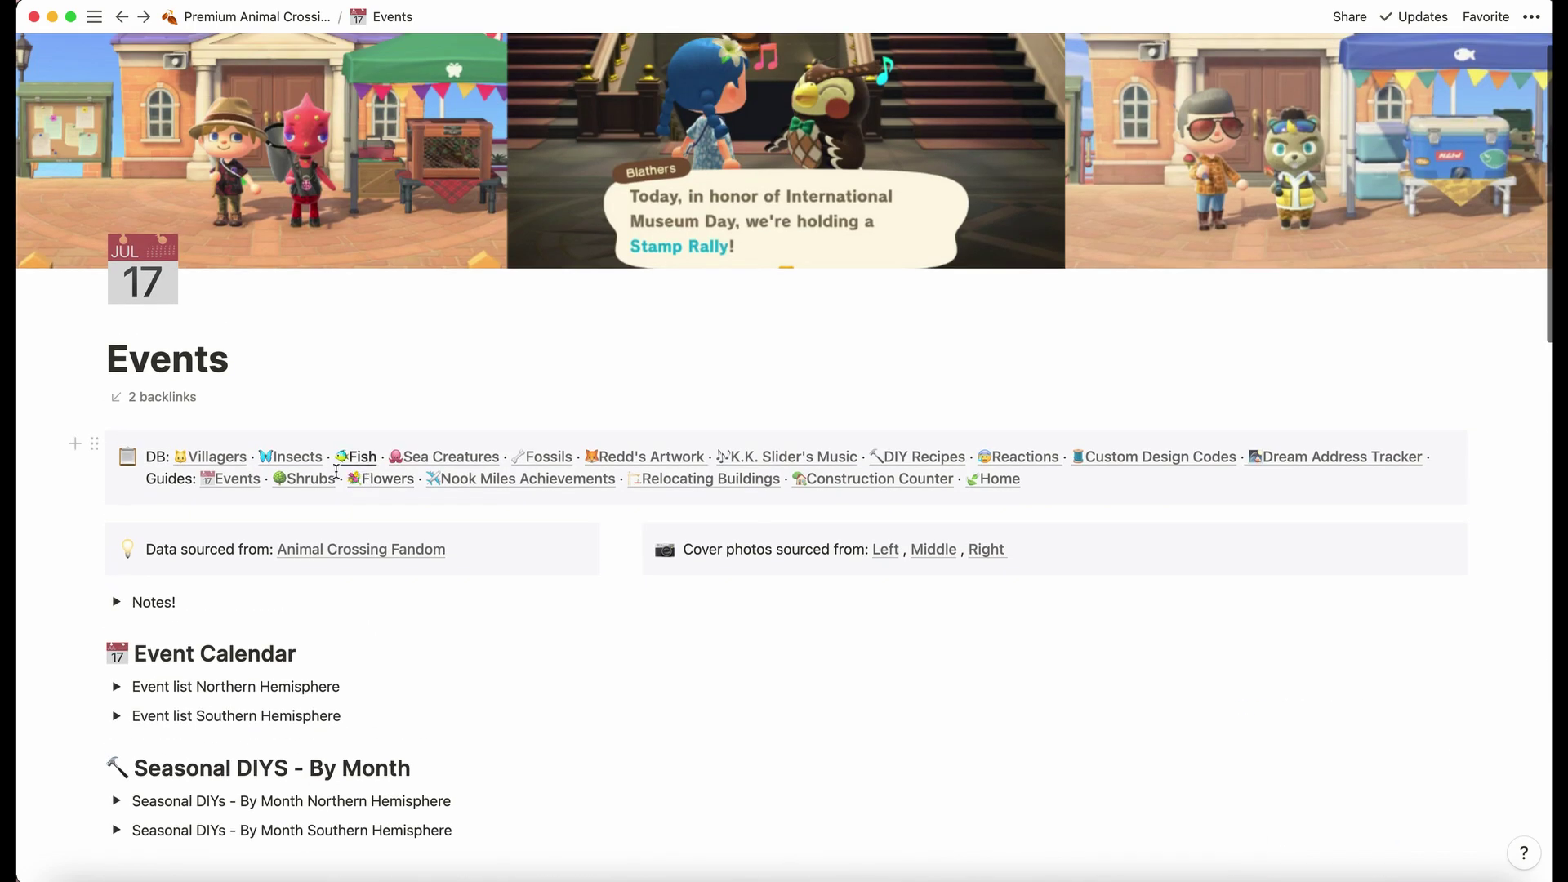
# Go to the Shrub Guide and show the shrubs with Southern Hemisphere Dates
pyautogui.click(311, 478)
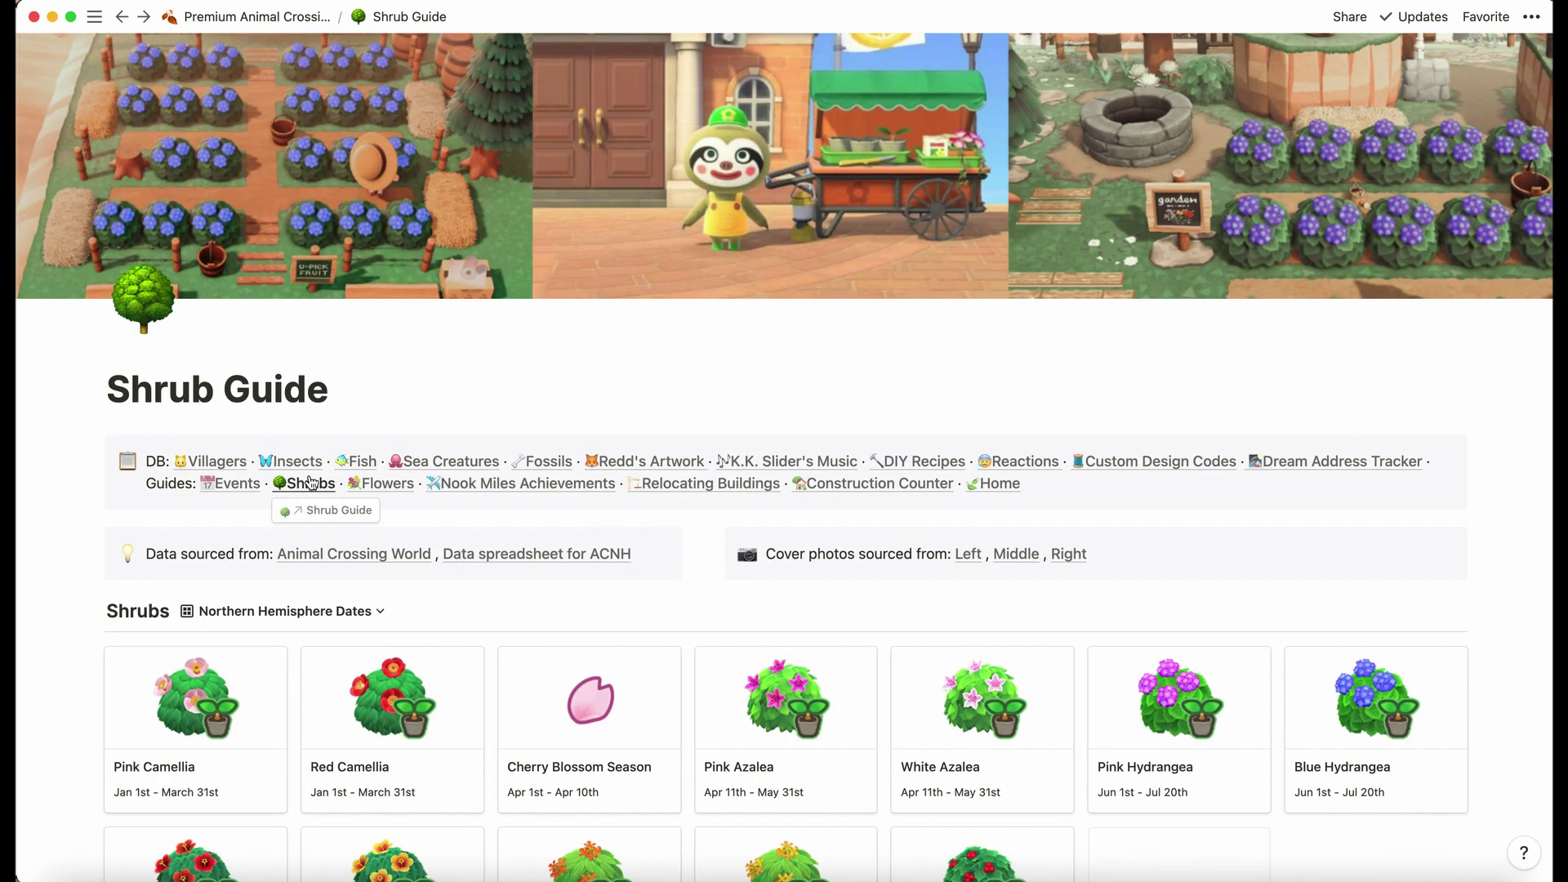
pyautogui.scroll(-4, 309, 483)
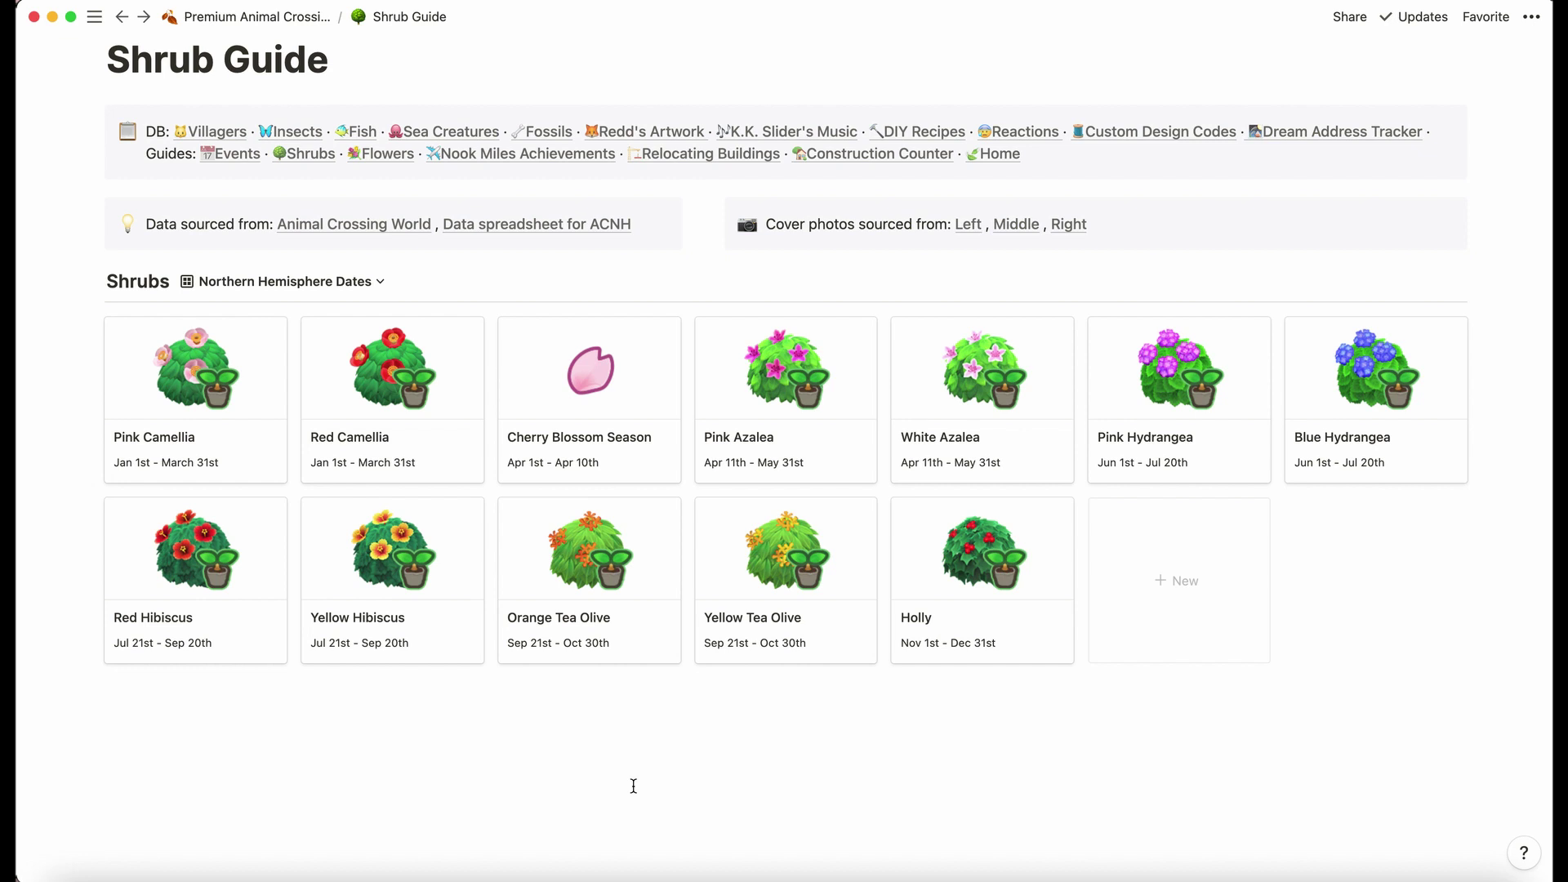
pyautogui.click(302, 281)
pyautogui.click(294, 373)
pyautogui.scroll(-3, 299, 392)
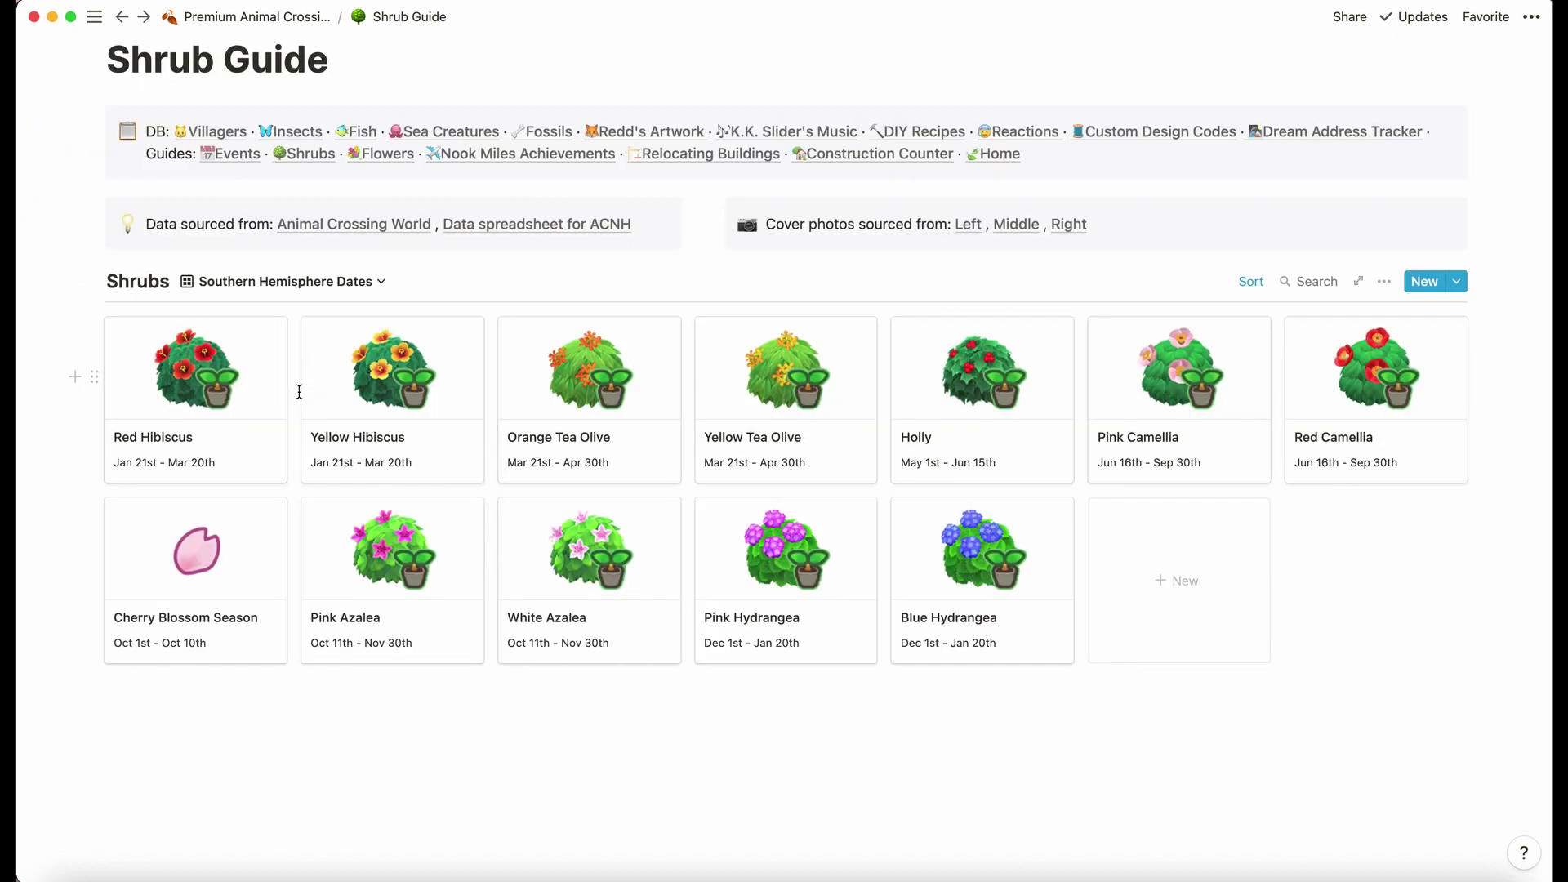
# Try the Shrubs table view, then return to Northern Hemisphere Dates
pyautogui.click(317, 288)
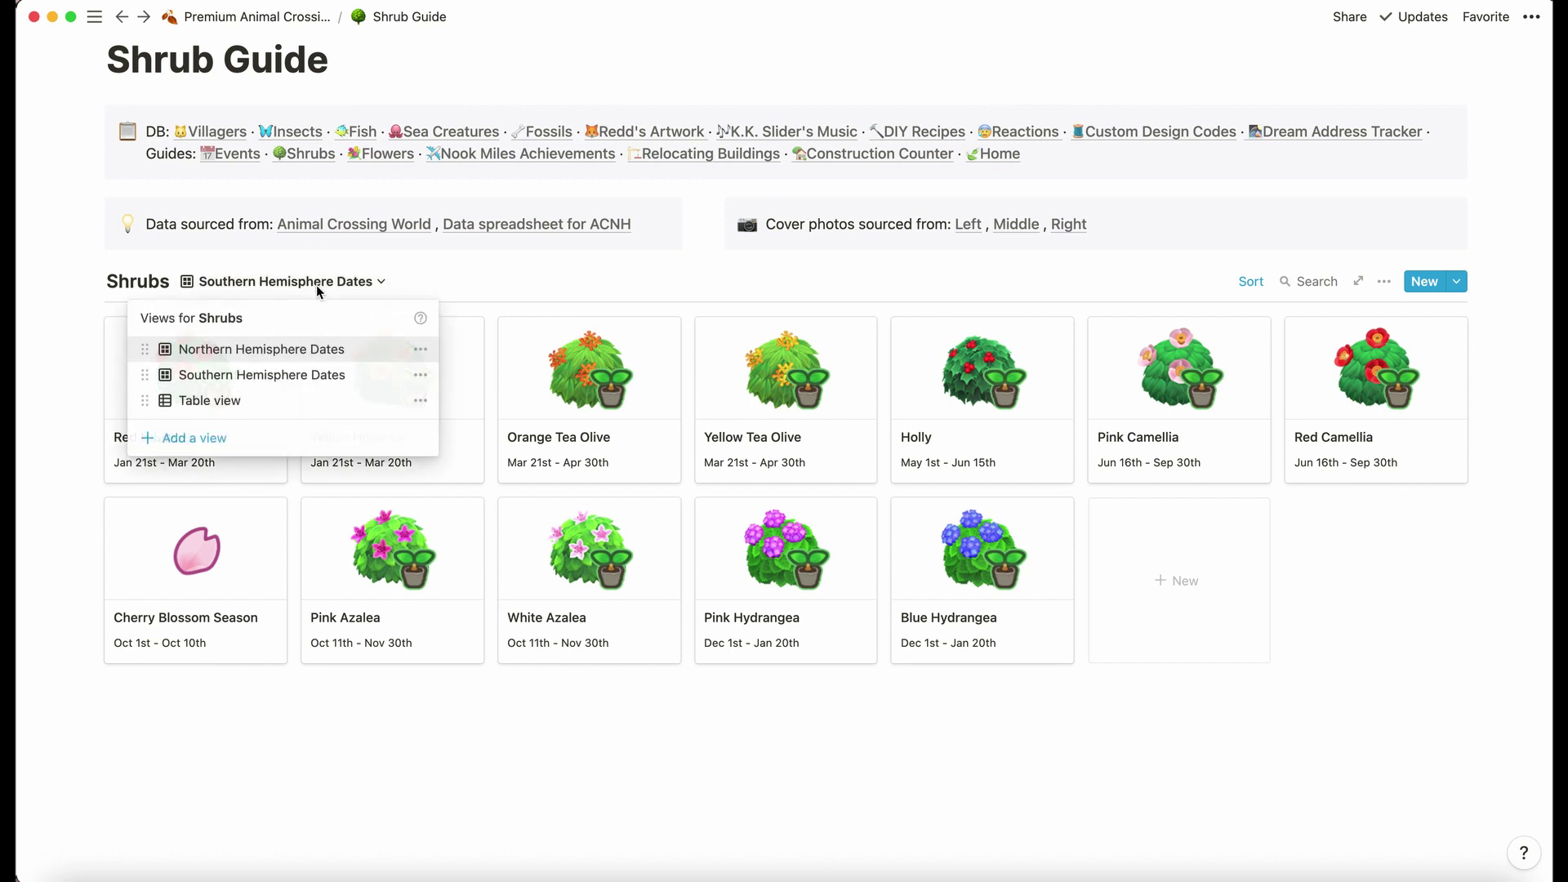
pyautogui.click(302, 399)
pyautogui.scroll(-3, 307, 382)
pyautogui.click(273, 285)
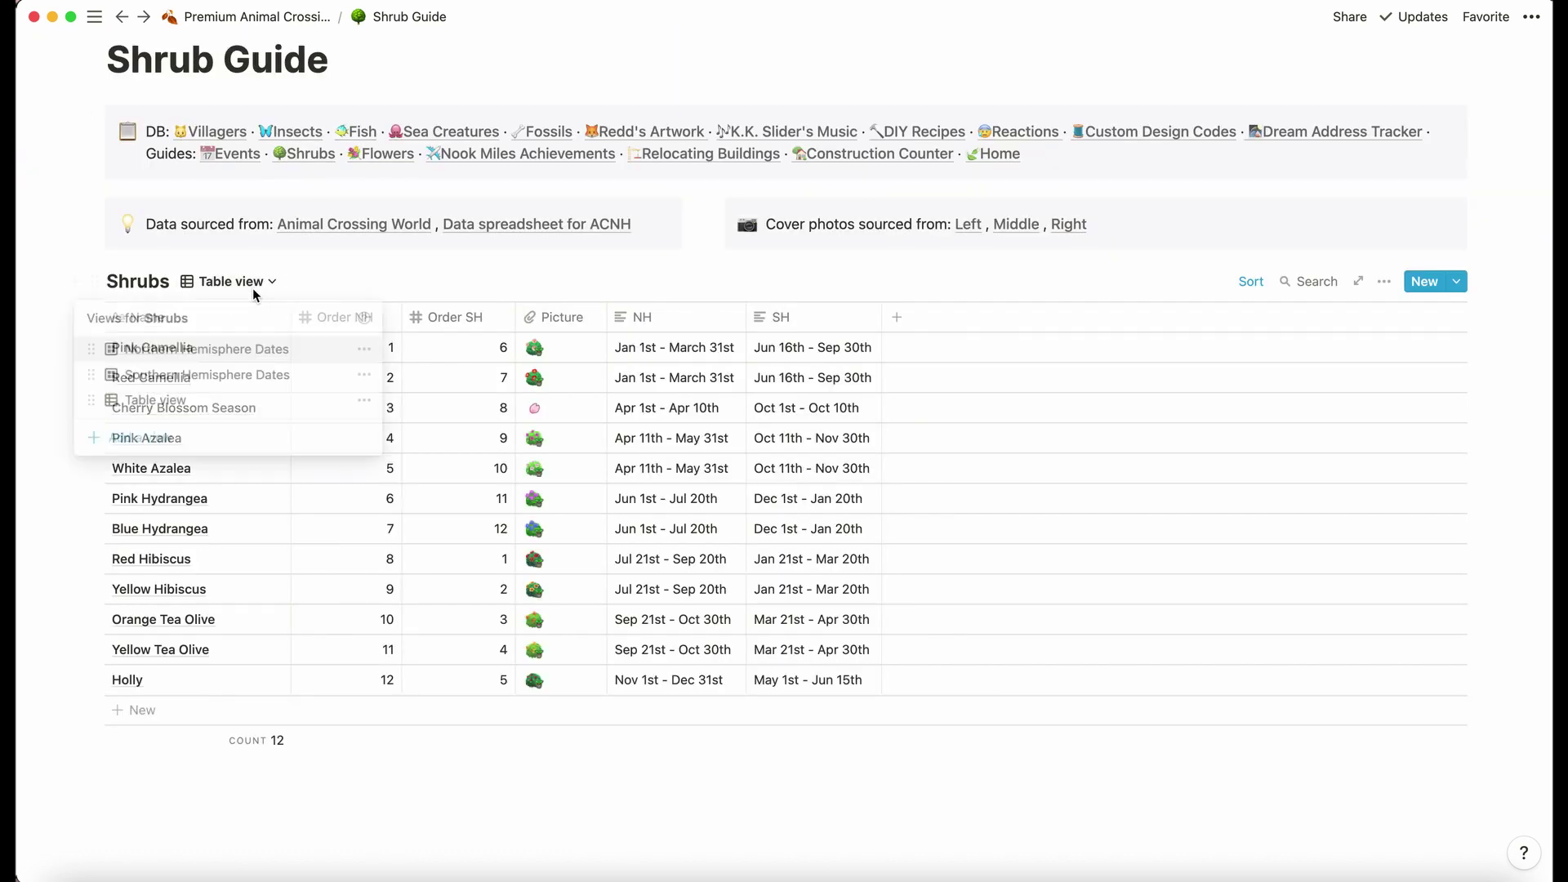
pyautogui.click(259, 350)
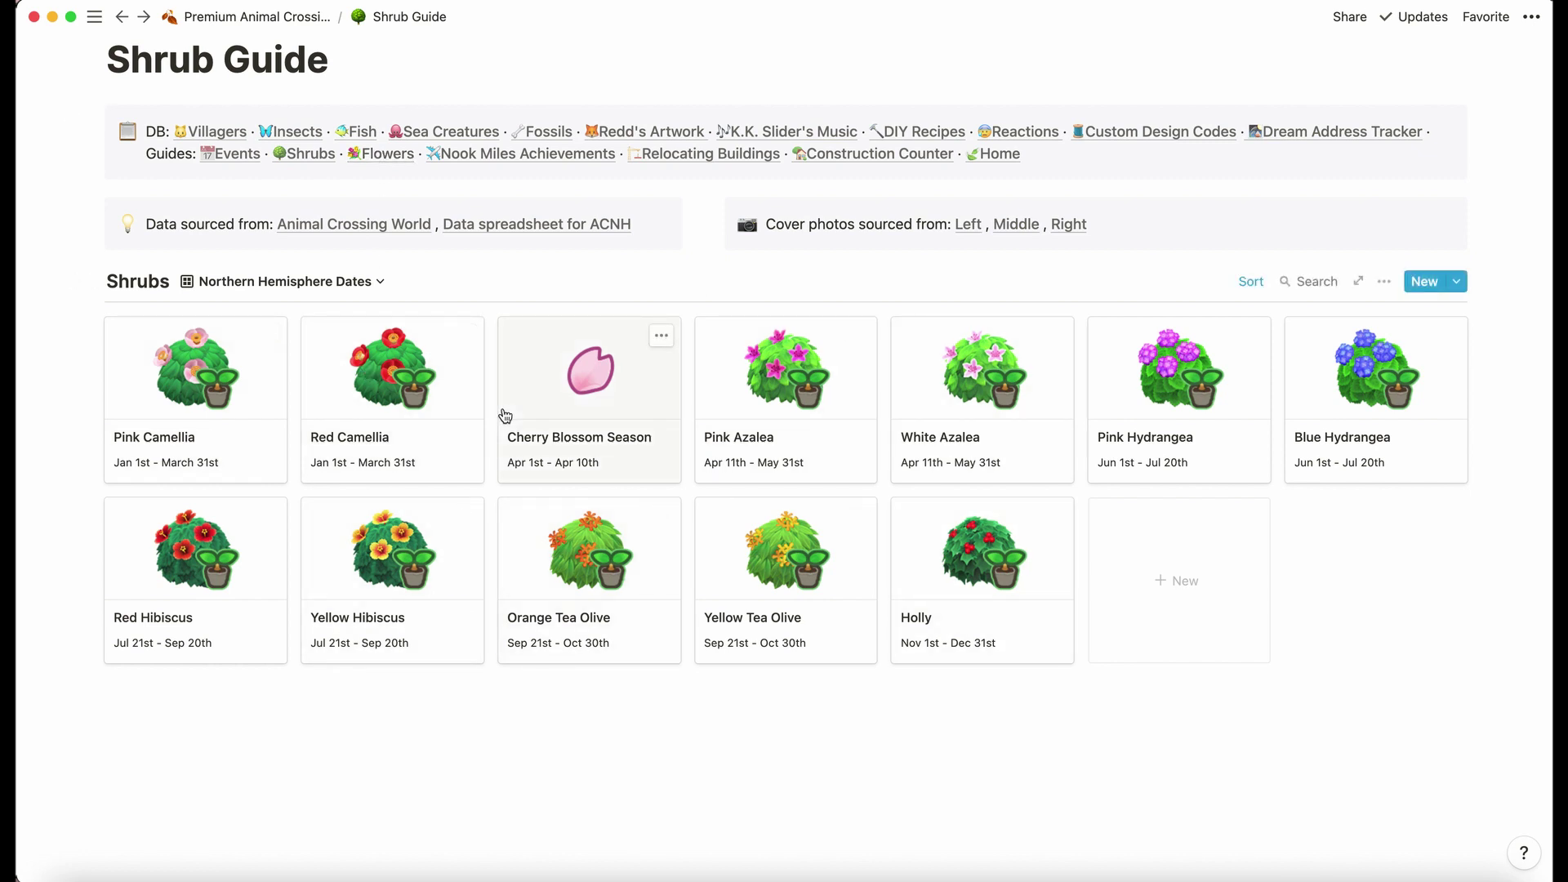
pyautogui.click(380, 153)
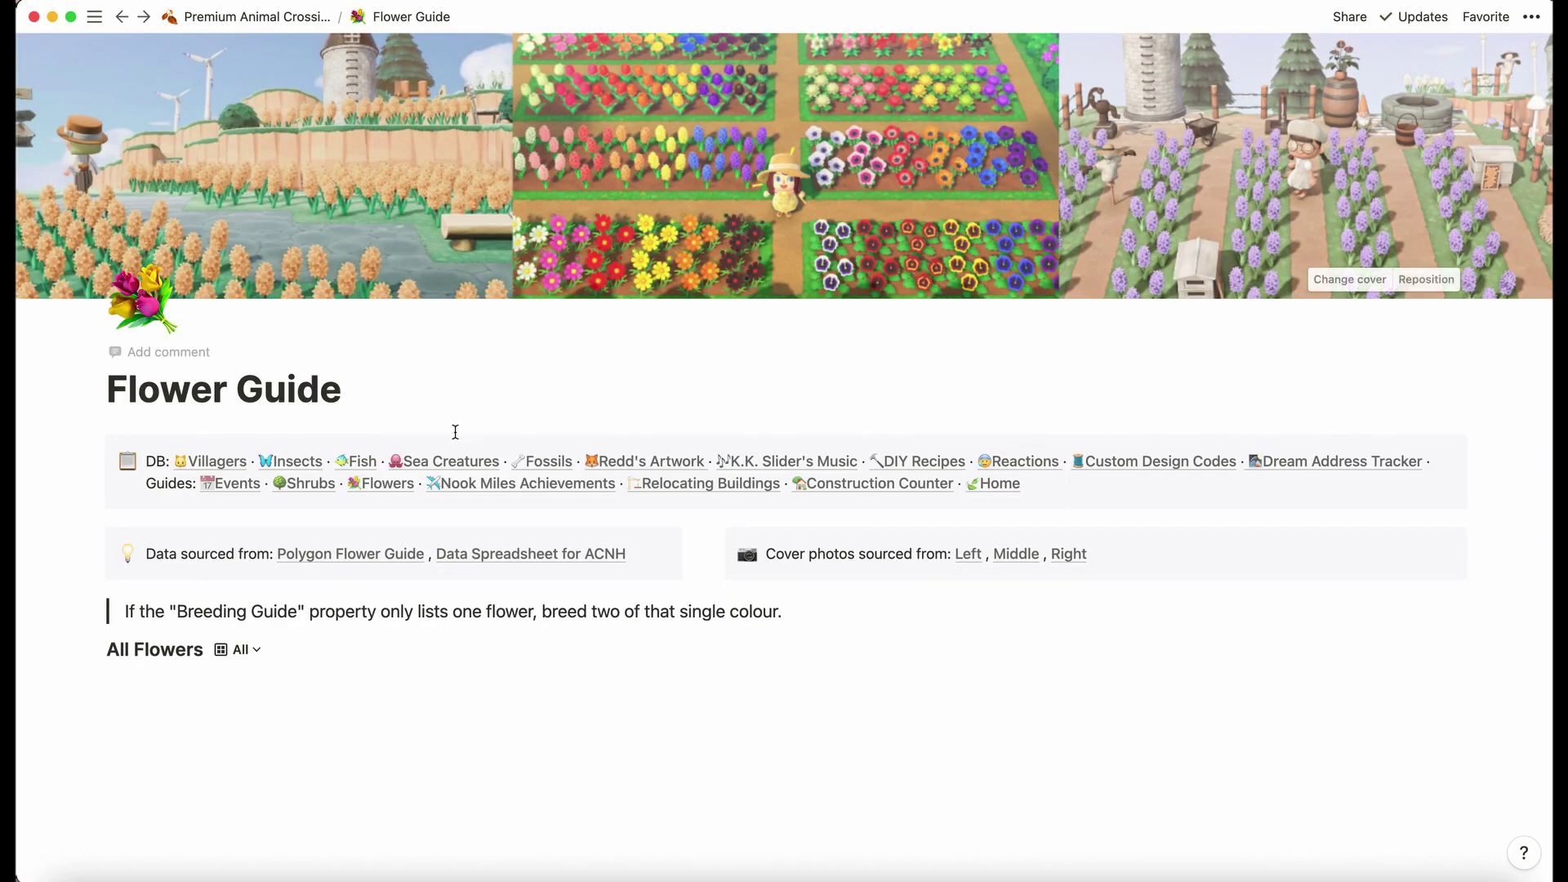
pyautogui.scroll(-1, 429, 495)
pyautogui.scroll(-5, 428, 495)
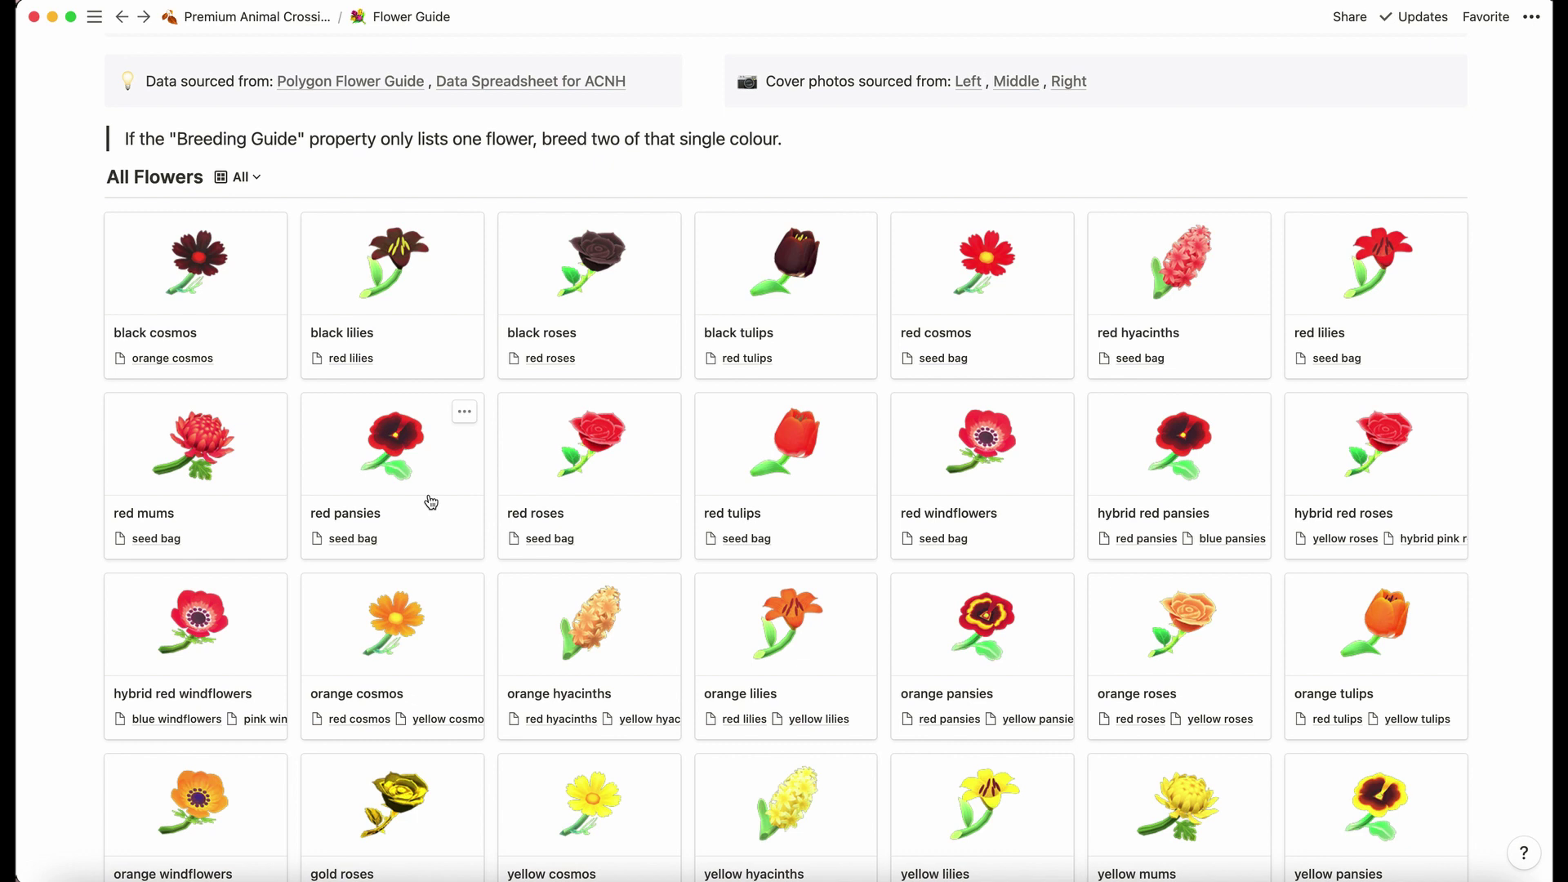
pyautogui.scroll(1, 320, 315)
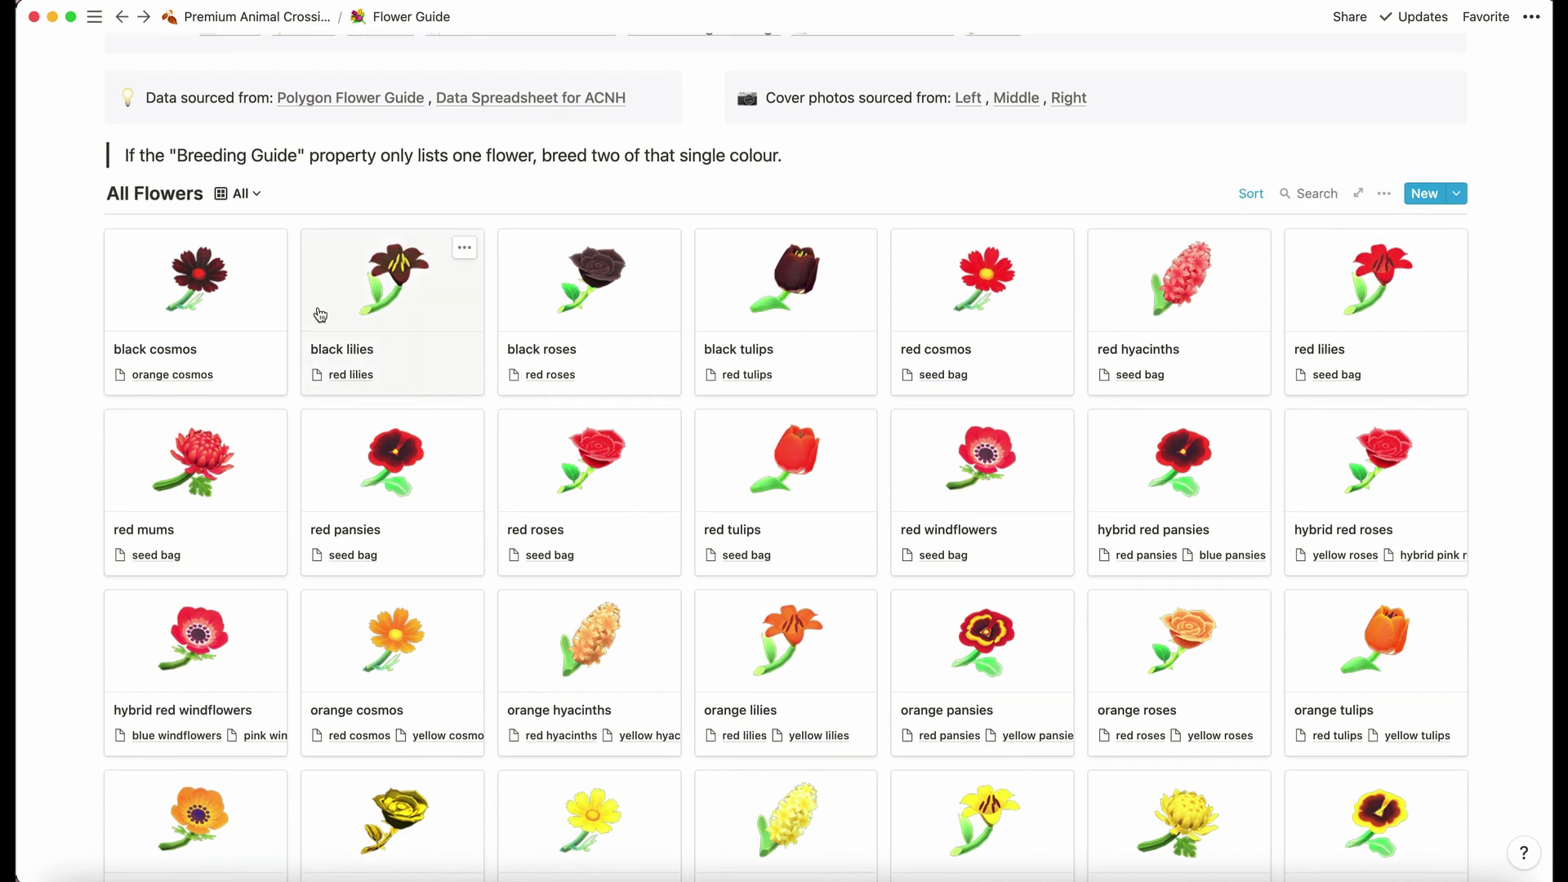
pyautogui.scroll(5, 320, 316)
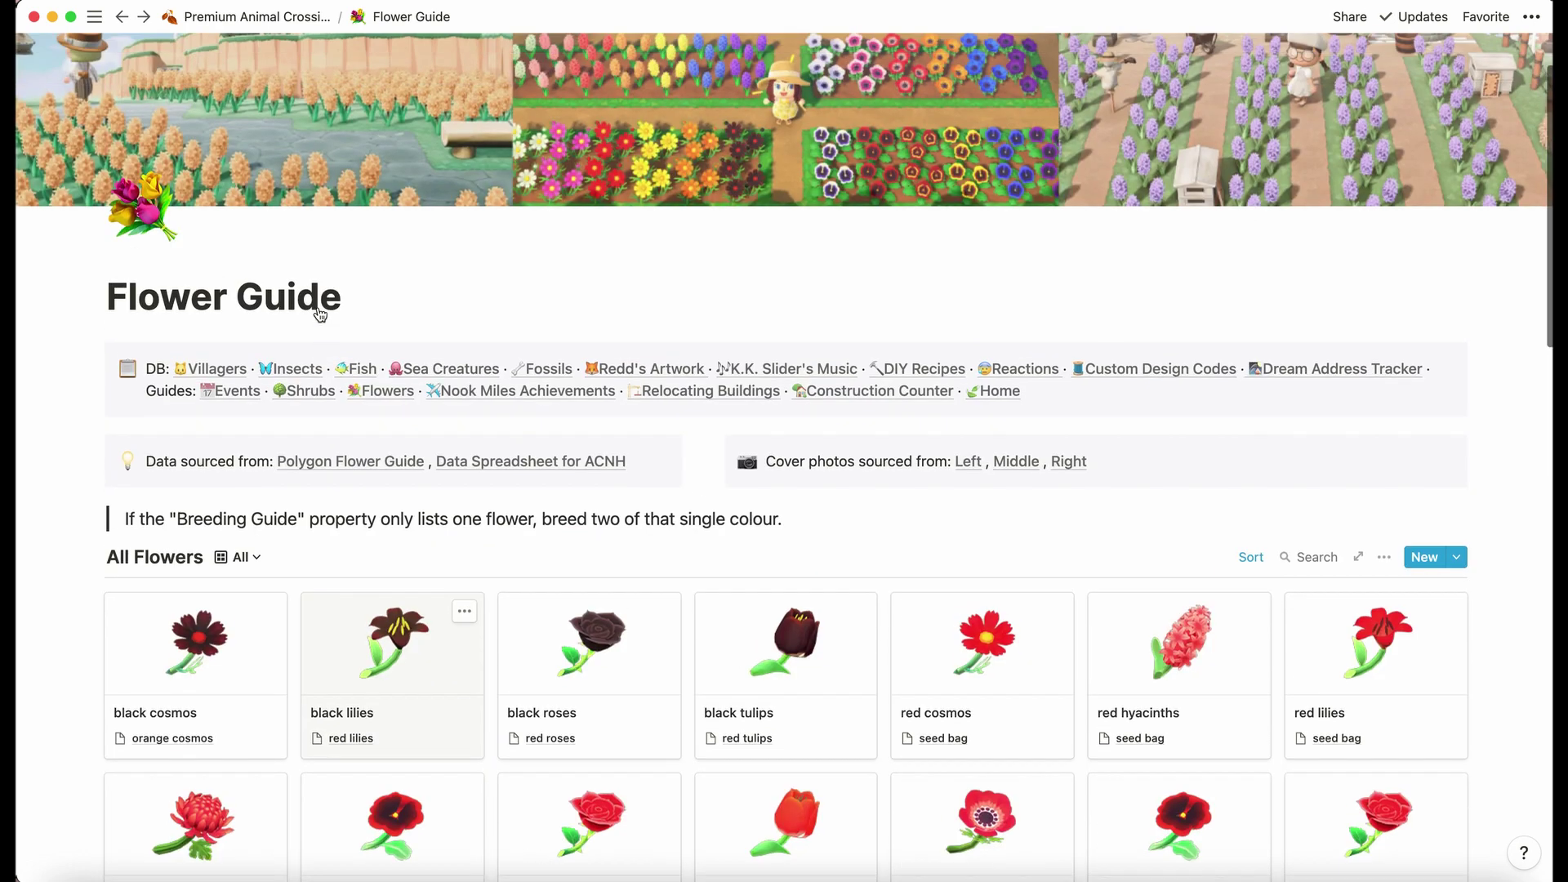
pyautogui.scroll(-5, 318, 311)
pyautogui.scroll(-14, 318, 307)
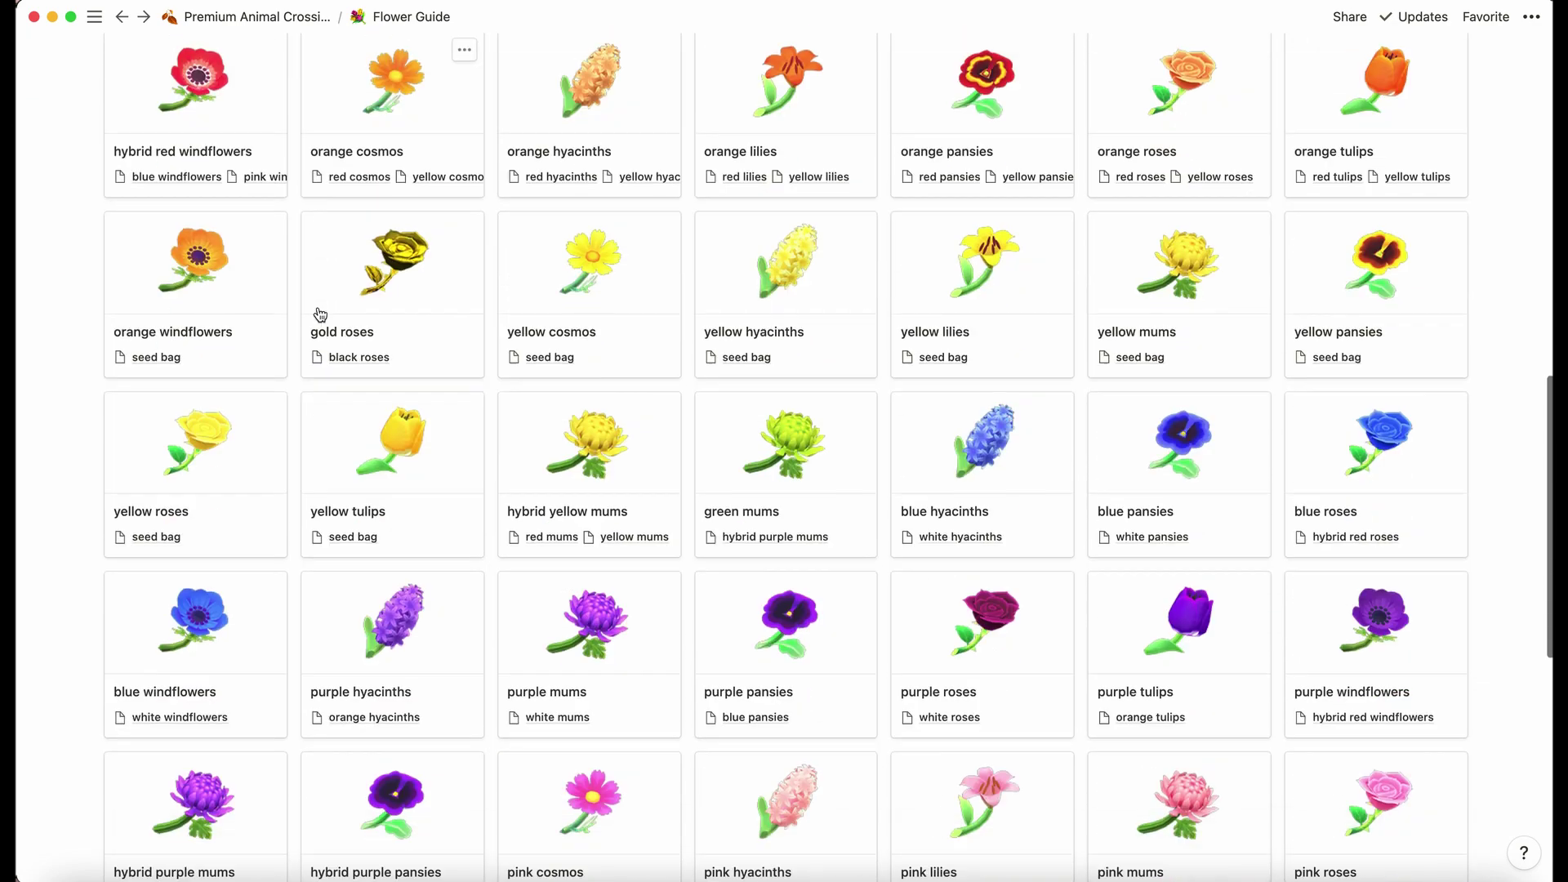
pyautogui.scroll(17, 321, 315)
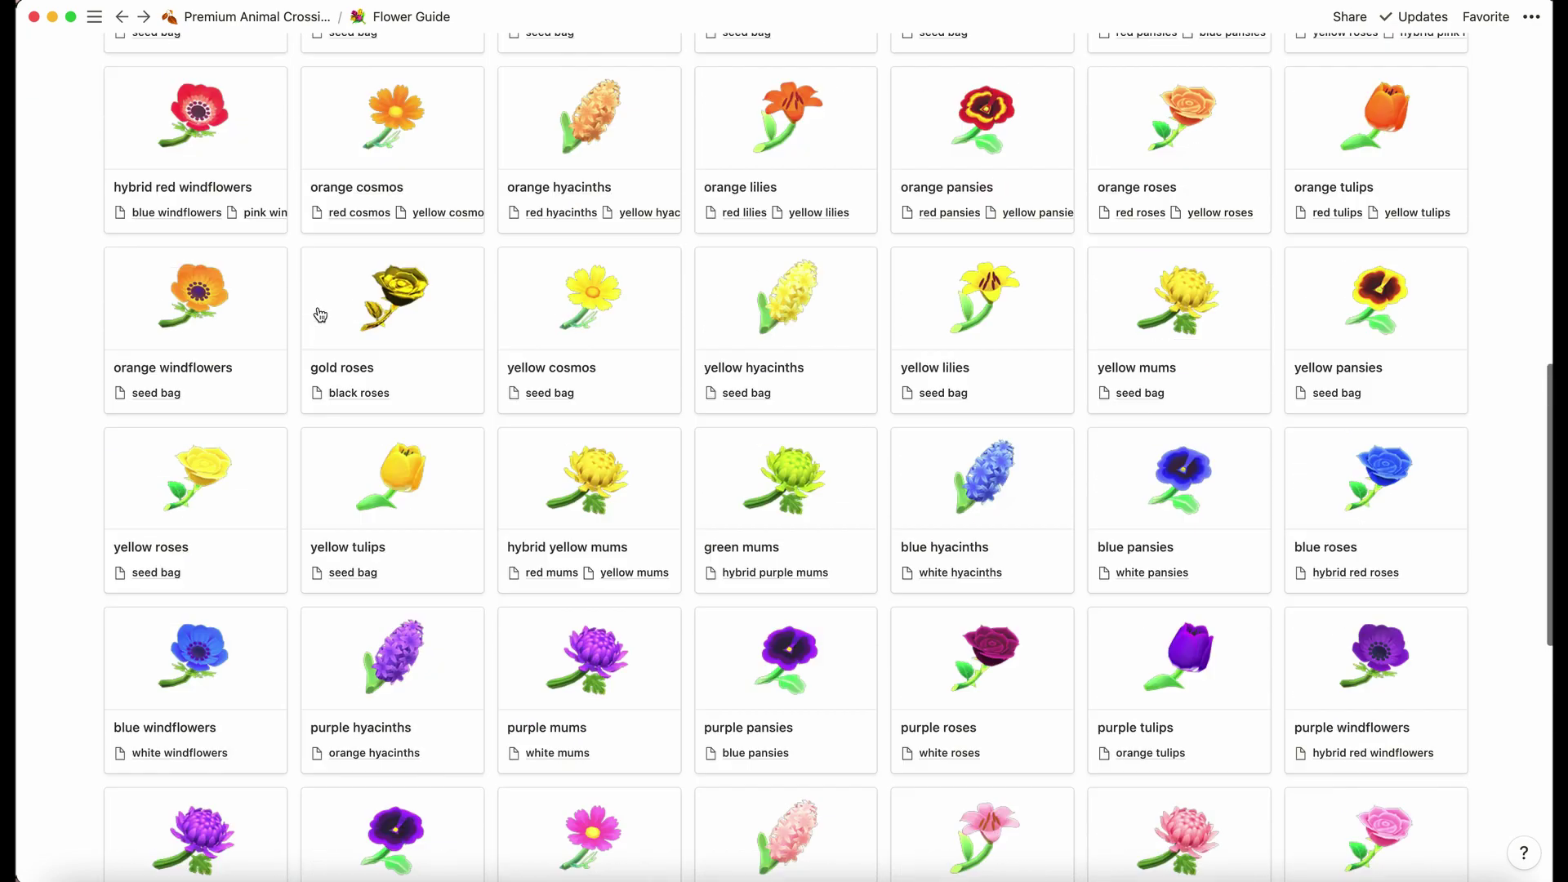
pyautogui.click(241, 447)
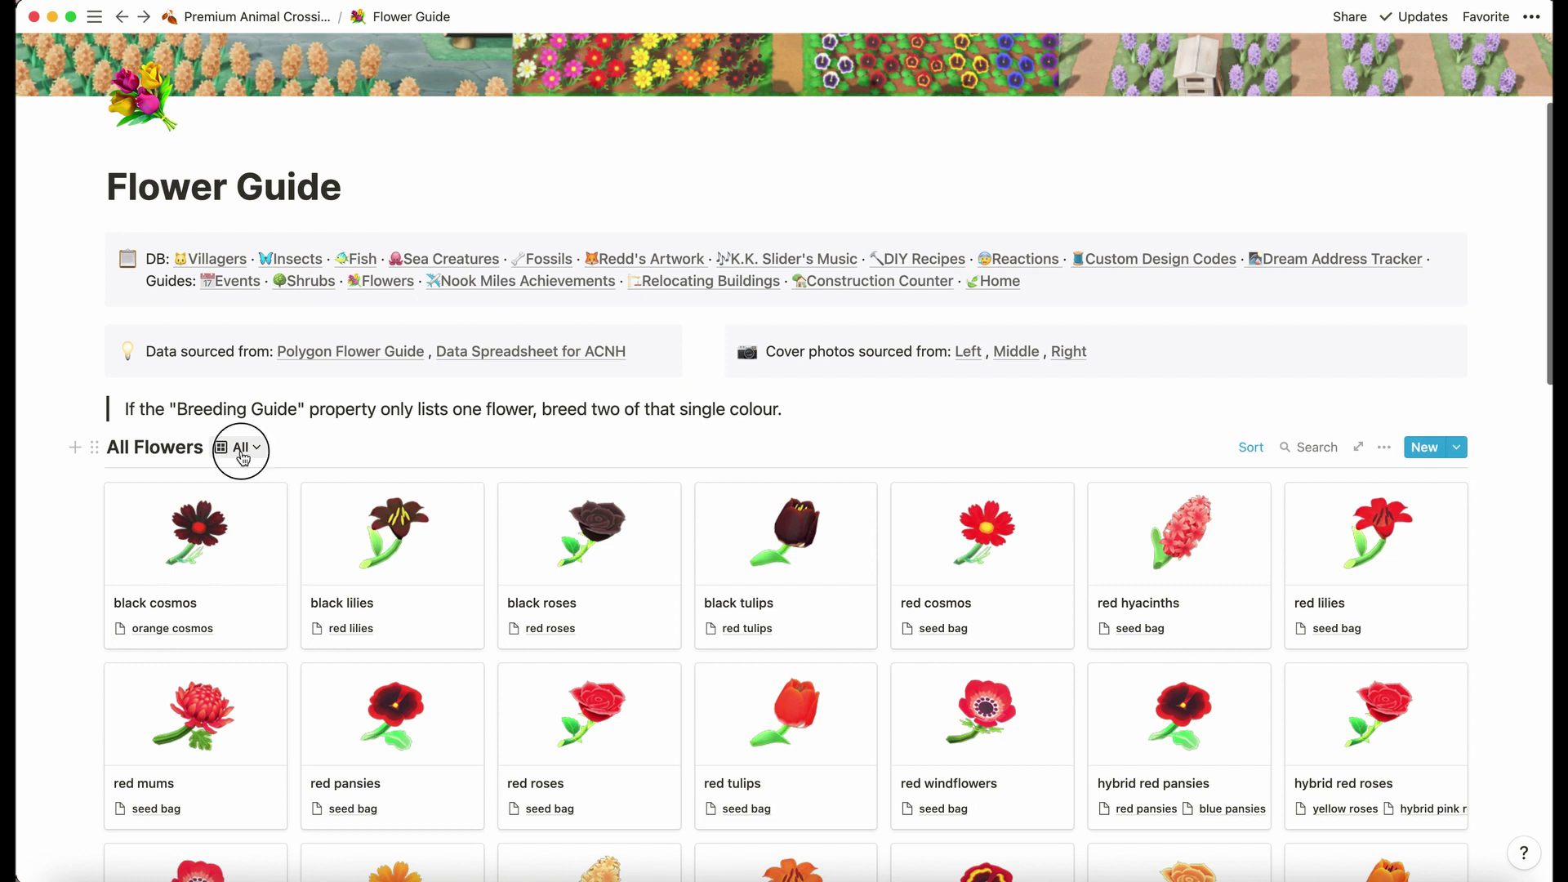
pyautogui.click(152, 747)
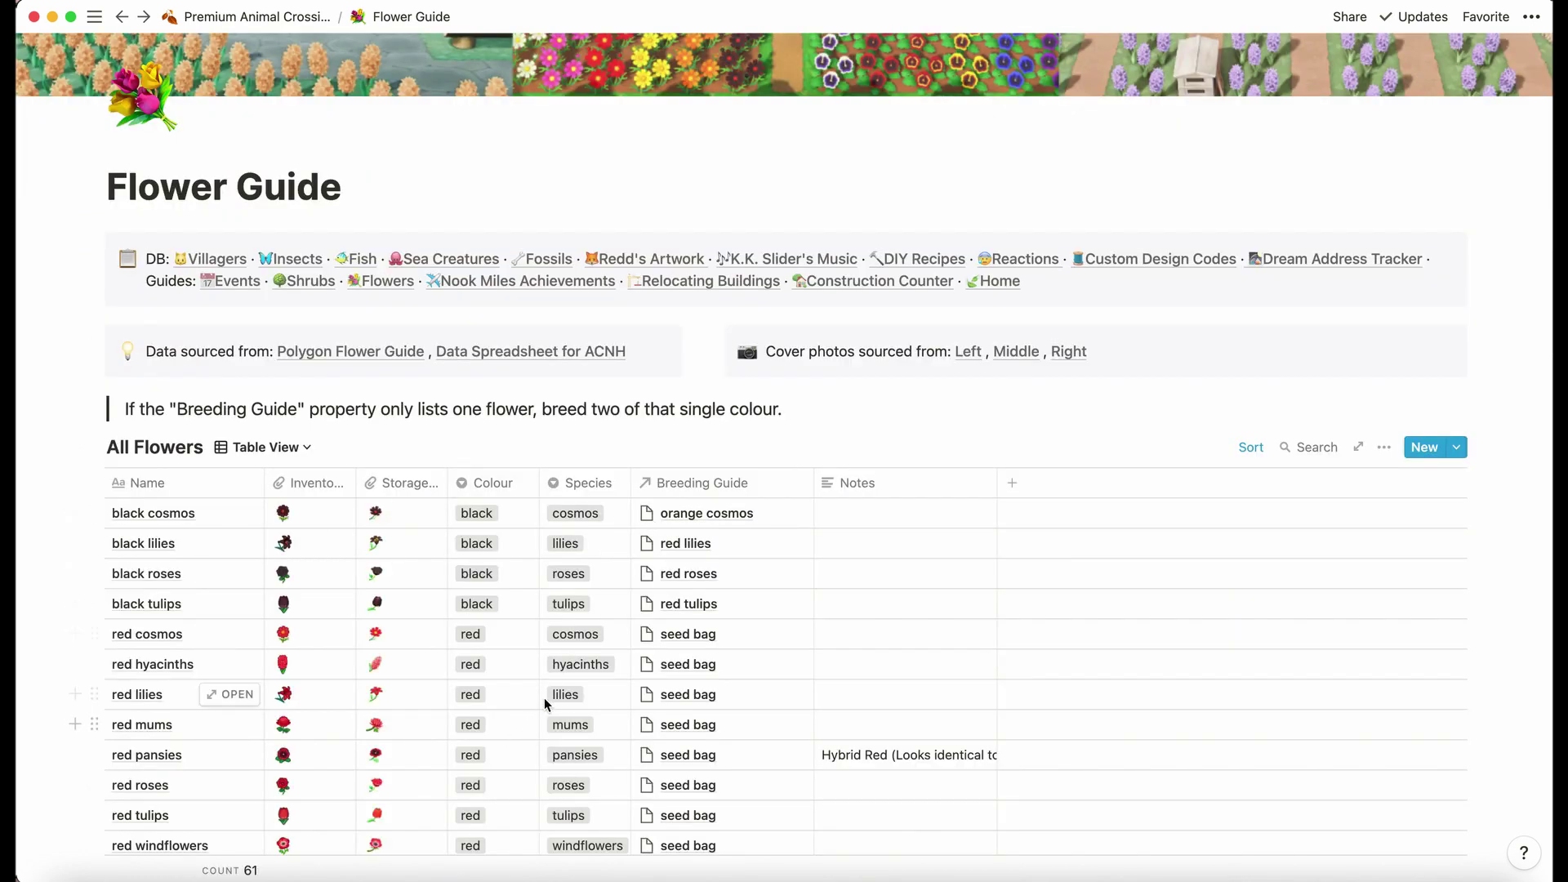
pyautogui.scroll(-4, 544, 697)
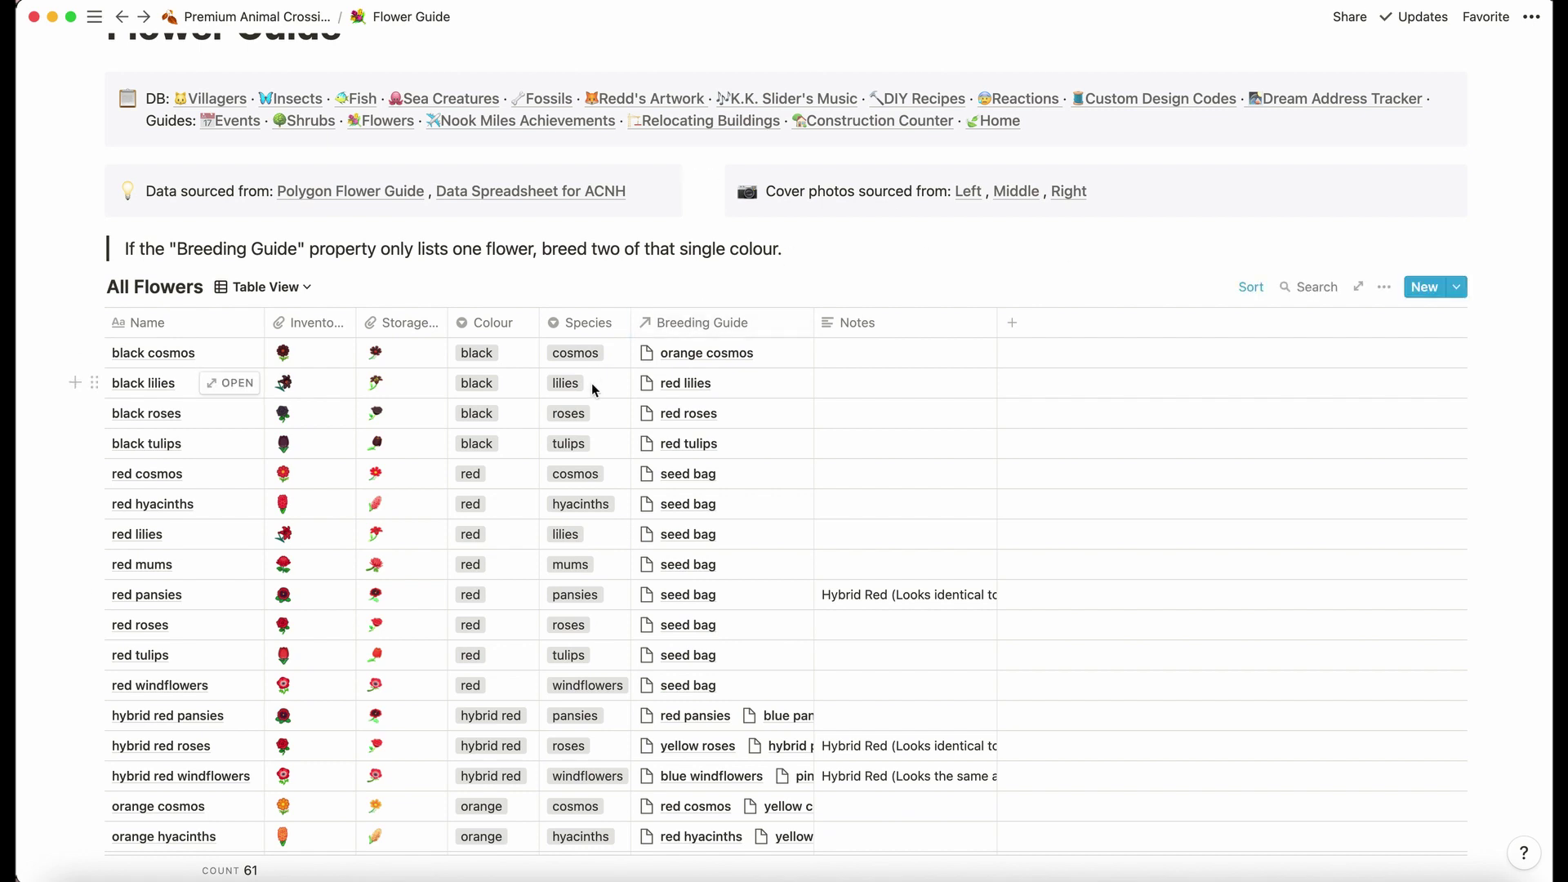
pyautogui.scroll(-13, 467, 423)
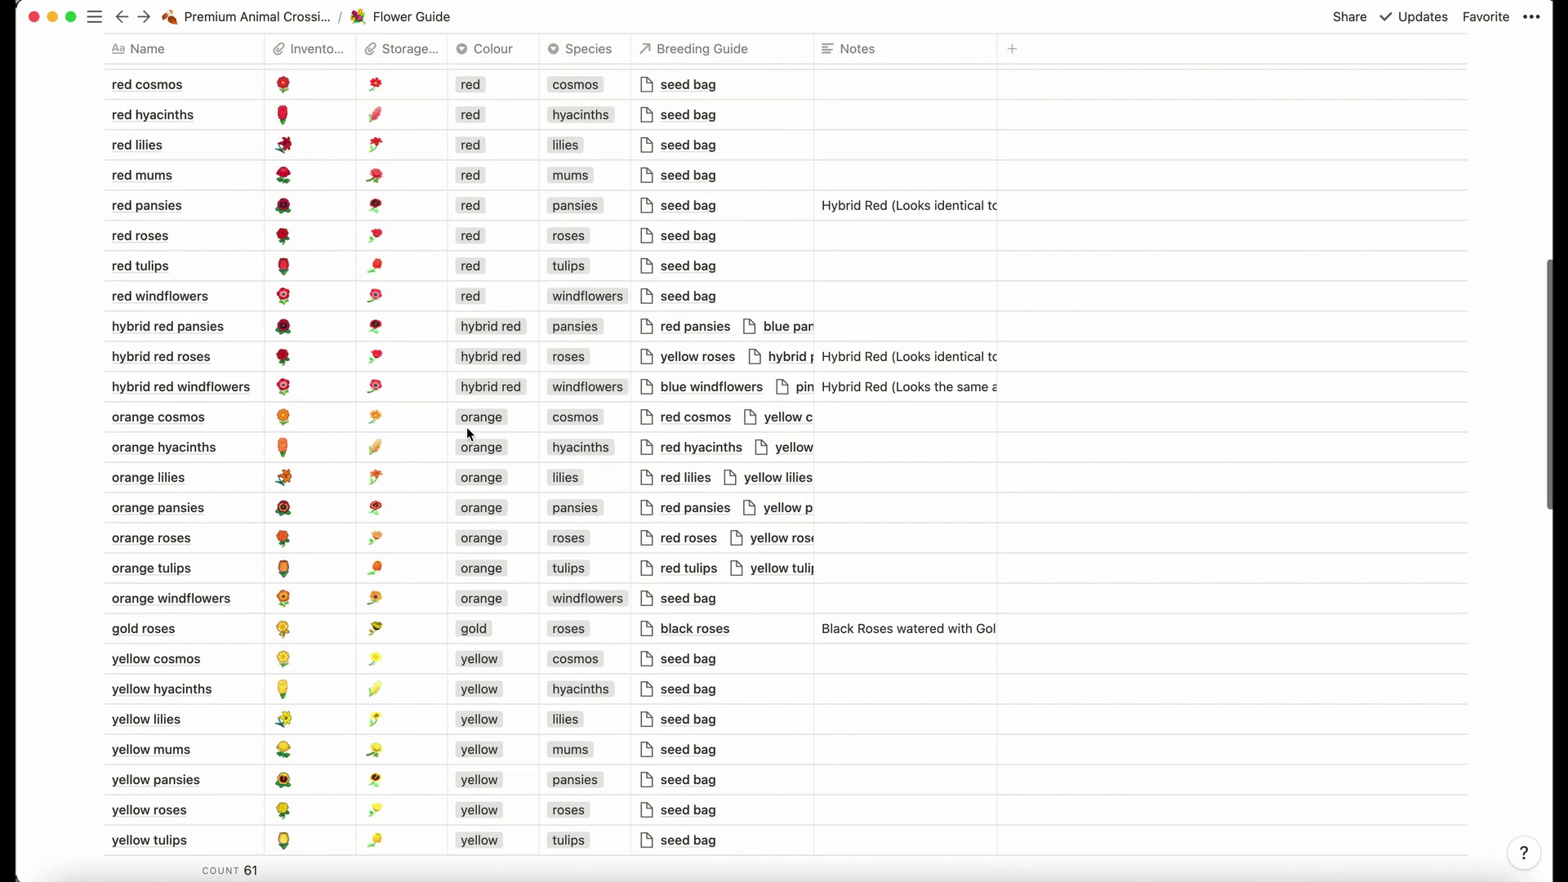
pyautogui.scroll(15, 468, 431)
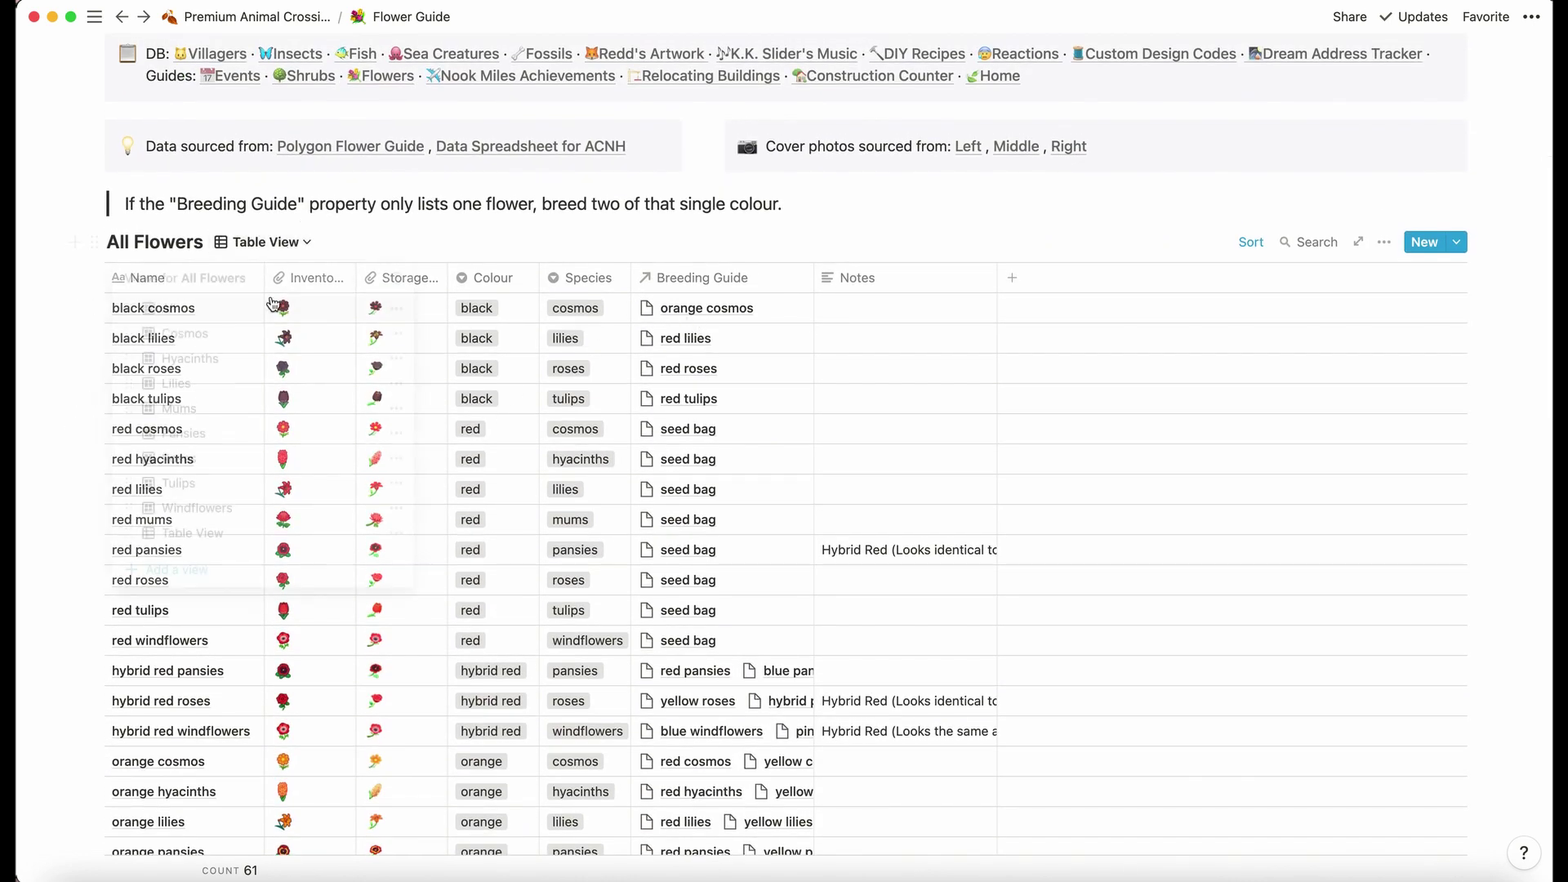
pyautogui.click(263, 241)
# Return All Flowers to the All gallery and inspect the black roses Breeding Guide relation
pyautogui.click(269, 311)
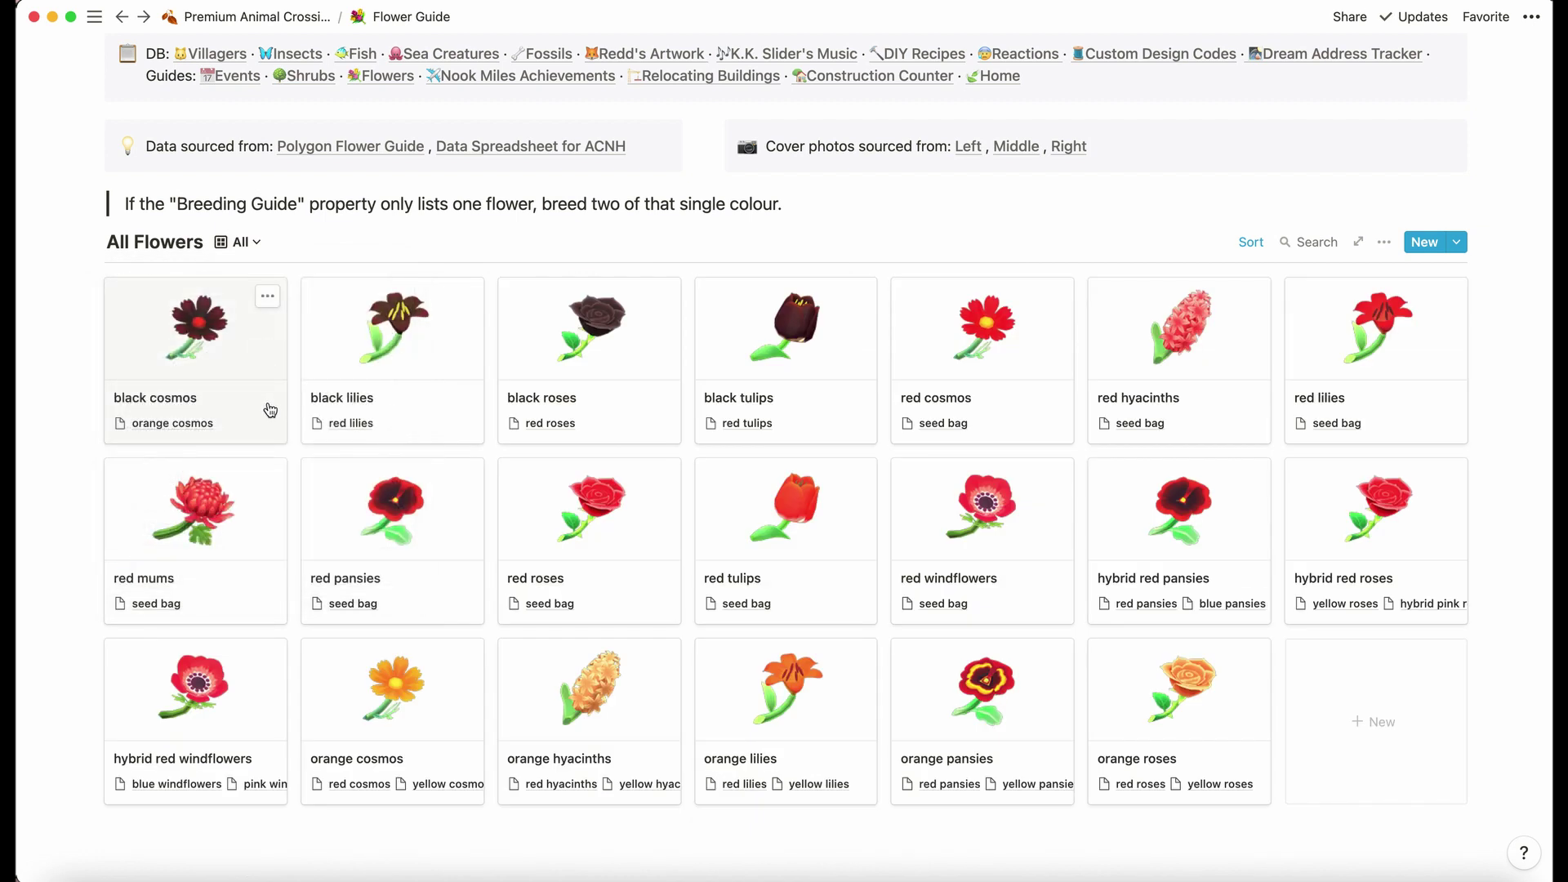
pyautogui.click(631, 433)
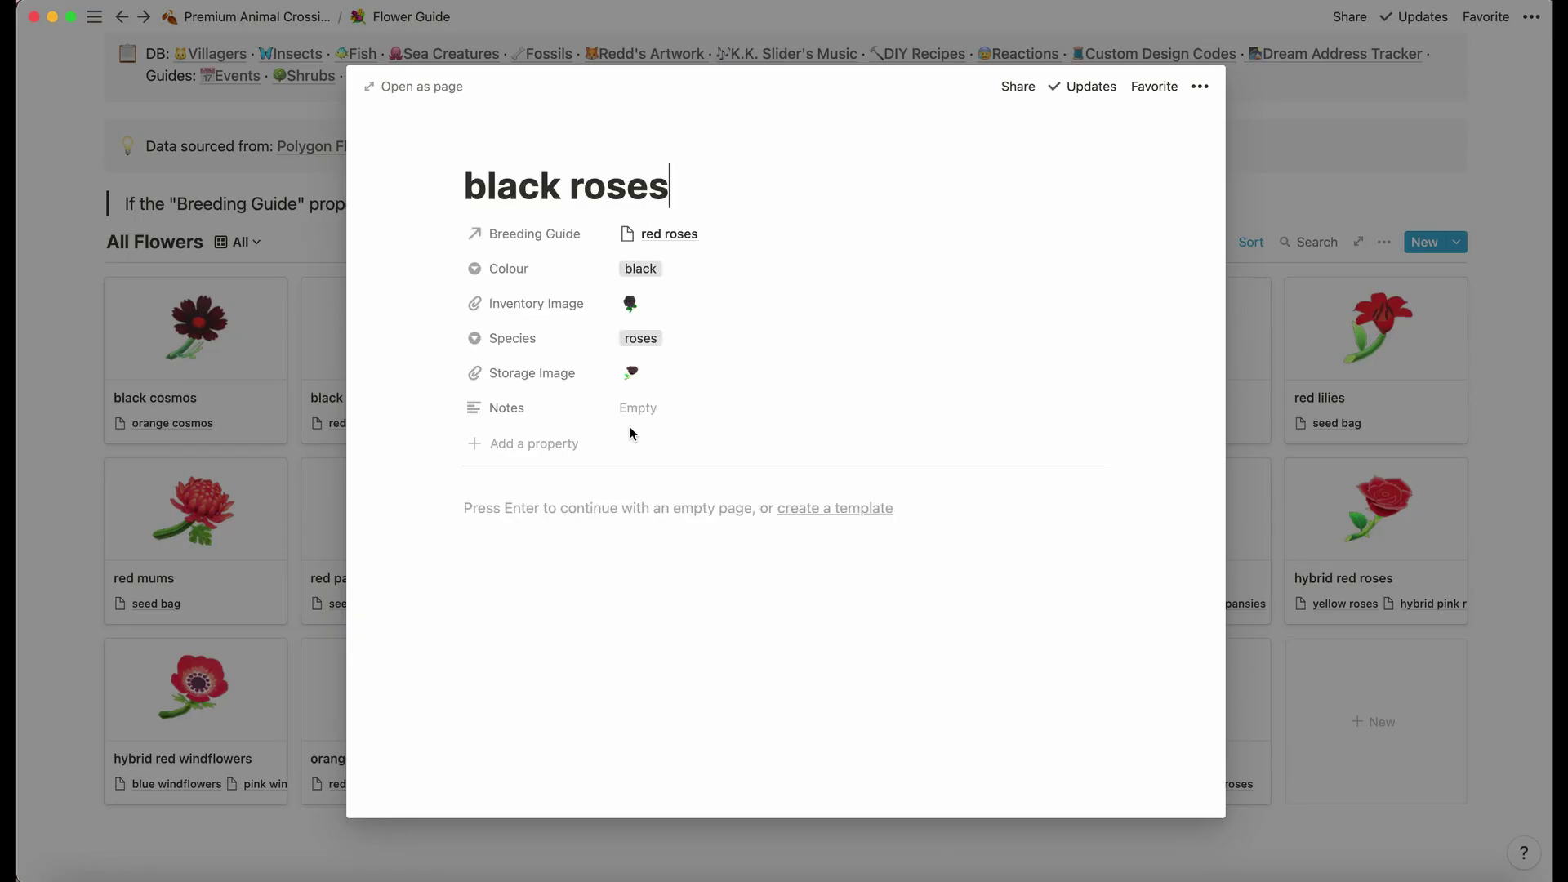
pyautogui.click(679, 237)
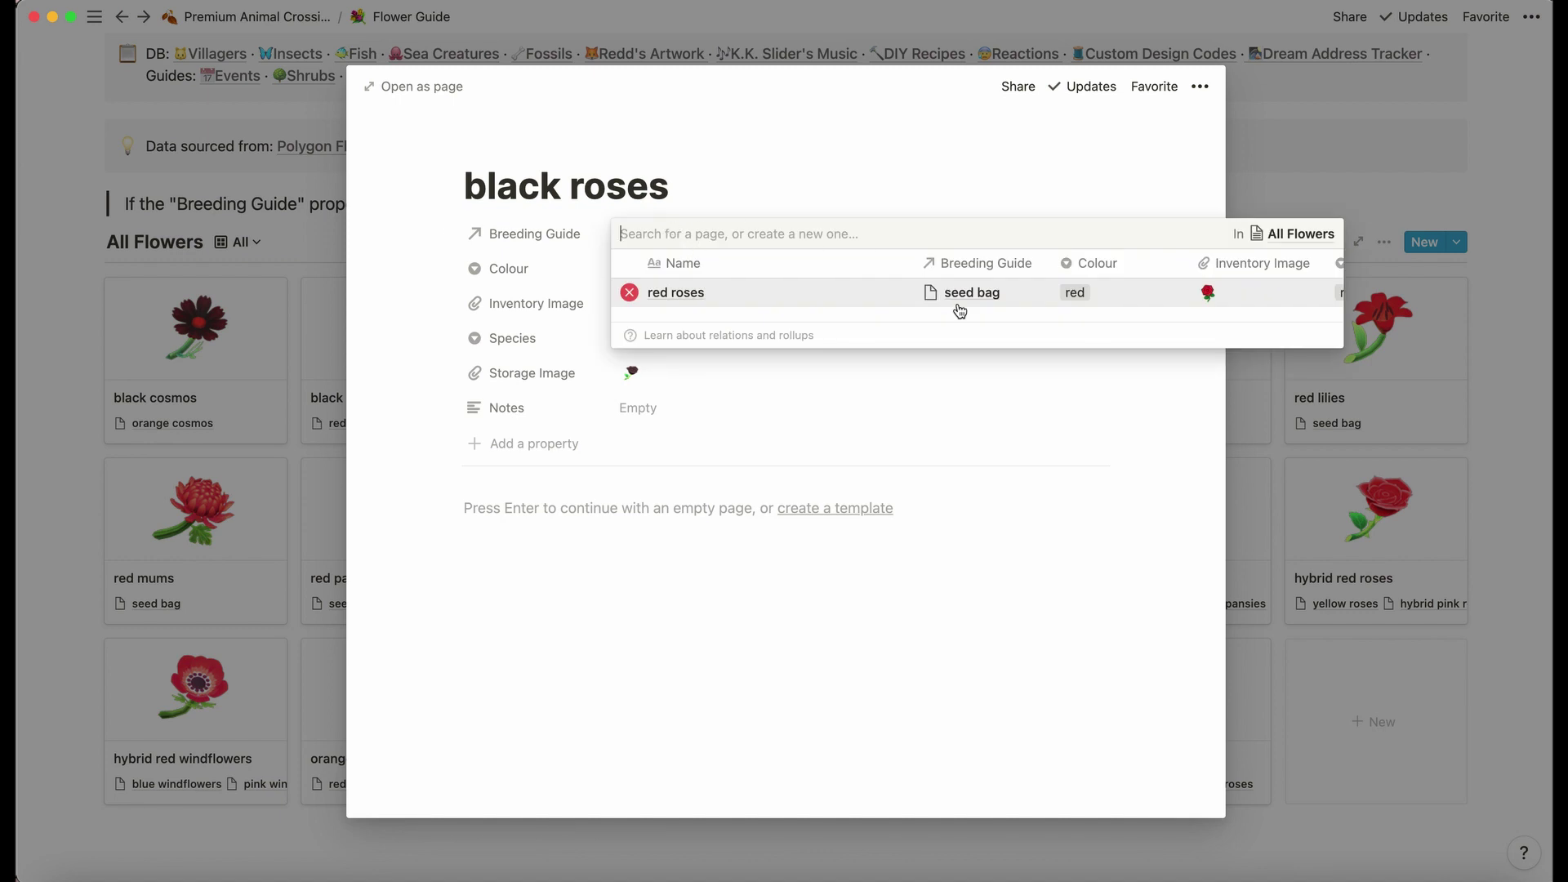
pyautogui.click(295, 283)
pyautogui.click(286, 342)
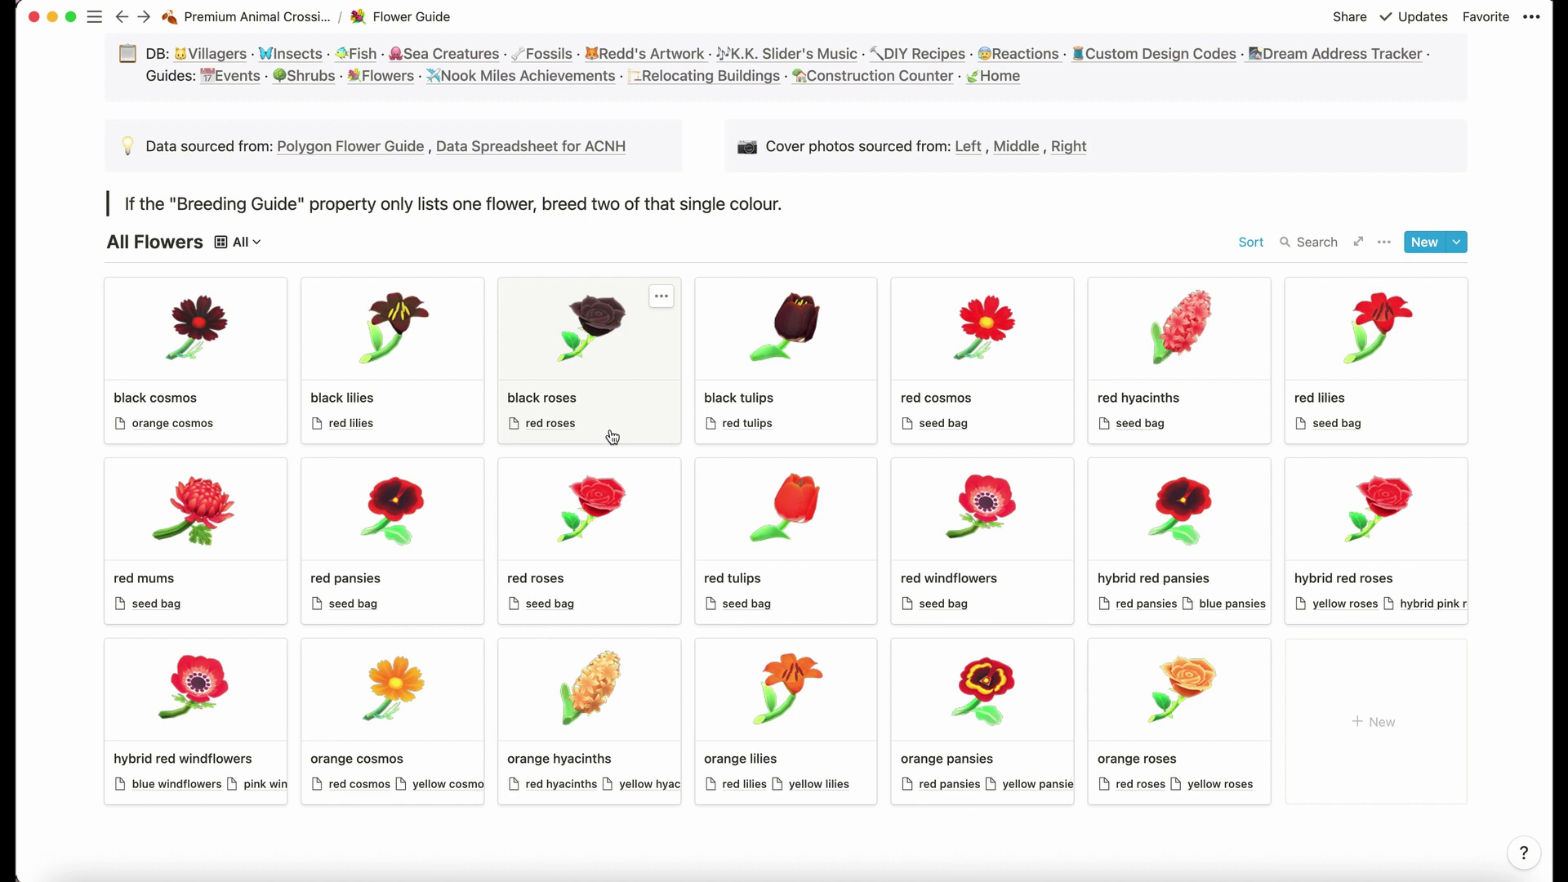
pyautogui.scroll(-10, 613, 437)
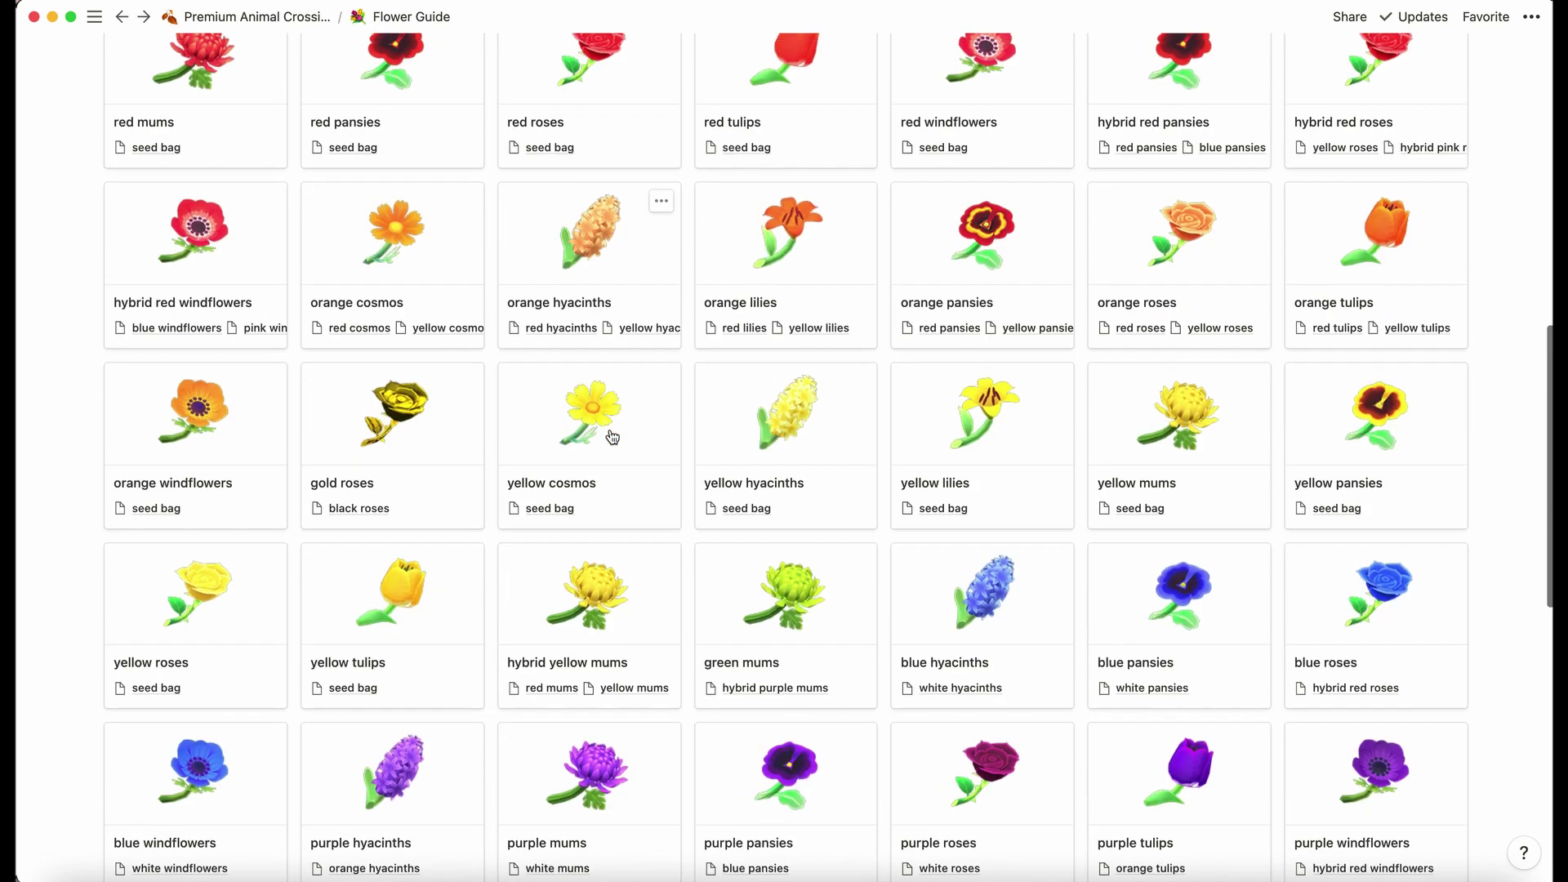
# Inspect the blue pansies and blue roses entries, following blue roses to hybrid red roses
pyautogui.click(1193, 678)
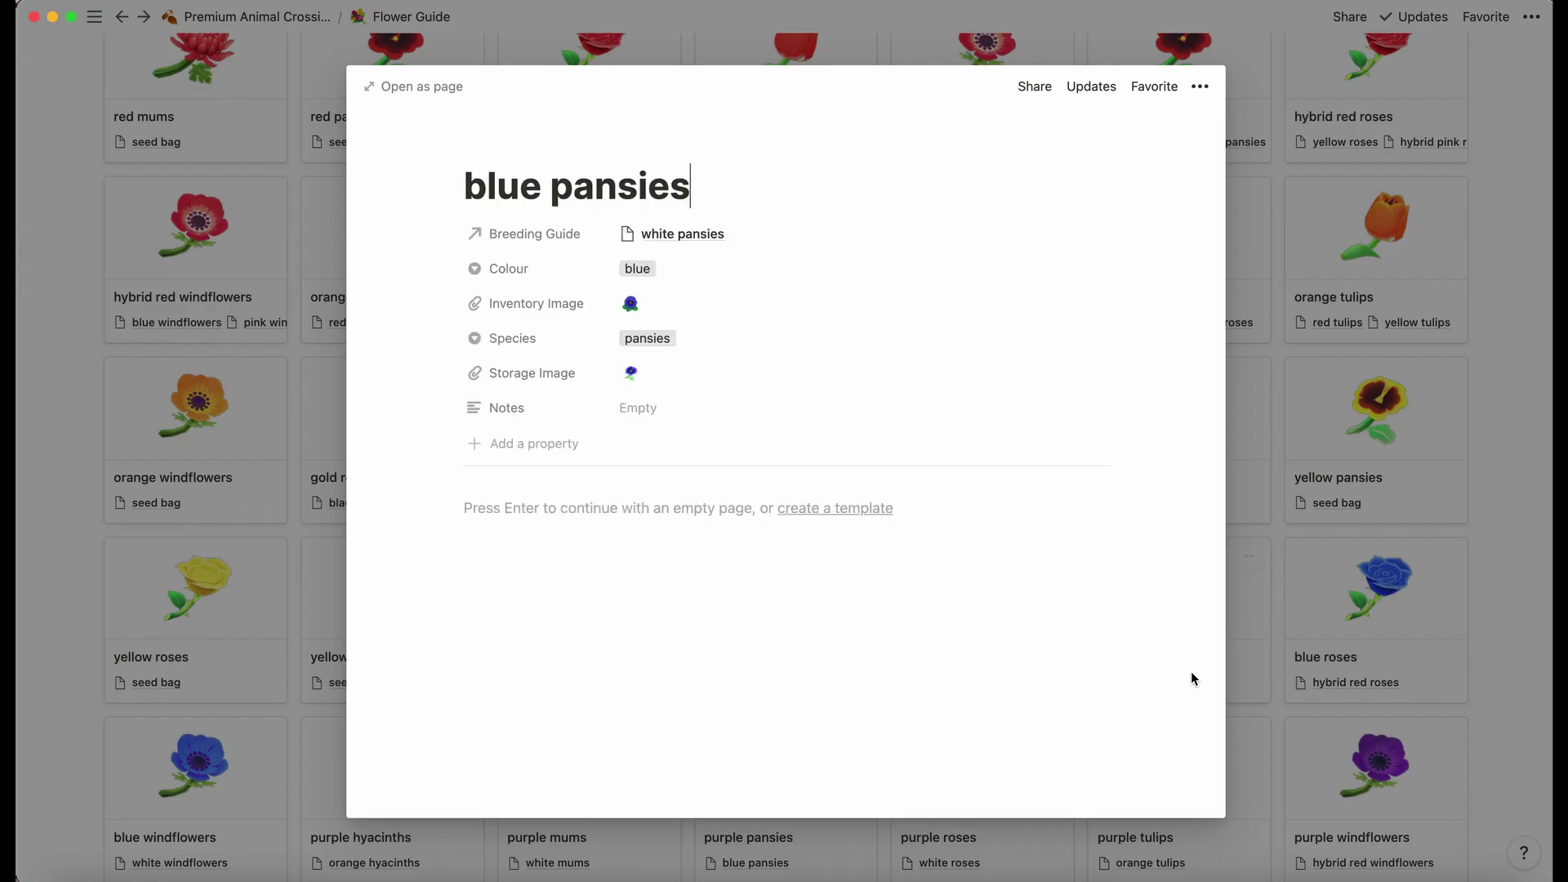
pyautogui.click(1432, 688)
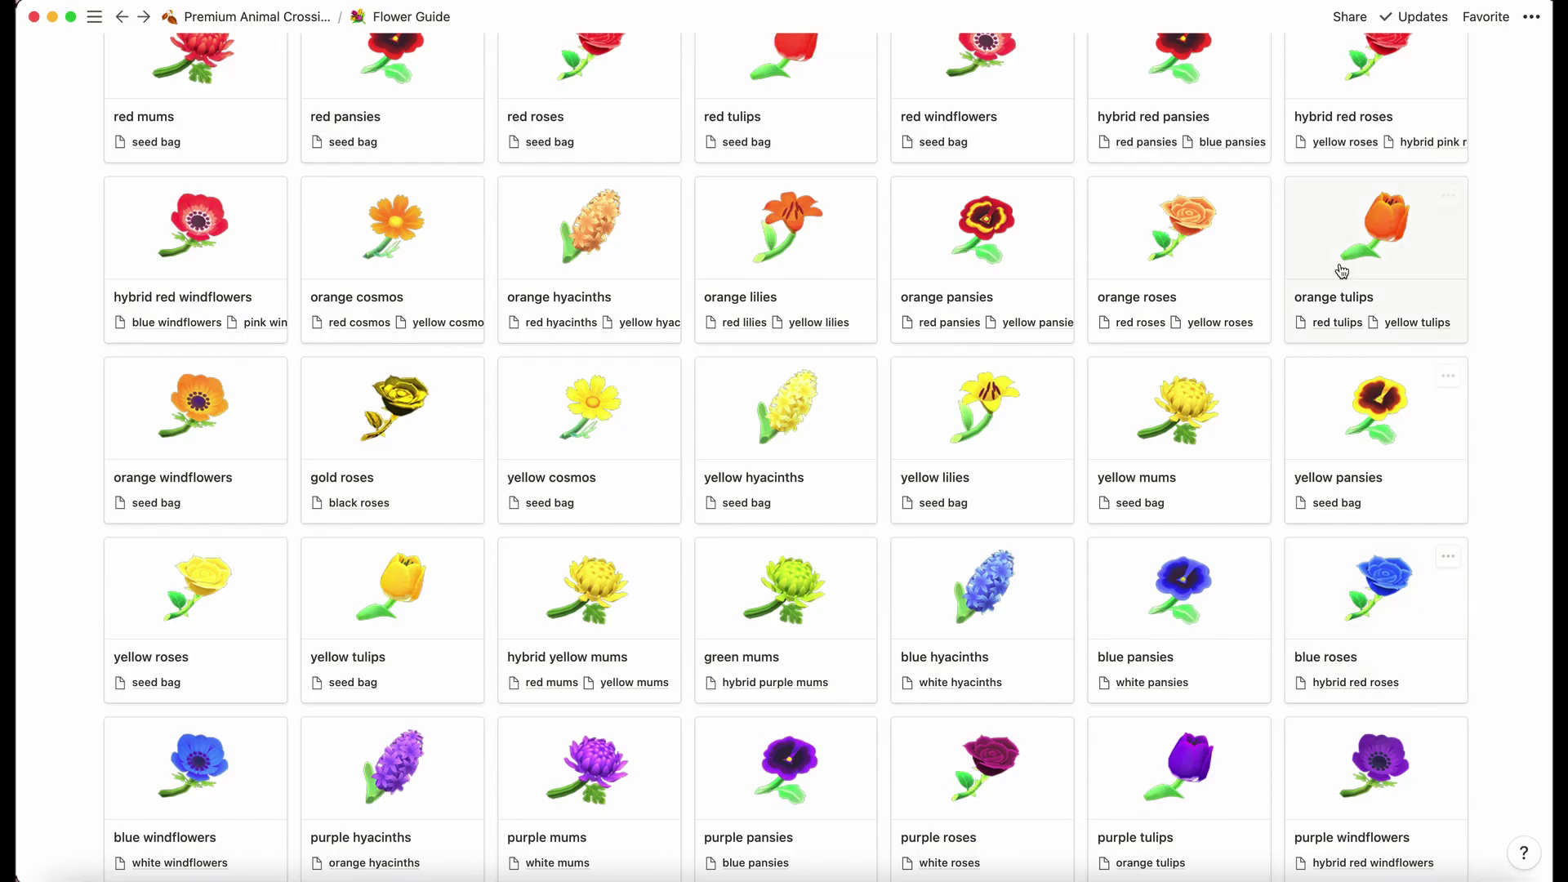
pyautogui.scroll(-3, 1169, 327)
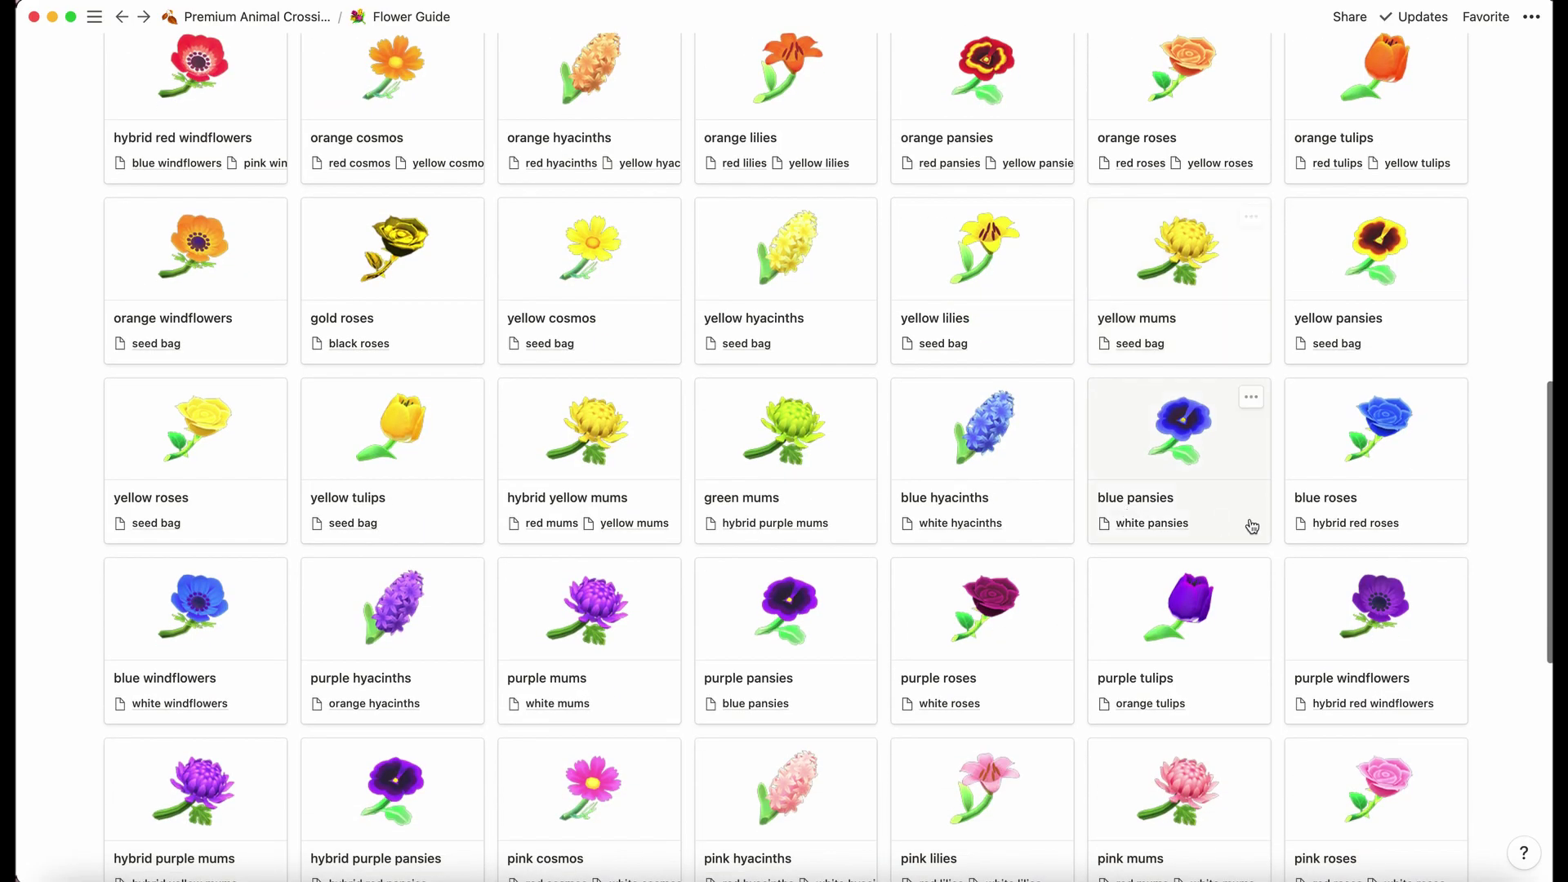
pyautogui.click(1394, 516)
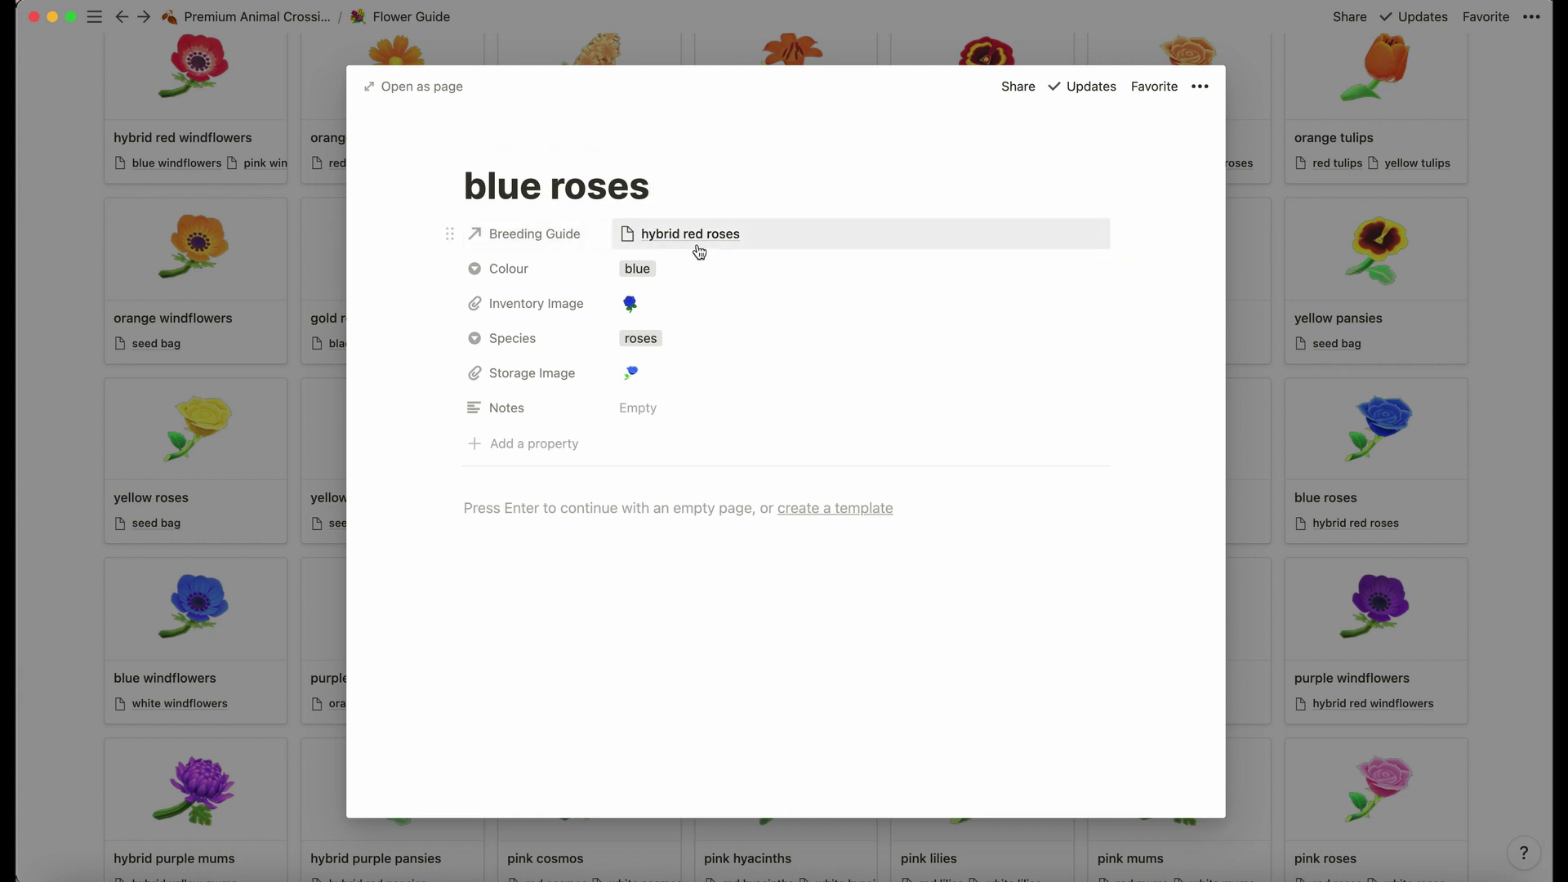
pyautogui.click(701, 240)
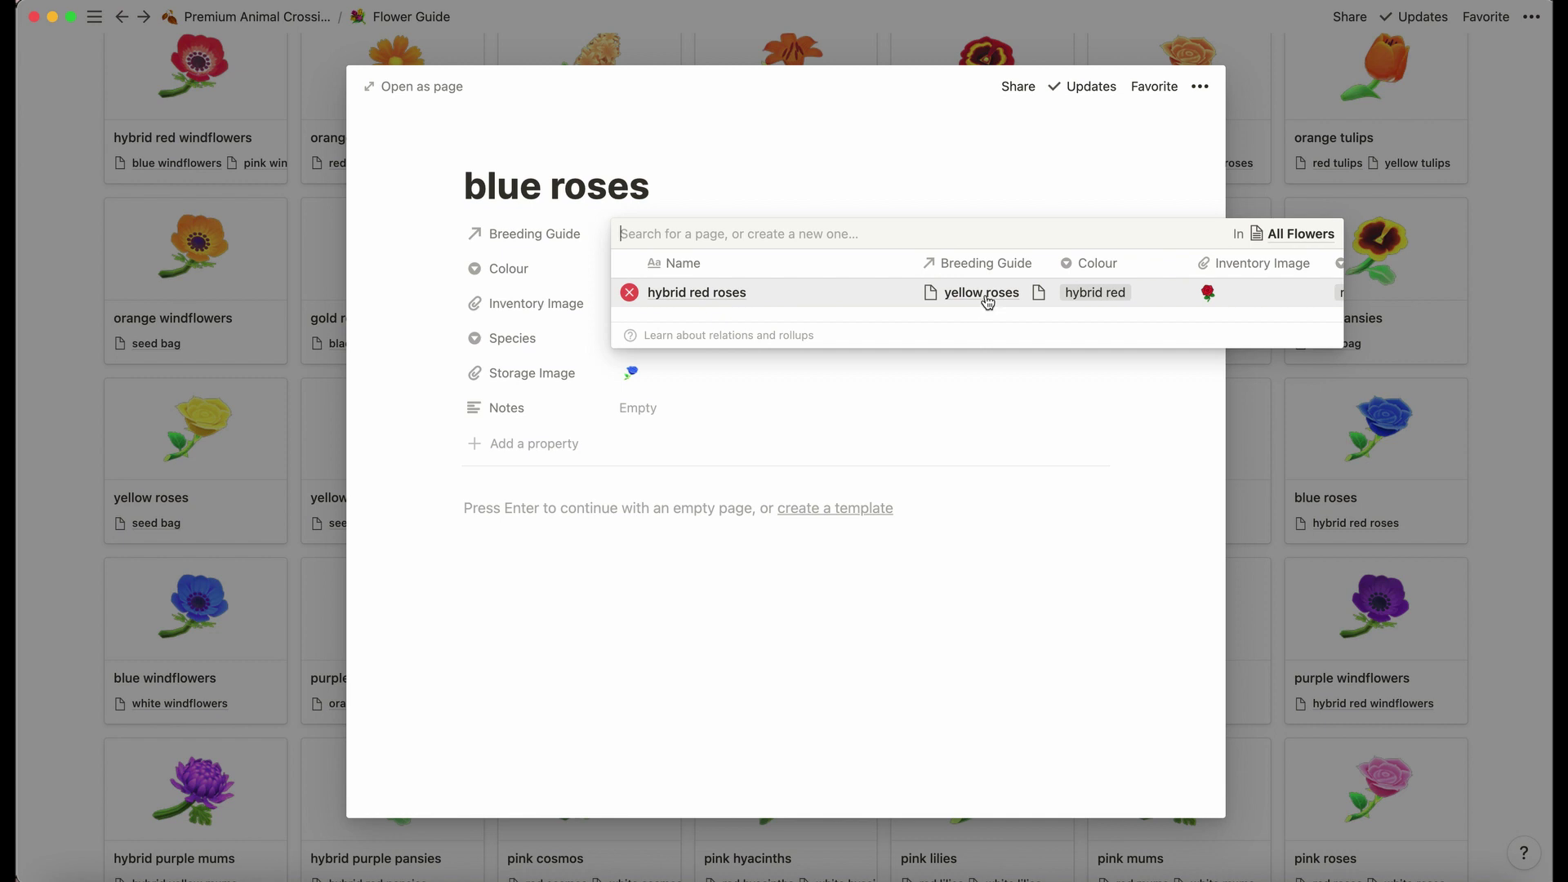
pyautogui.click(1006, 301)
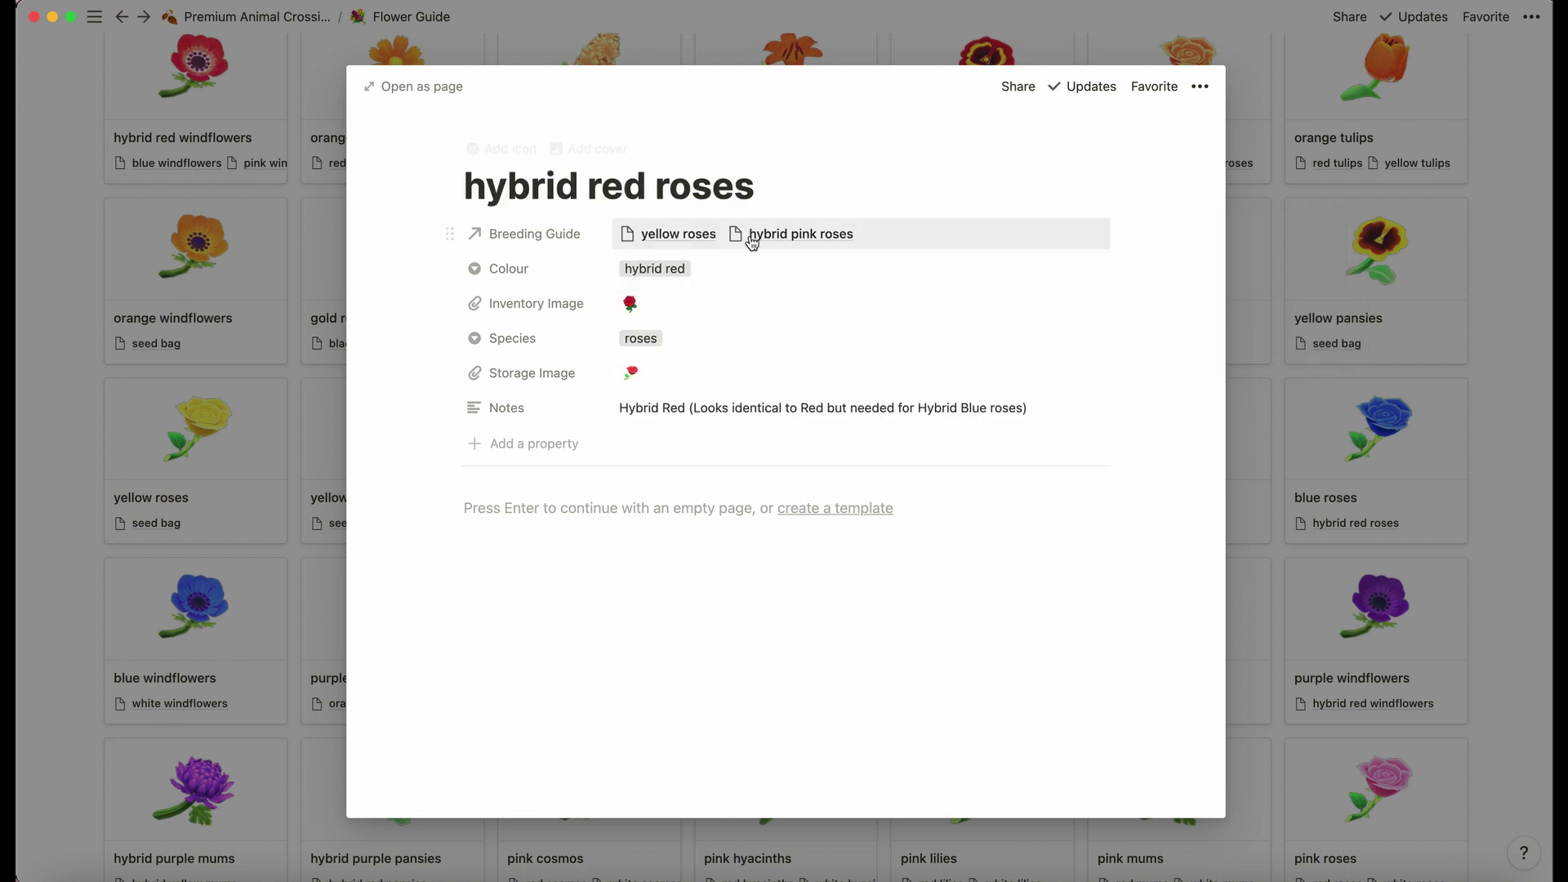
pyautogui.click(1252, 311)
# Scroll back to the top and confirm All Flowers stays on the All view
pyautogui.scroll(-7, 834, 605)
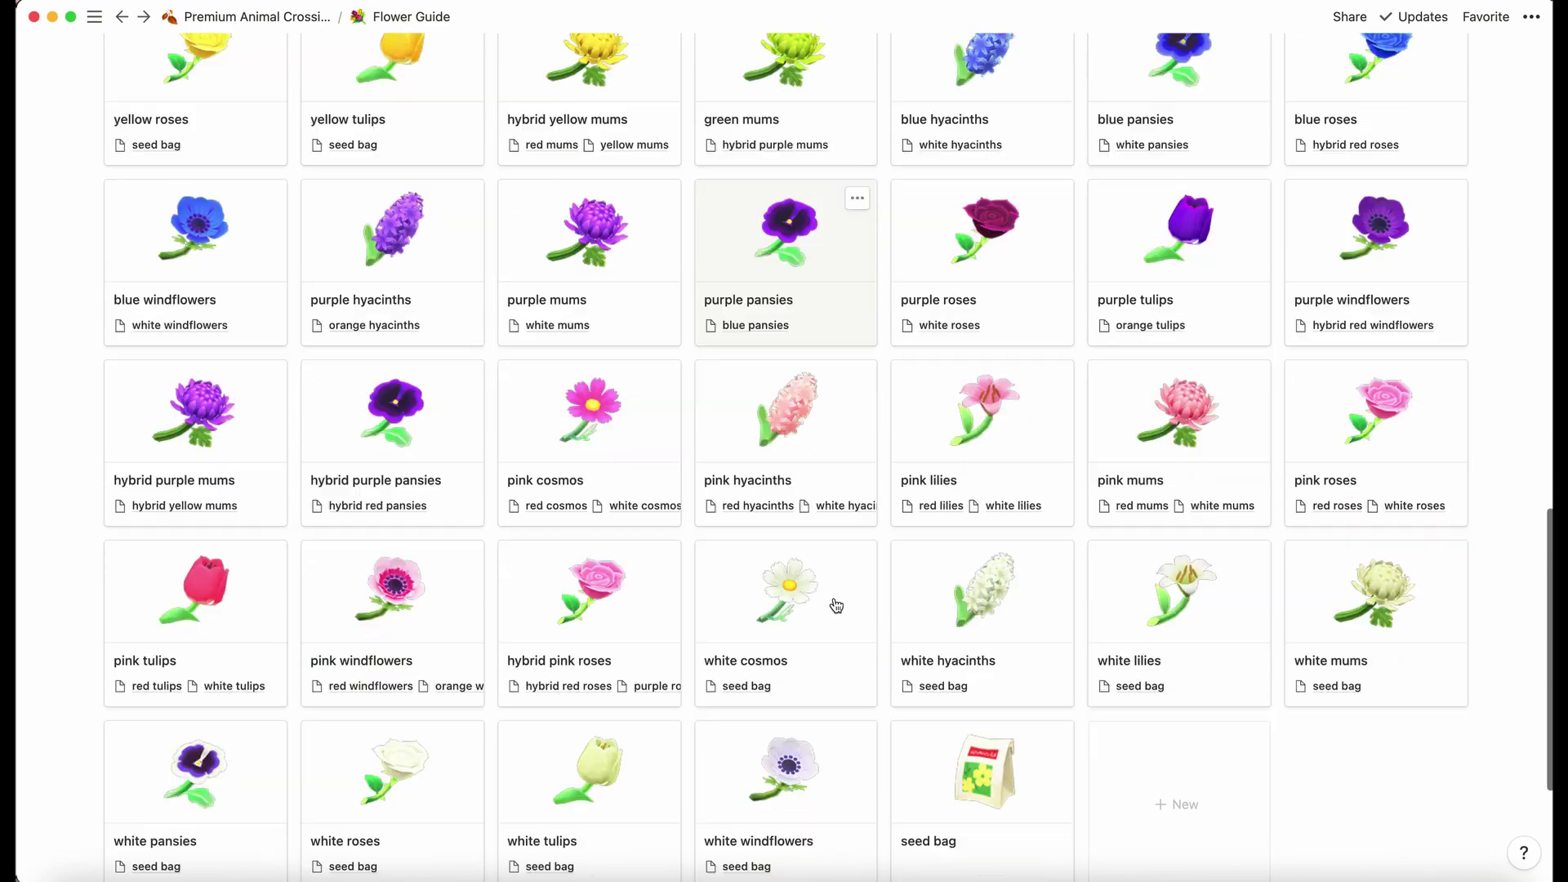
pyautogui.scroll(20, 837, 605)
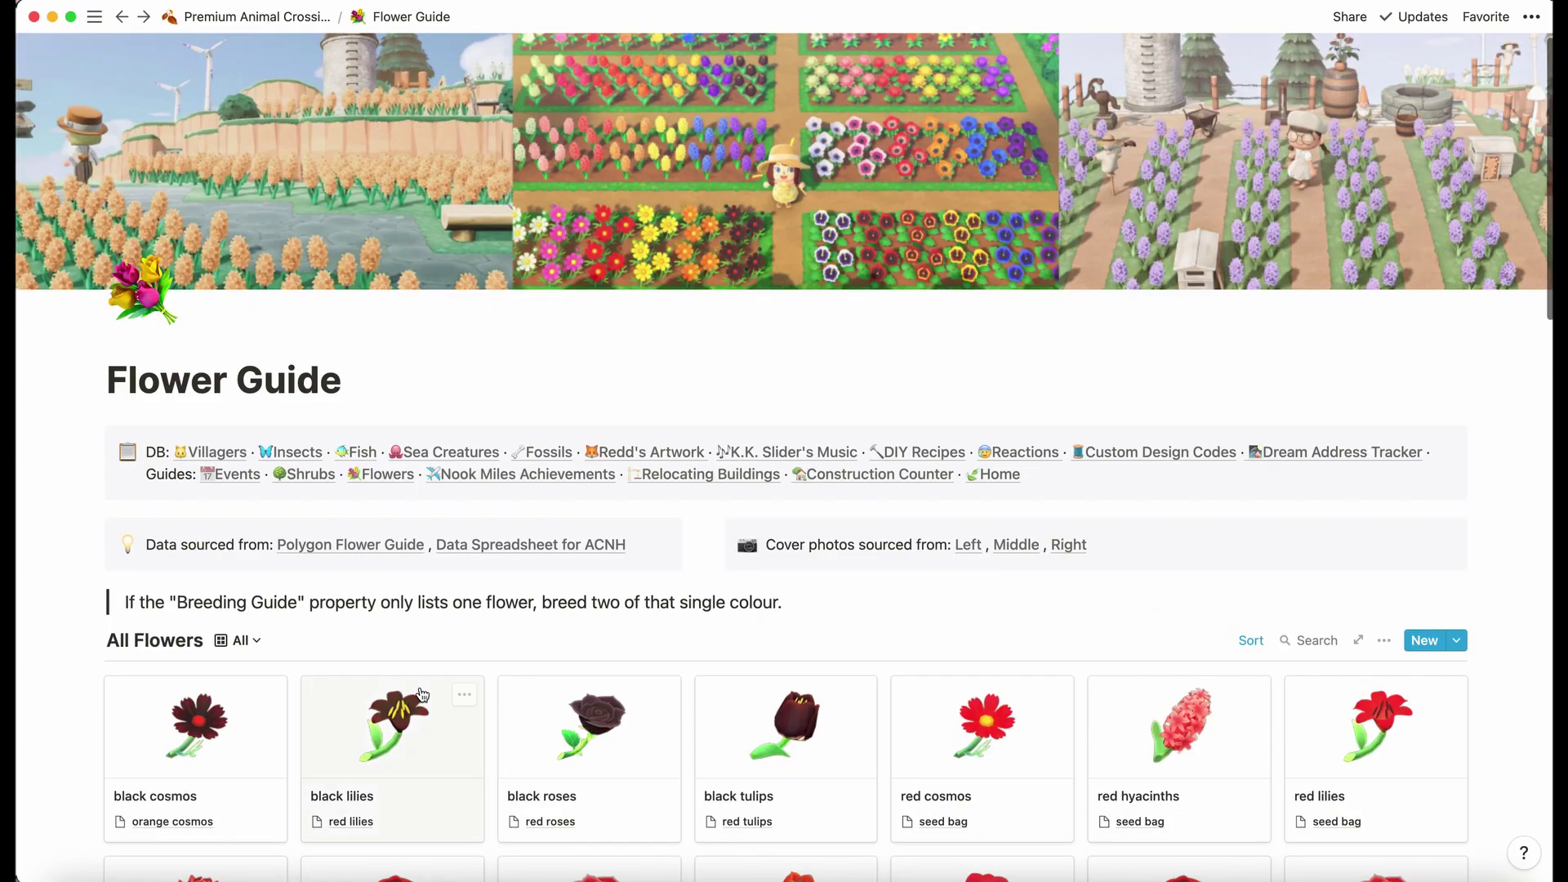
pyautogui.click(232, 641)
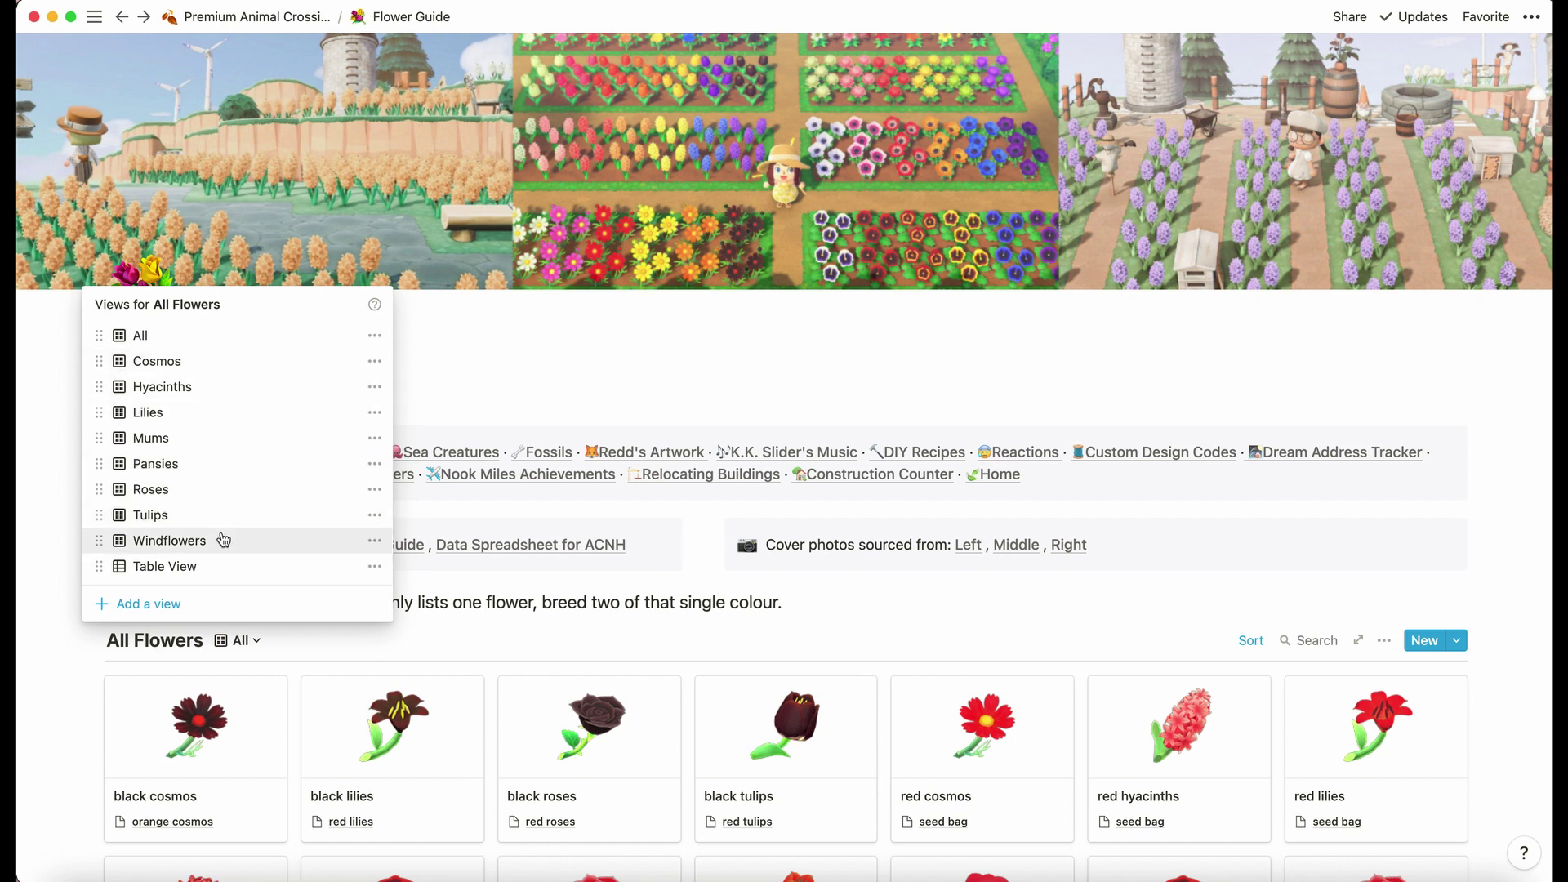
pyautogui.click(515, 549)
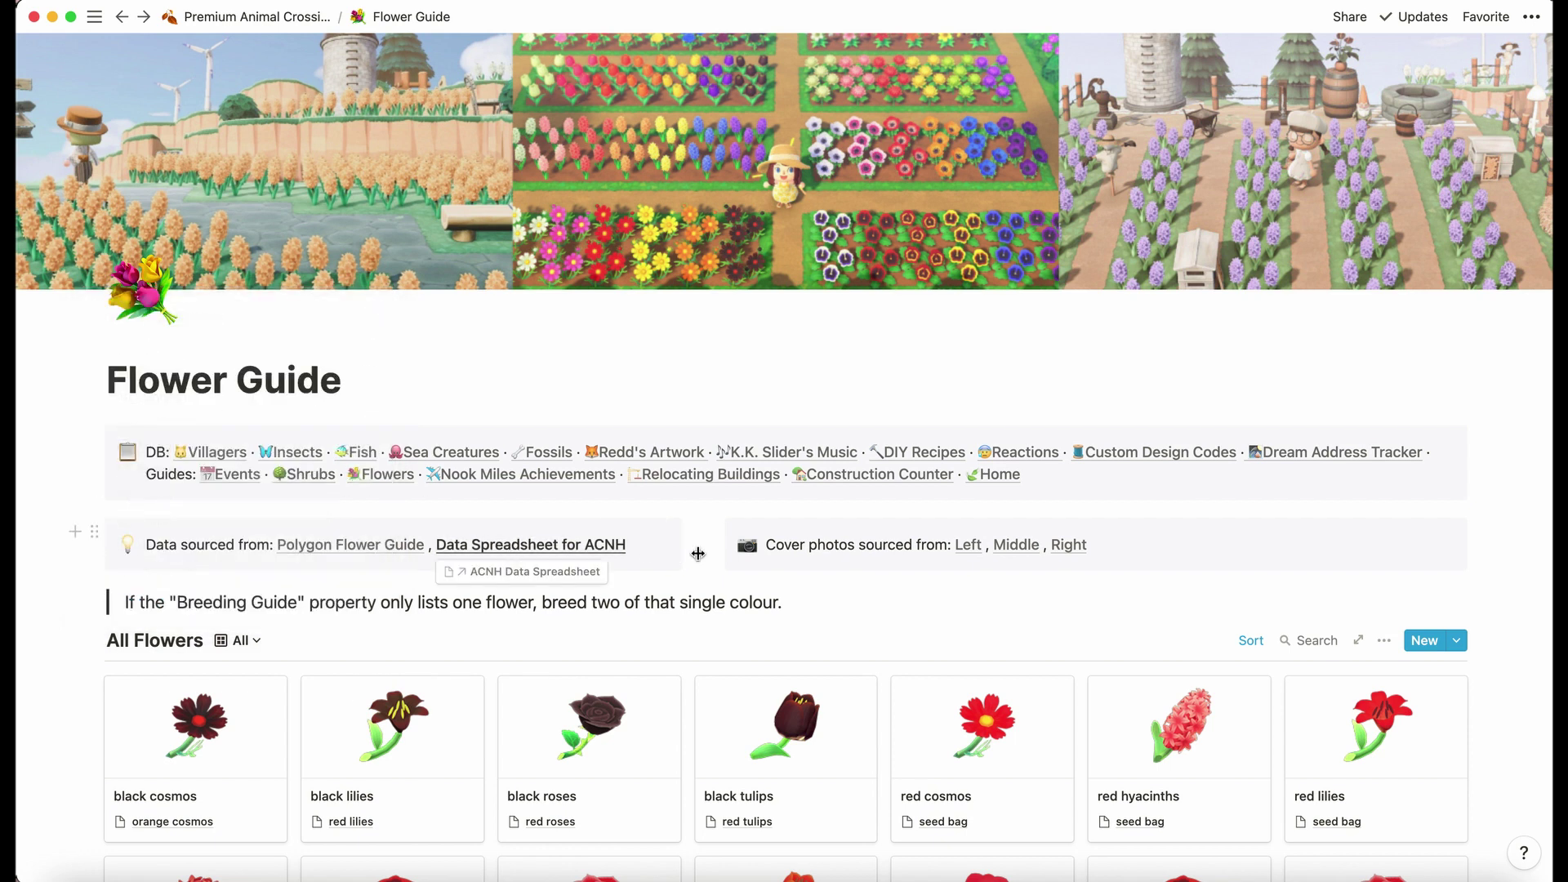
# Go to the Nook Miles Achievements Guide and scroll across its Achievements table of tiers and rewards
pyautogui.click(520, 474)
pyautogui.scroll(-7, 479, 662)
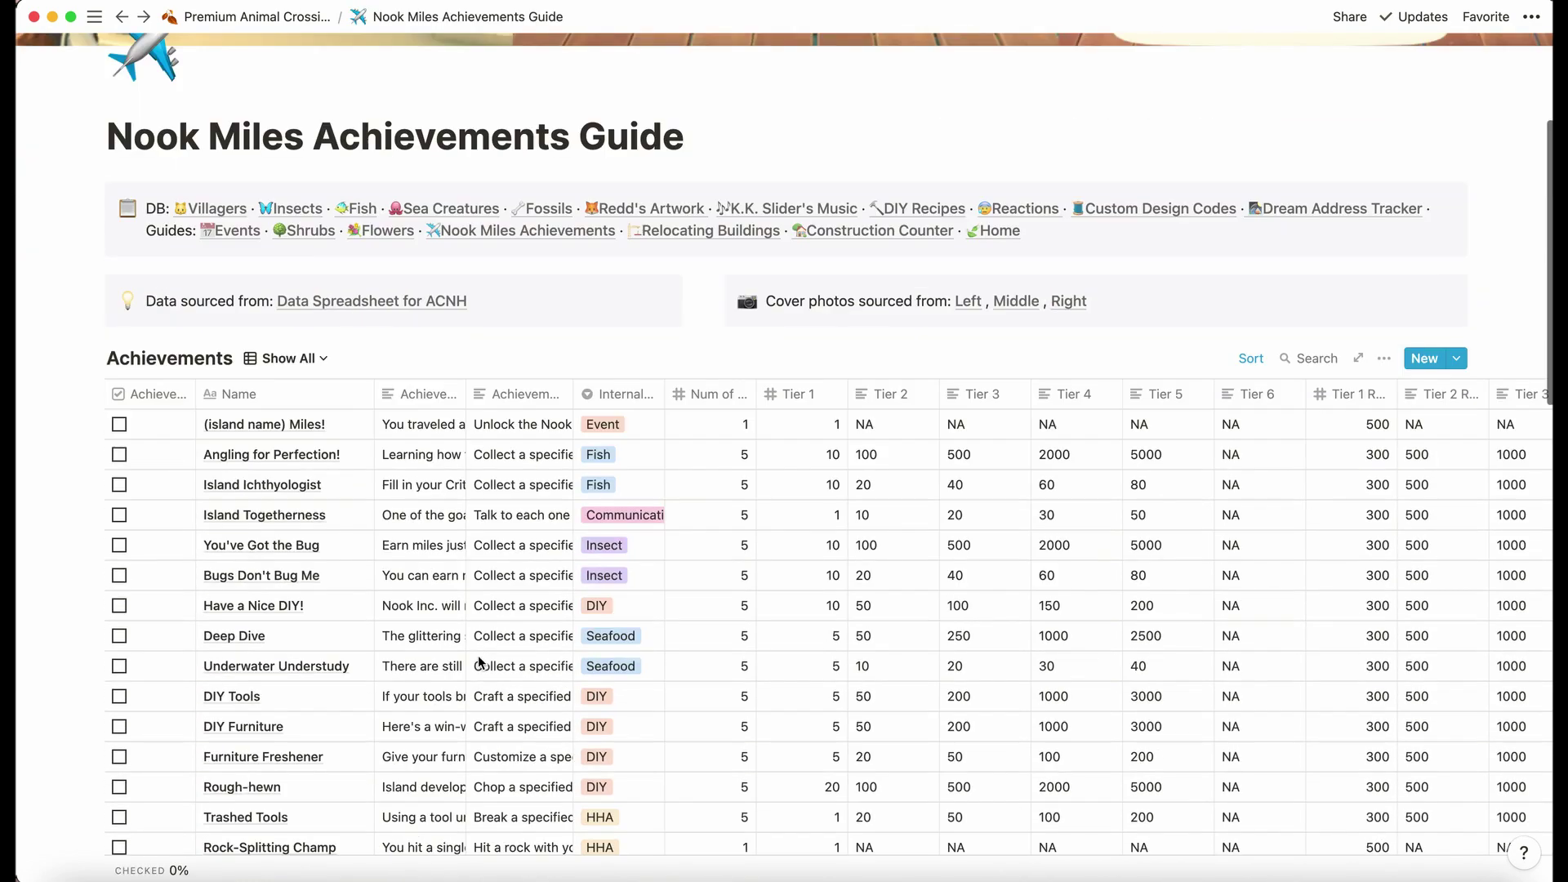
pyautogui.hscroll(10, 479, 662)
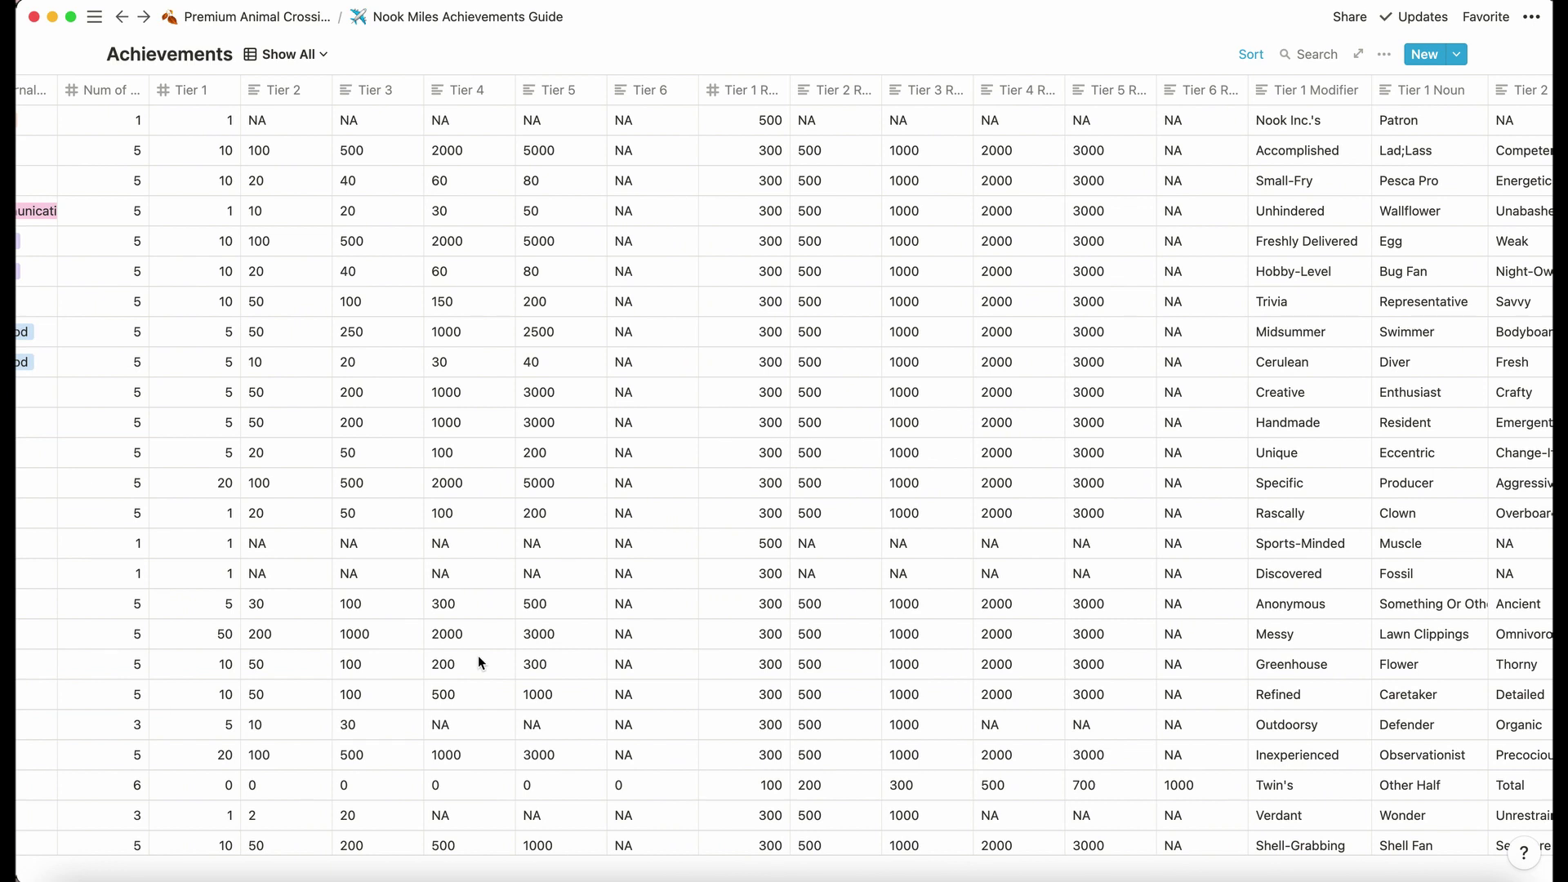
pyautogui.hscroll(8, 479, 661)
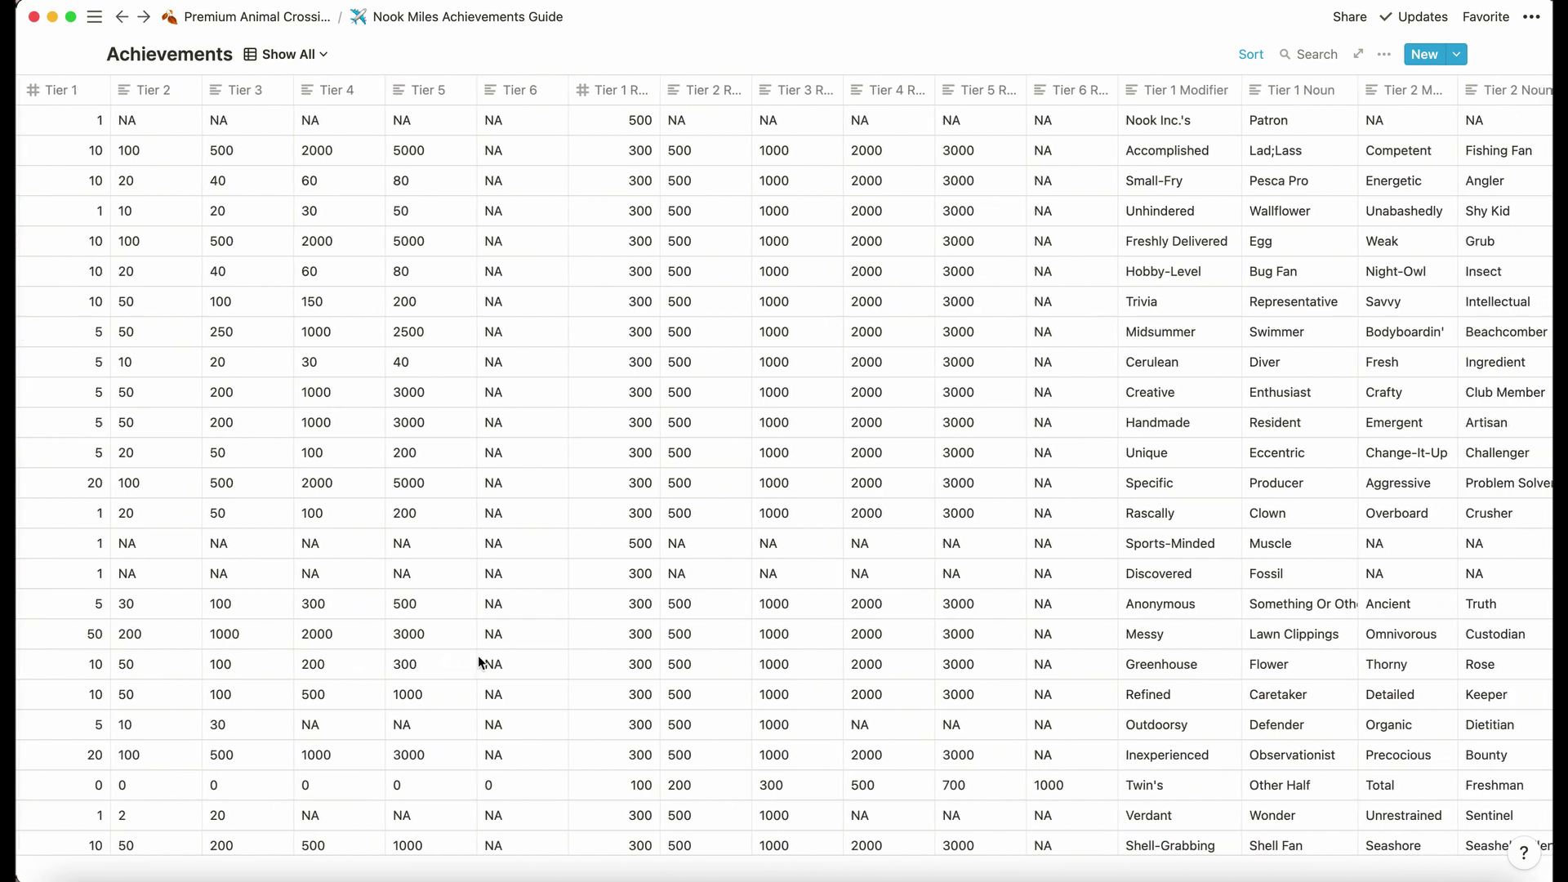
pyautogui.hscroll(-15, 478, 661)
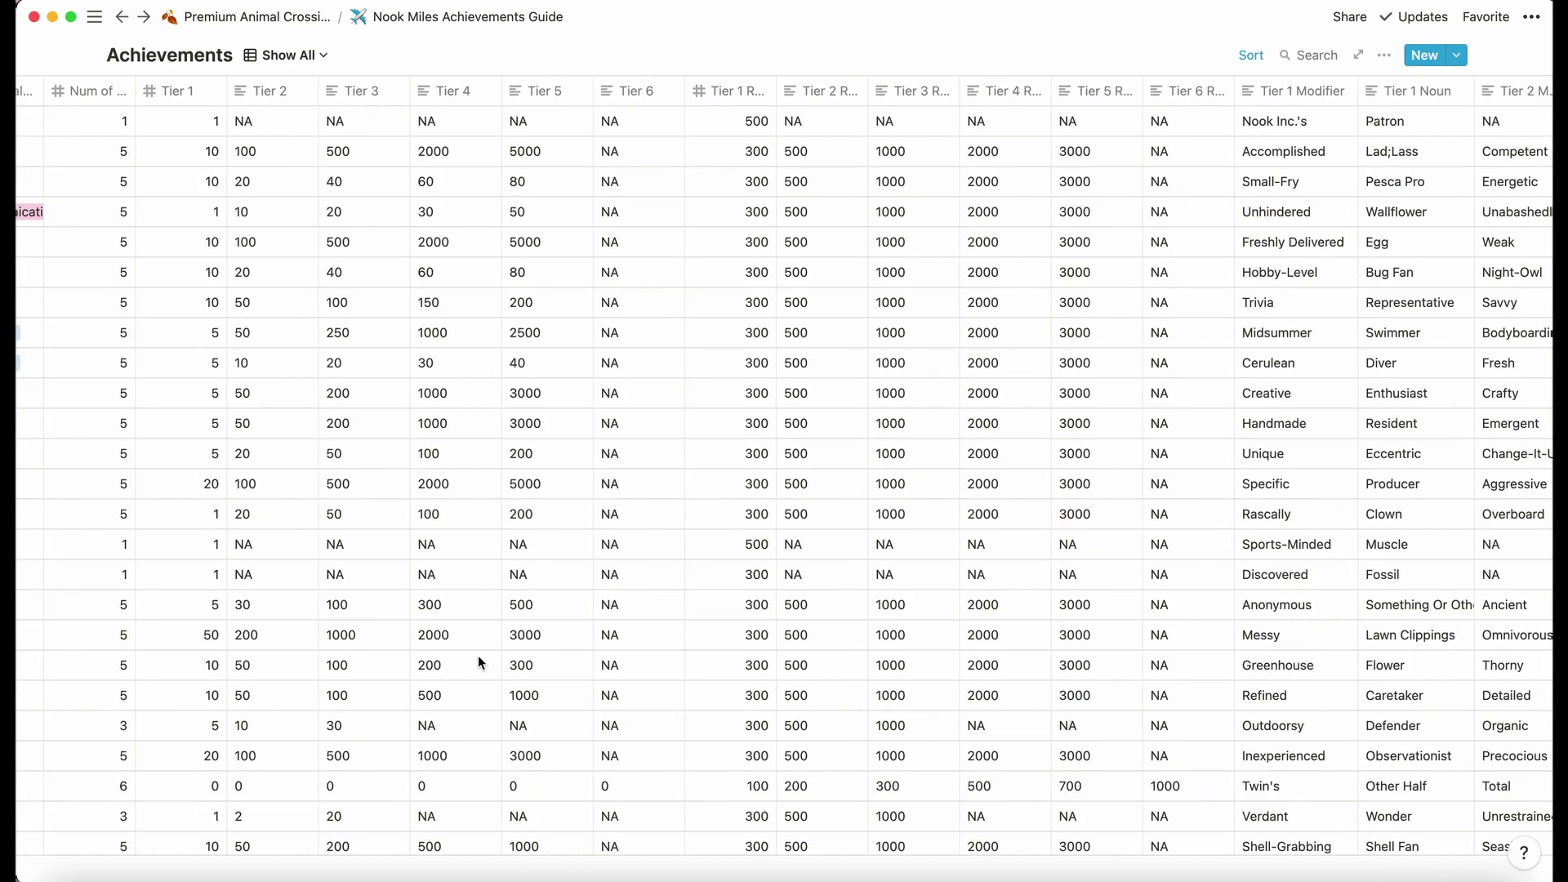
pyautogui.scroll(-15, 479, 661)
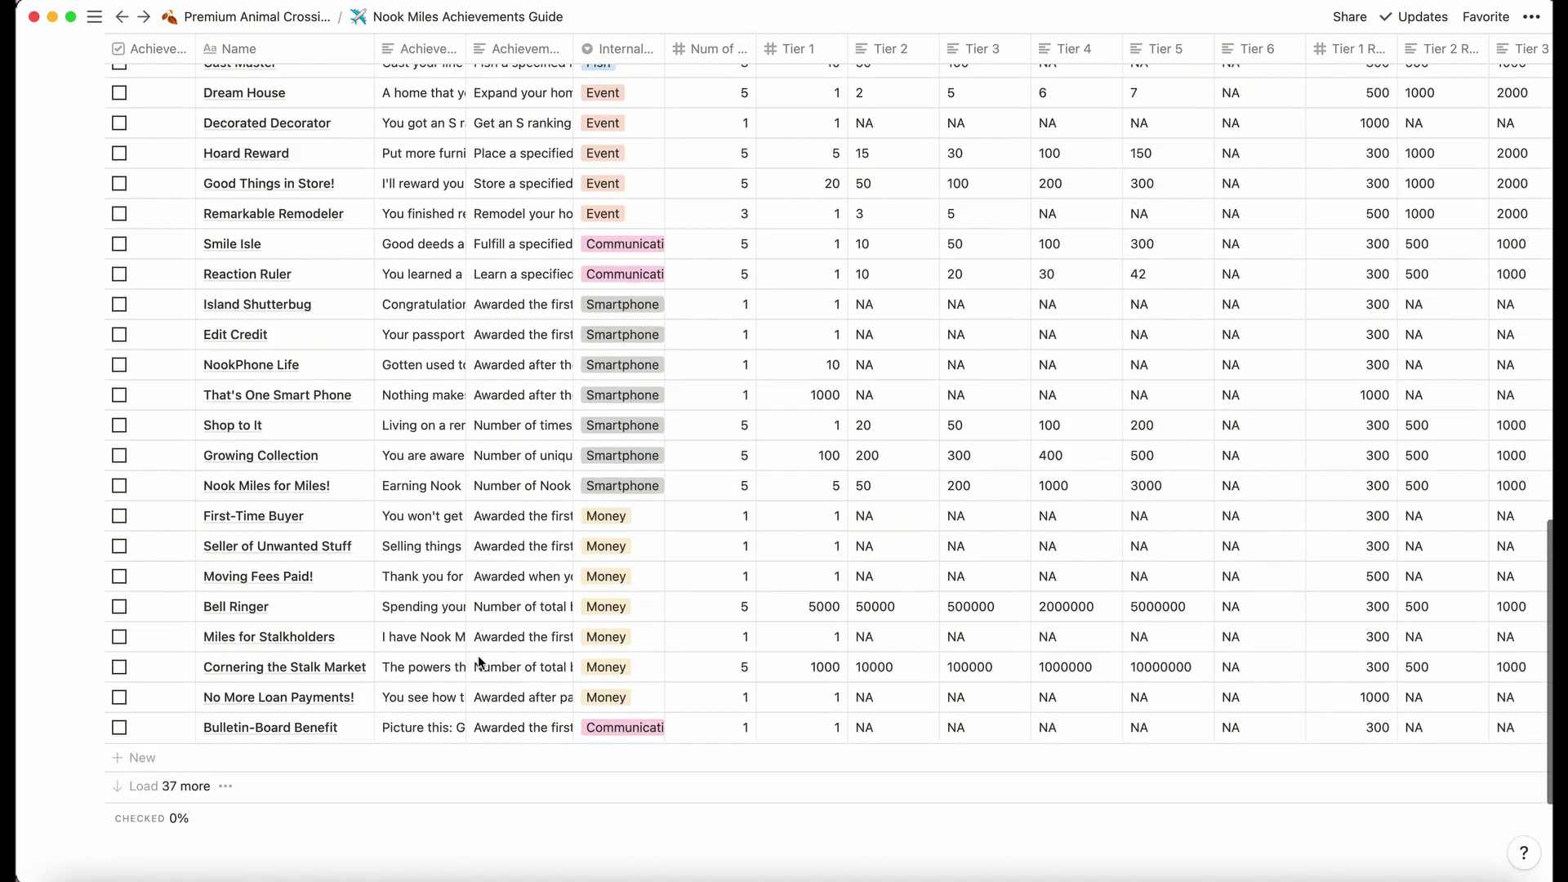
pyautogui.scroll(20, 478, 662)
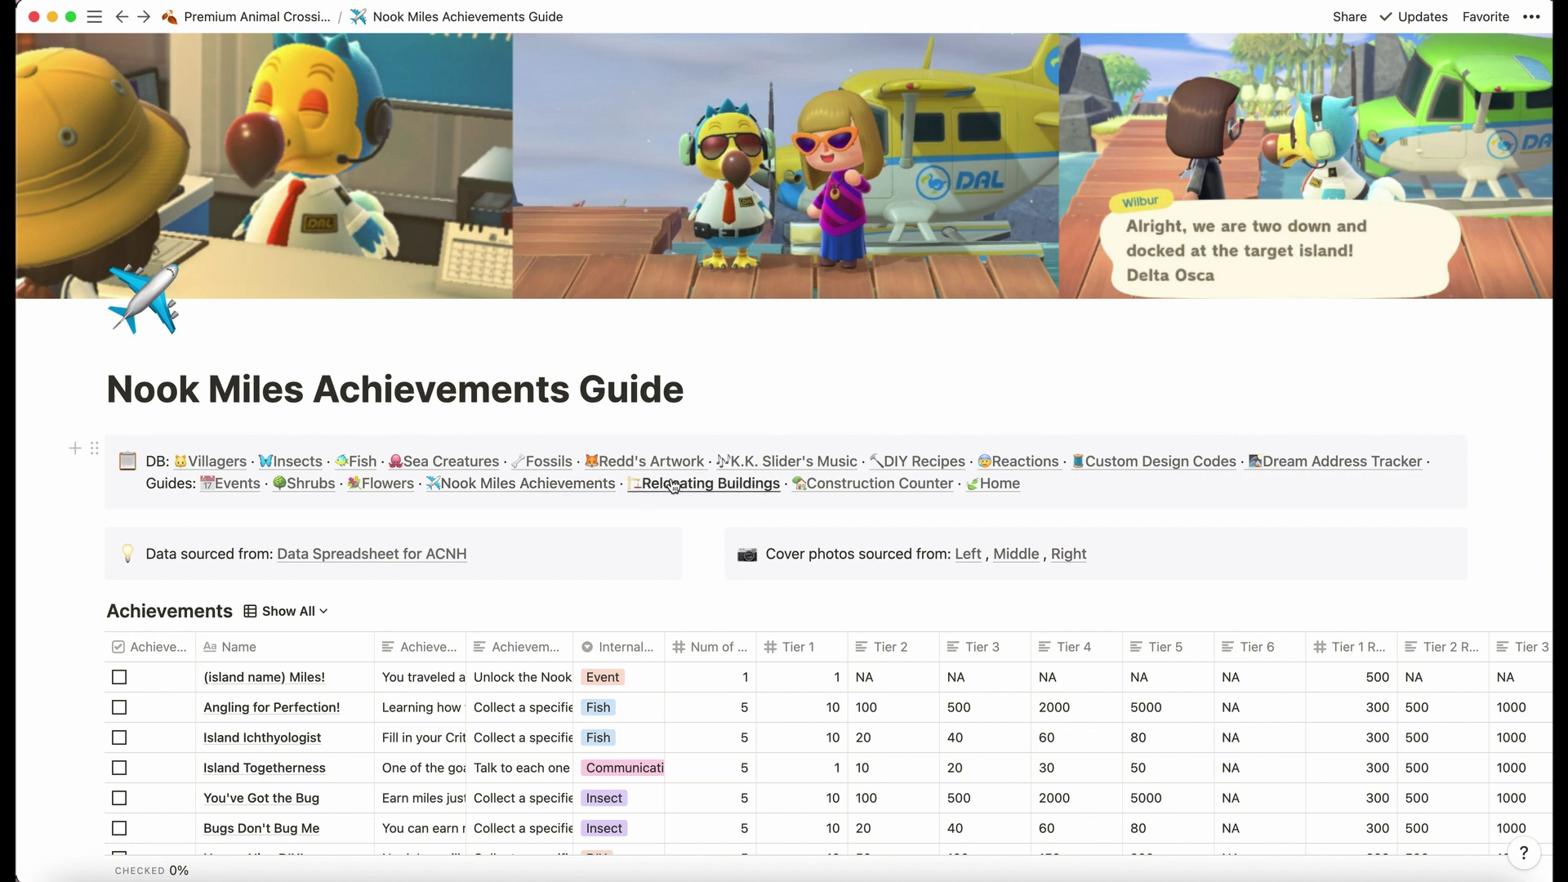
# Open the Relocating Buildings guide and scroll through its Buildings table of six buildings
pyautogui.click(674, 486)
pyautogui.scroll(-3, 485, 604)
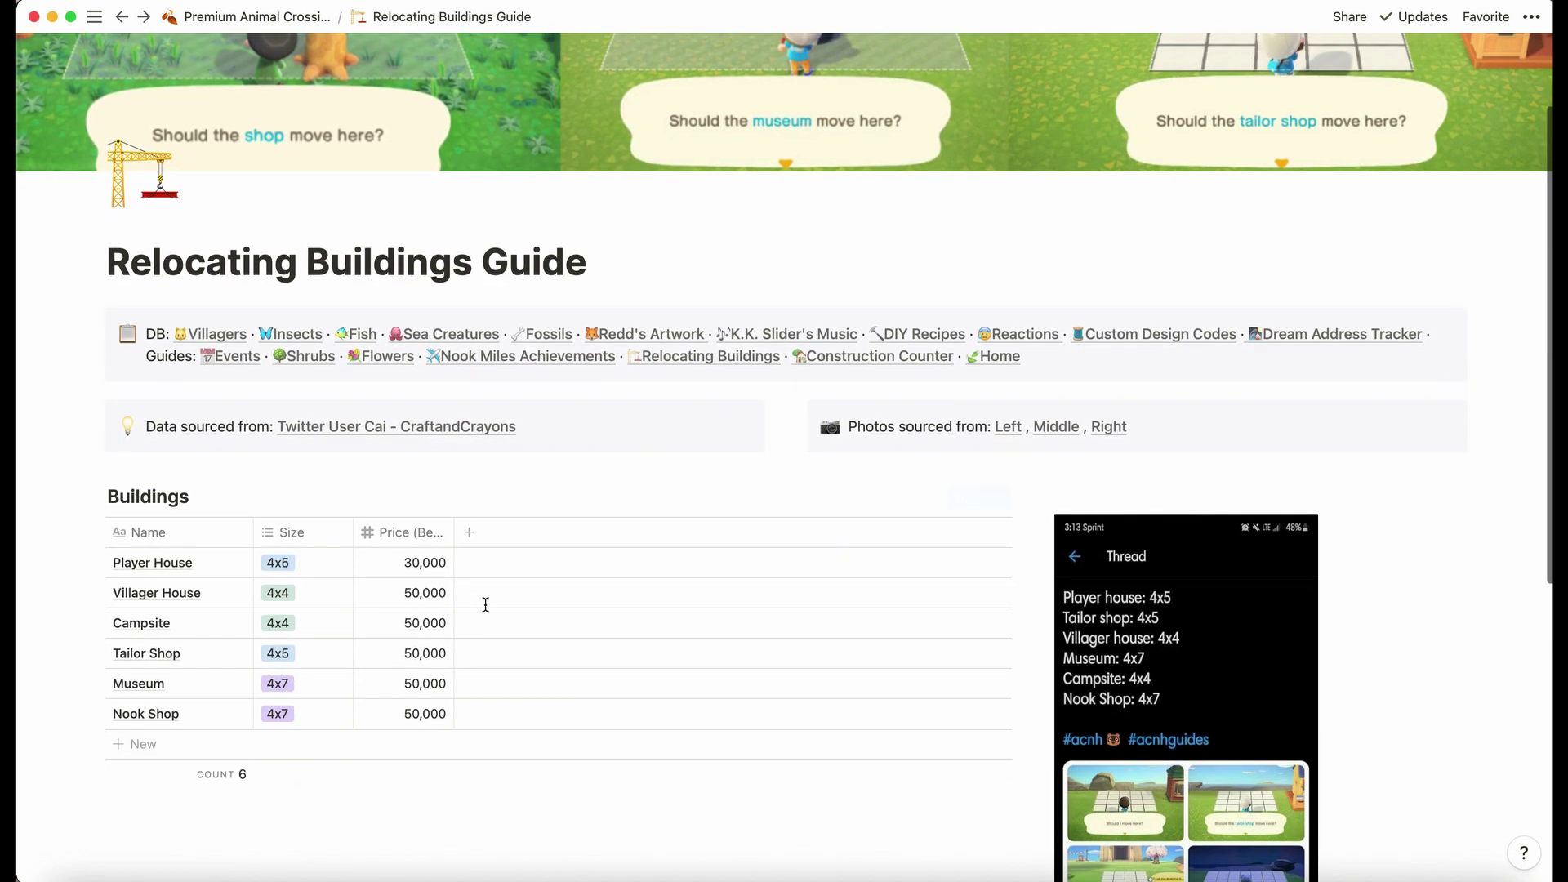
pyautogui.scroll(3, 486, 604)
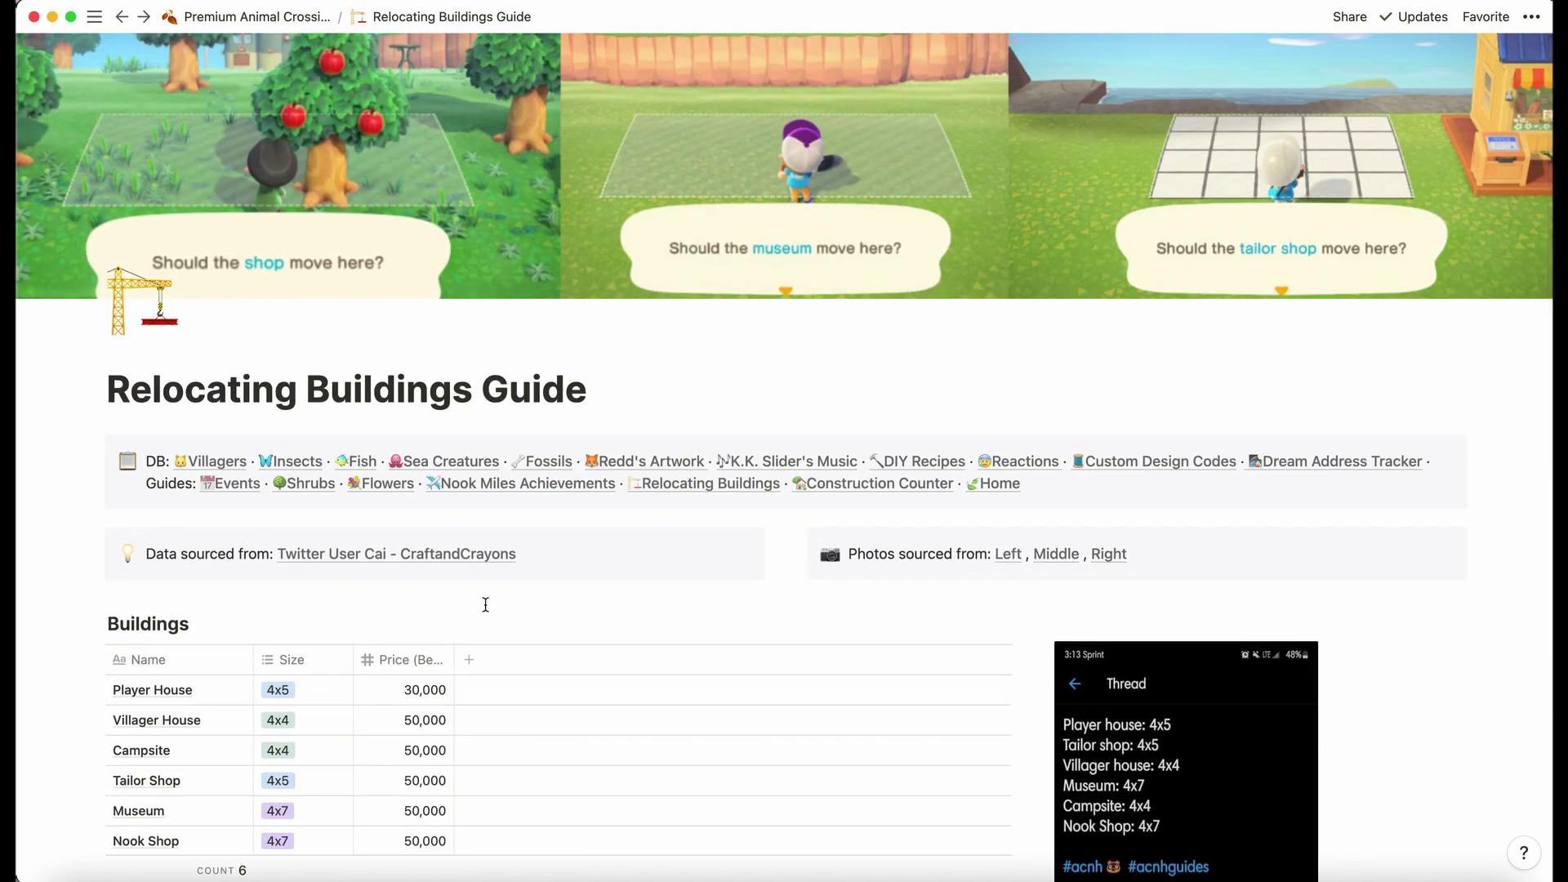
pyautogui.scroll(-2, 485, 604)
pyautogui.scroll(2, 486, 605)
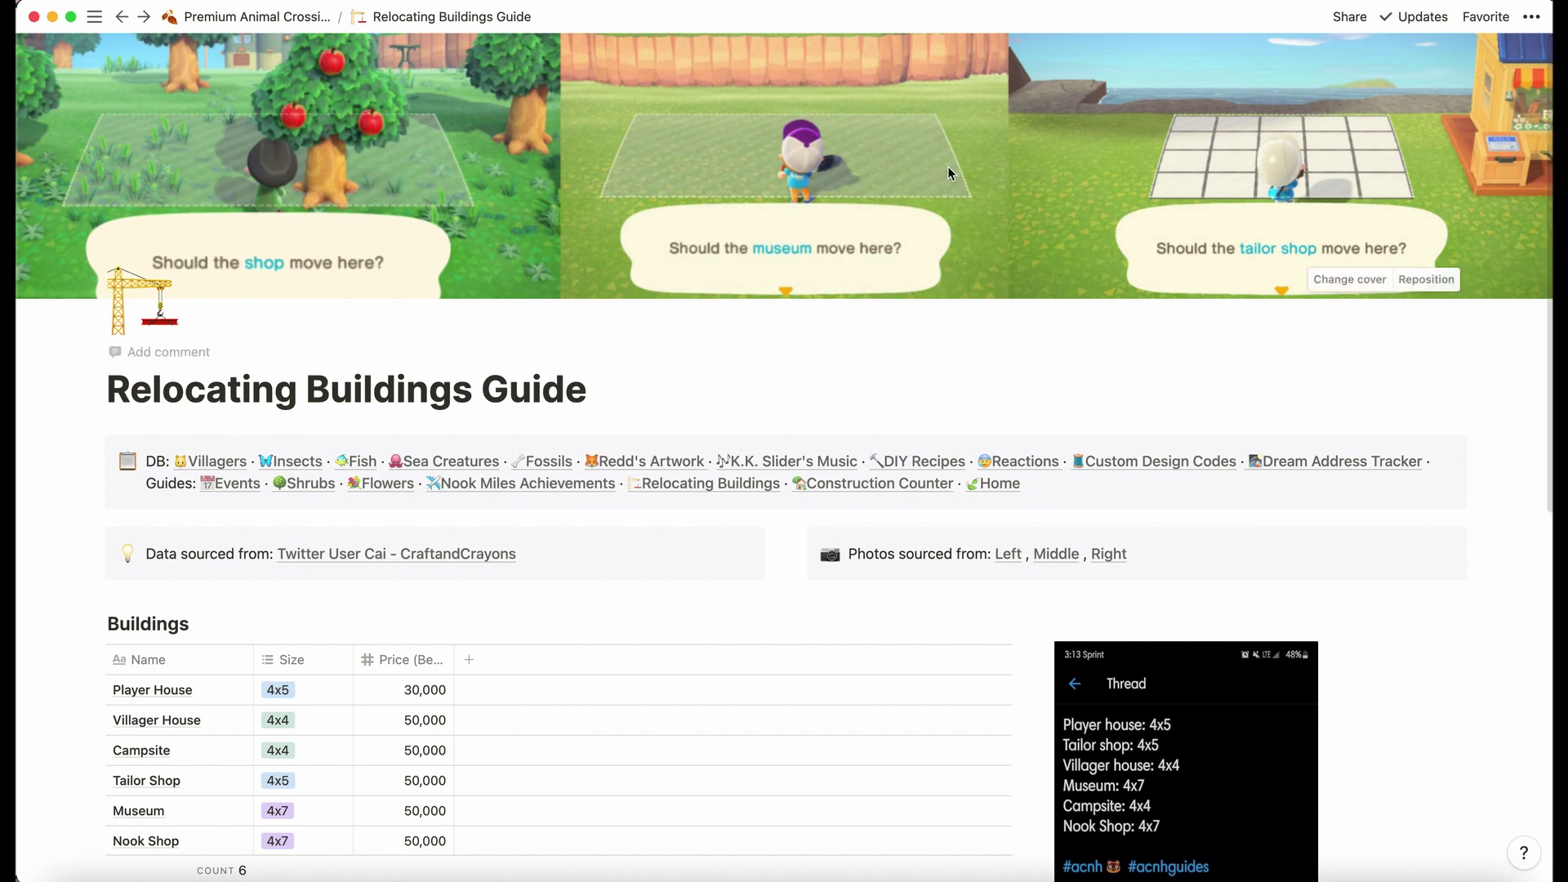
pyautogui.scroll(-6, 791, 495)
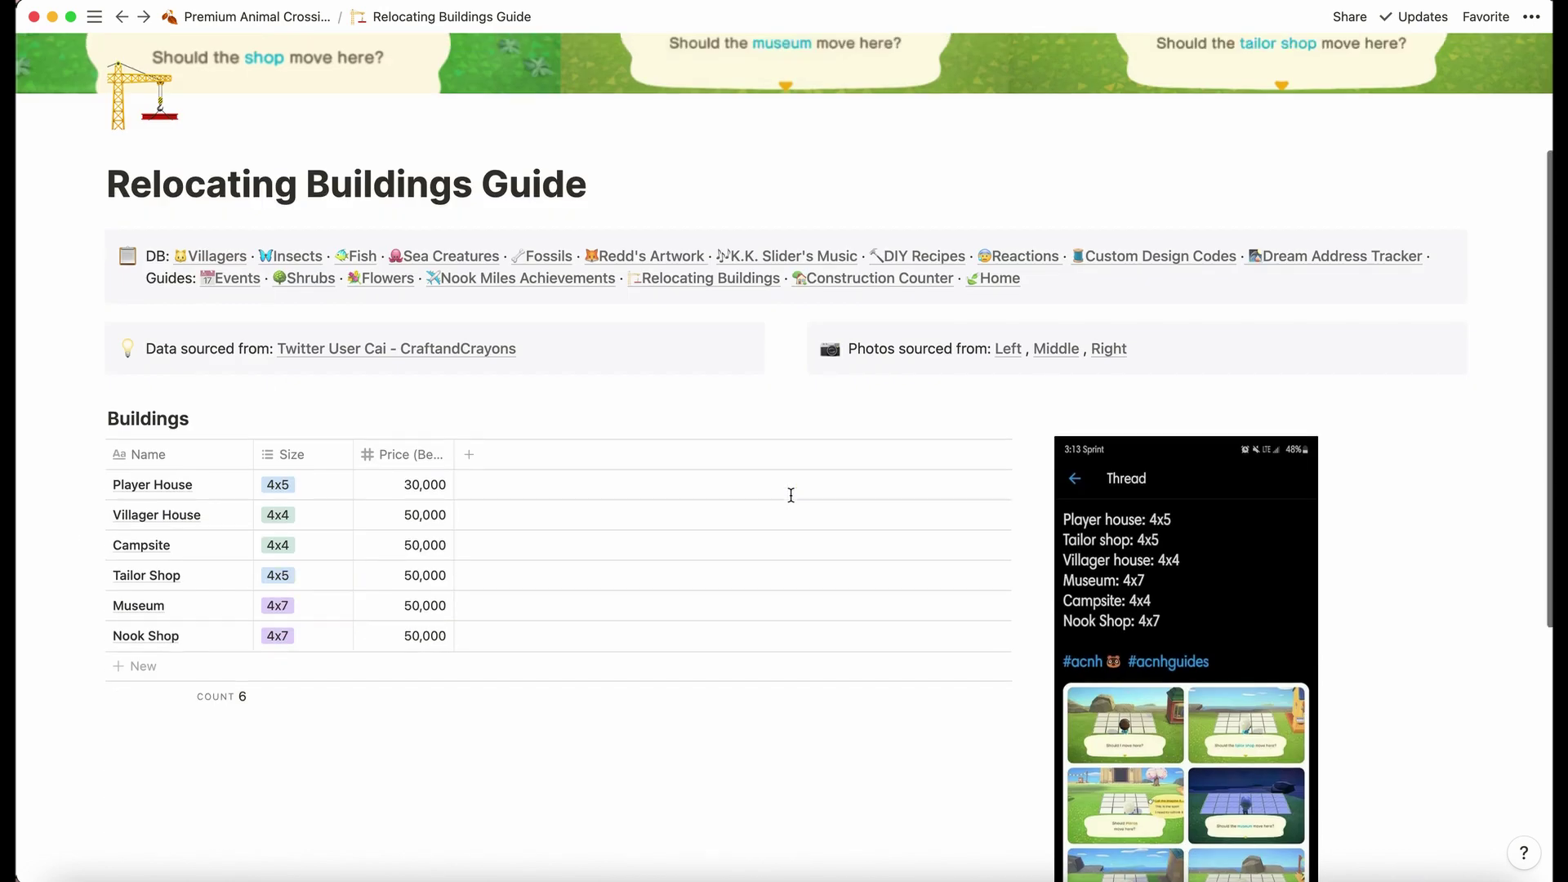
pyautogui.scroll(6, 790, 495)
pyautogui.scroll(-10, 718, 525)
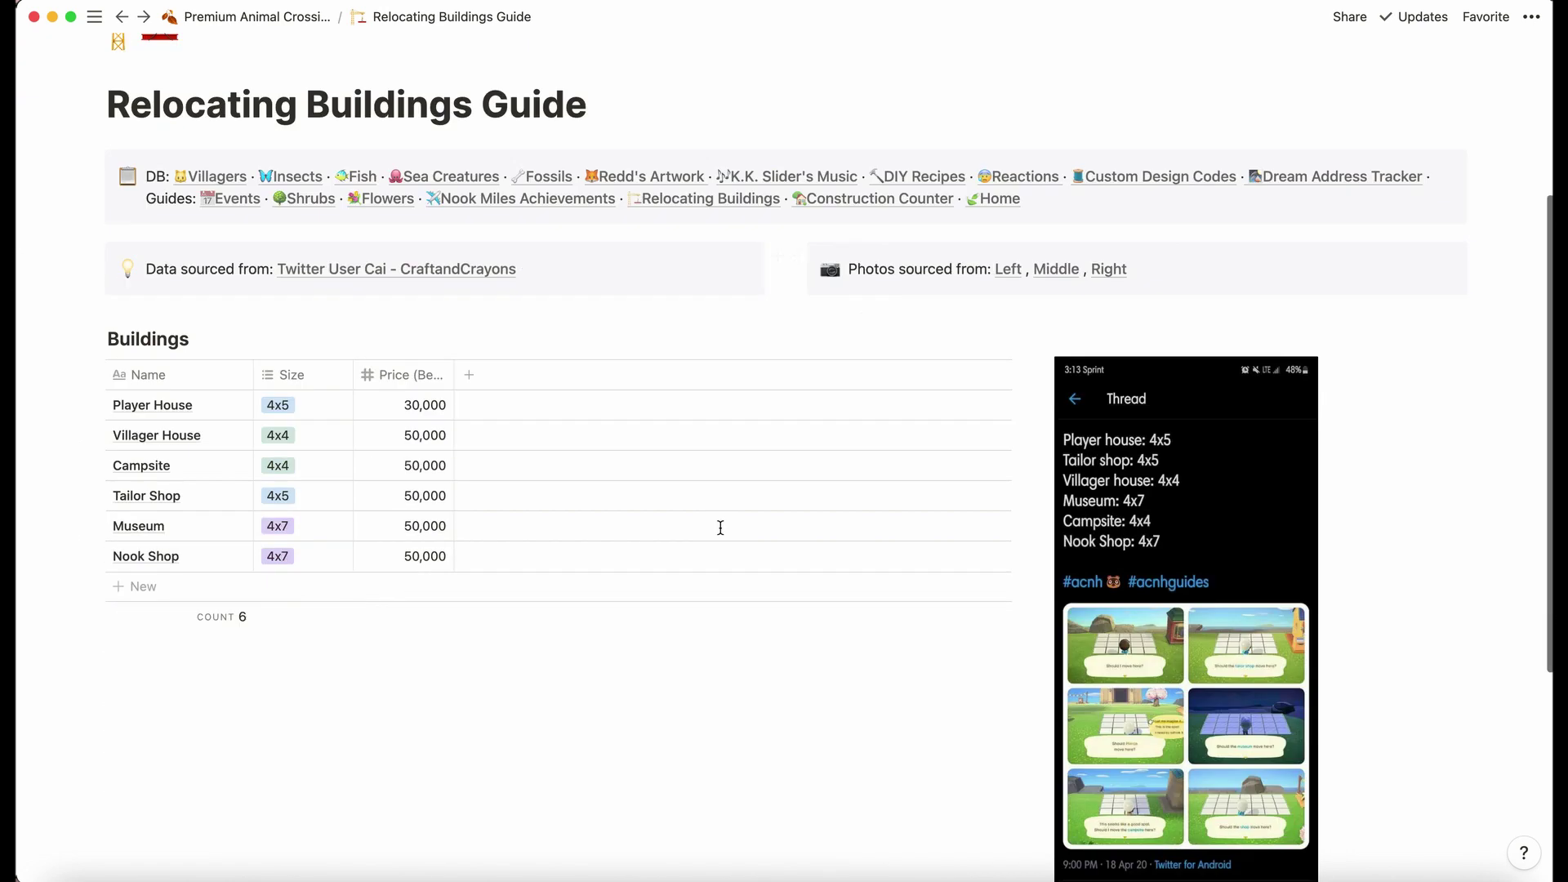
pyautogui.scroll(8, 1075, 337)
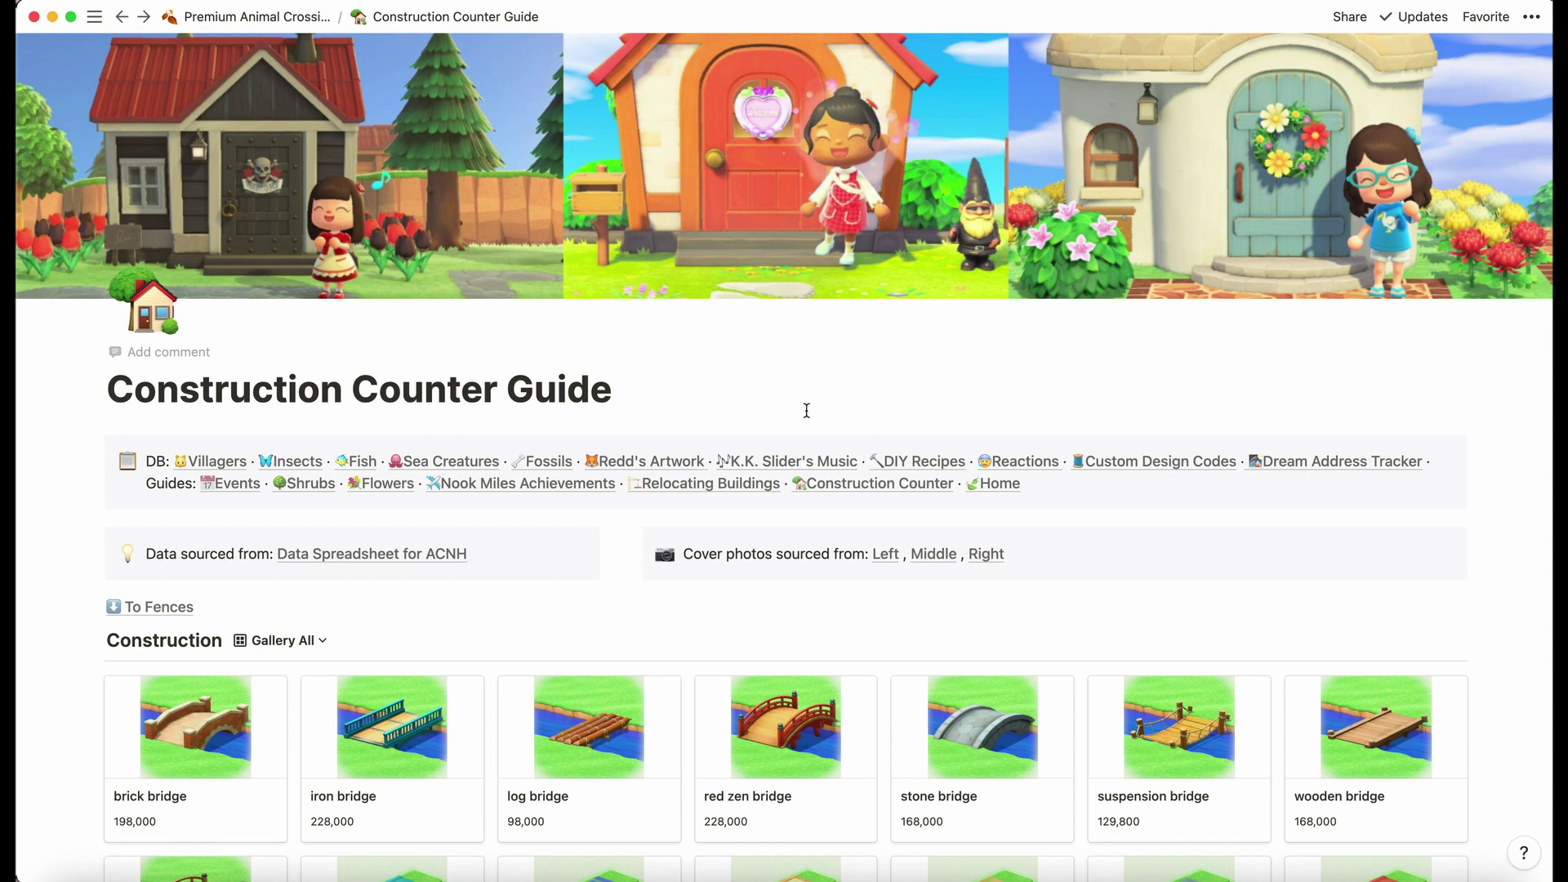
# Scroll down to the Construction gallery and check its list of views
pyautogui.scroll(-3, 806, 410)
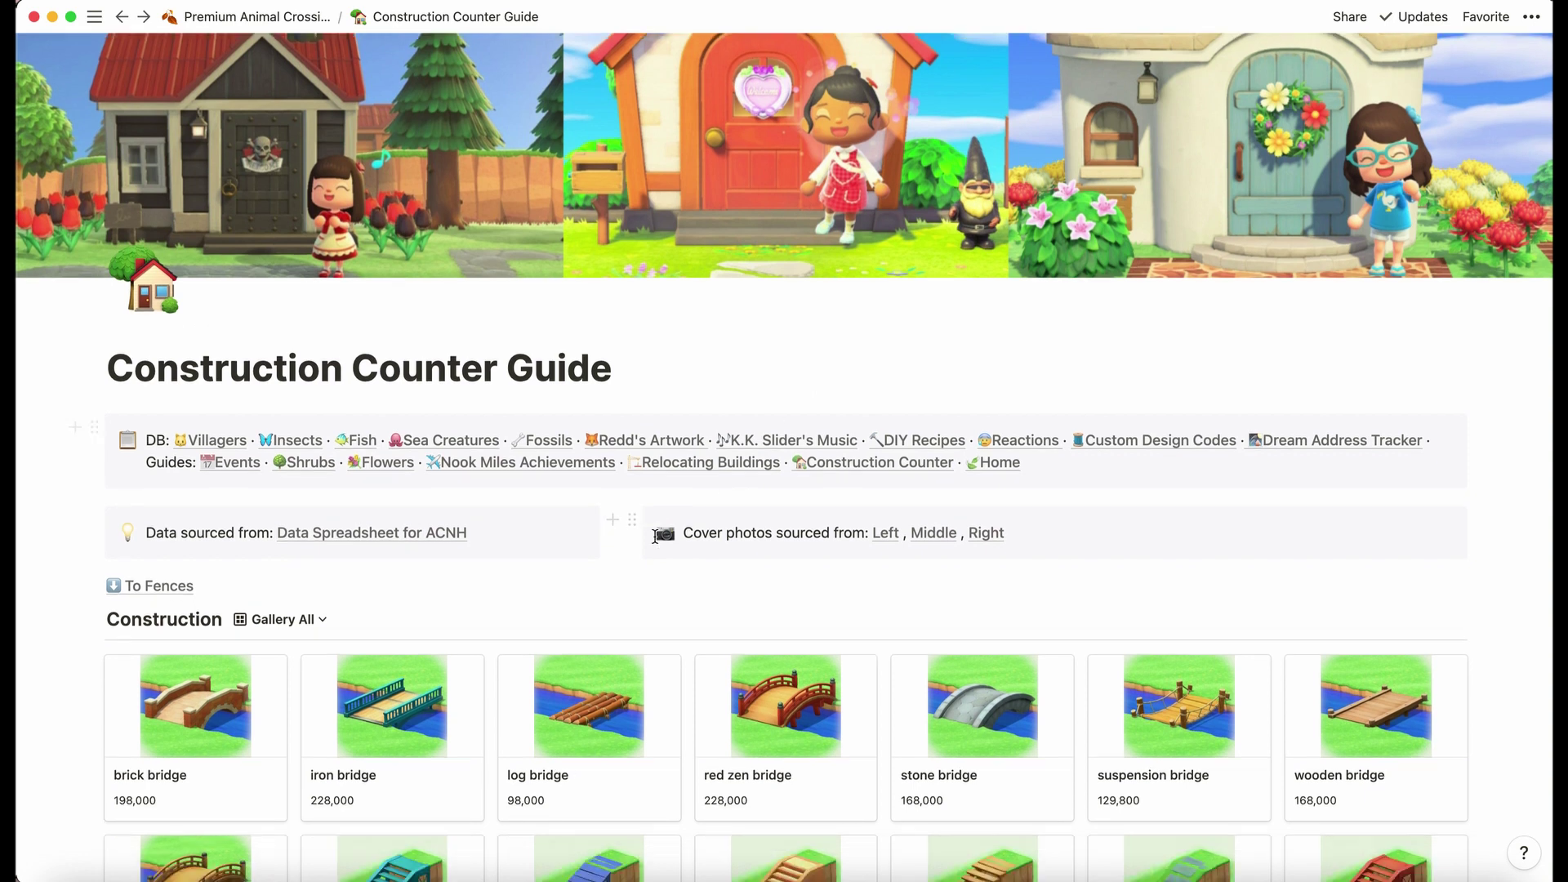
pyautogui.scroll(-10, 268, 575)
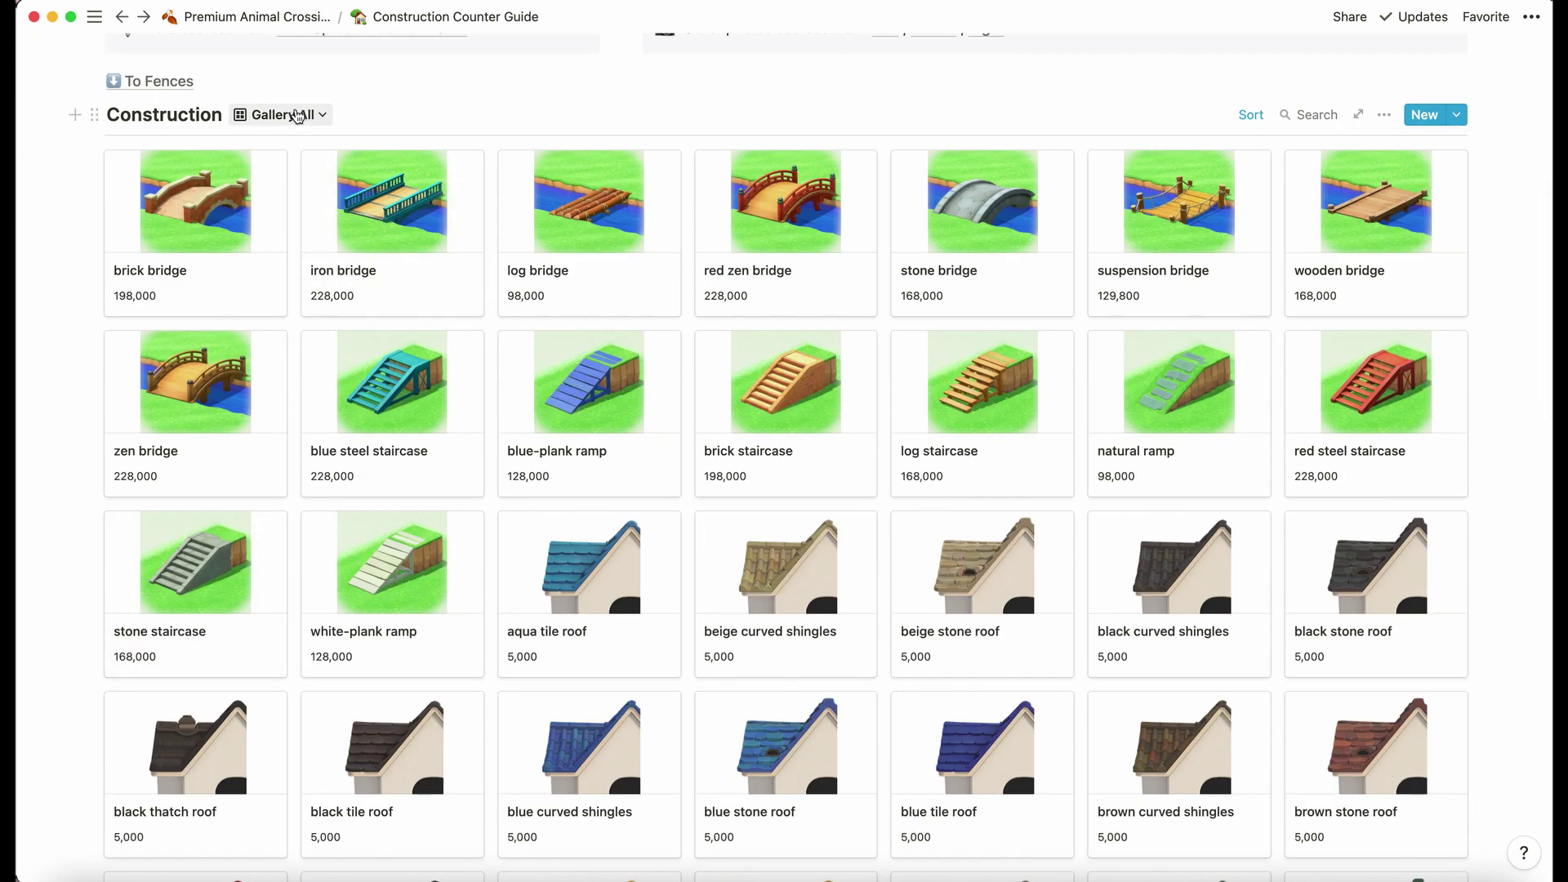
pyautogui.click(298, 117)
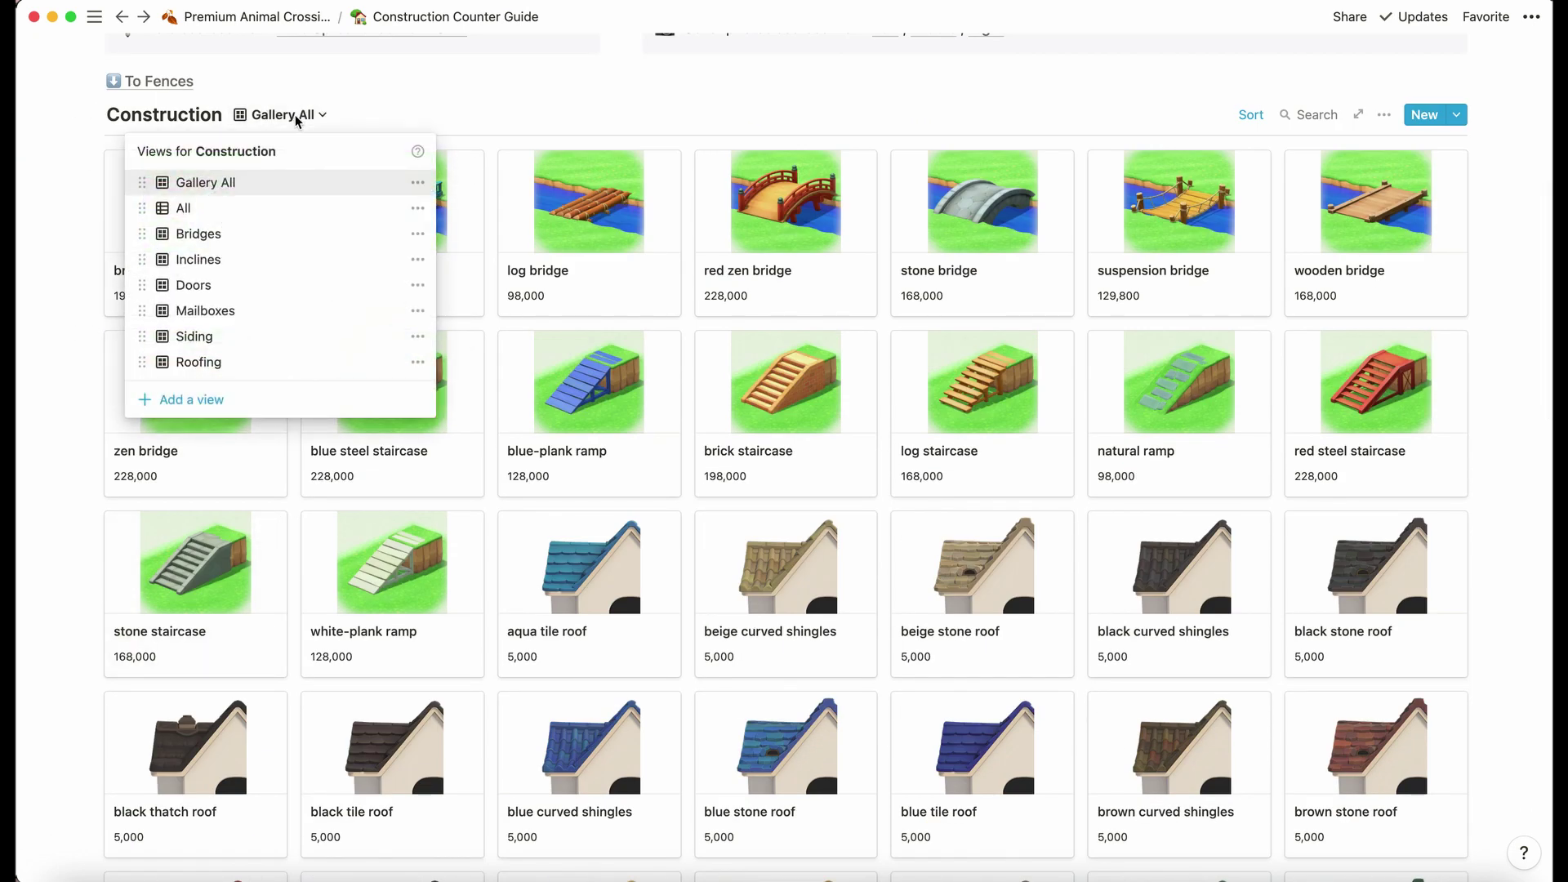
pyautogui.click(298, 117)
pyautogui.scroll(-9, 393, 578)
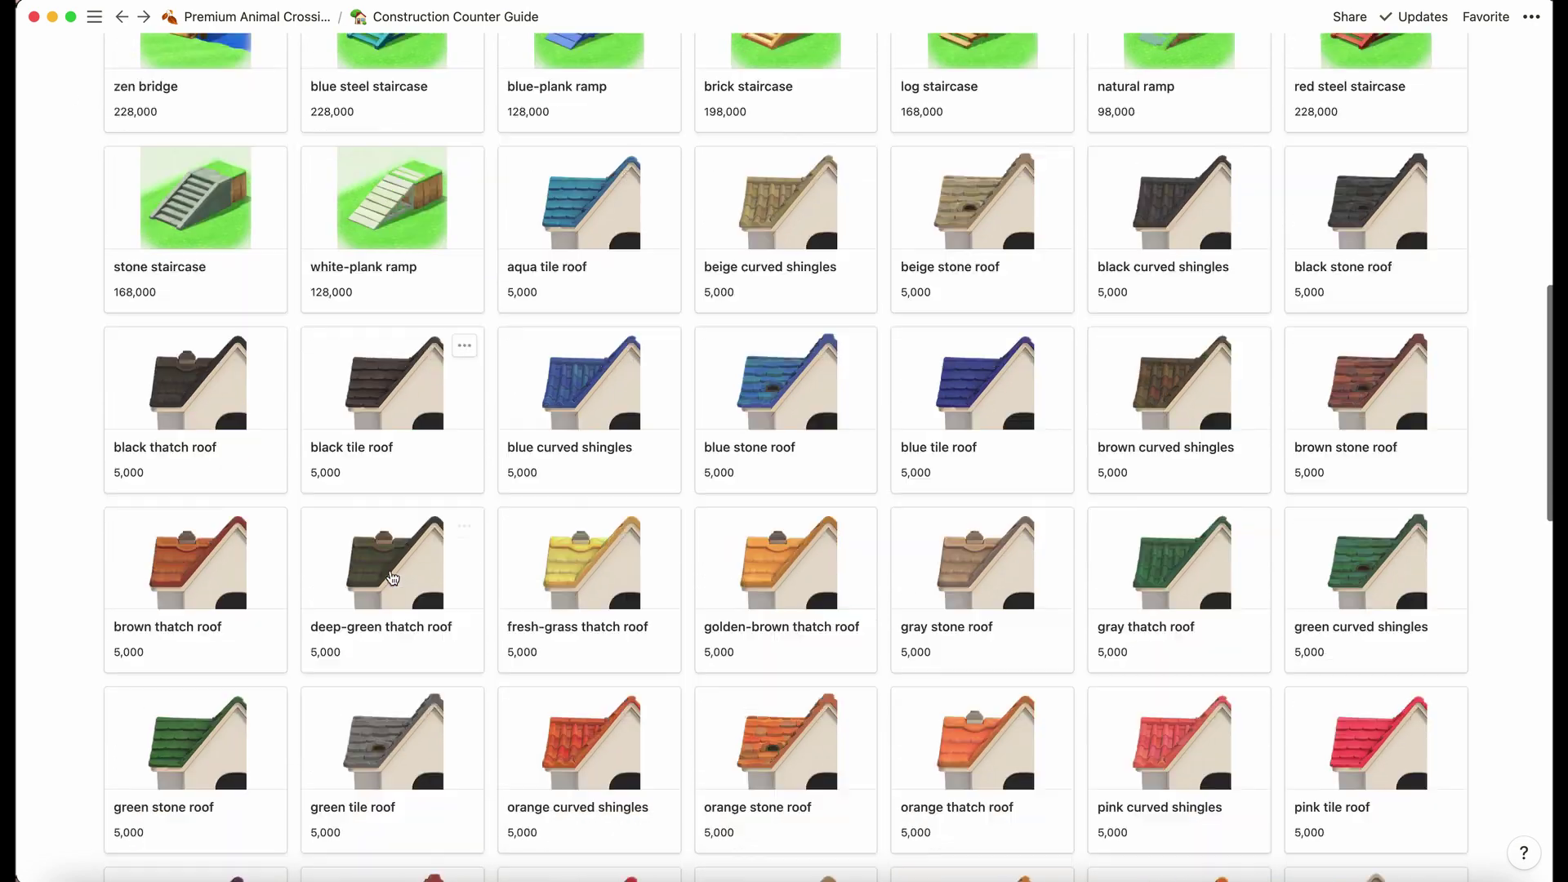
pyautogui.scroll(-8, 393, 578)
pyautogui.scroll(19, 393, 578)
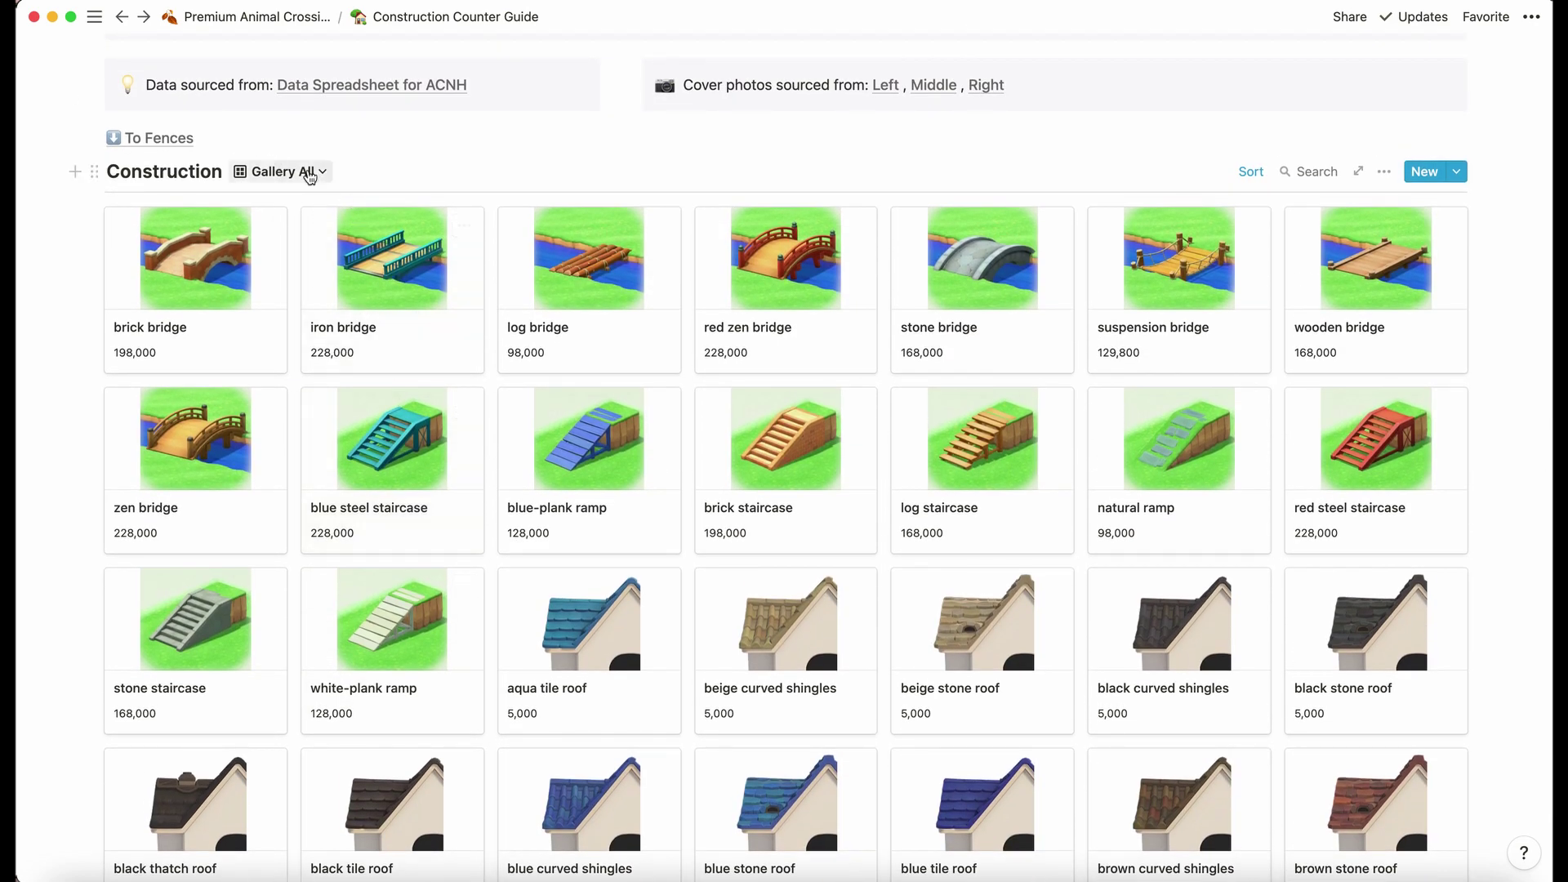
# Switch the Construction gallery through the Doors, Mailboxes and Roofing views
pyautogui.click(309, 175)
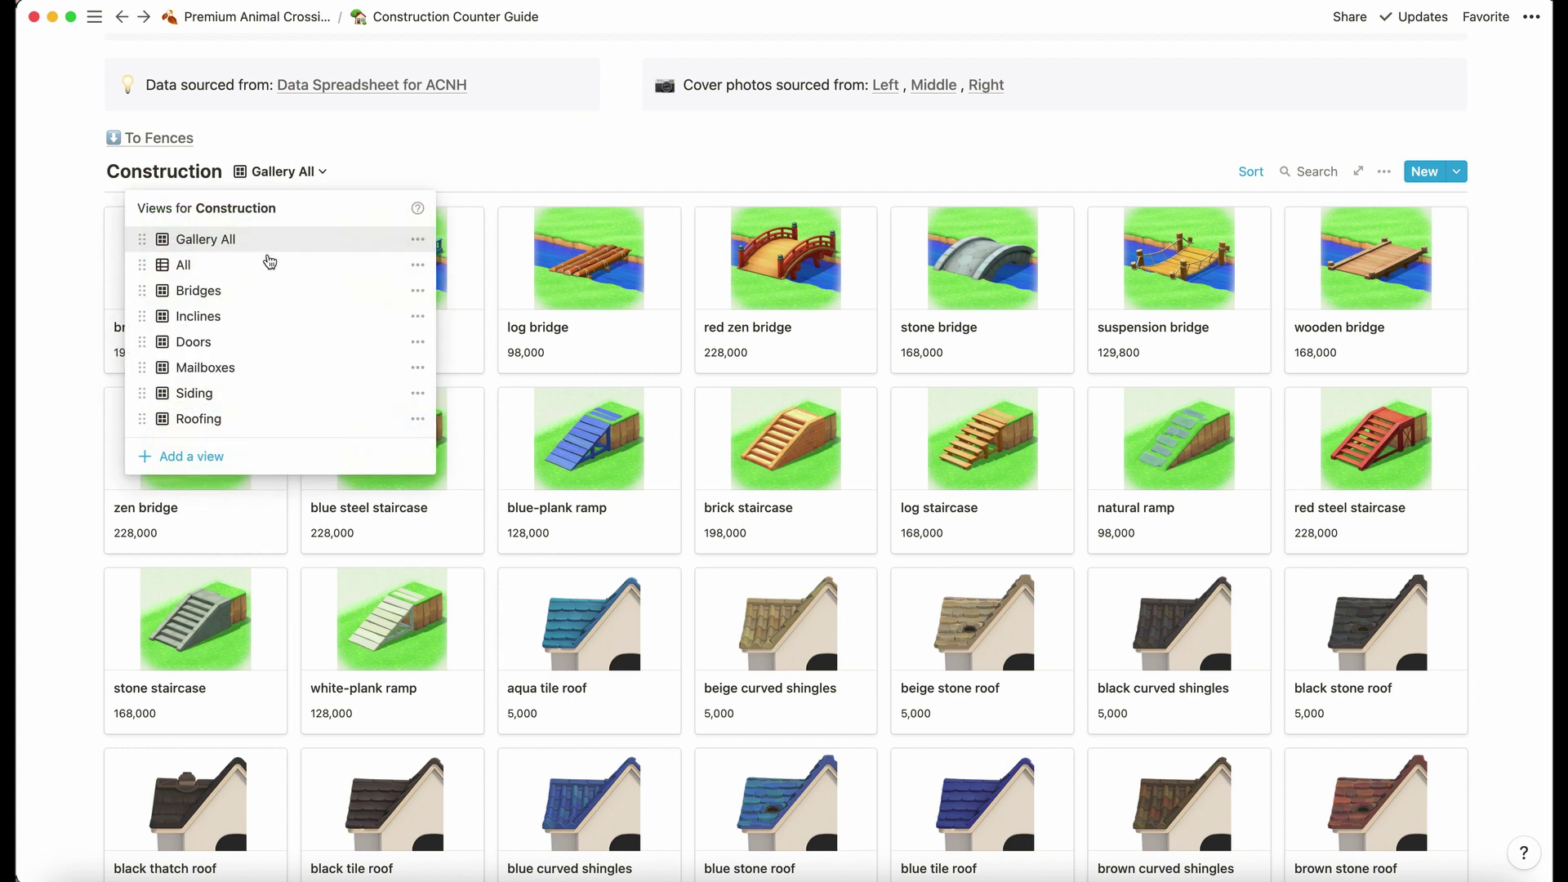
pyautogui.click(262, 344)
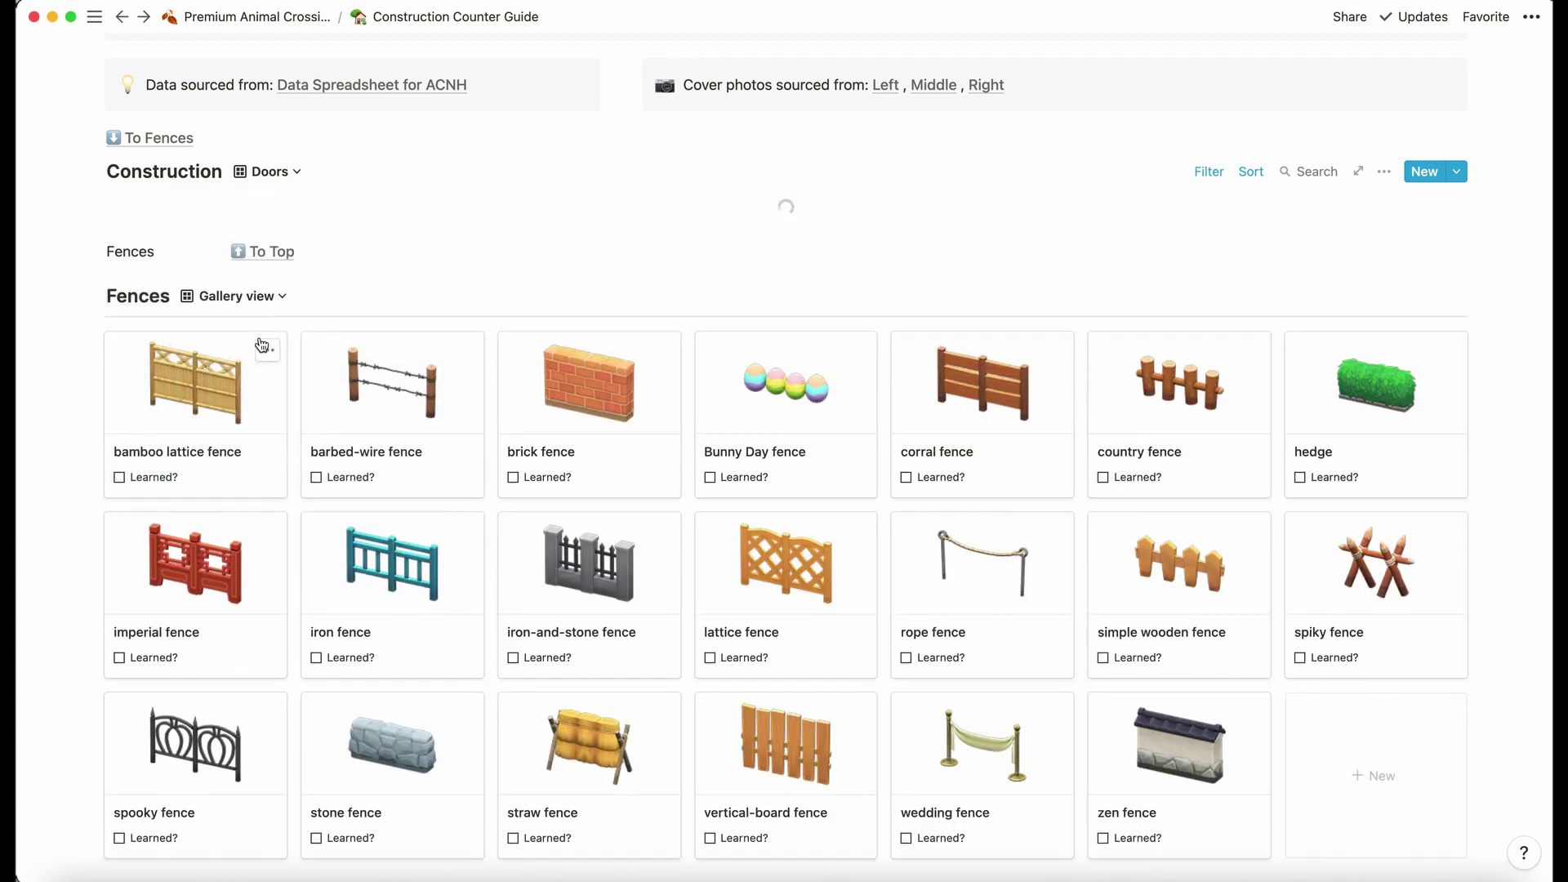
pyautogui.click(262, 176)
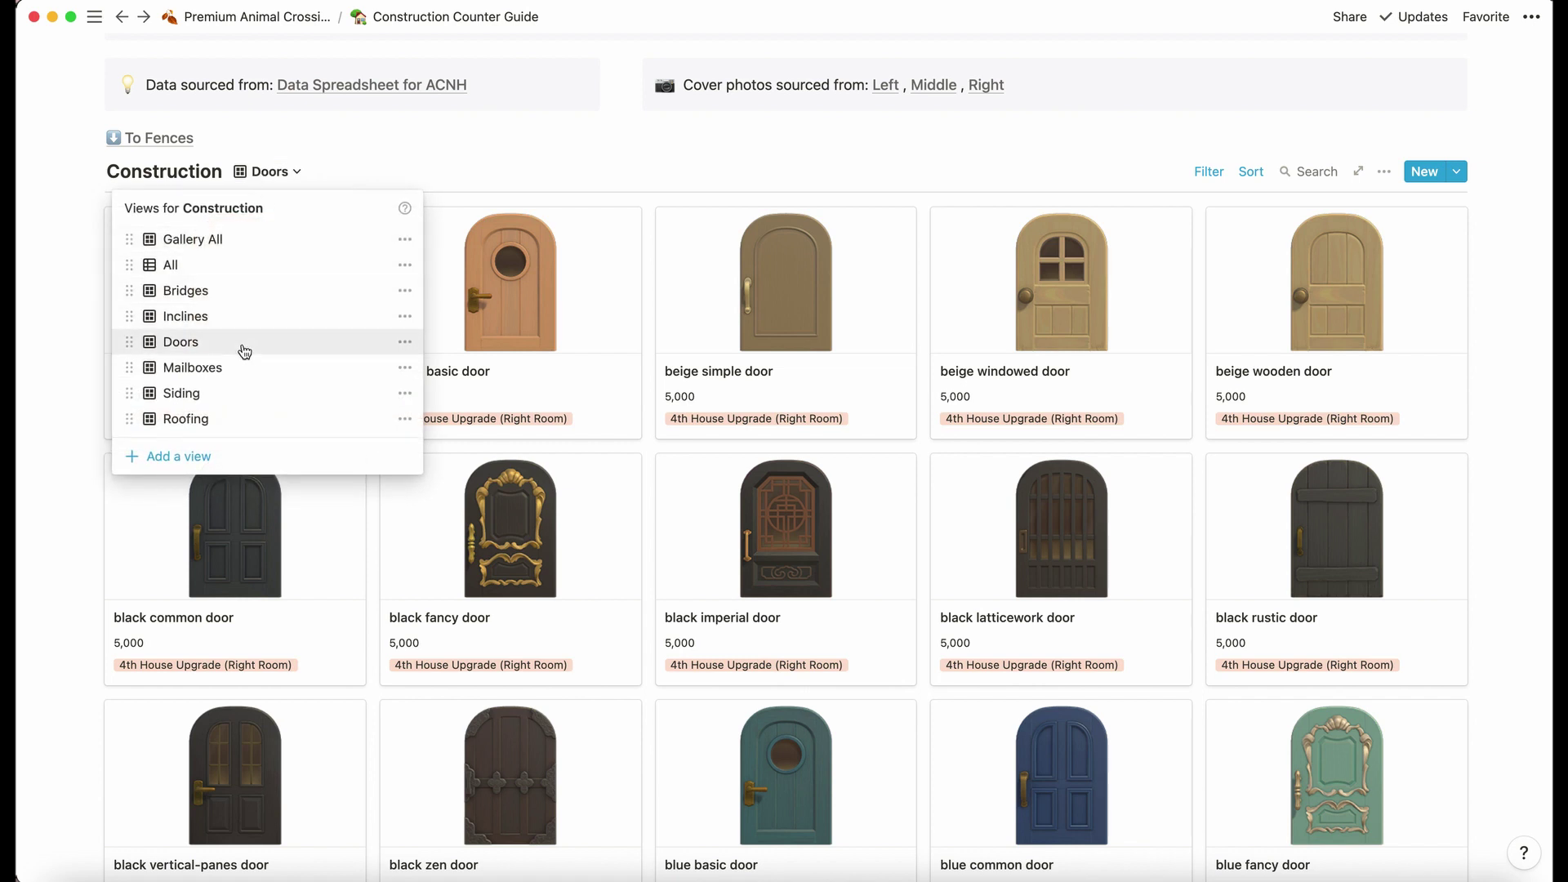
pyautogui.click(242, 369)
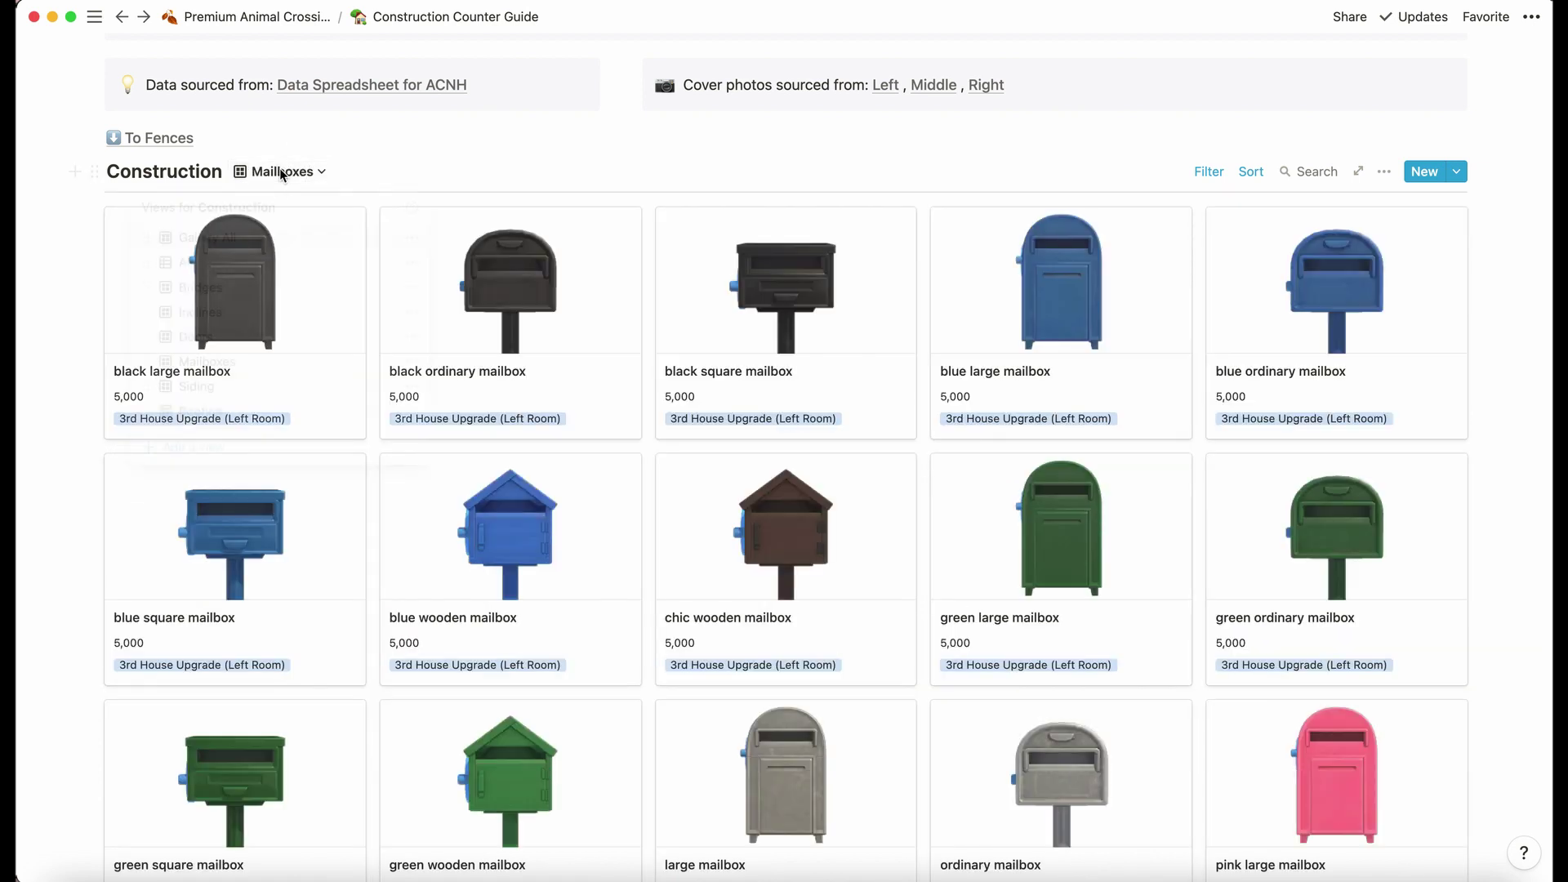
pyautogui.click(280, 171)
pyautogui.click(437, 398)
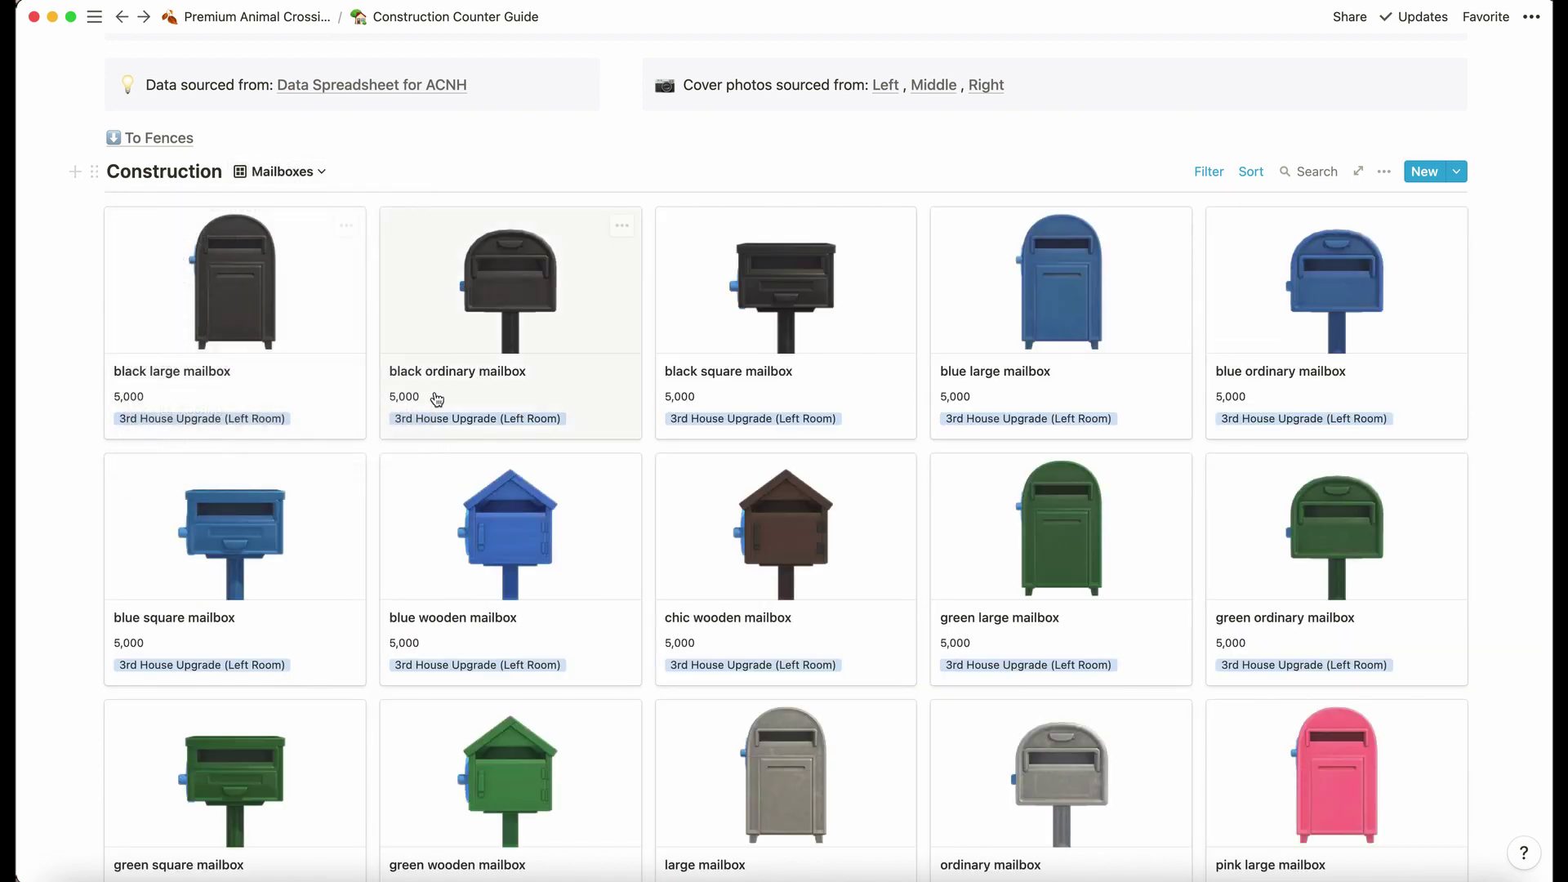
pyautogui.click(267, 173)
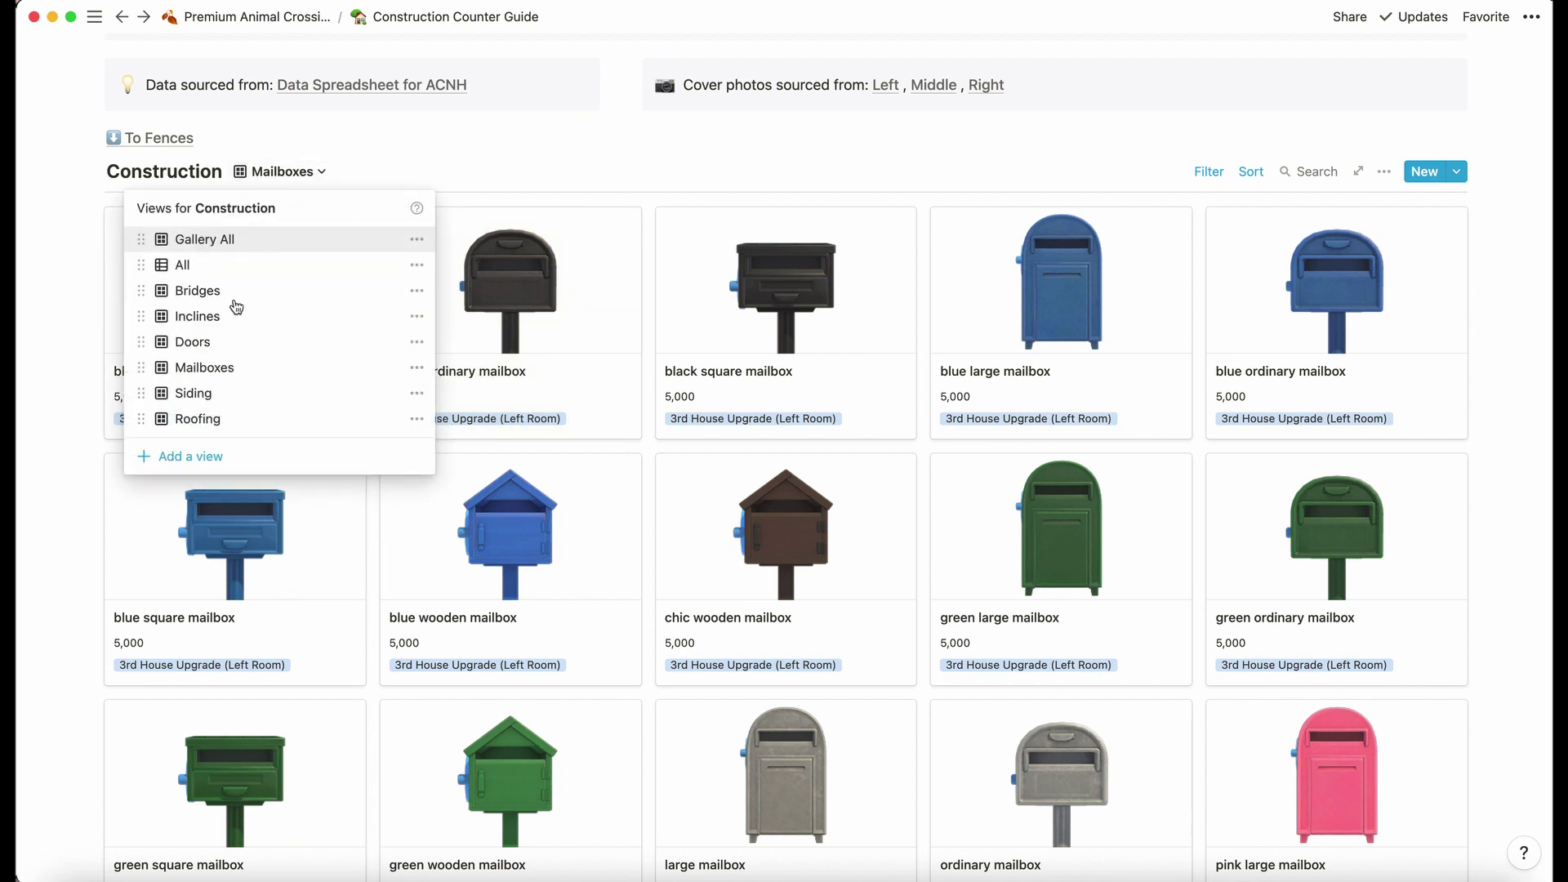
pyautogui.click(225, 418)
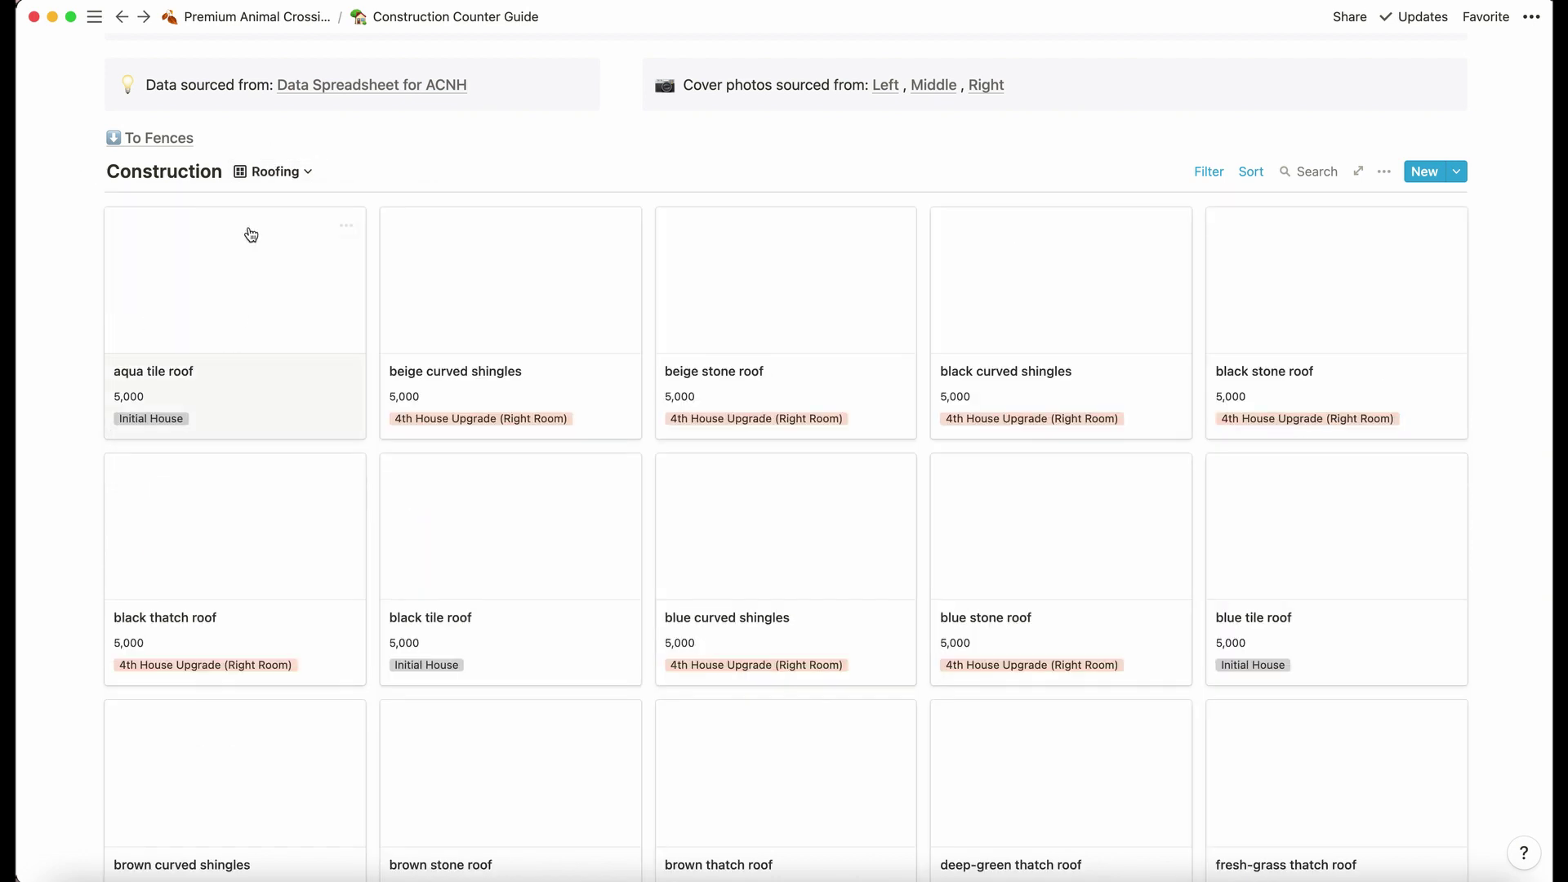
# Show the Bridges view, then the Gallery All view listing every construction item
pyautogui.click(269, 173)
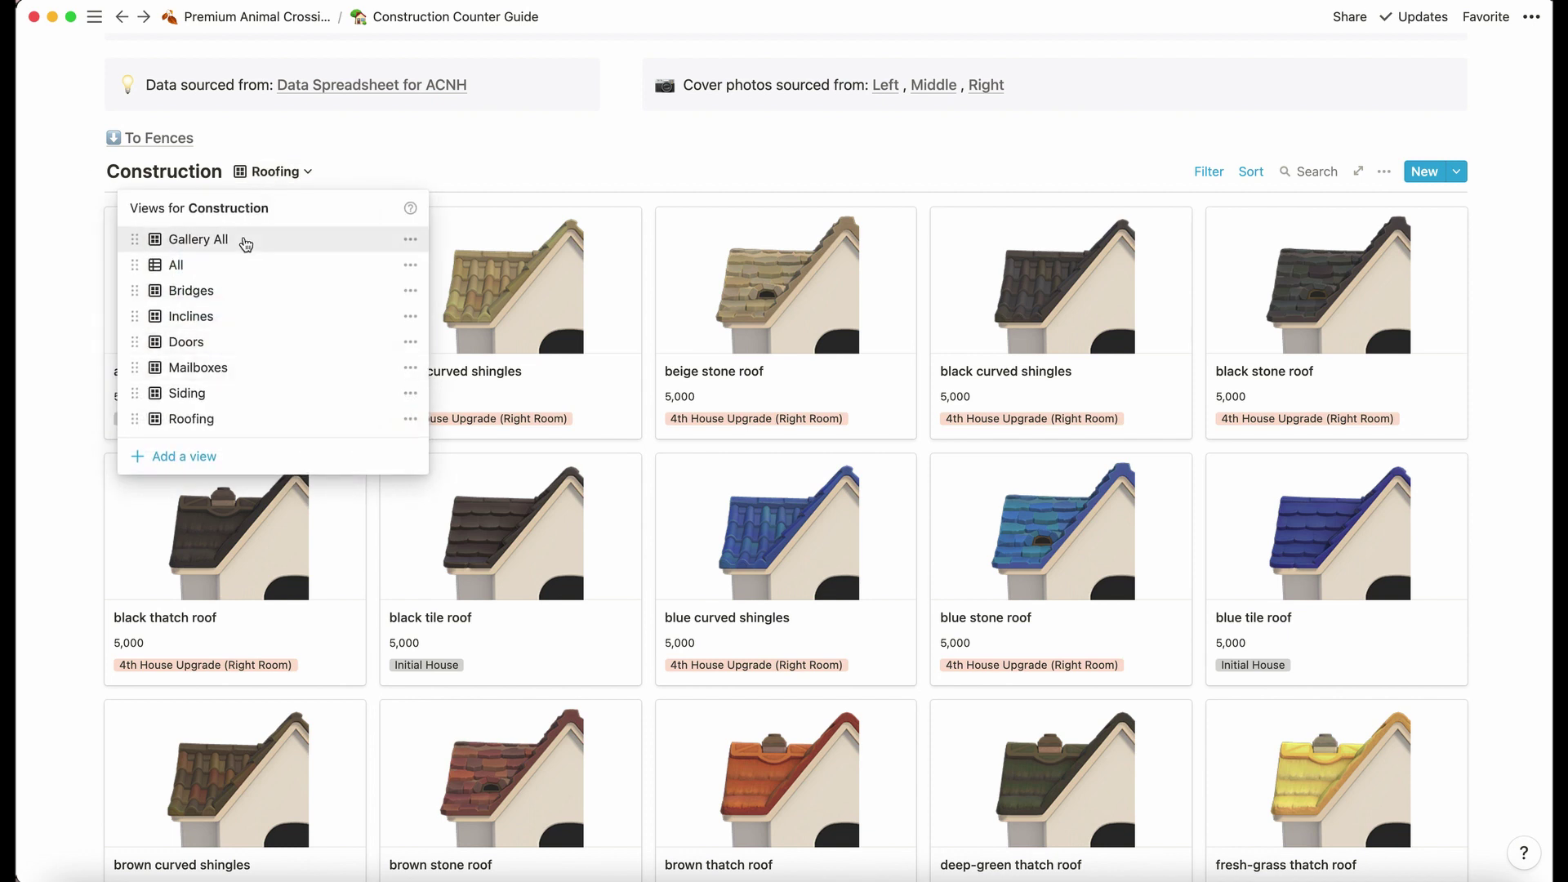
pyautogui.click(218, 292)
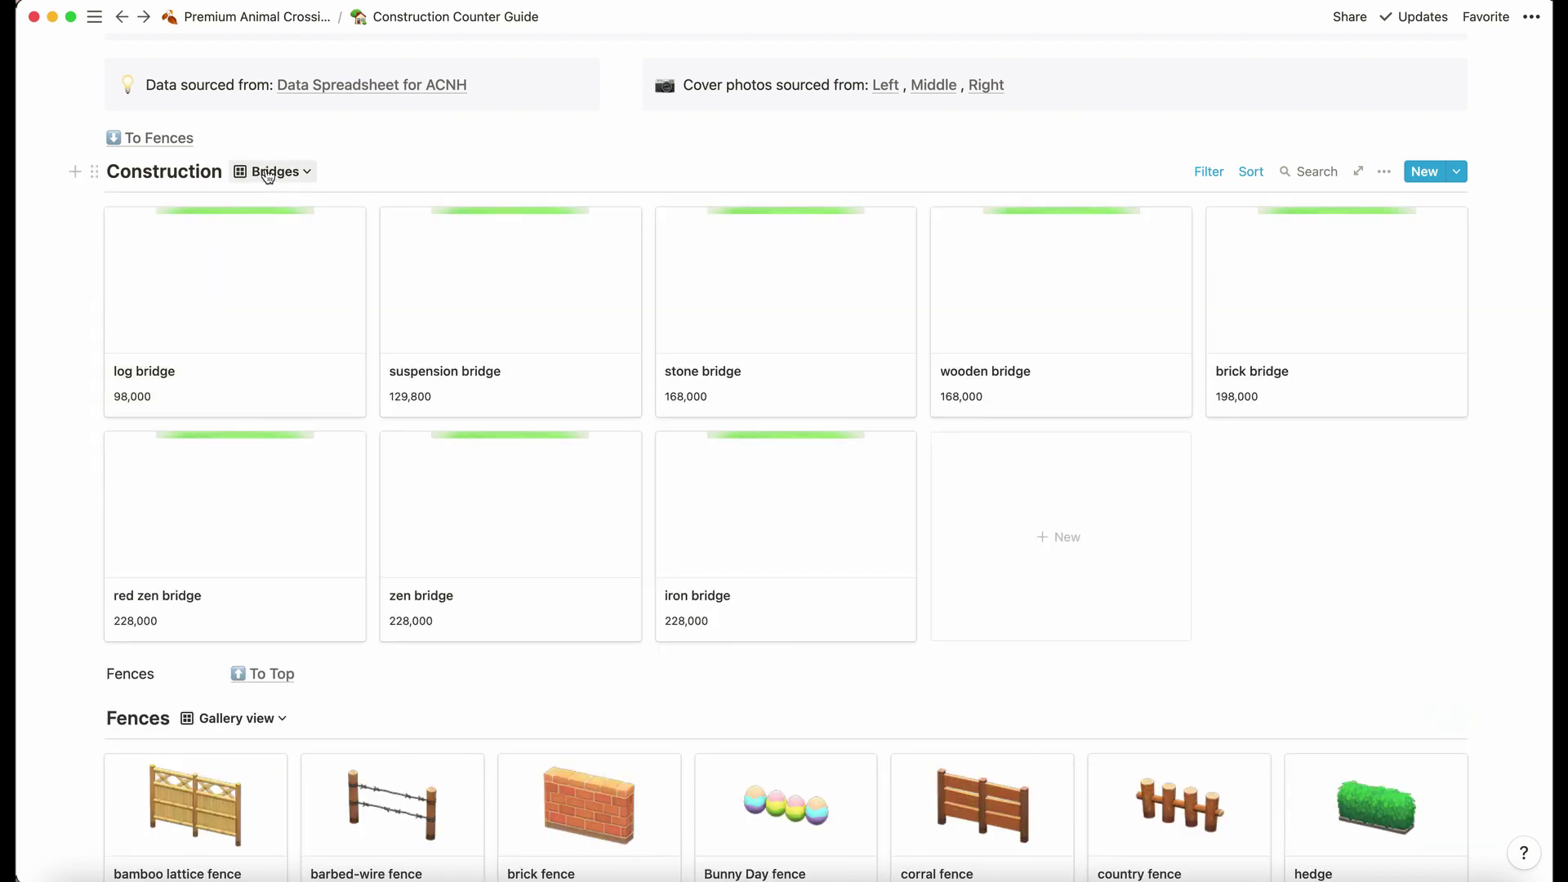
pyautogui.click(266, 173)
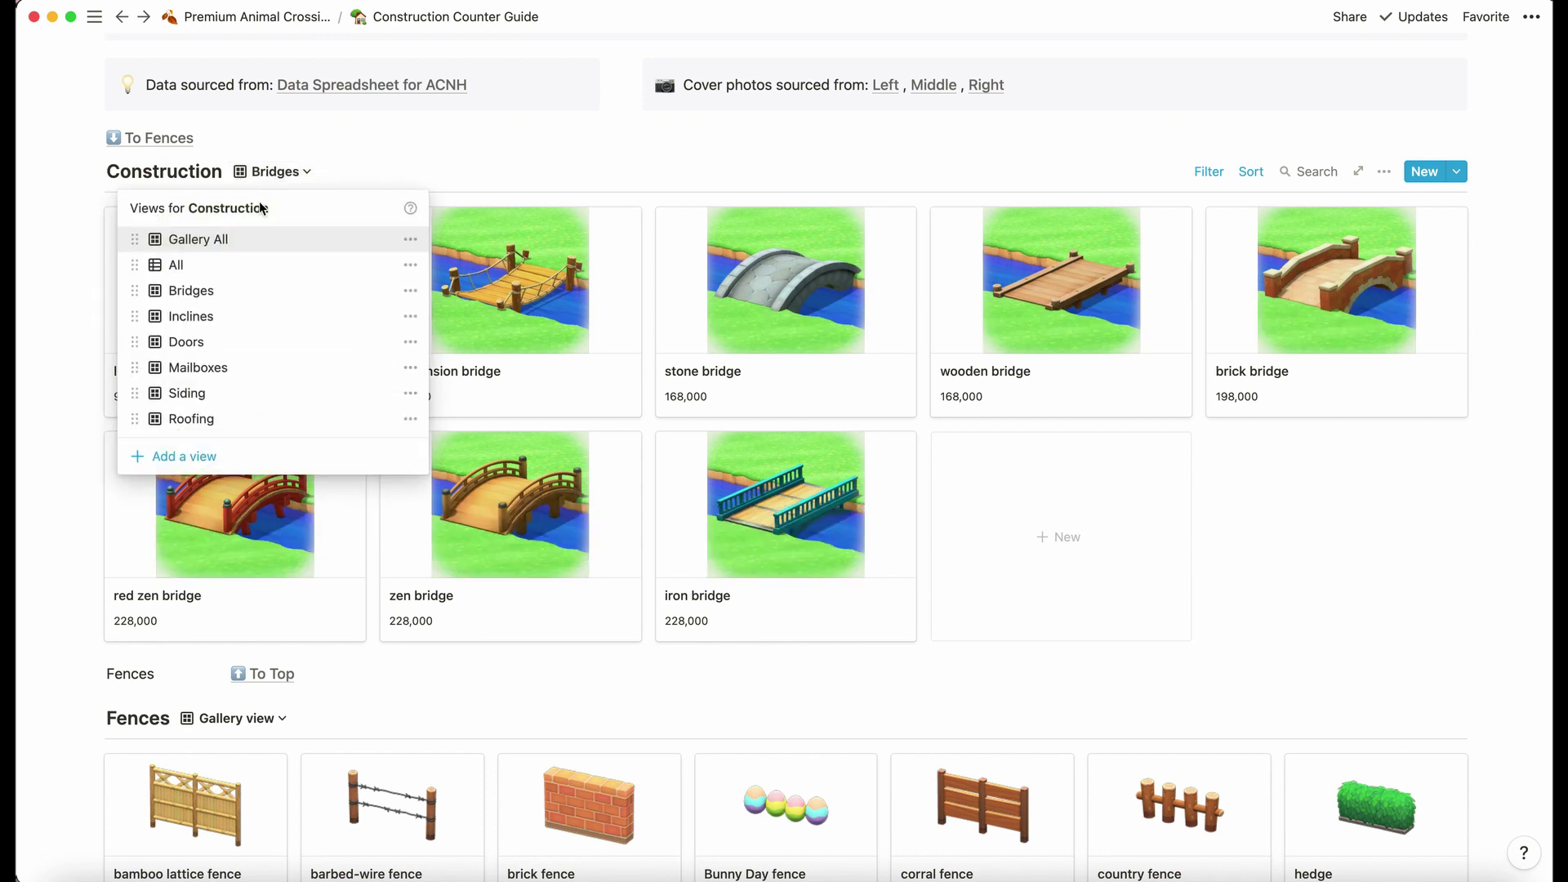
pyautogui.click(258, 242)
pyautogui.scroll(-15, 332, 406)
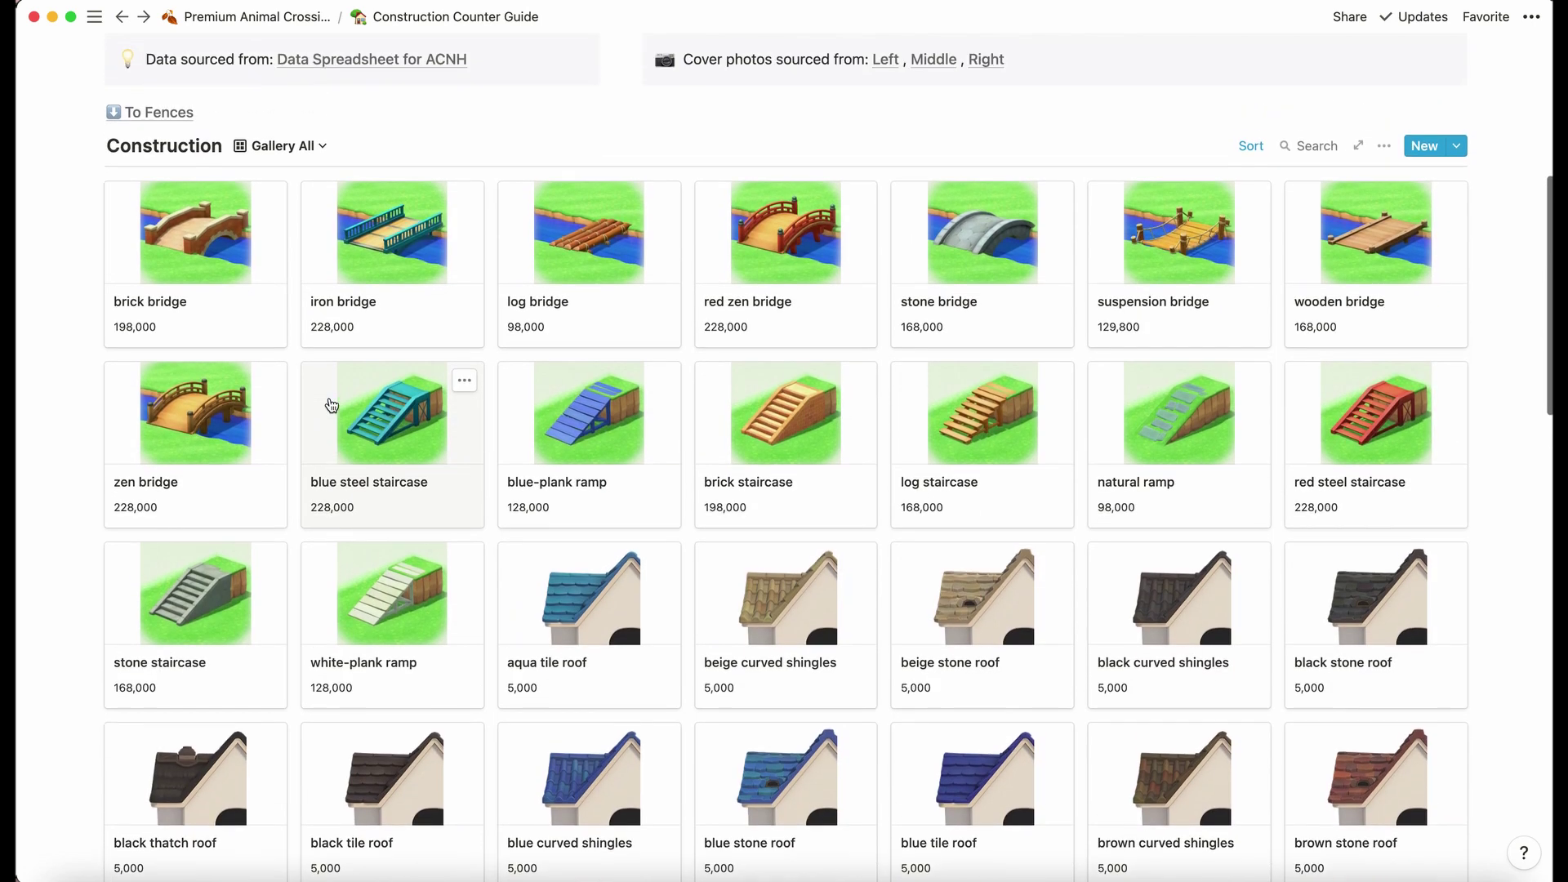
pyautogui.scroll(-5, 332, 406)
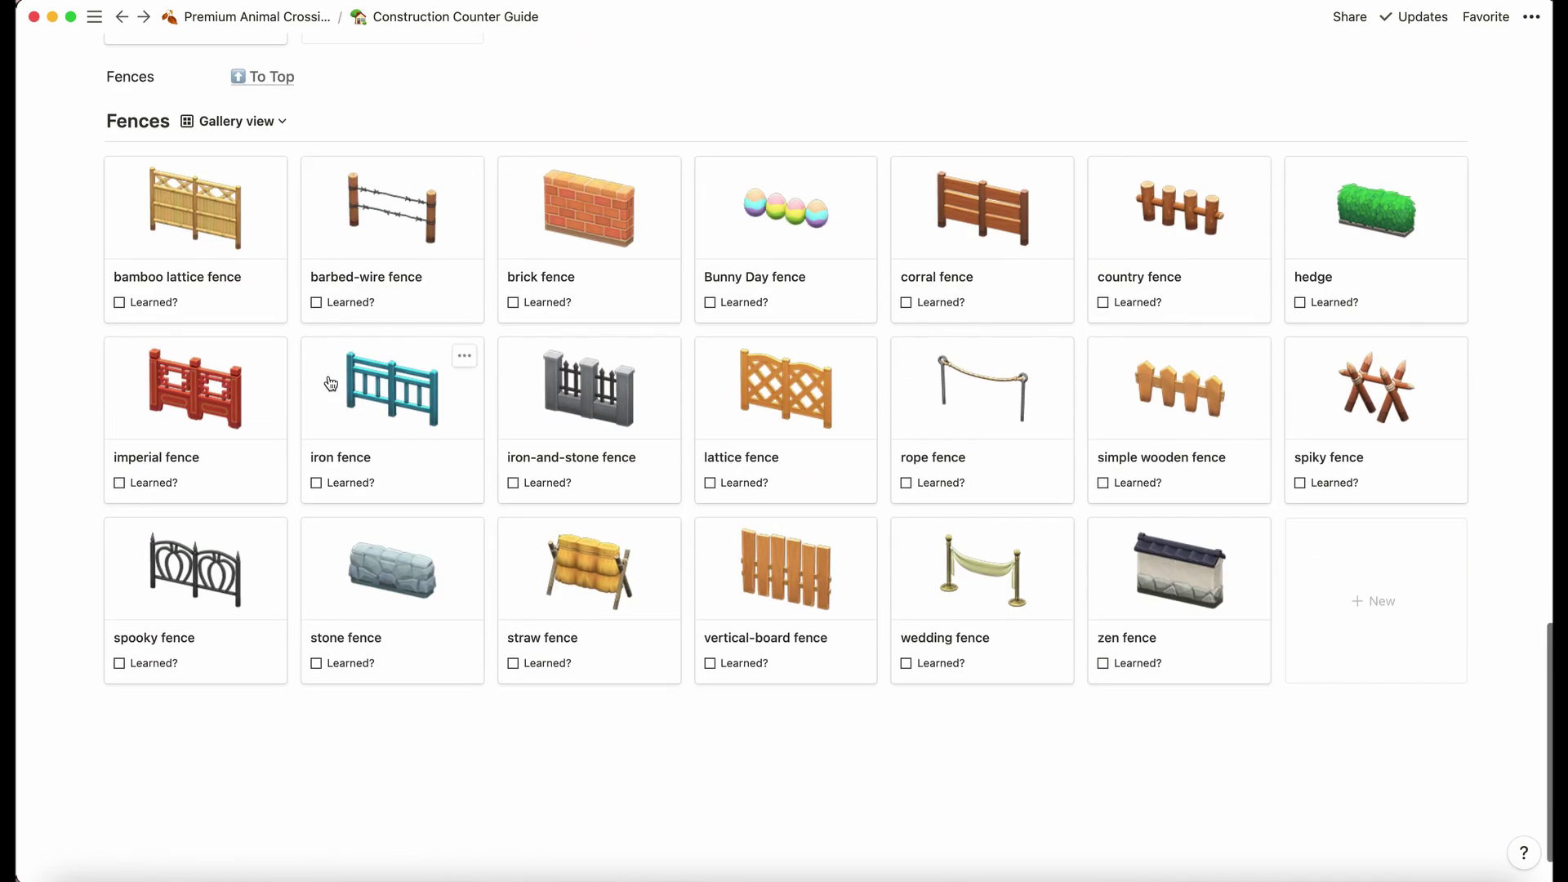
# Check the Fences gallery's views, then scroll back to the top
pyautogui.click(255, 120)
pyautogui.click(259, 122)
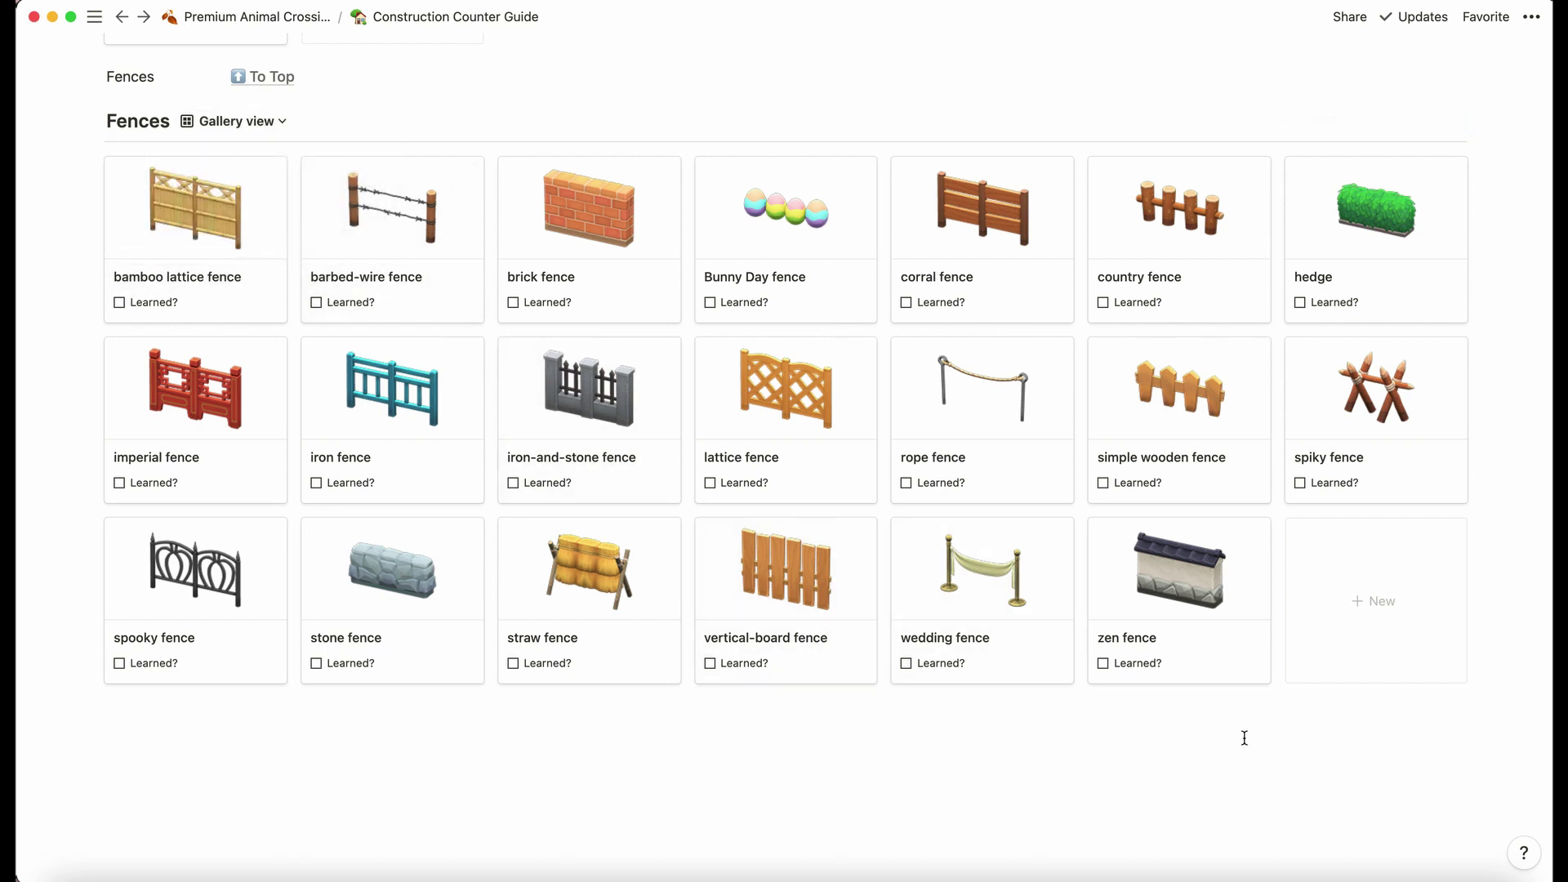
pyautogui.scroll(2, 1240, 735)
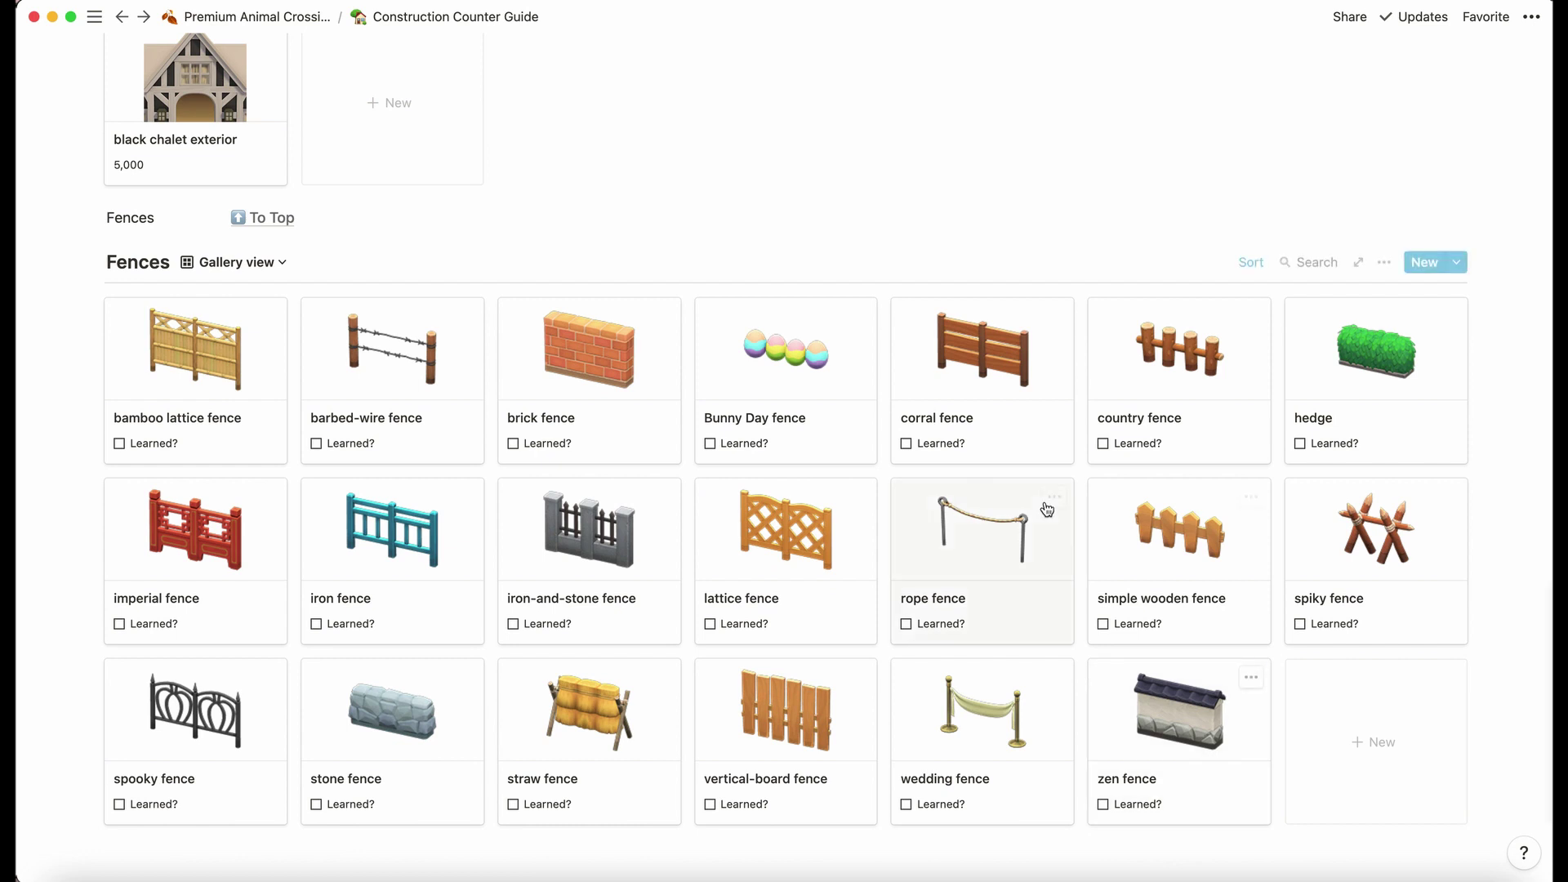
pyautogui.scroll(20, 1043, 508)
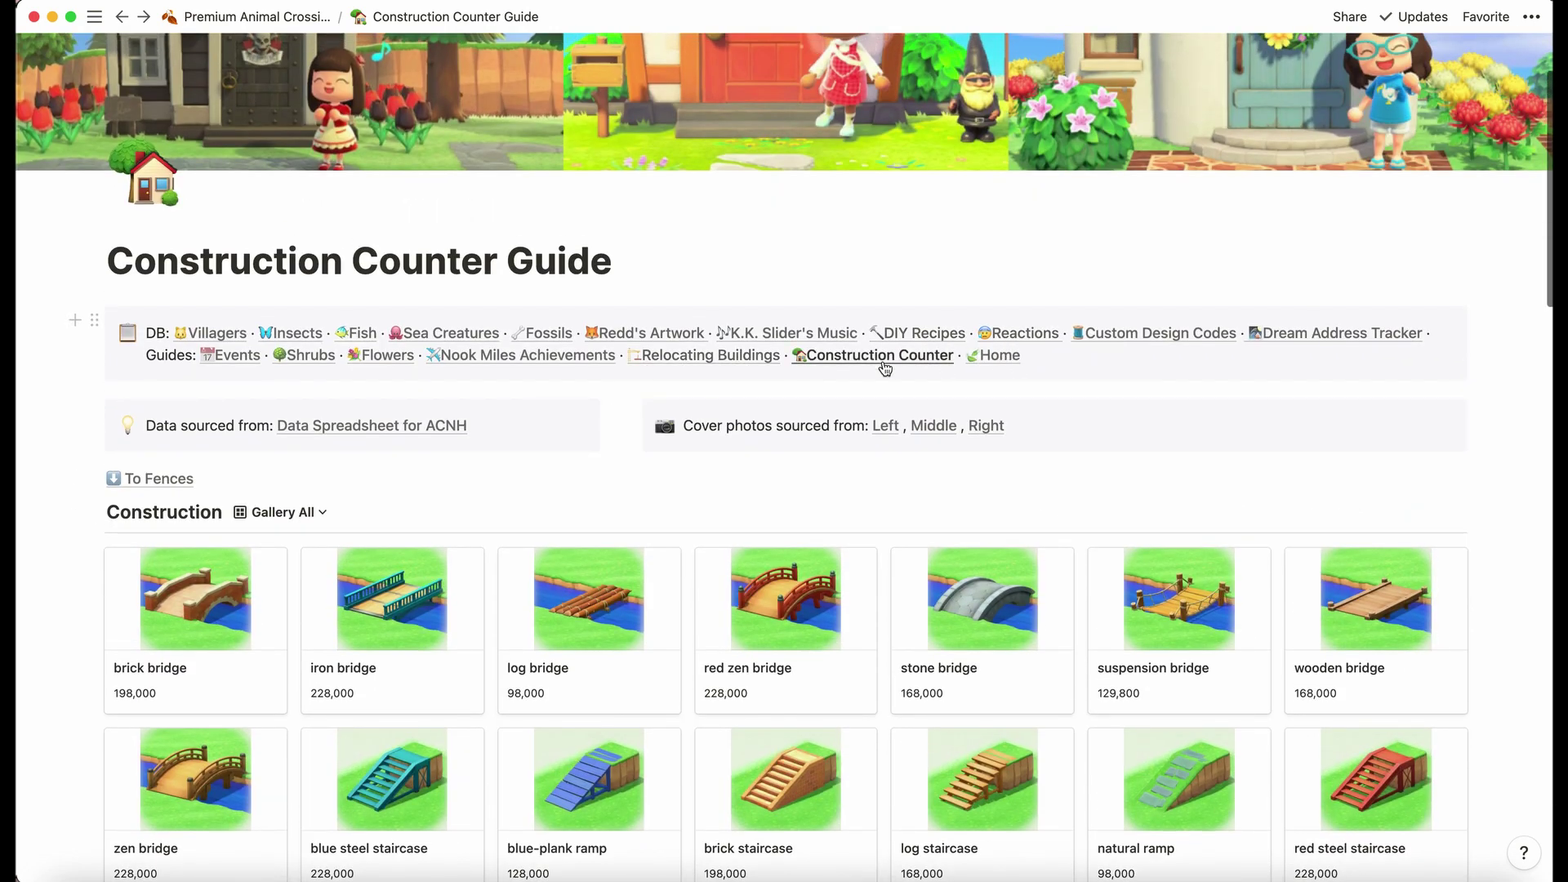
# From Home, open the Villager Database and try the Dreamies Gallery and All Villagers views
pyautogui.click(980, 355)
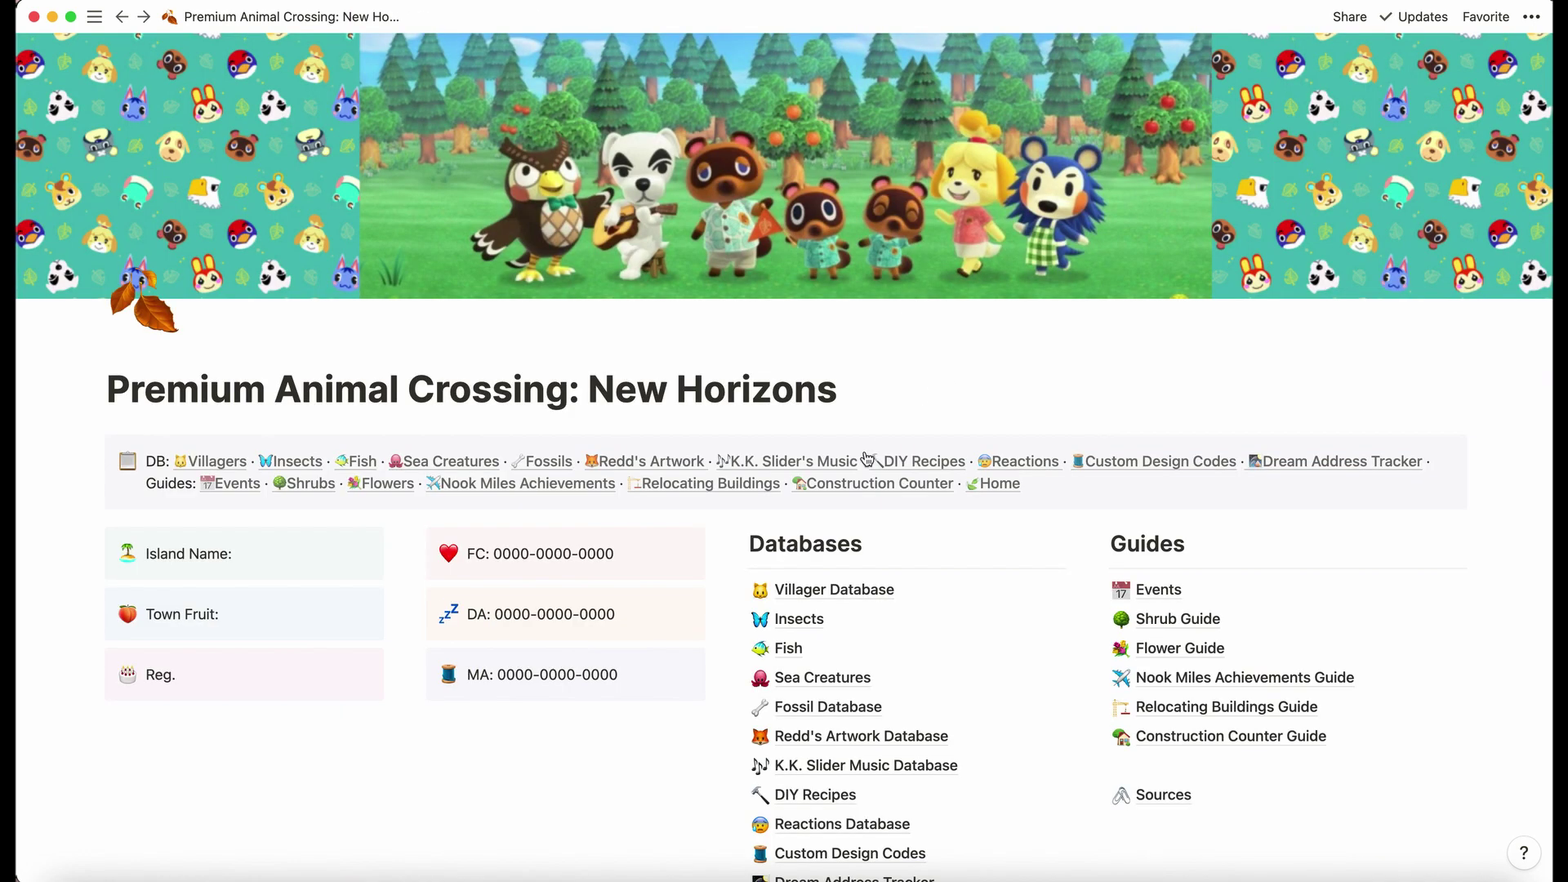
pyautogui.scroll(-2, 833, 533)
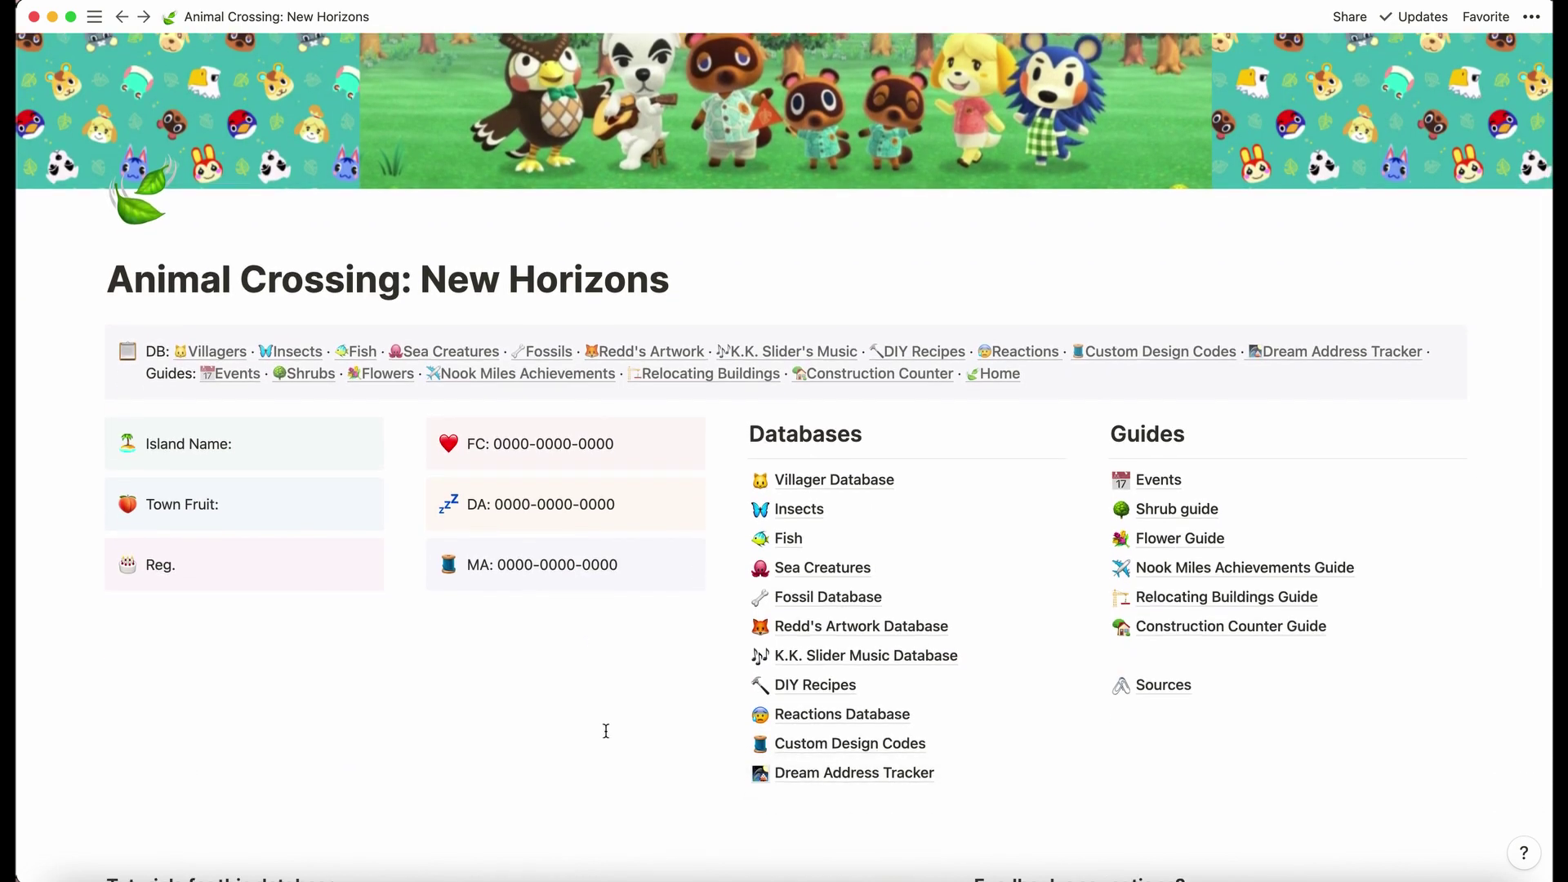
pyautogui.click(804, 482)
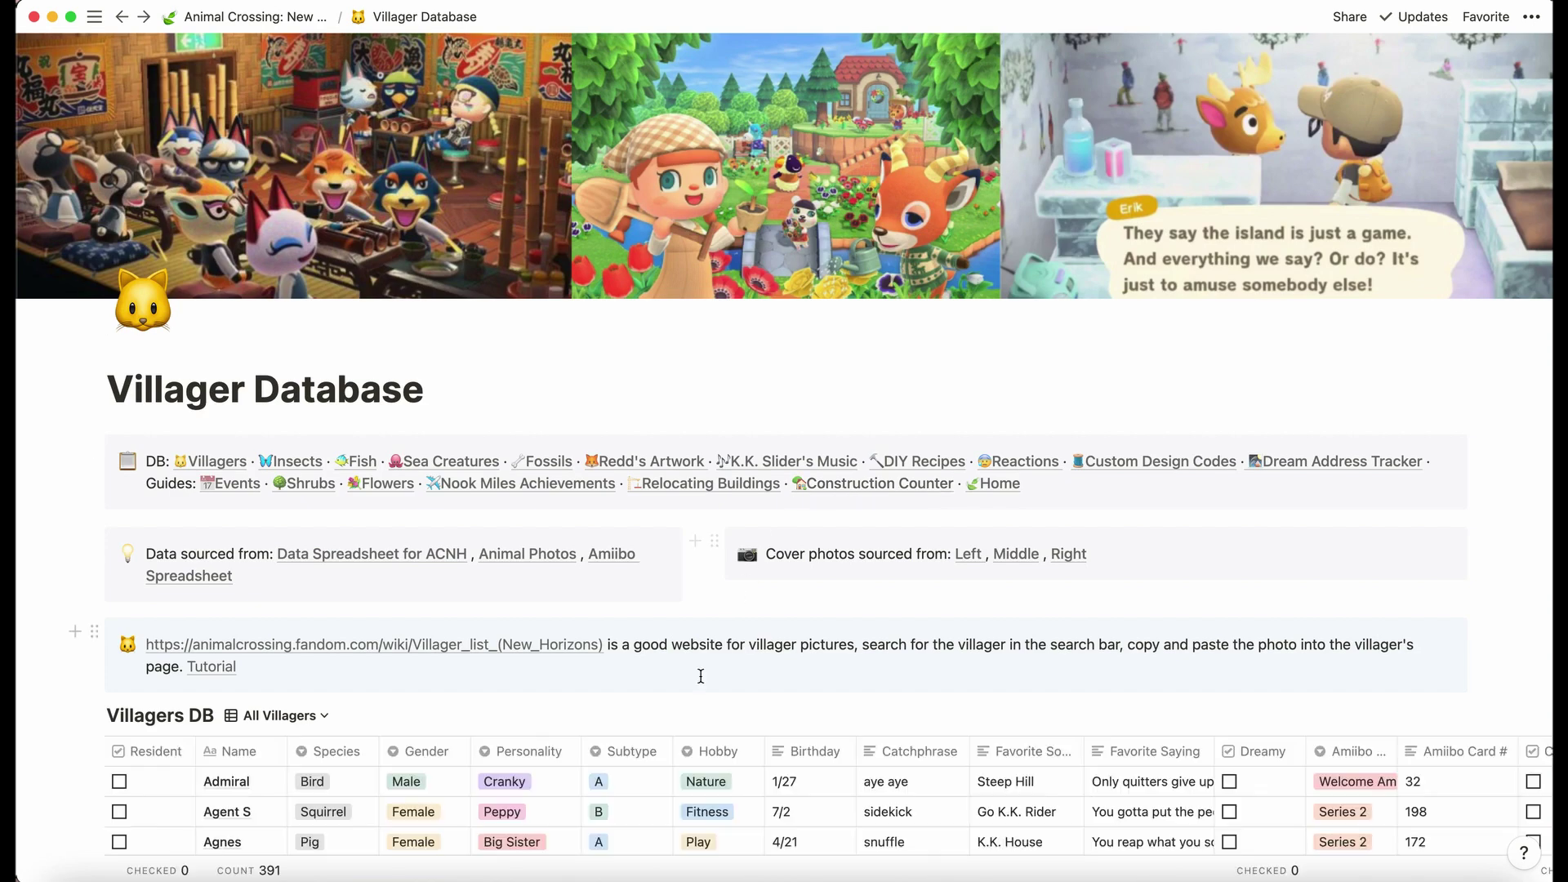
pyautogui.scroll(-3, 701, 676)
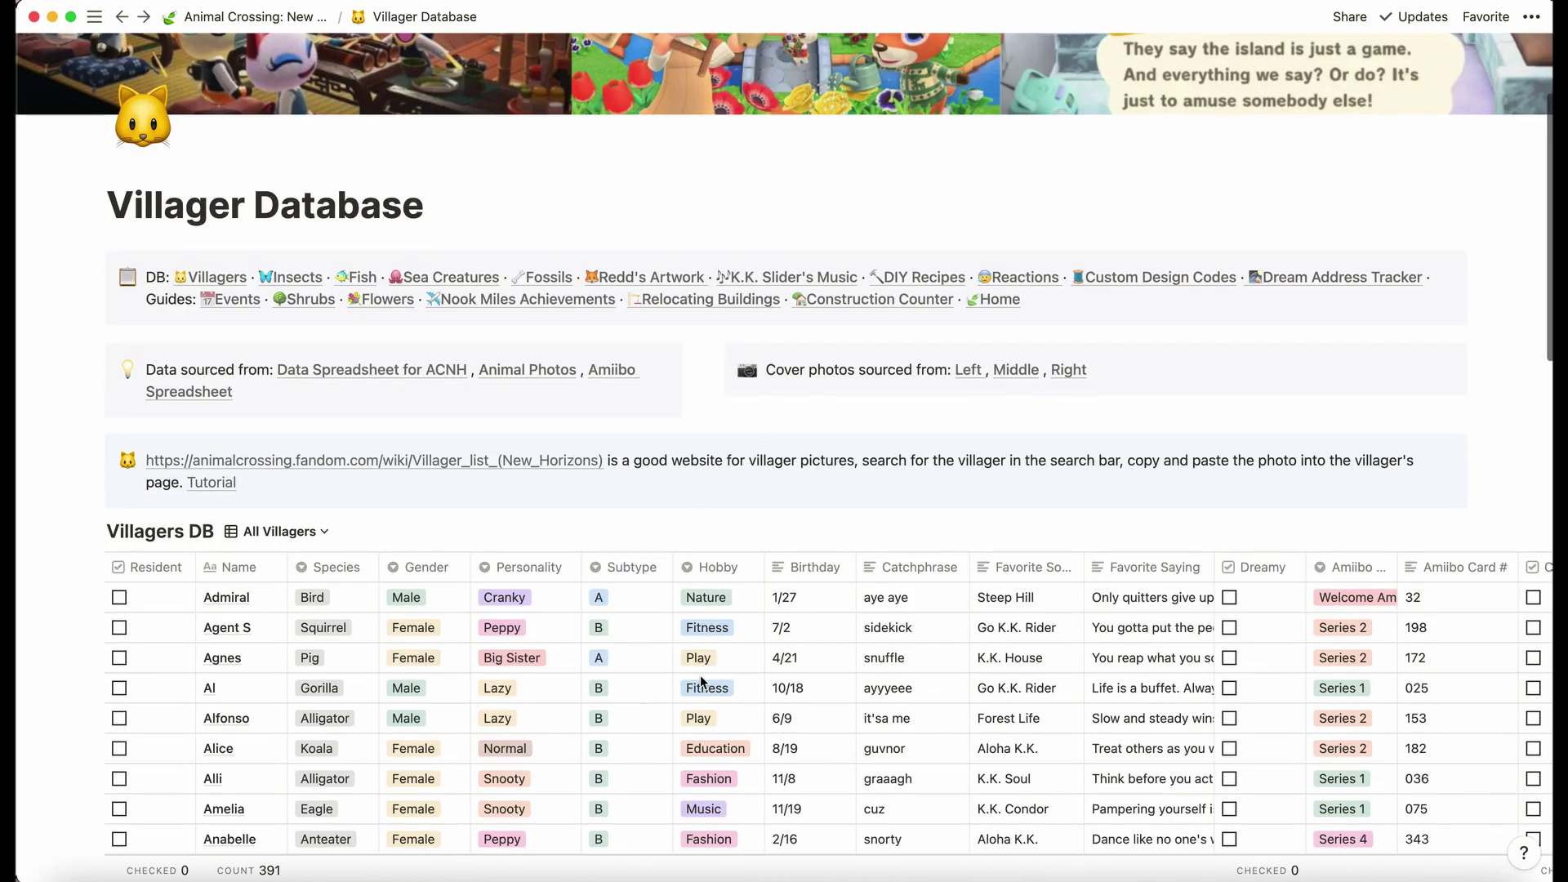
pyautogui.click(268, 533)
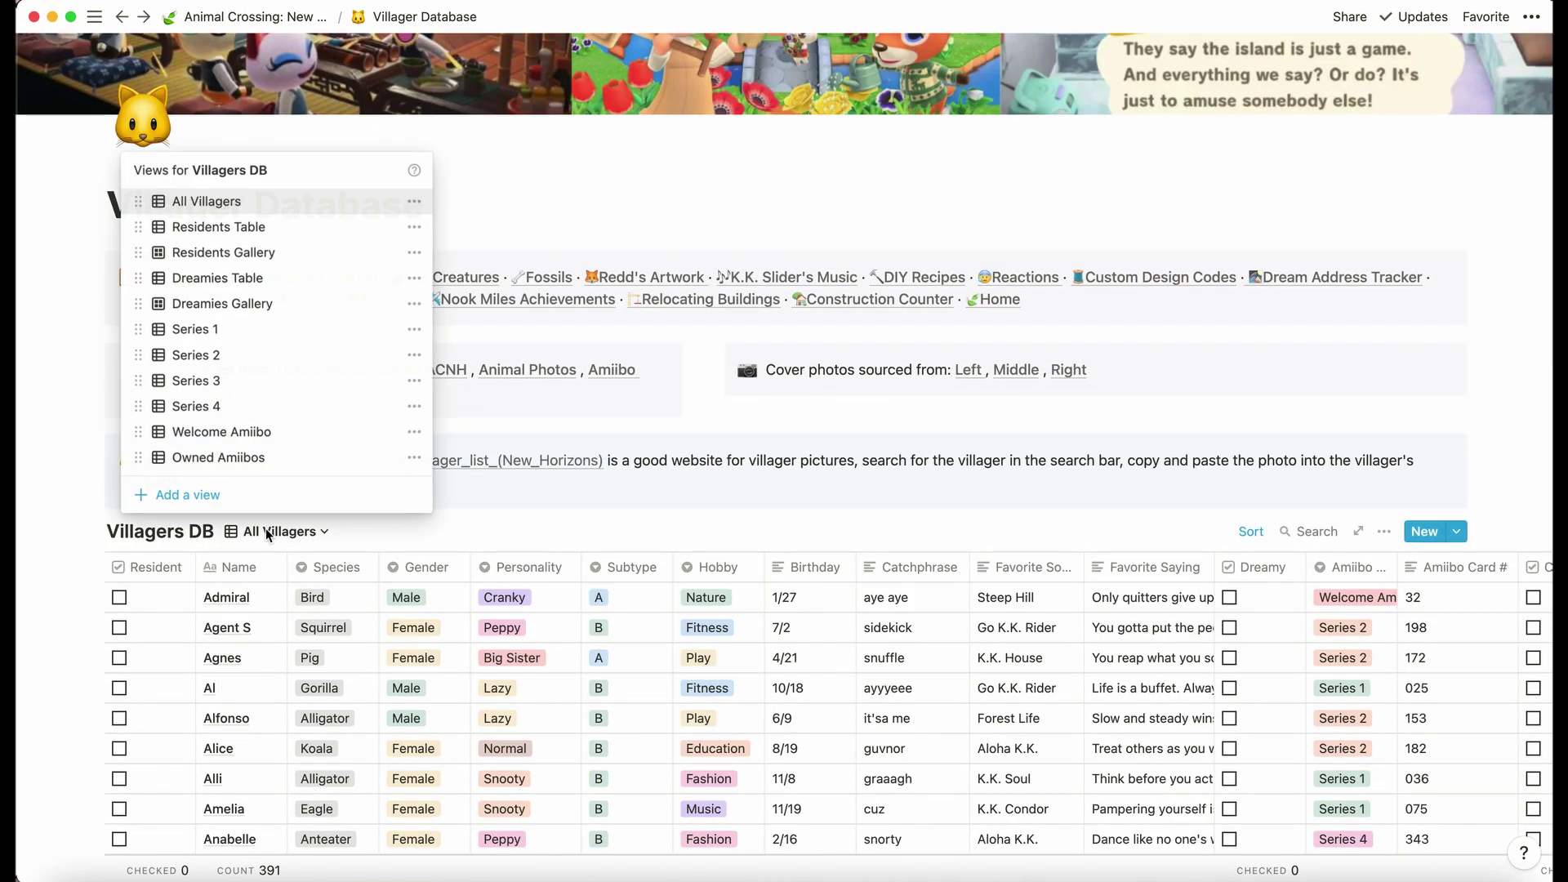
pyautogui.click(255, 306)
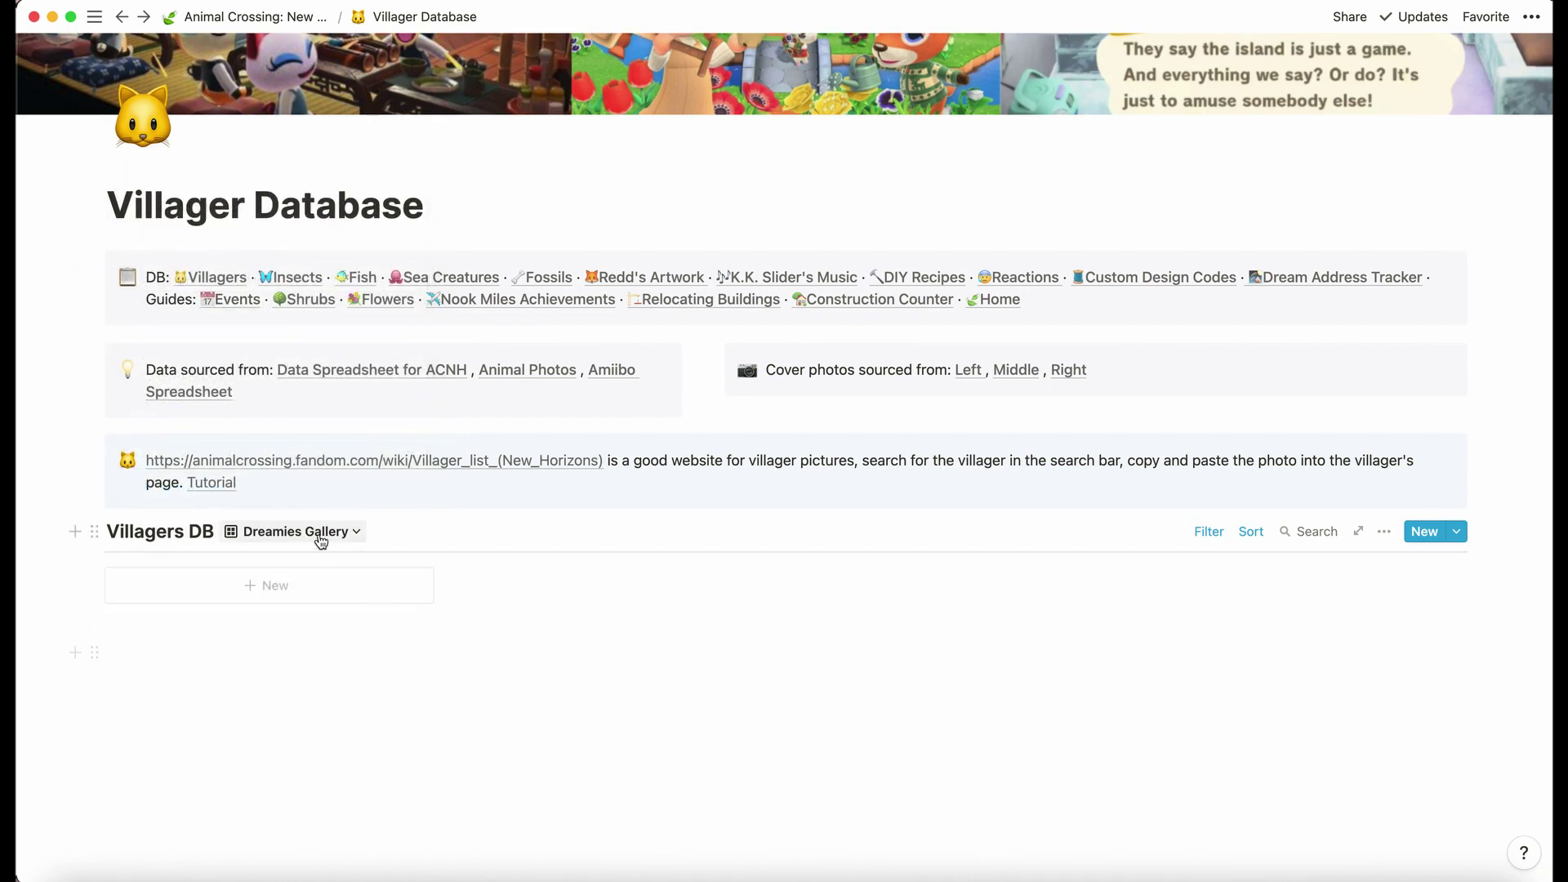
pyautogui.click(321, 539)
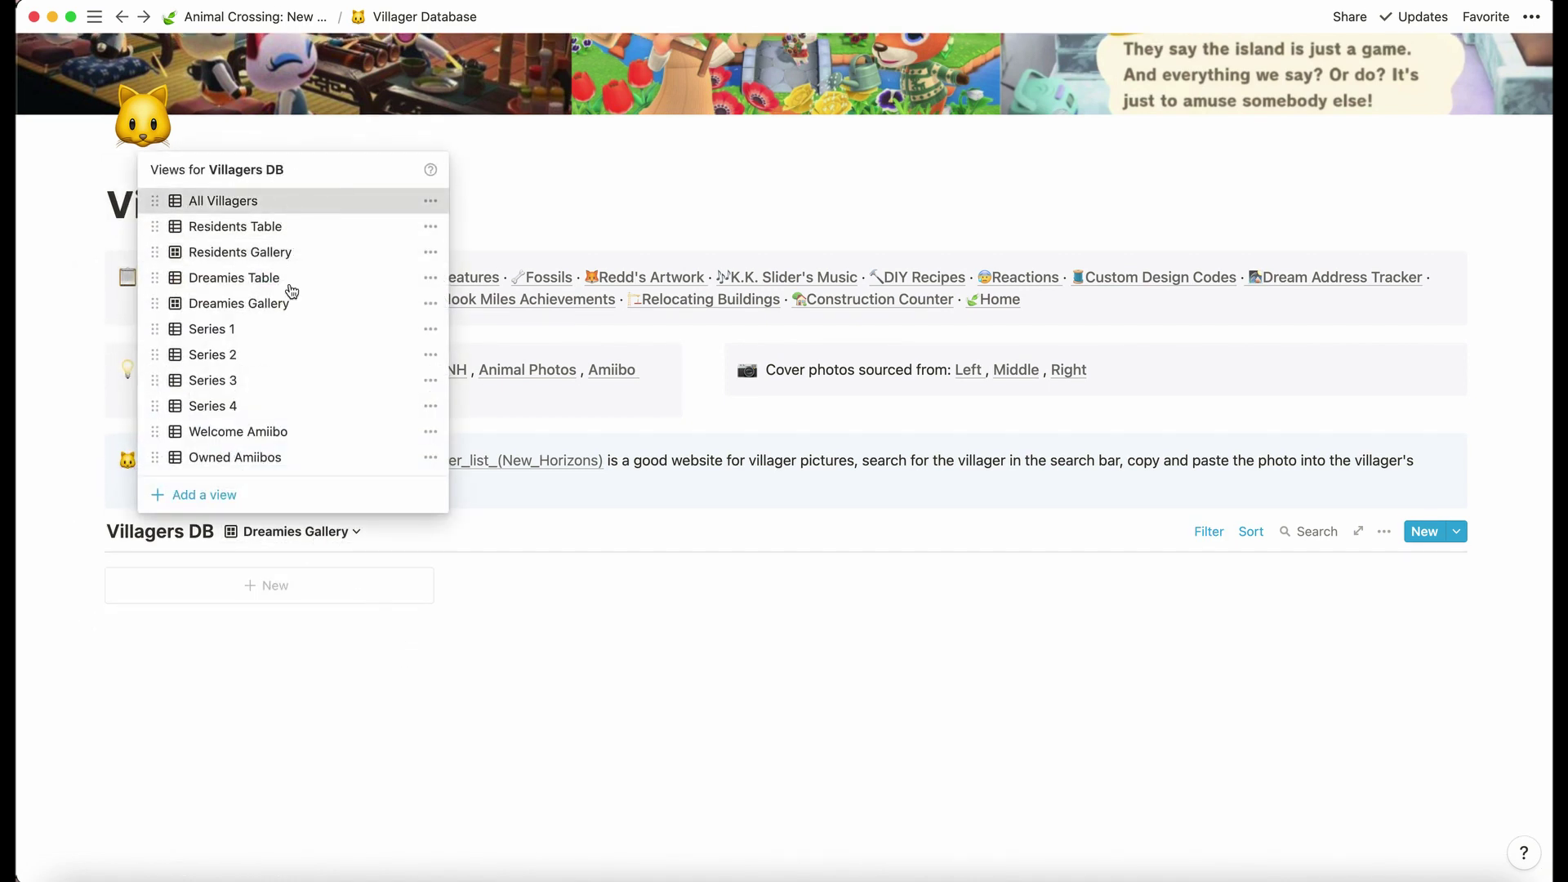
pyautogui.click(261, 201)
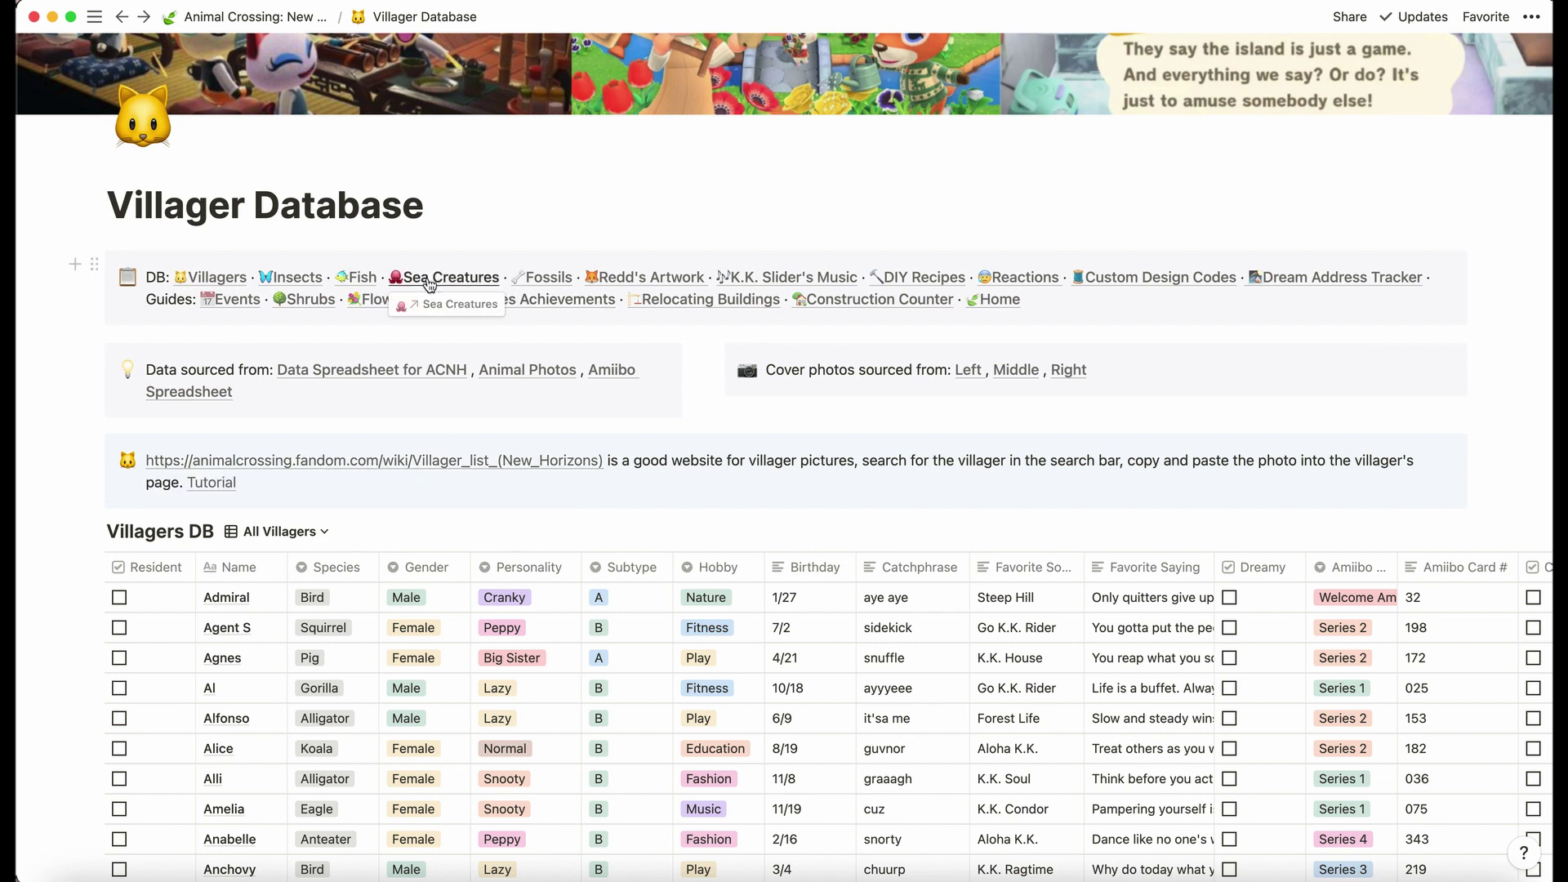
# Open the Insects page, check its views and collapse the Northern Hemisphere section
pyautogui.click(309, 276)
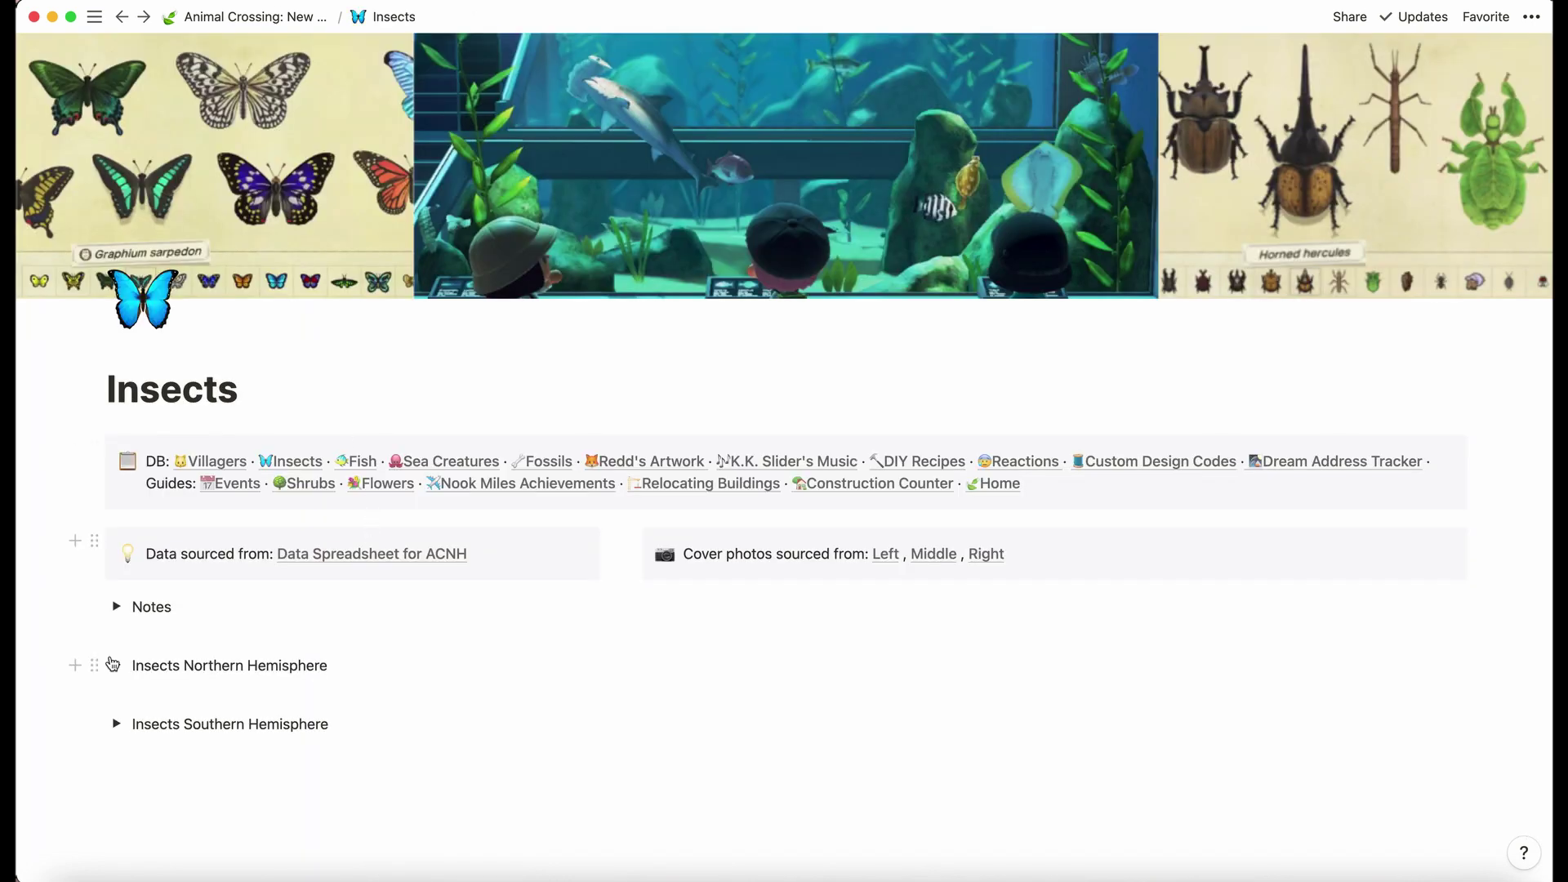
pyautogui.scroll(-3, 195, 741)
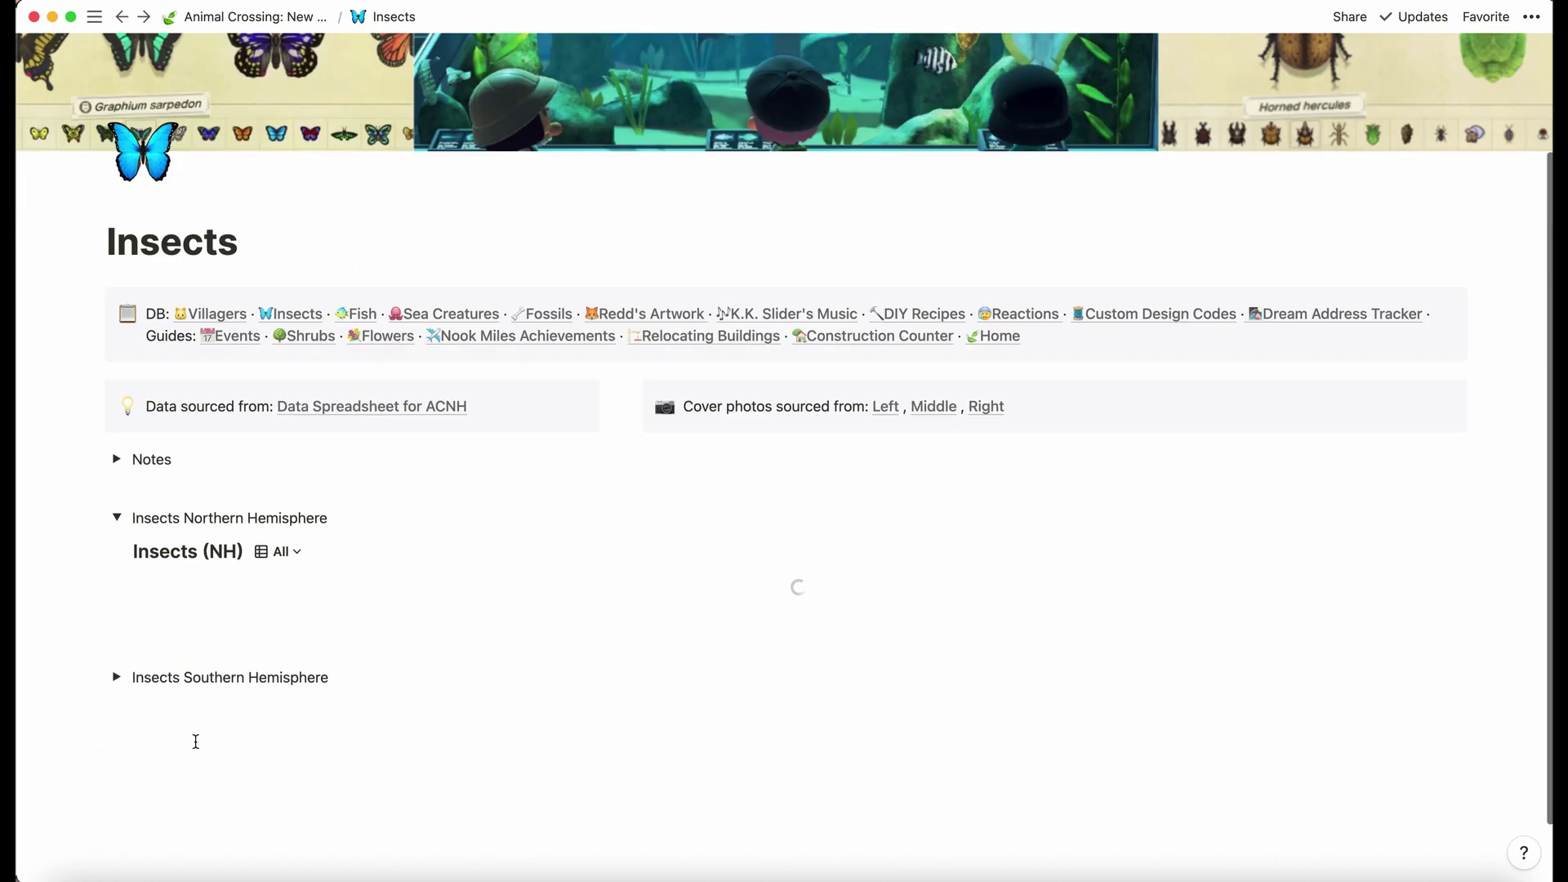
pyautogui.click(287, 549)
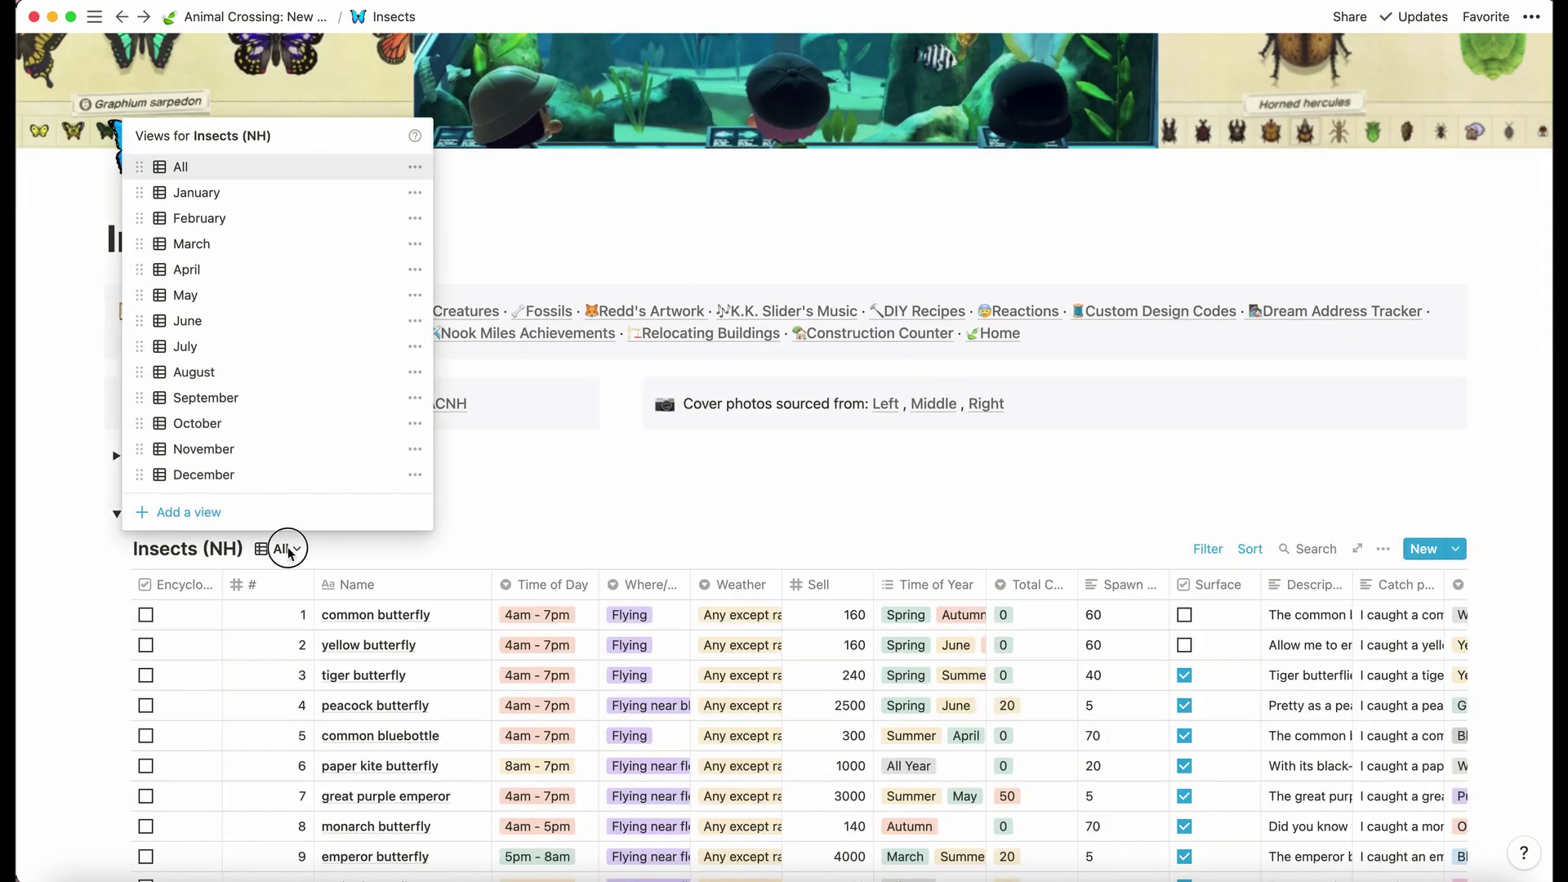
pyautogui.press('Escape')
pyautogui.click(123, 517)
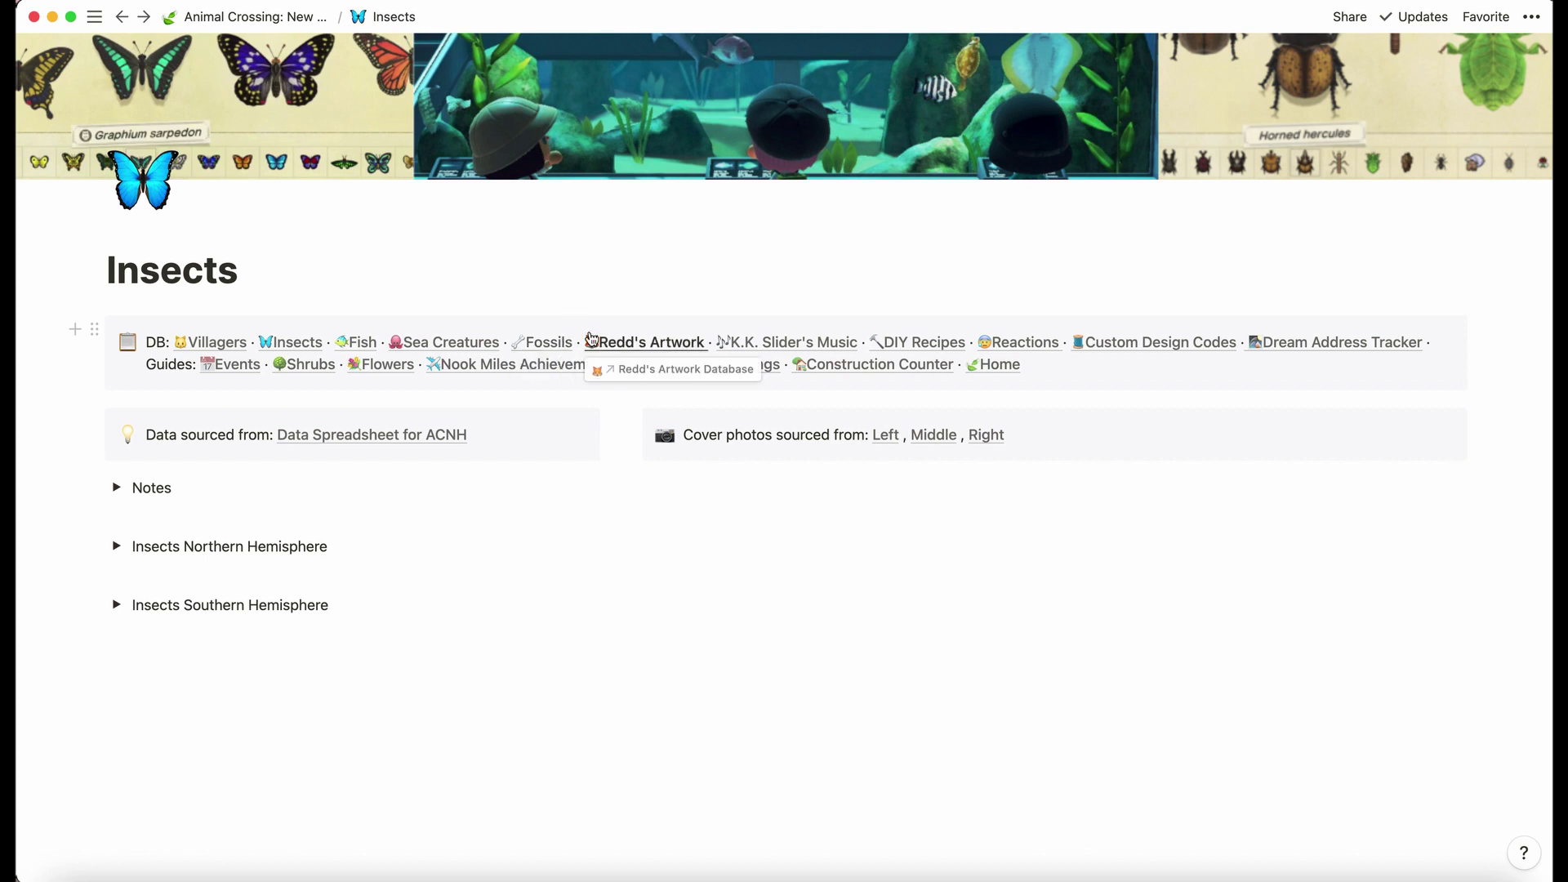
# Visit the K.K. Slider Music Database, then the Flower Guide's All Flowers gallery
pyautogui.click(784, 343)
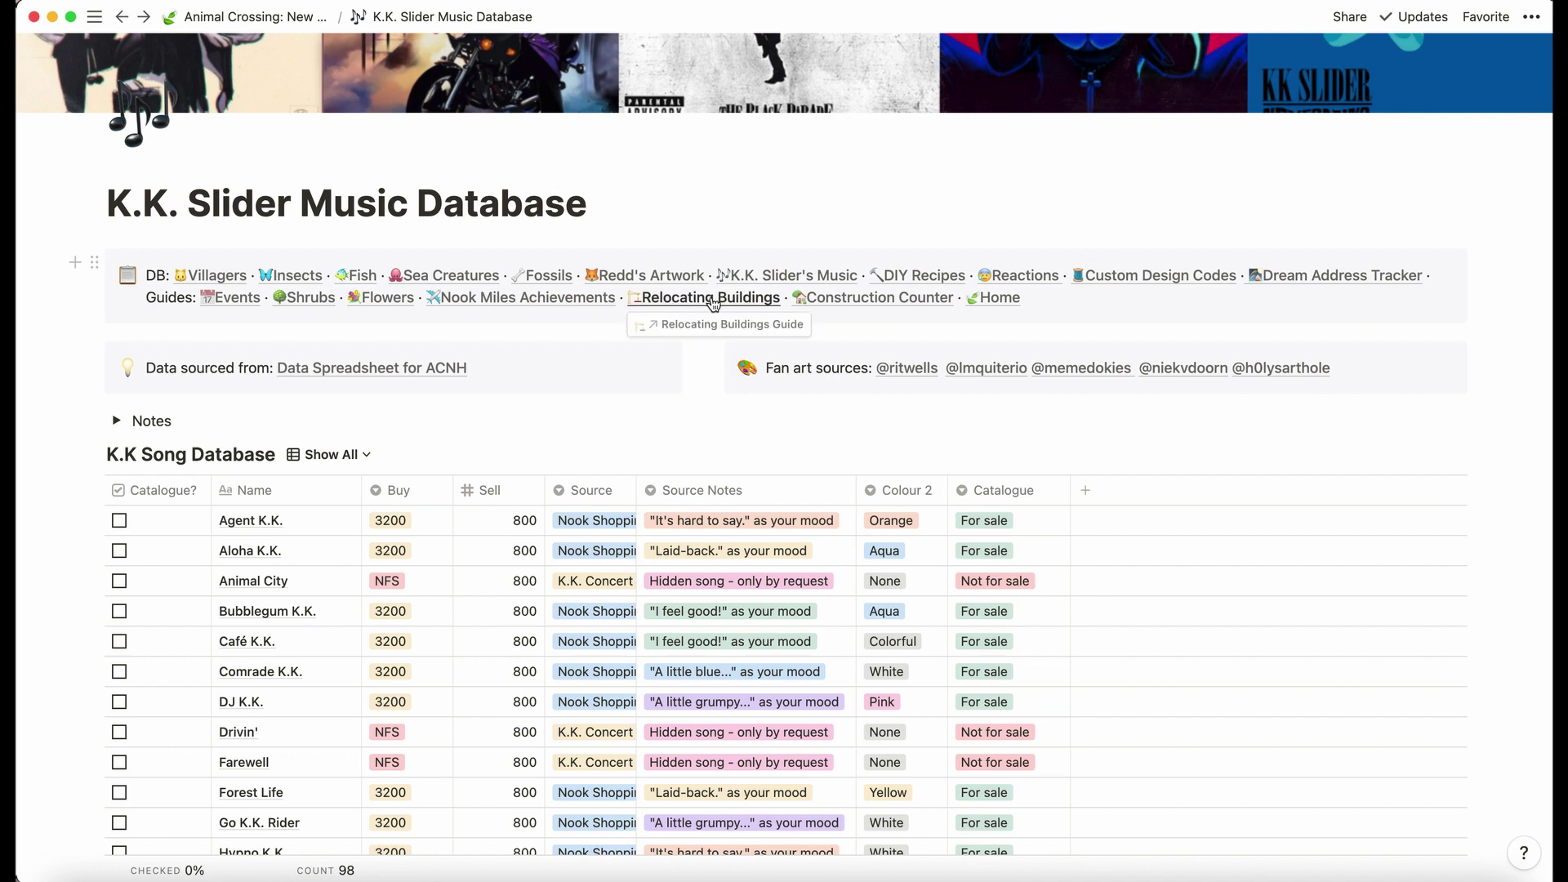
pyautogui.click(383, 297)
pyautogui.scroll(-4, 279, 408)
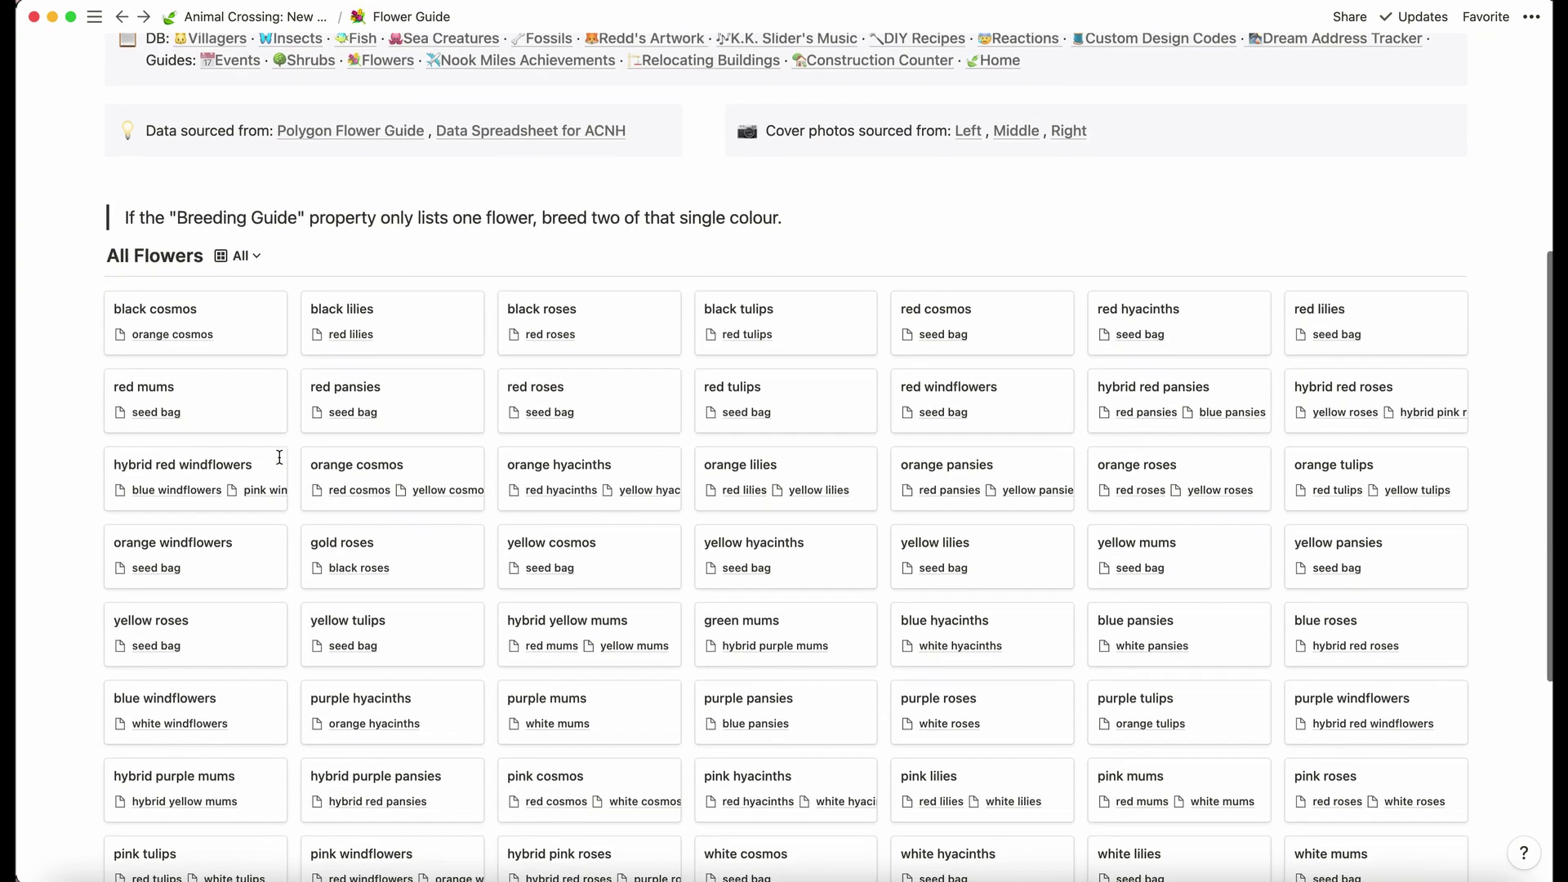
pyautogui.scroll(2, 280, 458)
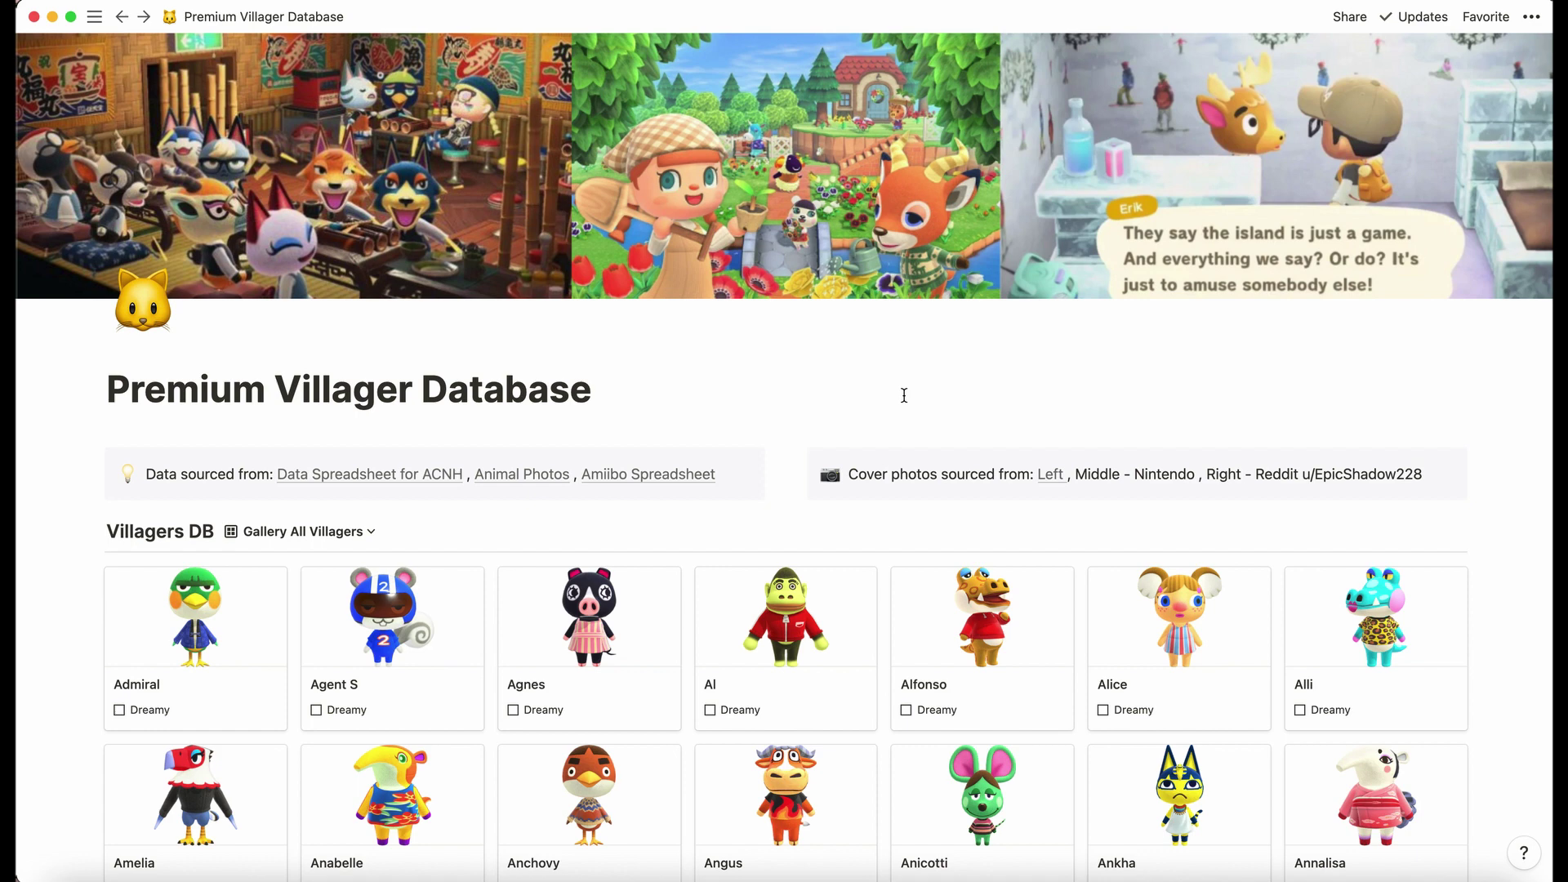
pyautogui.scroll(-2, 904, 395)
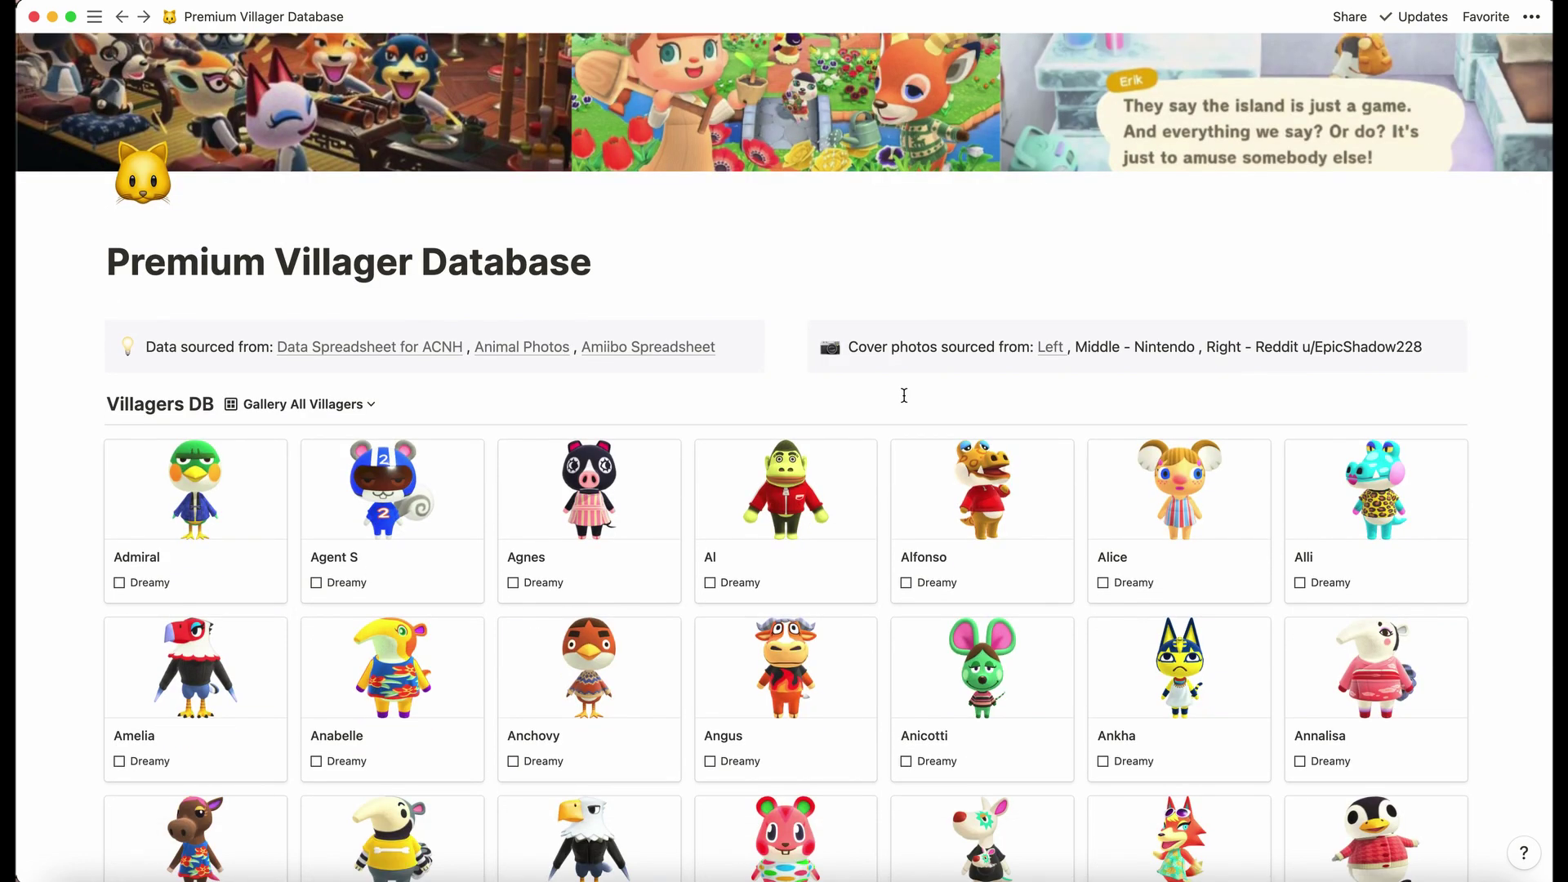
pyautogui.scroll(-20, 904, 395)
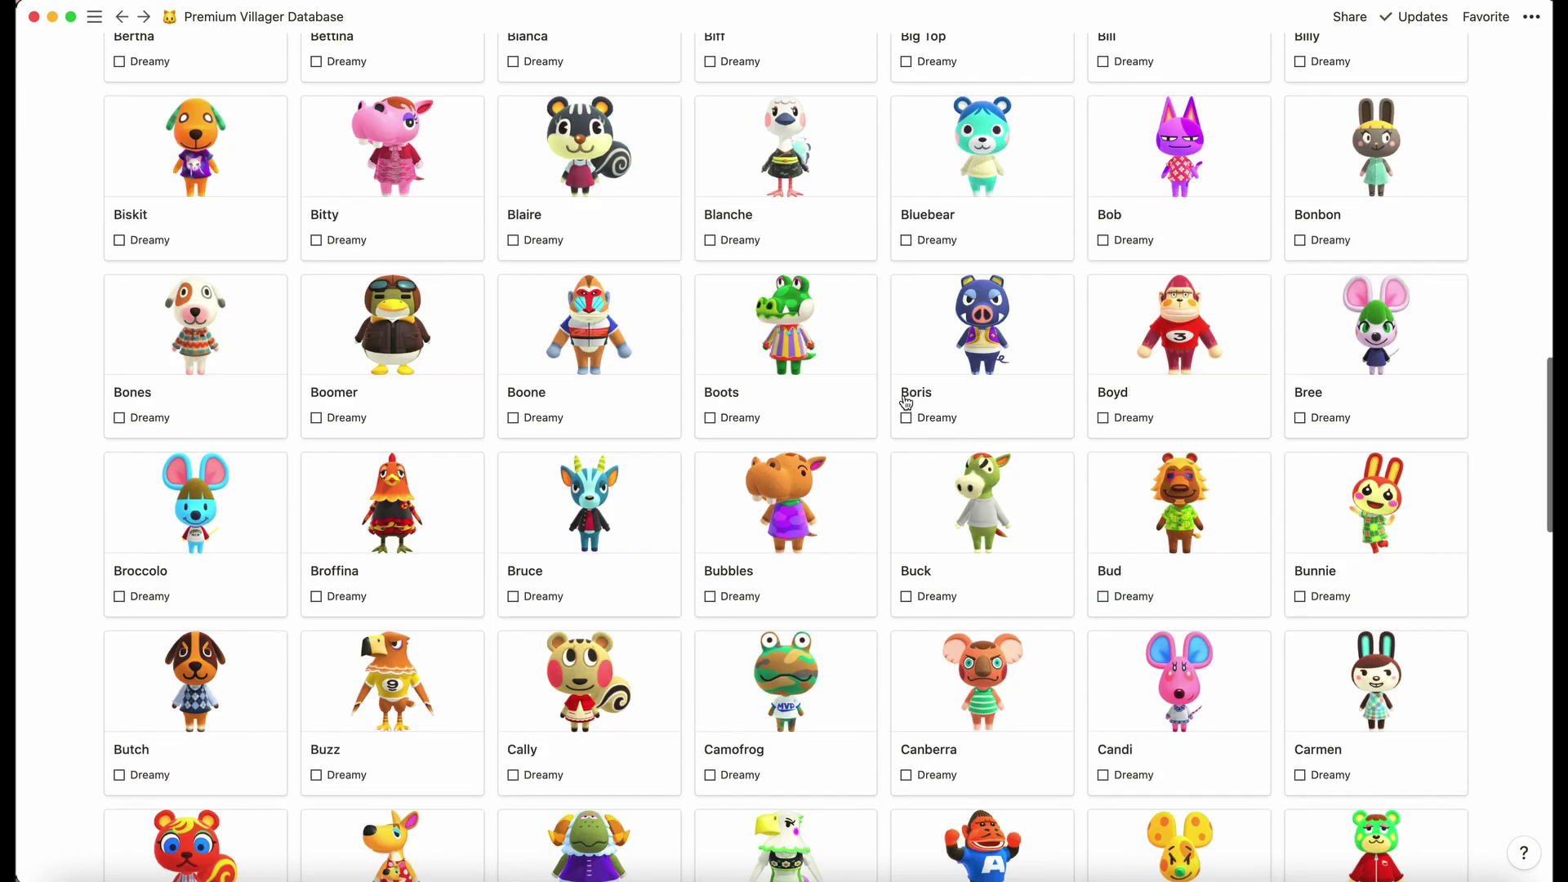
pyautogui.scroll(-10, 905, 402)
pyautogui.scroll(20, 904, 395)
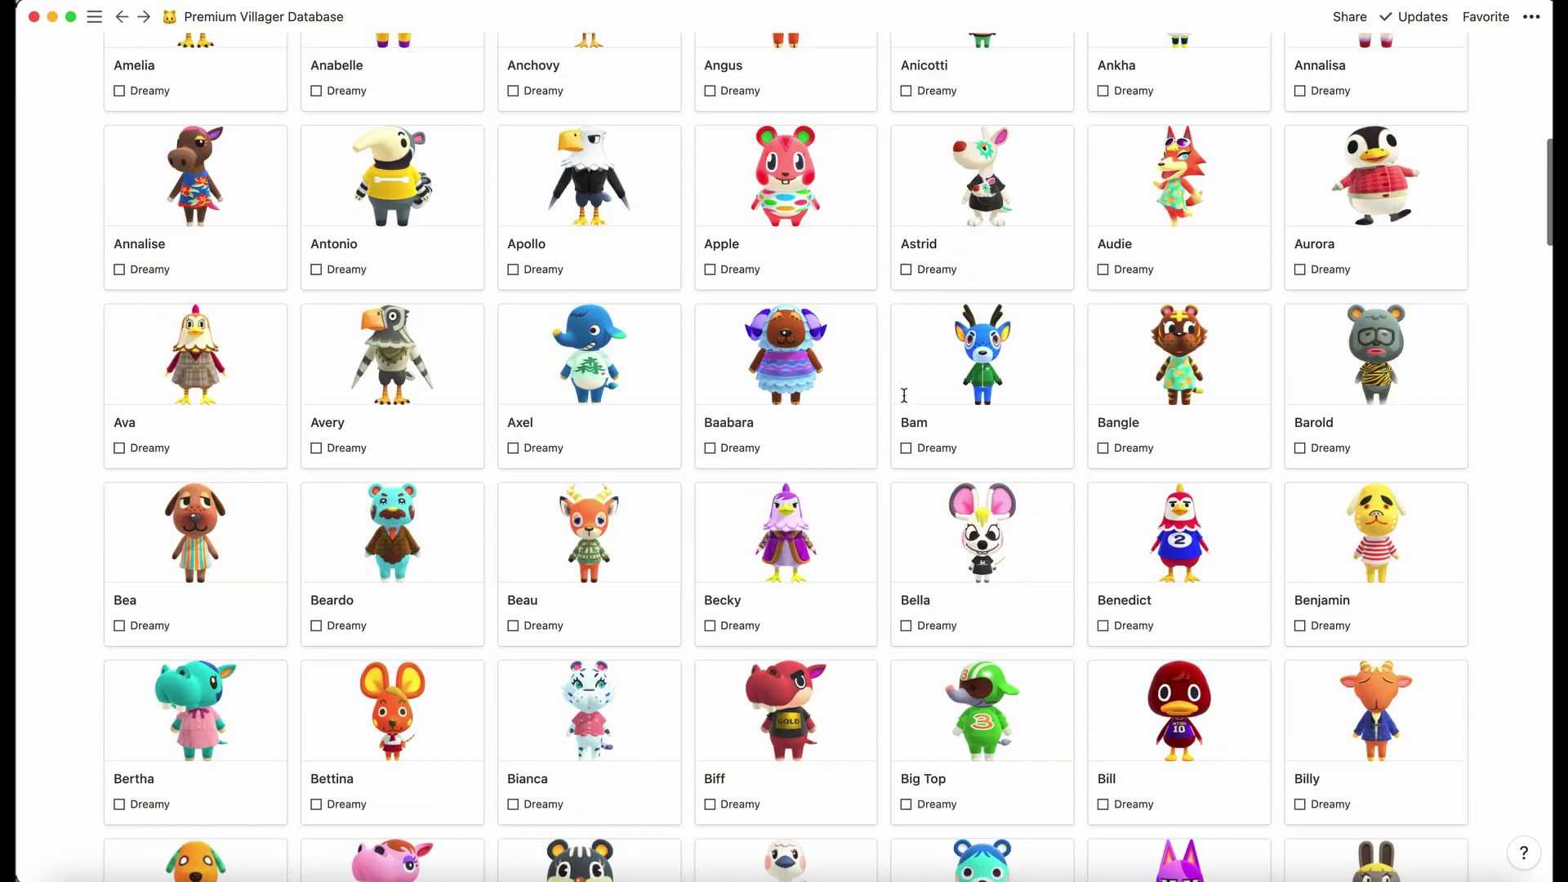
pyautogui.click(333, 532)
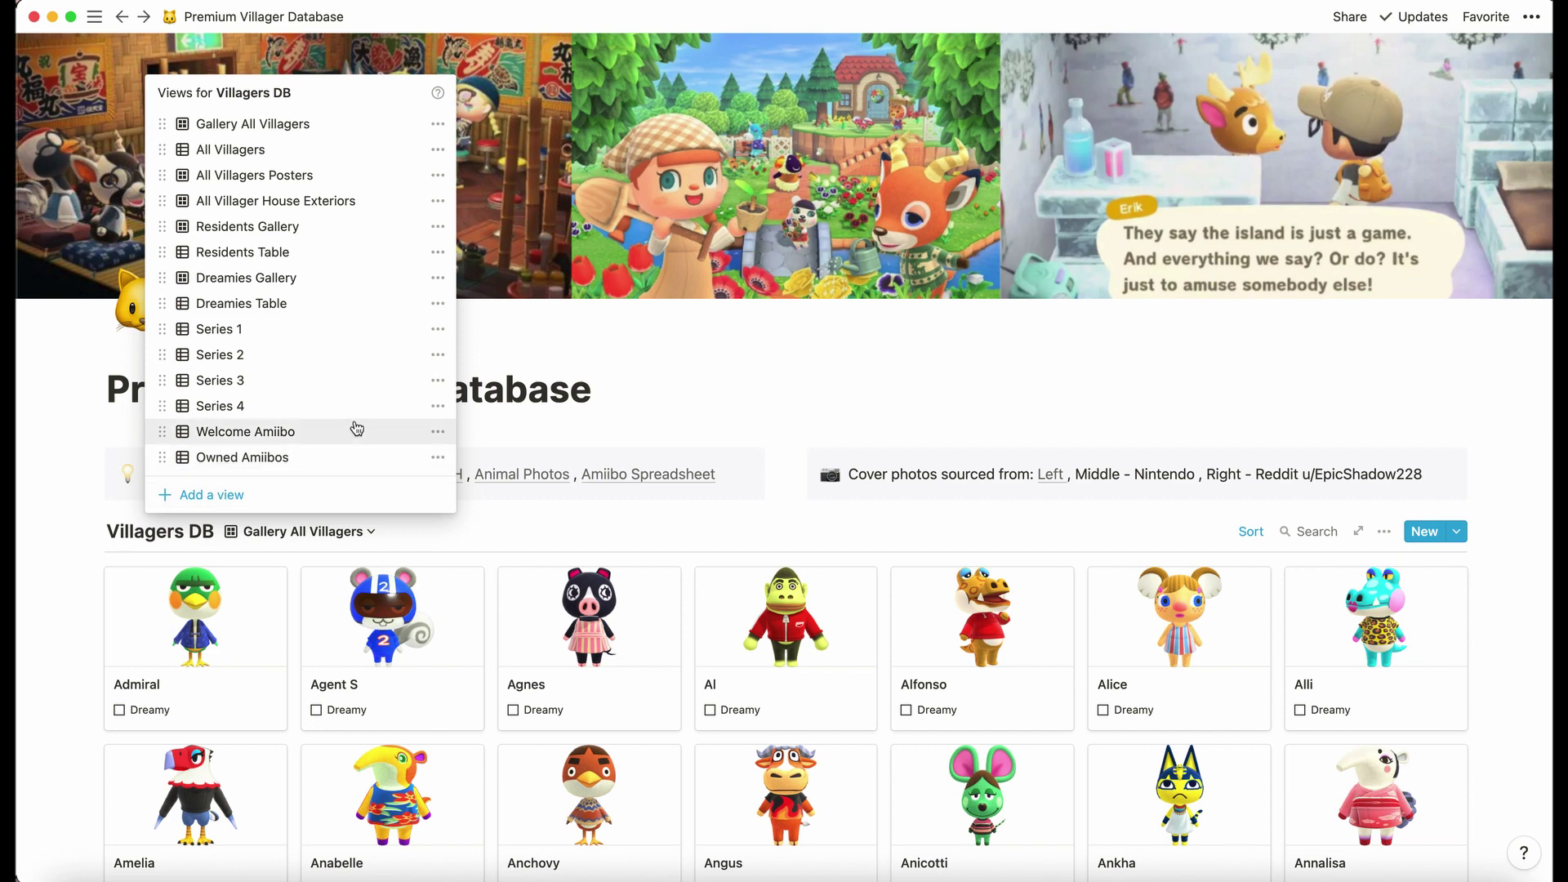
pyautogui.click(531, 509)
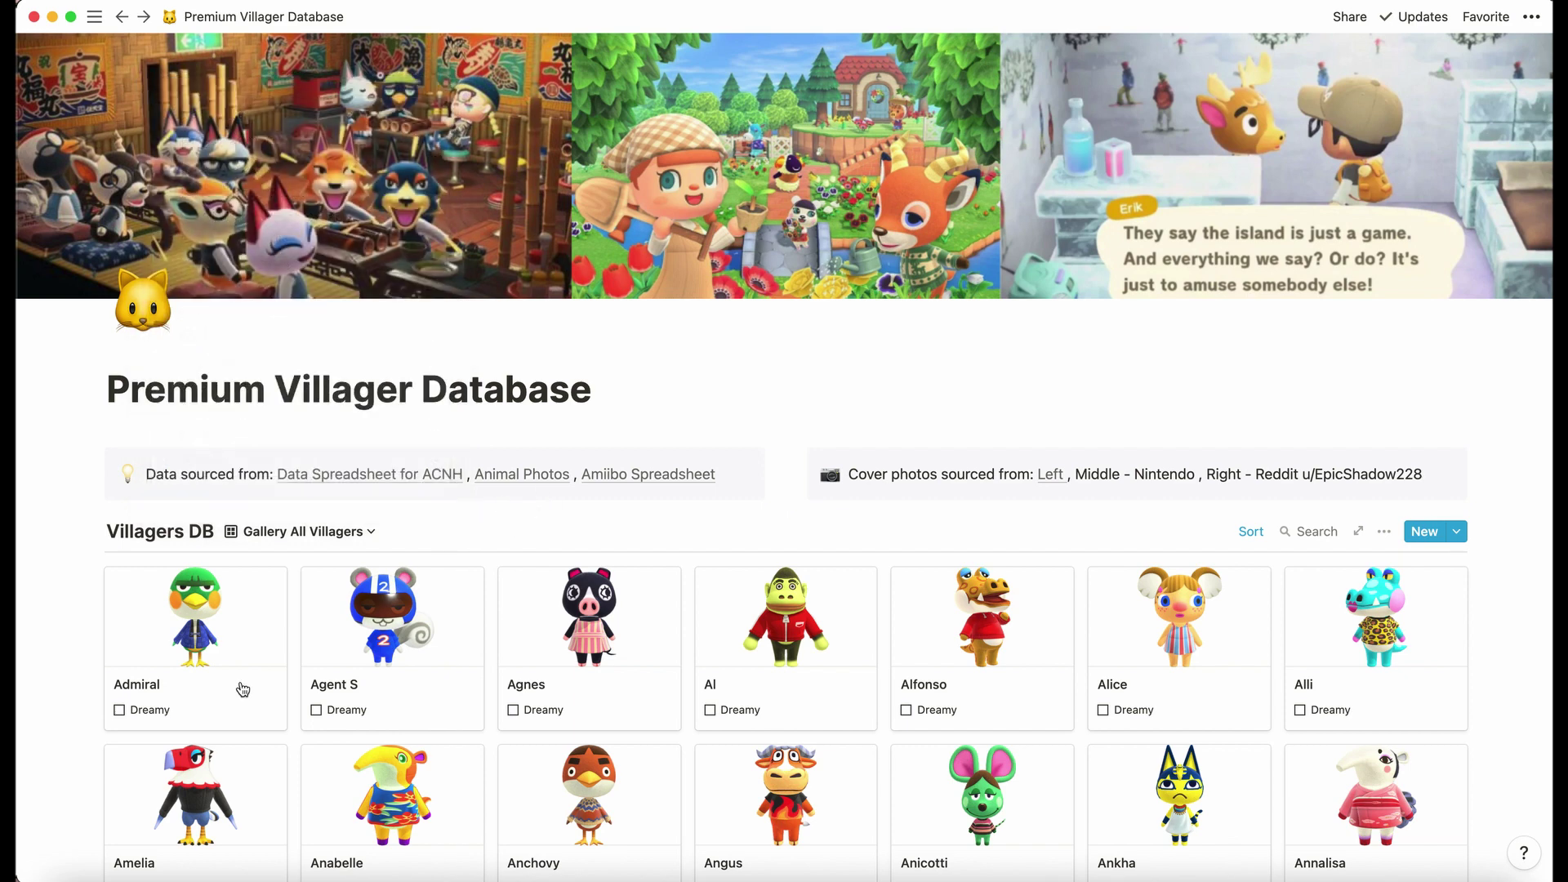
pyautogui.click(243, 691)
pyautogui.scroll(-3, 713, 652)
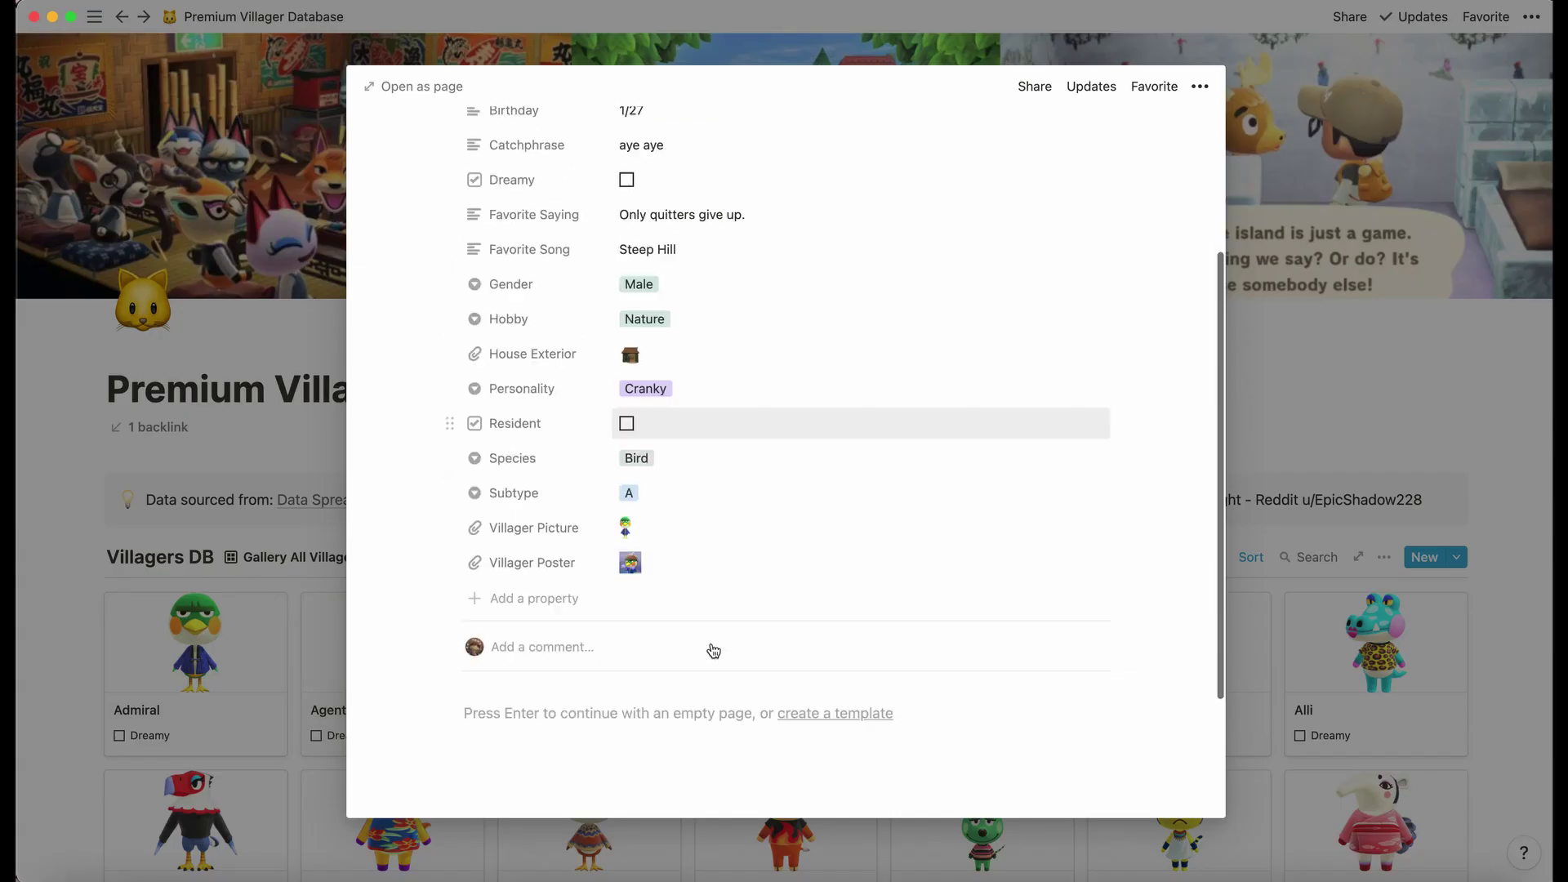
pyautogui.scroll(3, 713, 651)
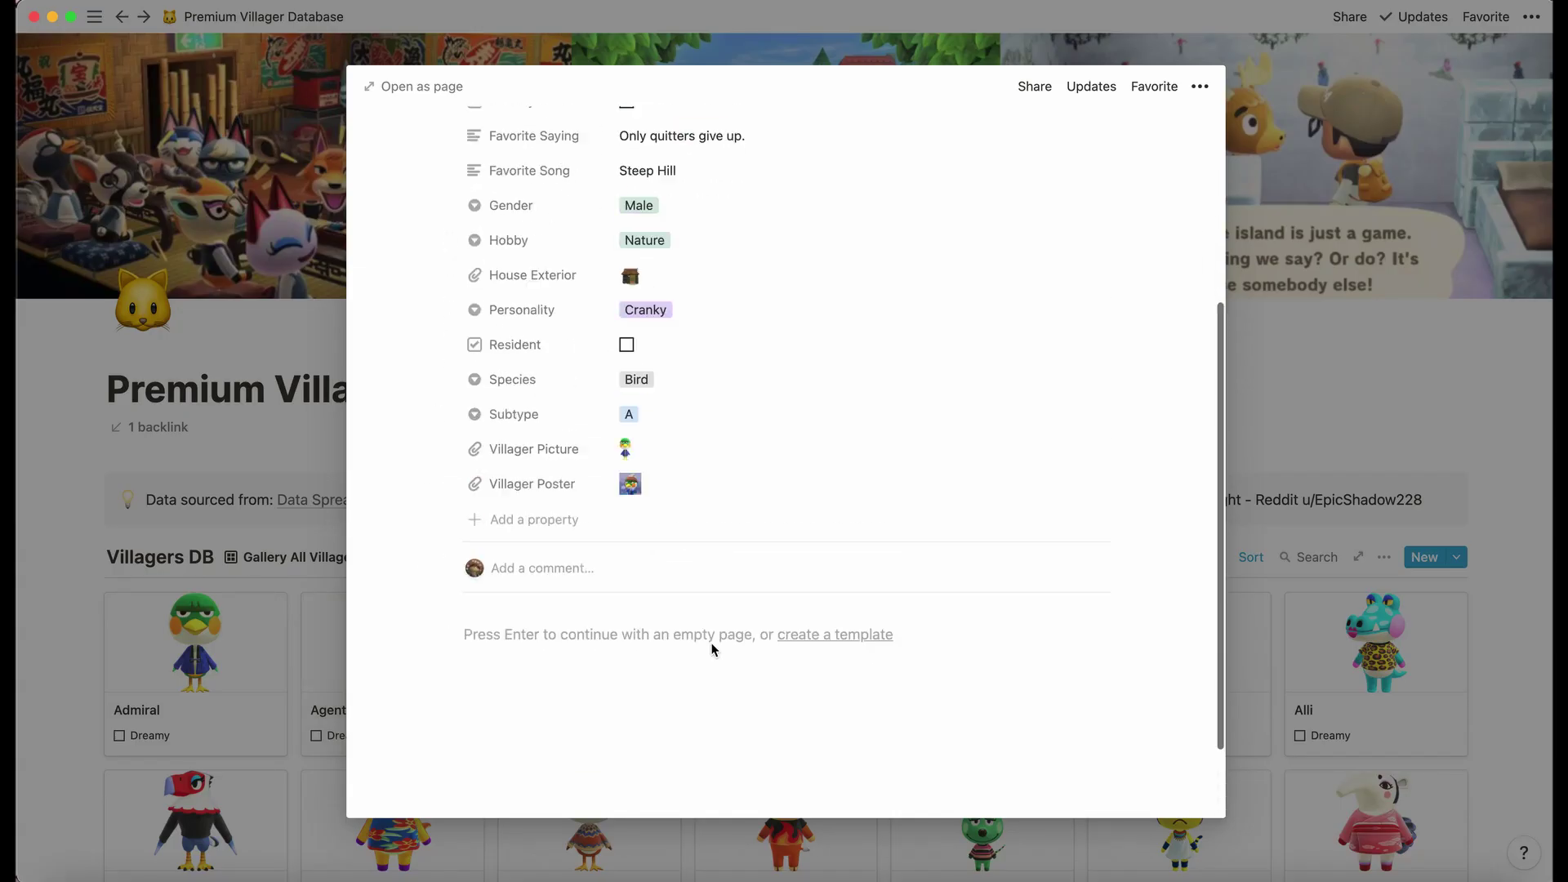
pyautogui.click(68, 574)
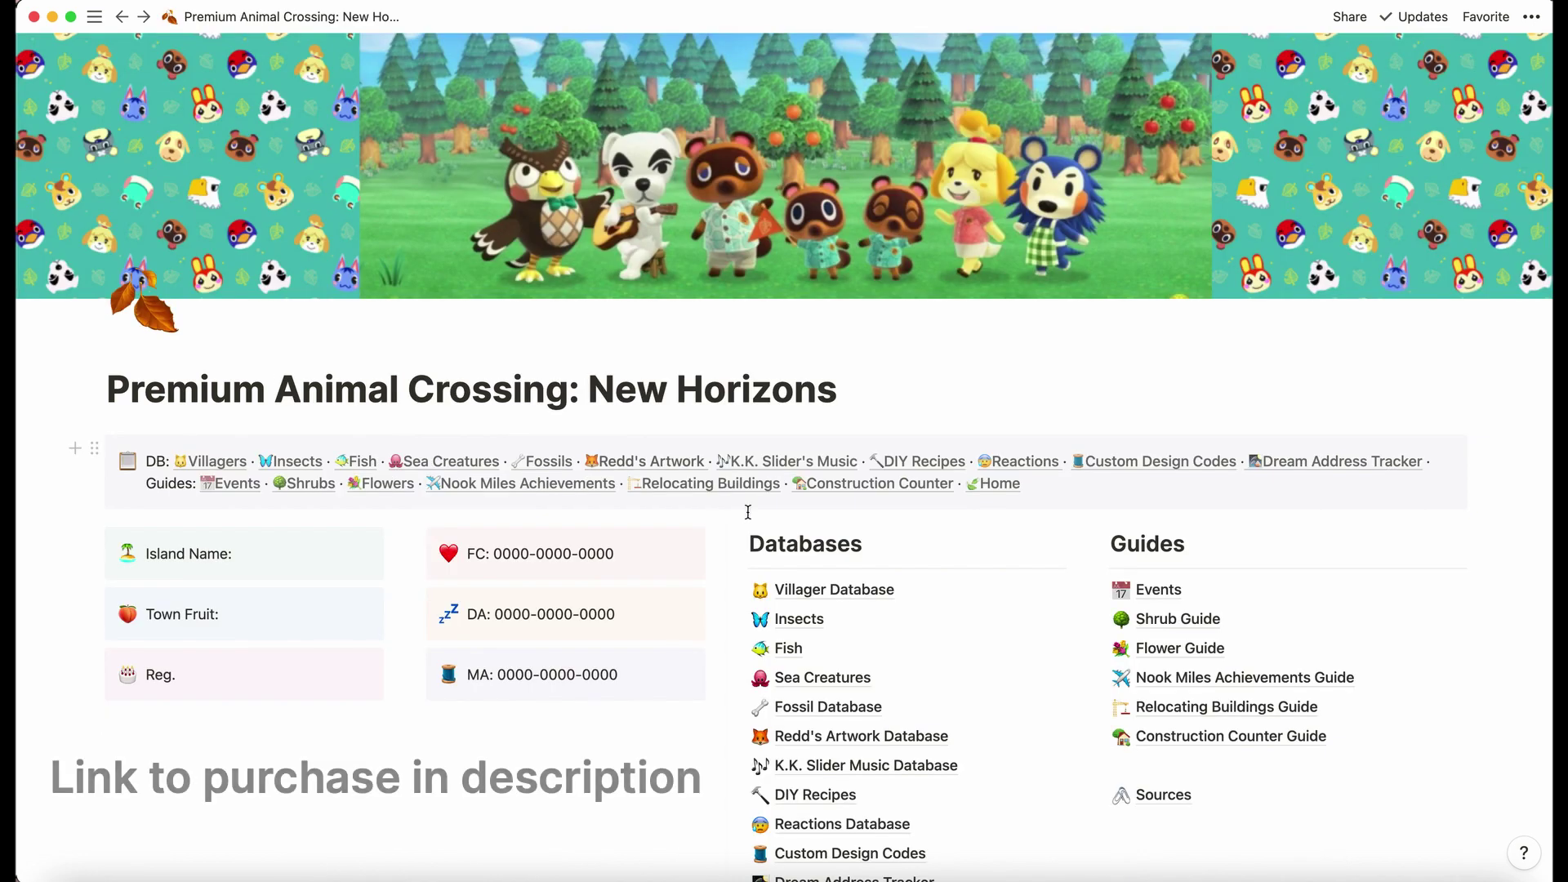
# Scroll slightly down the Premium home page to its Databases and Guides lists
pyautogui.scroll(-2, 745, 530)
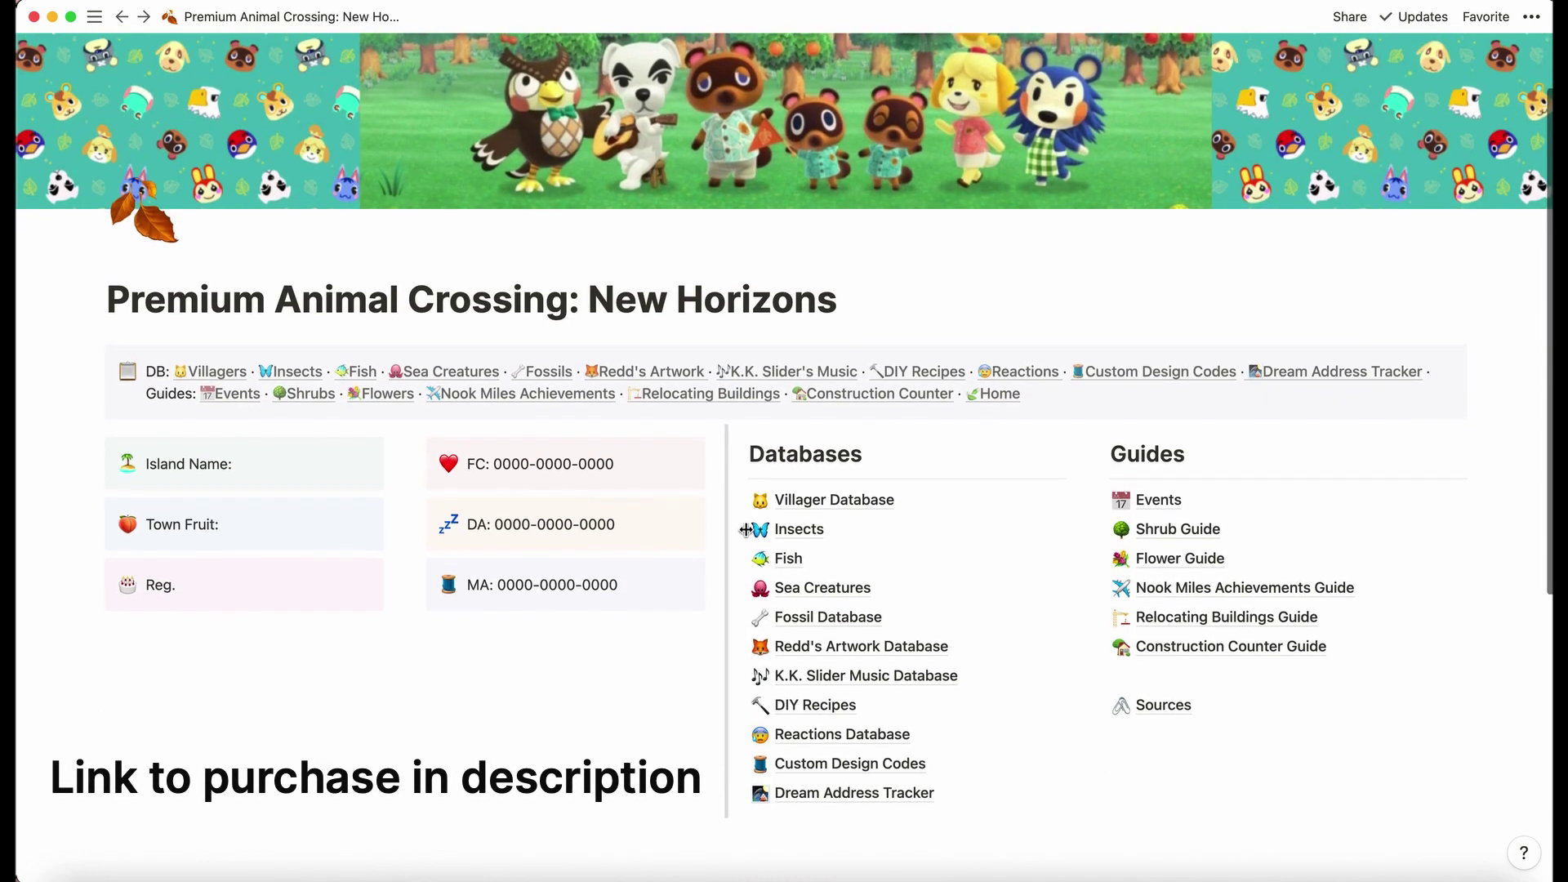